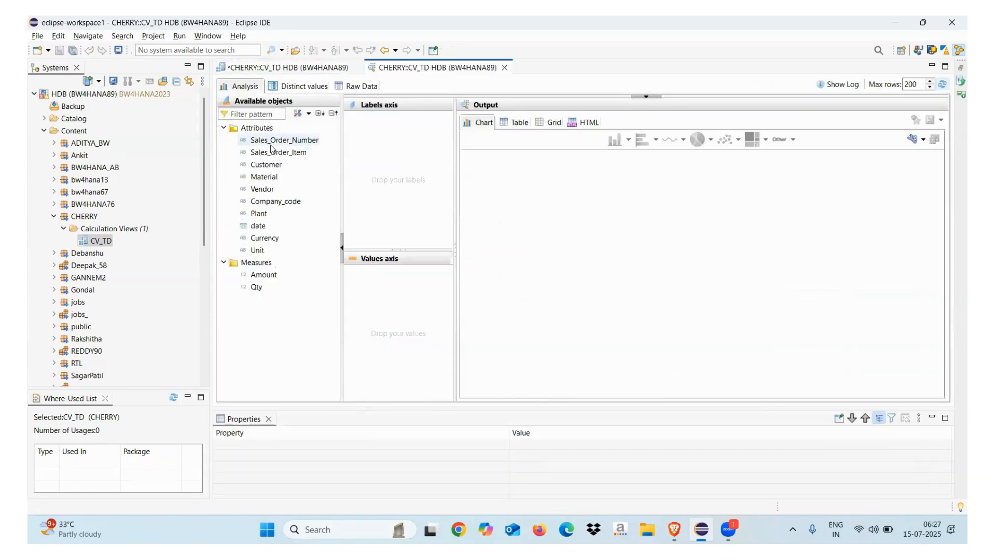
# Step: Place Sales_Order_Number and Sales_Order_Item on the labels axis and Amount and Qty on the values axis, with output shown as a table
pyautogui.moveTo(271, 143); pyautogui.dragTo(348, 164)
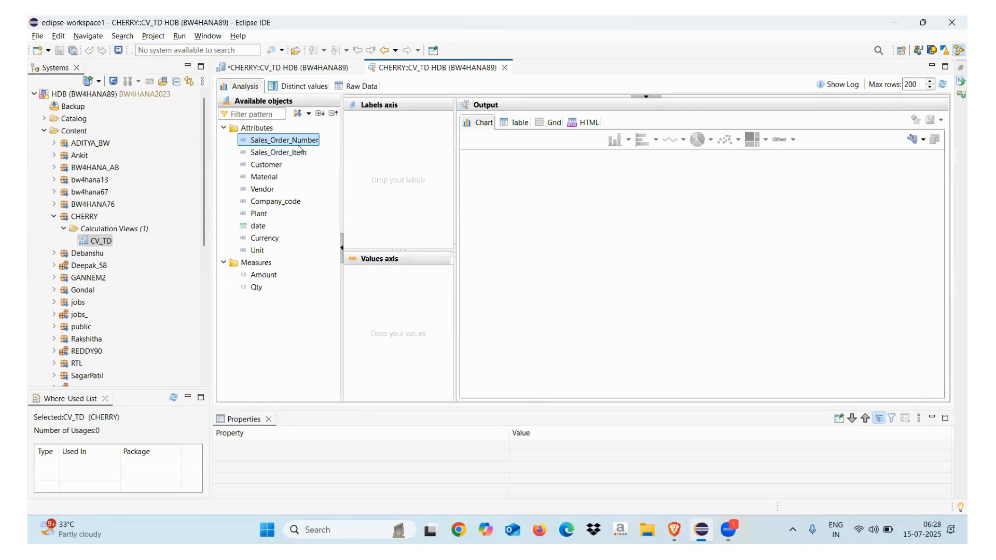
pyautogui.moveTo(284, 140); pyautogui.dragTo(386, 167)
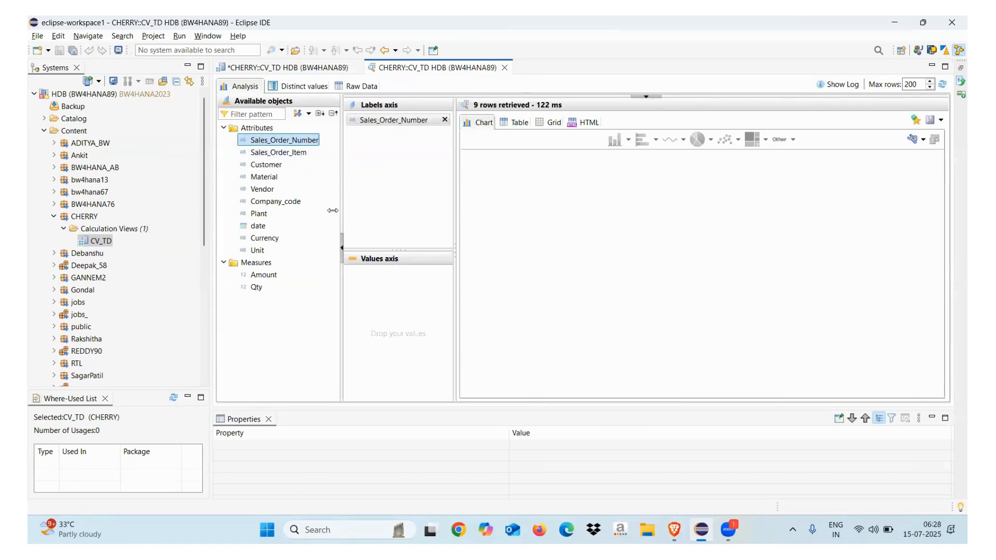
pyautogui.click(516, 123)
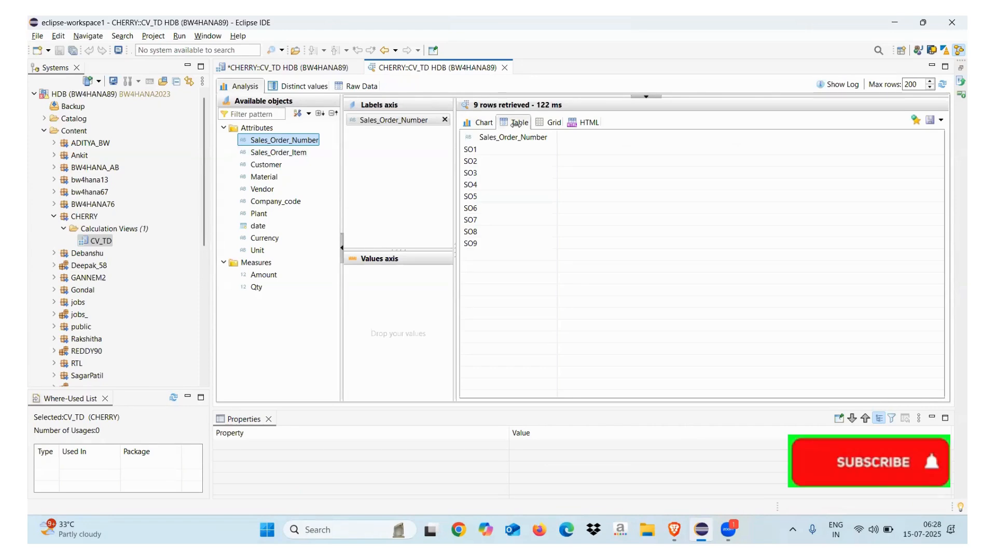
pyautogui.moveTo(273, 153); pyautogui.dragTo(392, 193)
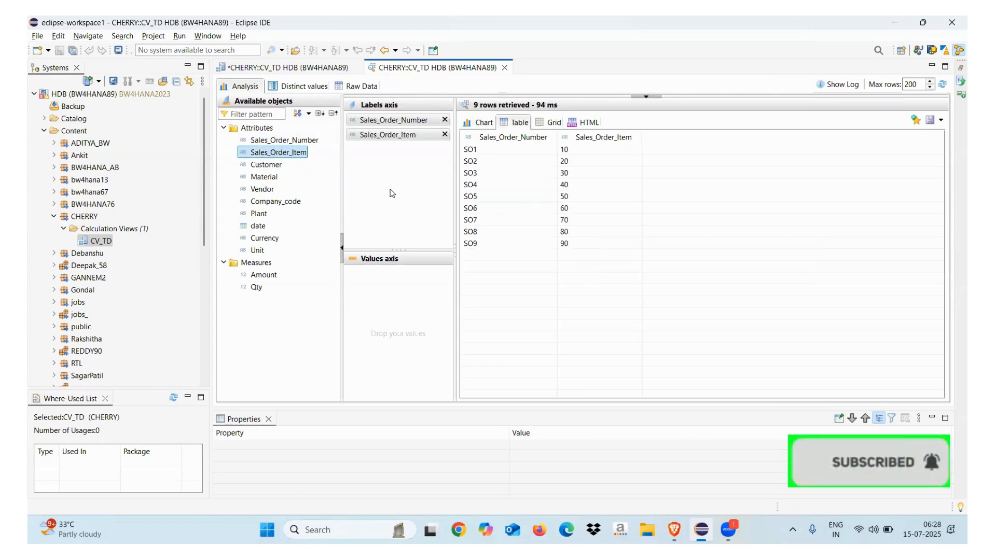
pyautogui.moveTo(263, 275); pyautogui.dragTo(377, 288)
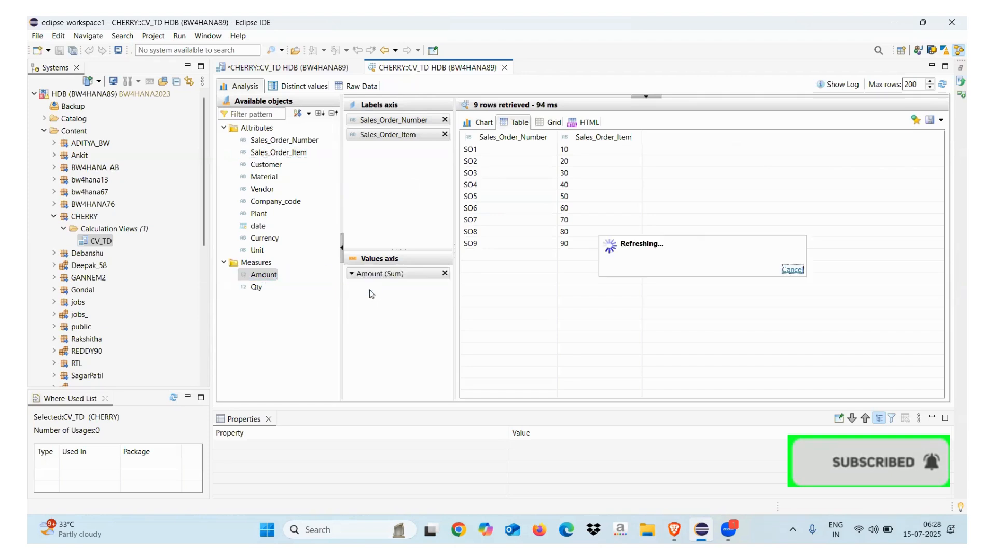
pyautogui.moveTo(256, 287); pyautogui.dragTo(367, 311)
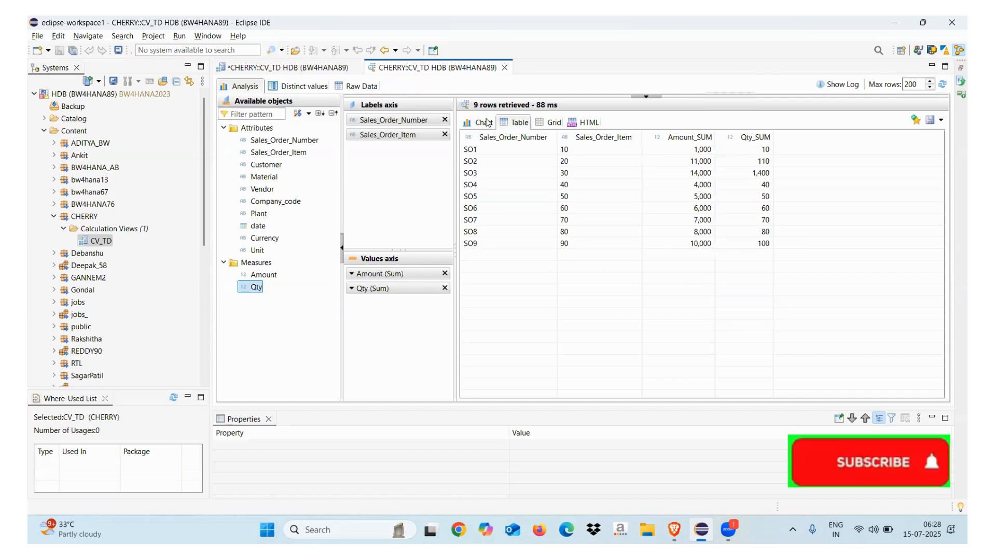
# Step: Show the output as HTML and add Customer, Material, Vendor, Company_code, Plant and date to the labels axis
pyautogui.click(553, 123)
pyautogui.click(585, 123)
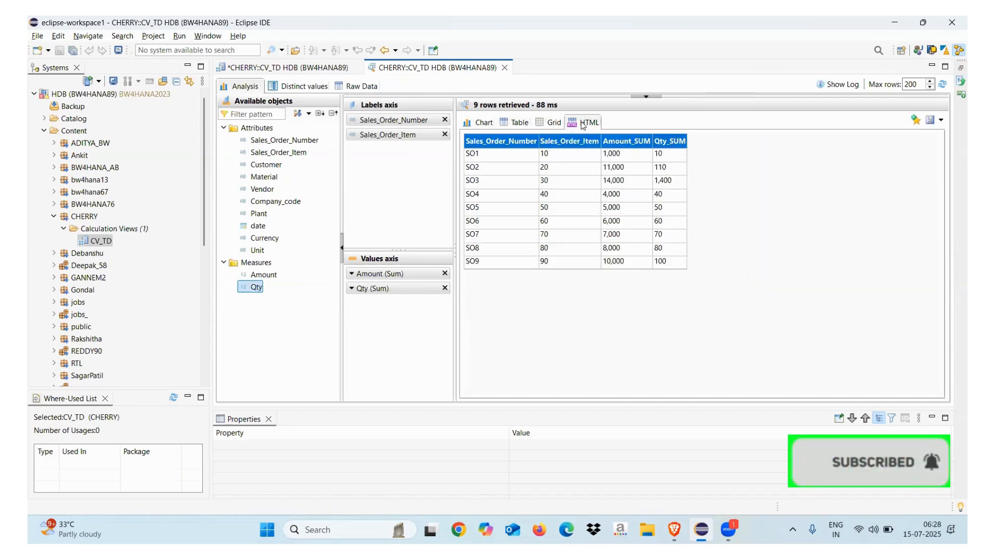
pyautogui.moveTo(282, 166); pyautogui.dragTo(364, 192)
pyautogui.moveTo(260, 178); pyautogui.dragTo(379, 210)
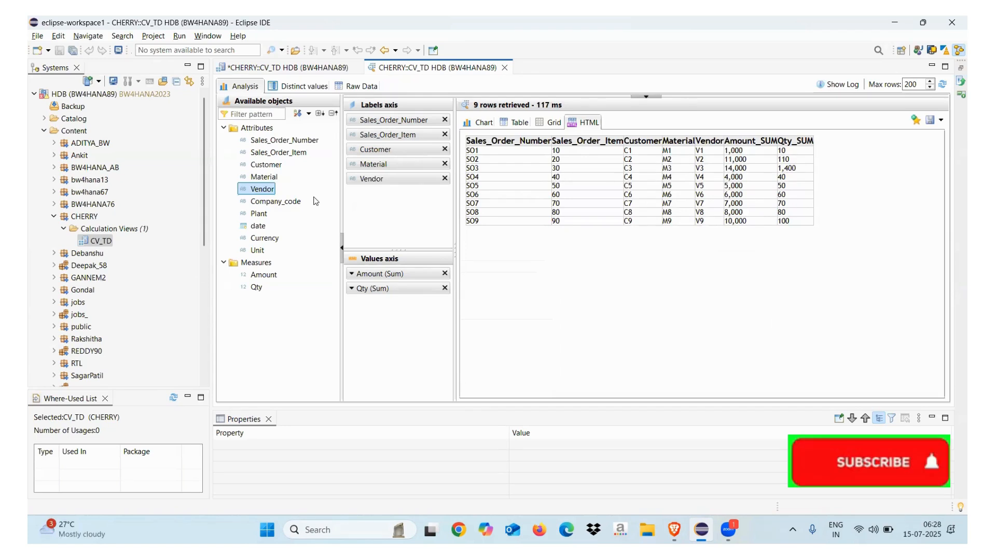
pyautogui.moveTo(274, 203); pyautogui.dragTo(378, 239)
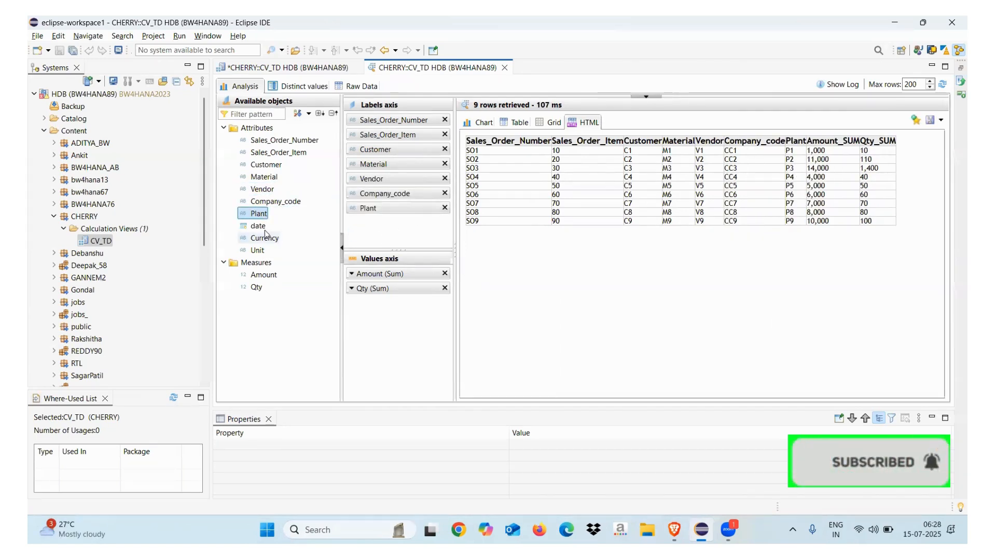
pyautogui.moveTo(258, 226); pyautogui.dragTo(386, 242)
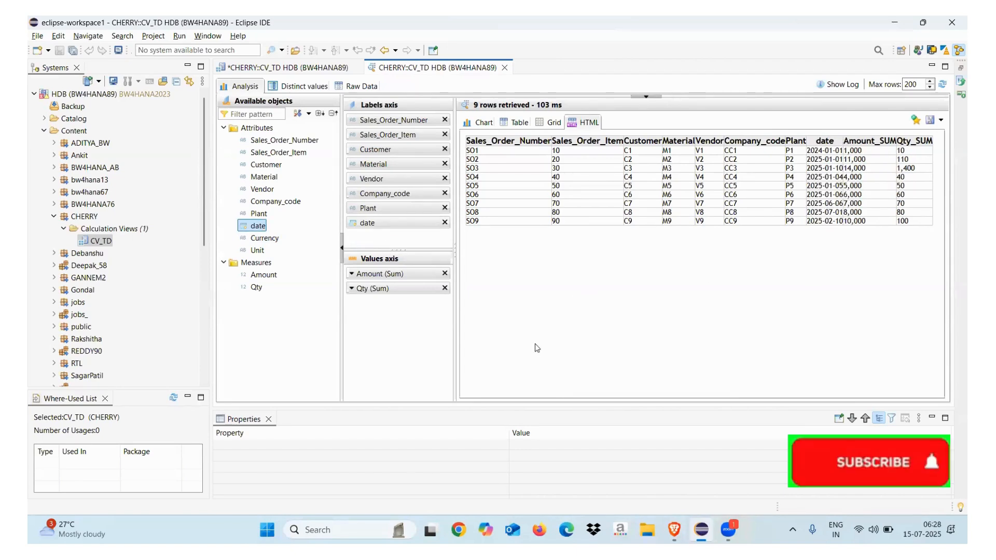
# Step: Review the raw data of CV_TD with a widened date column, and close the data preview
pyautogui.click(356, 87)
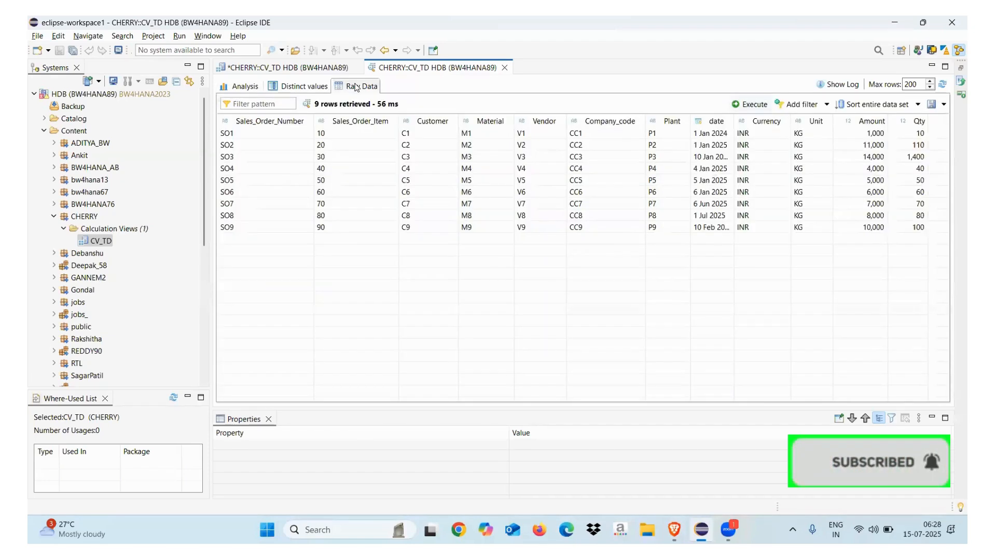
pyautogui.moveTo(733, 118); pyautogui.dragTo(777, 119)
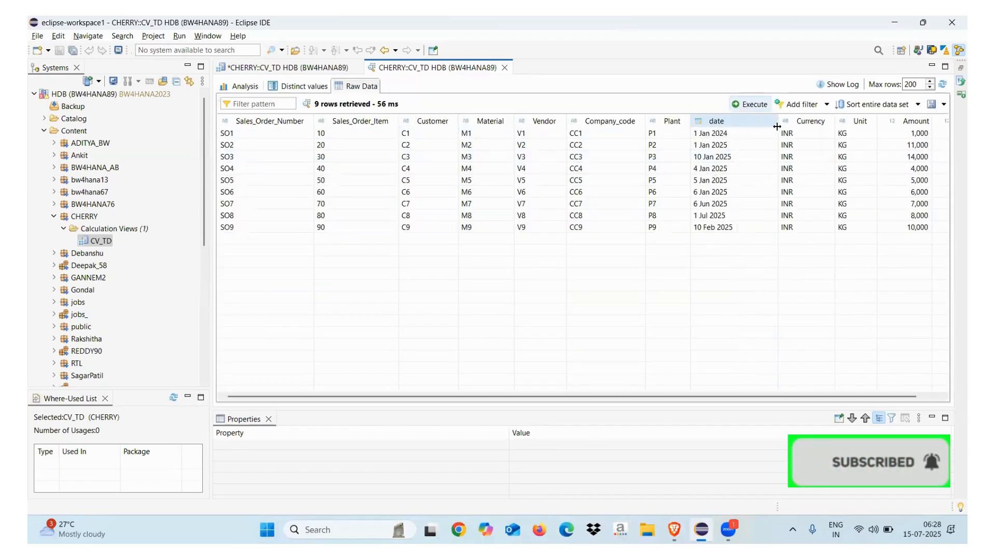
pyautogui.moveTo(903, 397); pyautogui.dragTo(927, 397)
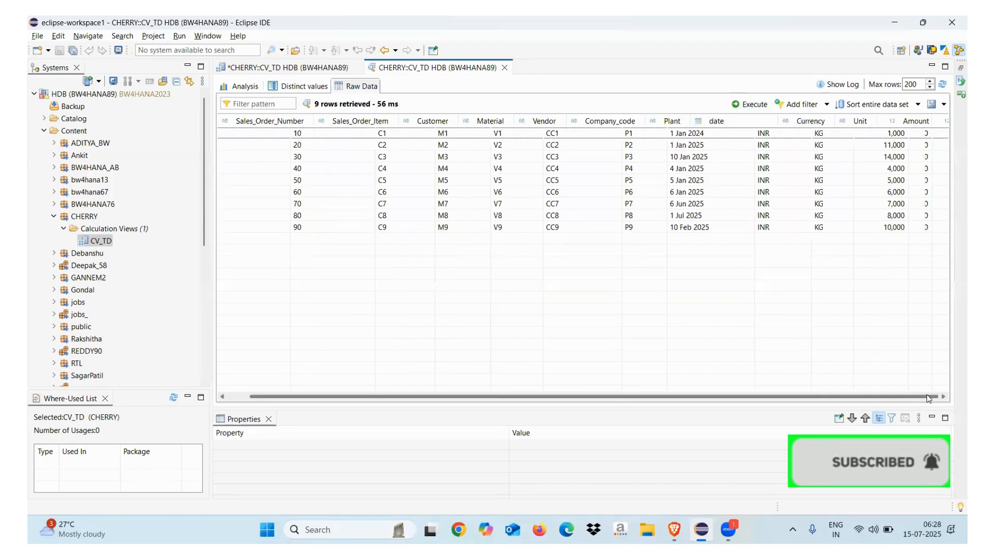
pyautogui.click(504, 67)
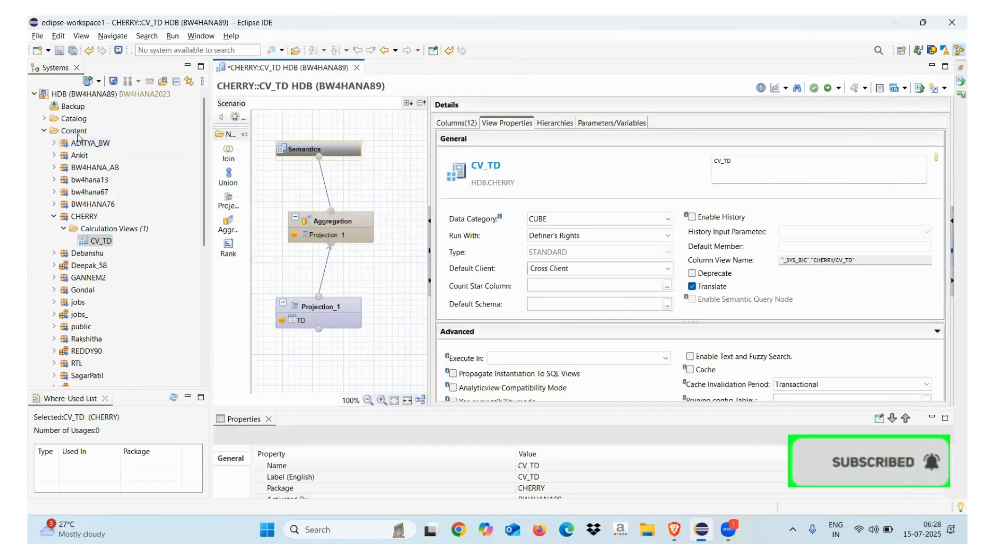
pyautogui.click(35, 94)
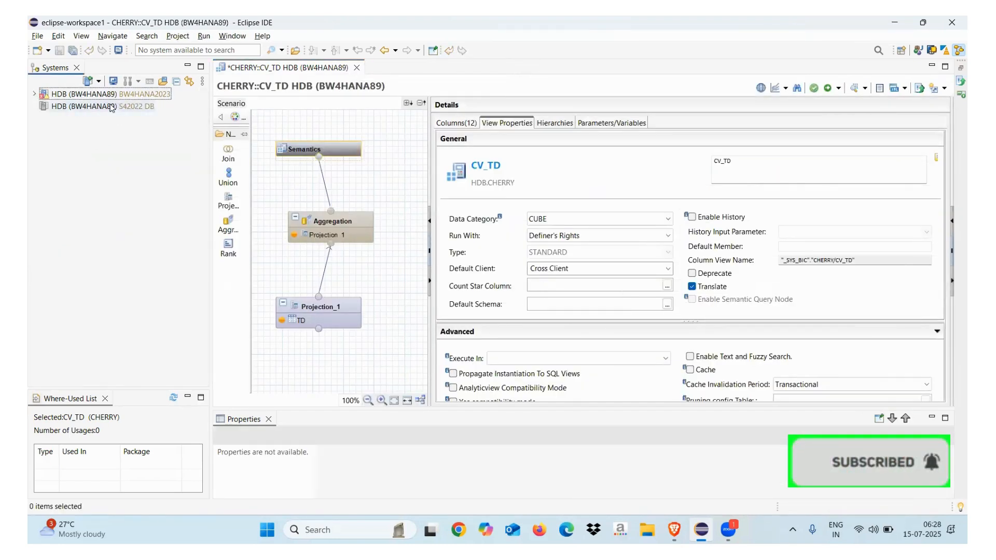
pyautogui.click(92, 107)
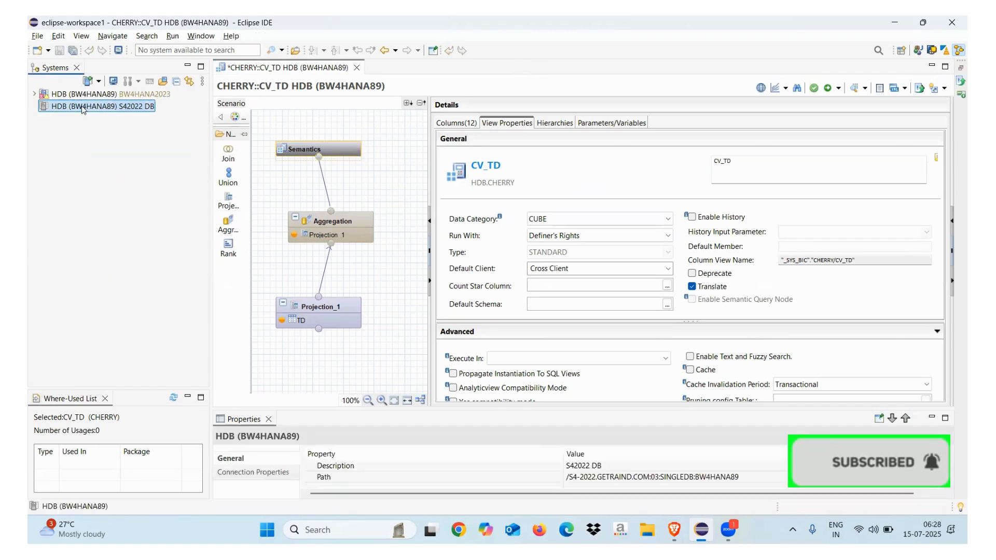
pyautogui.click(35, 95)
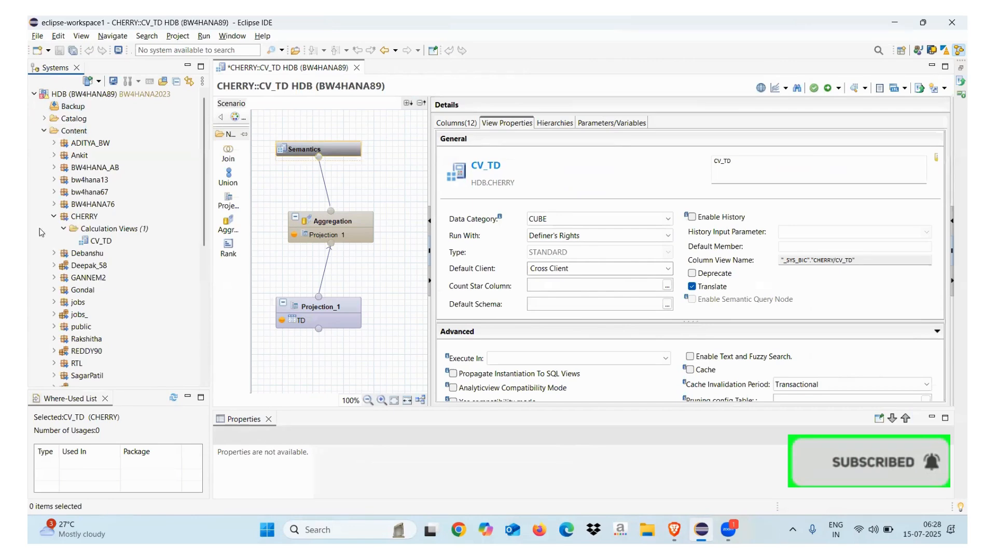
pyautogui.click(54, 217)
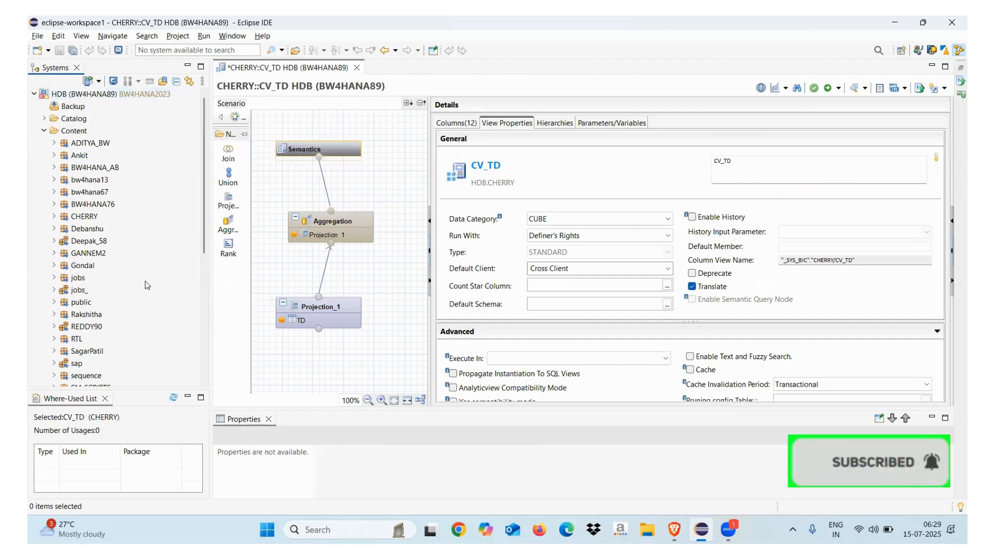
# Step: Open an SQL console for the BW4HANA2023 system and begin the statement GRANT SELECT ON SCHEMA
pyautogui.click(75, 132)
pyautogui.click(150, 81)
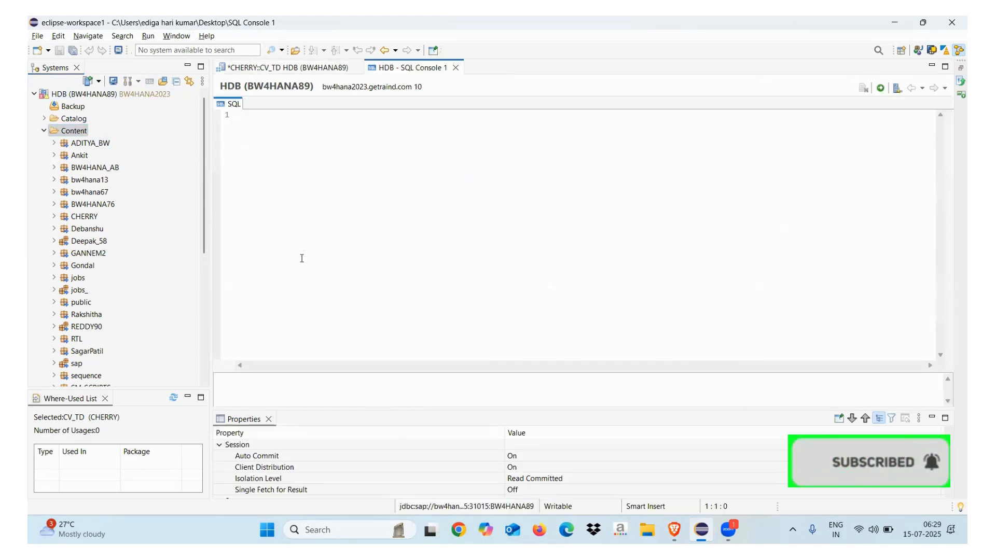
pyautogui.write('GRANT')
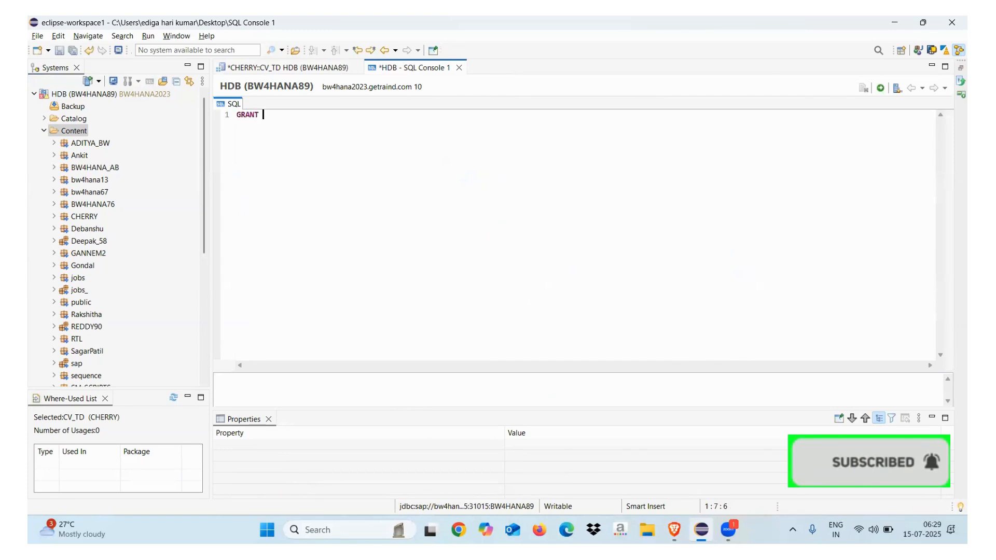
pyautogui.write(' SELECT ON S')
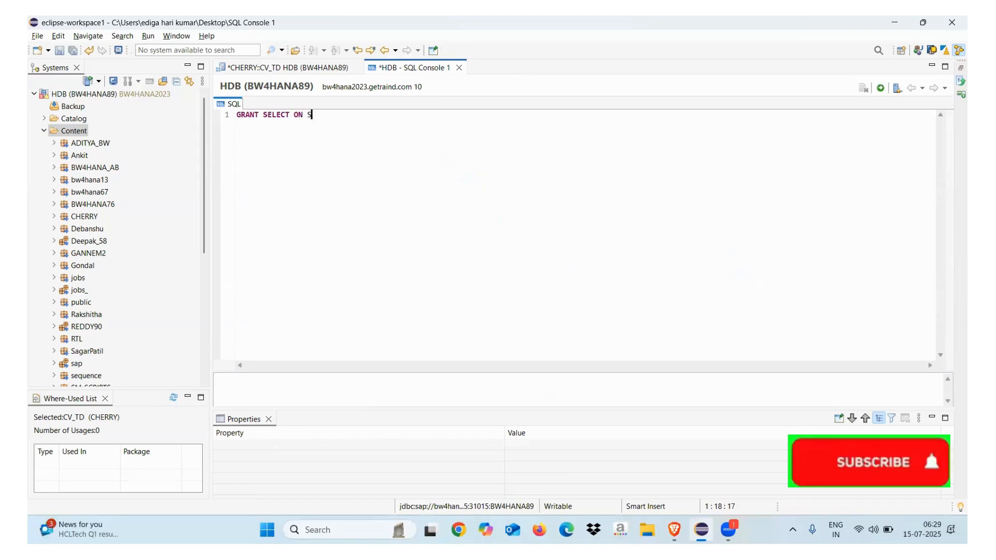
pyautogui.write('CHEMA')
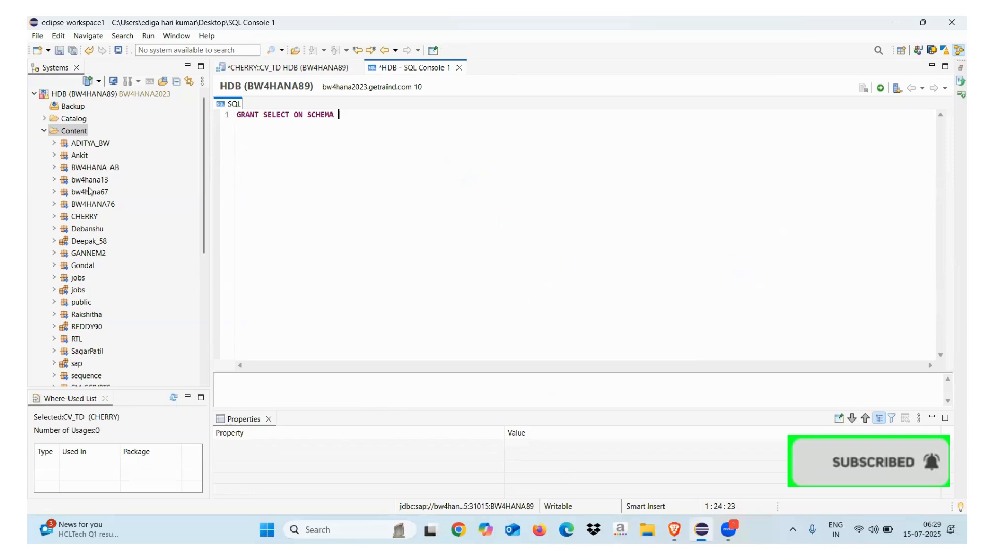
# Step: Insert the catalog schema name "MORNING" after SCHEMA in the GRANT statement
pyautogui.click(45, 132)
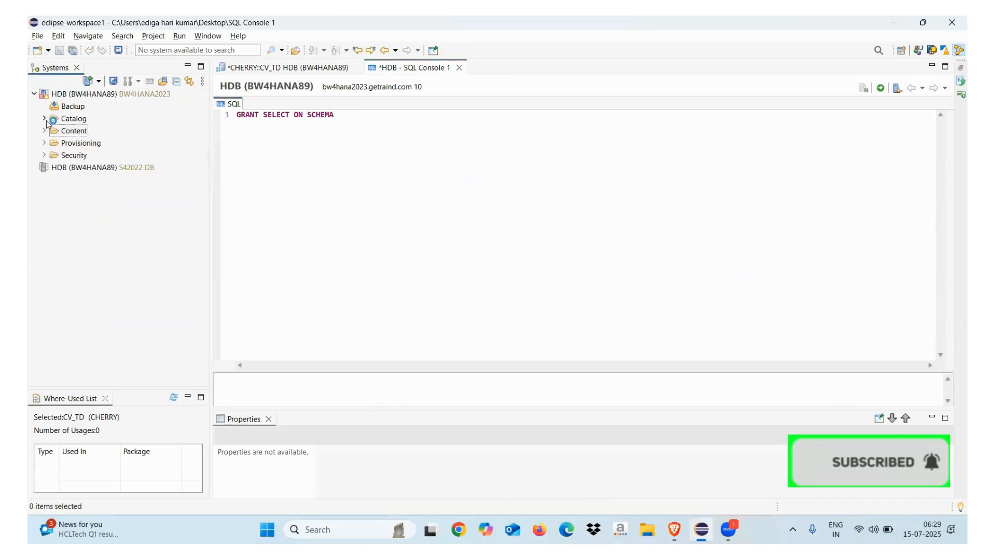
pyautogui.click(44, 119)
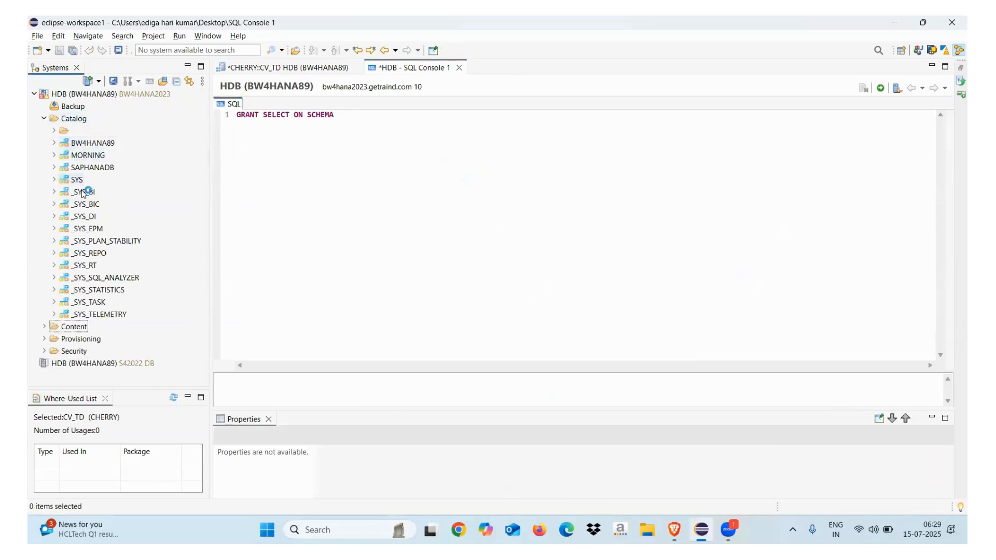
pyautogui.click(87, 155)
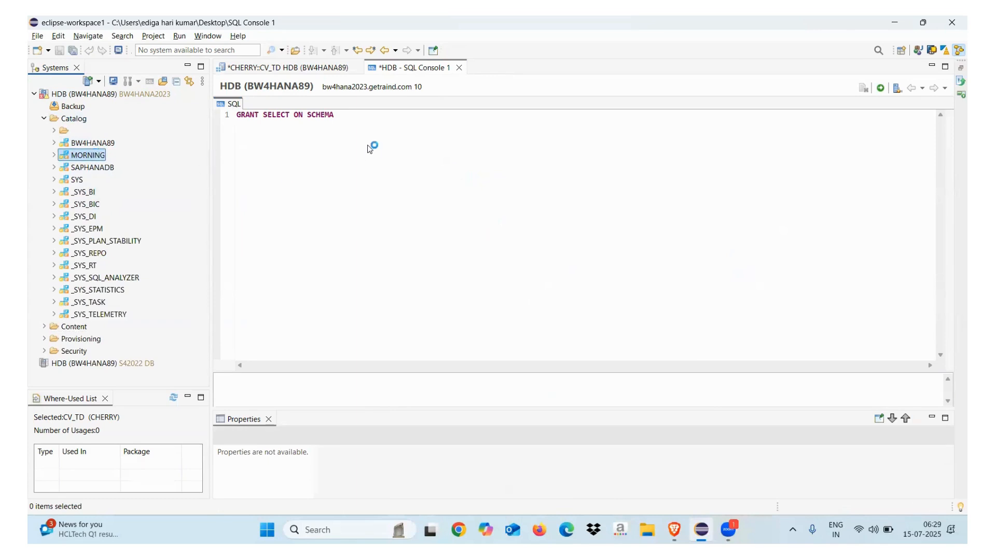
pyautogui.moveTo(369, 149); pyautogui.dragTo(367, 117)
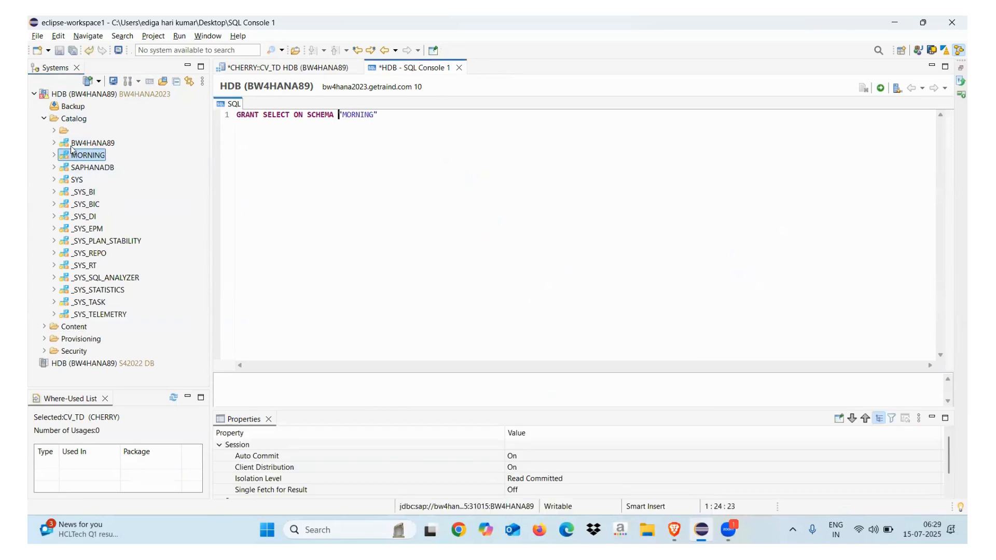
# Step: Complete the statement with TO "_SYS_REPO" WITH GRANT OPTION; then execute it and enlarge the message area to review the result
pyautogui.click(398, 117)
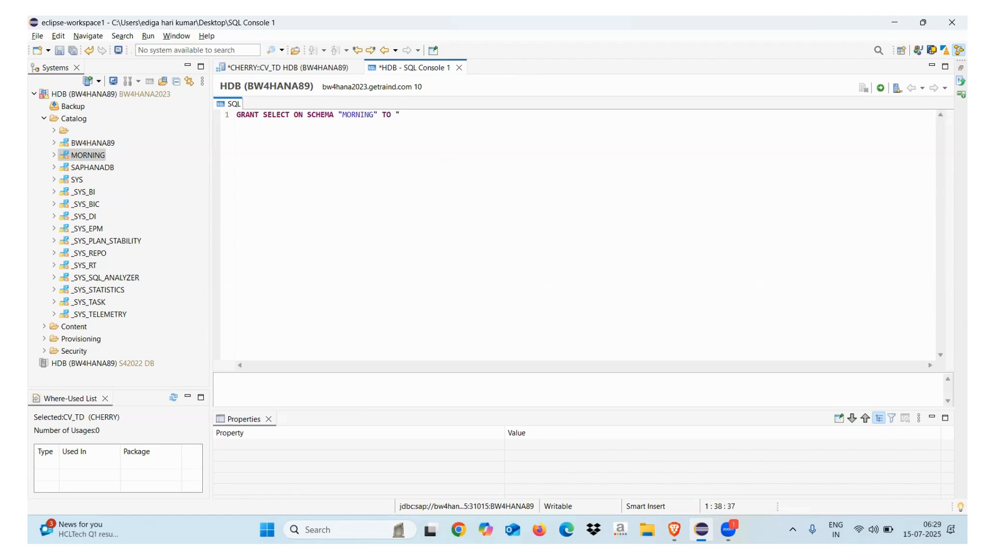
pyautogui.write('TO "_SYS_REPO" WITH GRANT OPTION;')
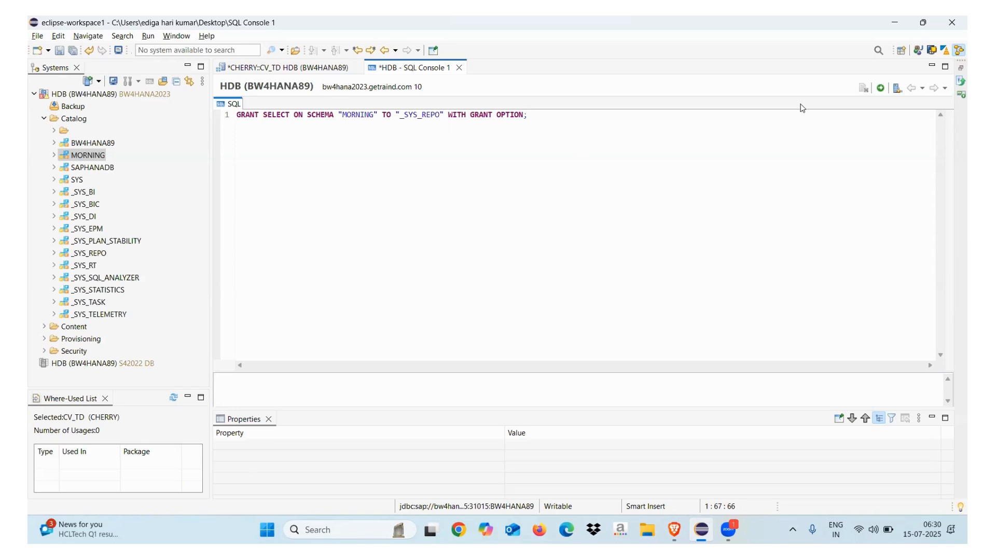
pyautogui.click(880, 89)
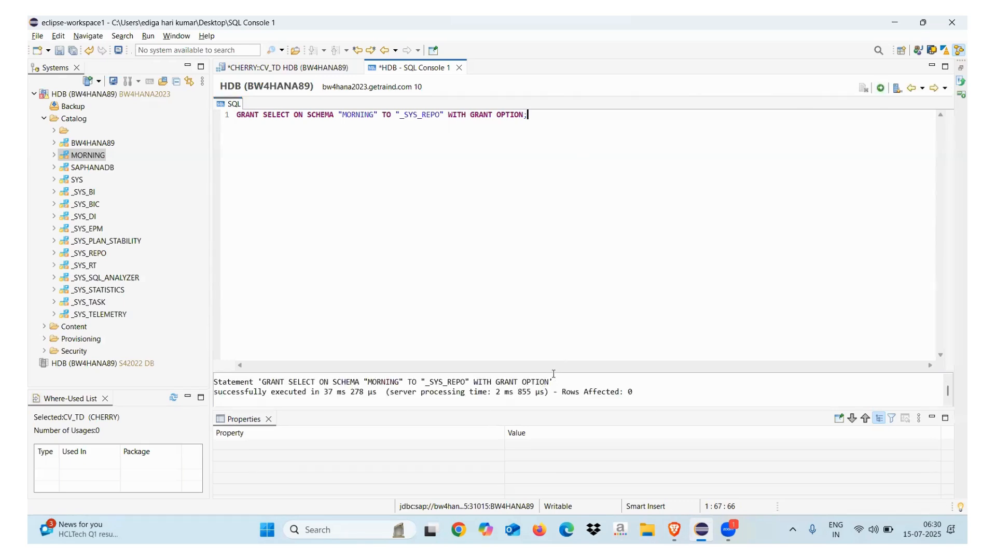
pyautogui.moveTo(552, 371); pyautogui.dragTo(570, 255)
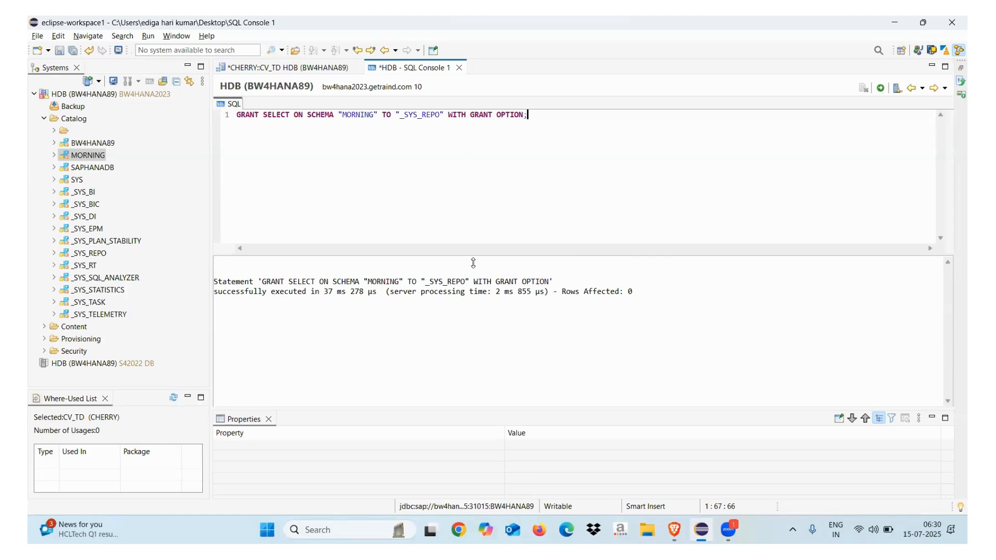
pyautogui.moveTo(465, 282); pyautogui.dragTo(367, 272)
pyautogui.click(366, 115)
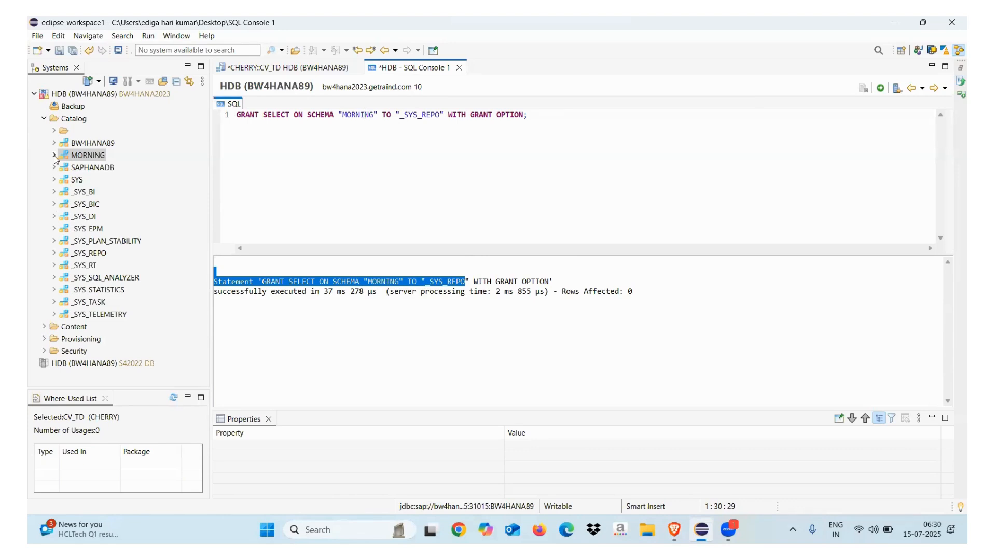
# Step: Locate the TD table among the tables of the MORNING schema
pyautogui.click(54, 155)
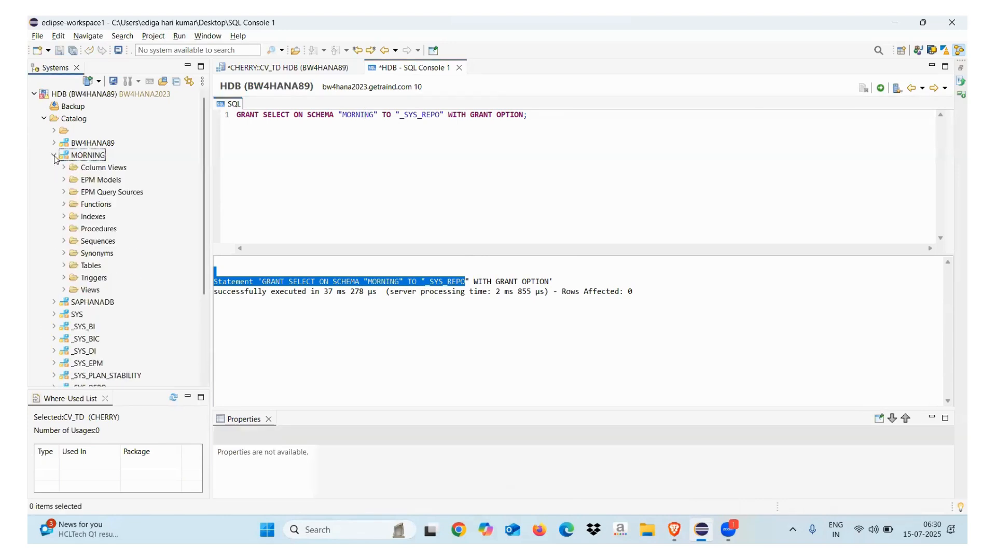
pyautogui.click(65, 266)
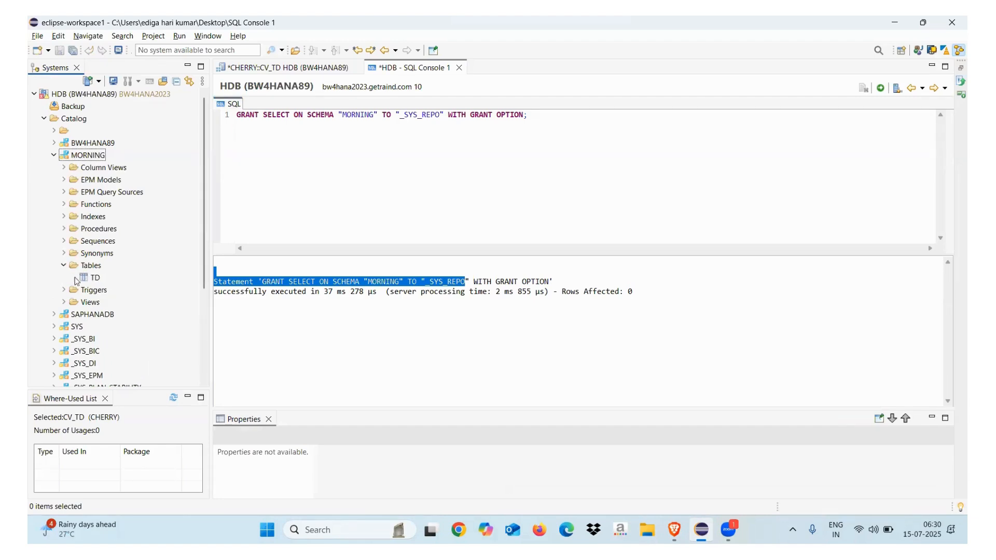
pyautogui.click(94, 279)
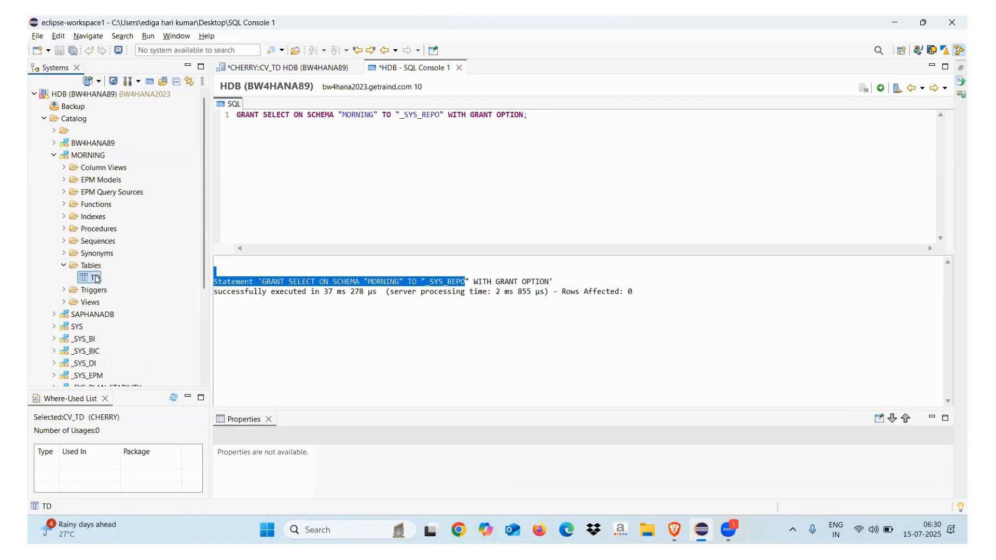
pyautogui.rightClick(96, 279)
pyautogui.click(329, 192)
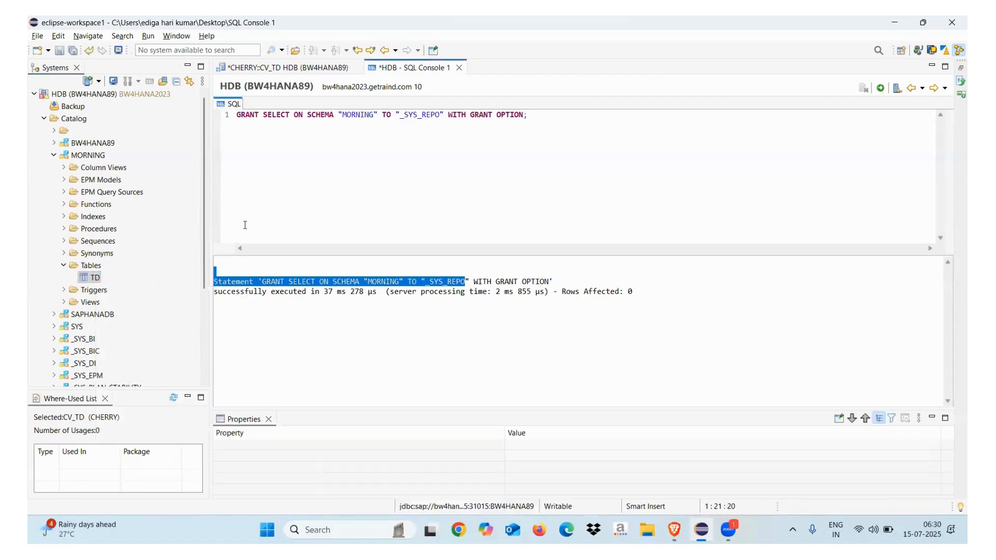
# Step: Review the content and then the column definition of the TD table in the MORNING schema, and close both
pyautogui.click(95, 280)
pyautogui.rightClick(93, 281)
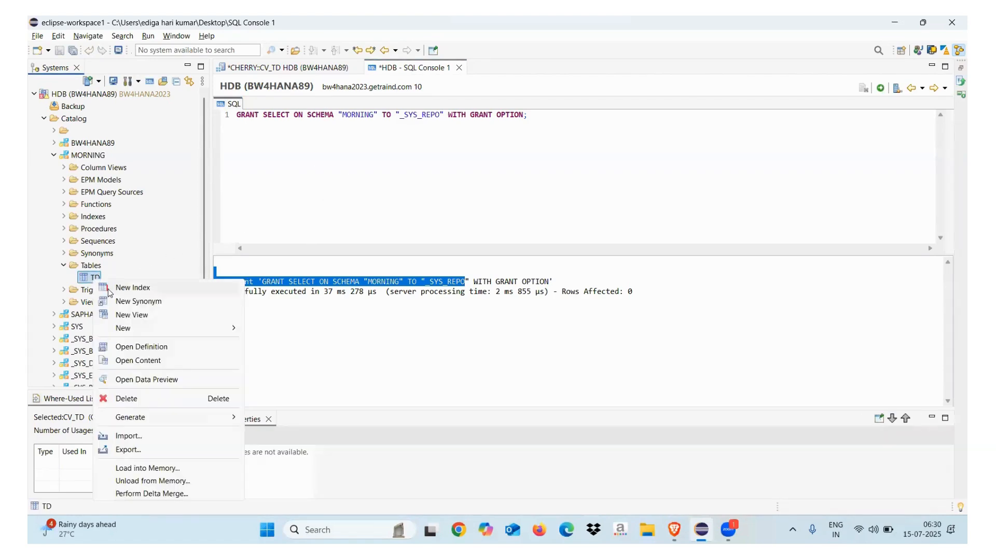
pyautogui.click(140, 361)
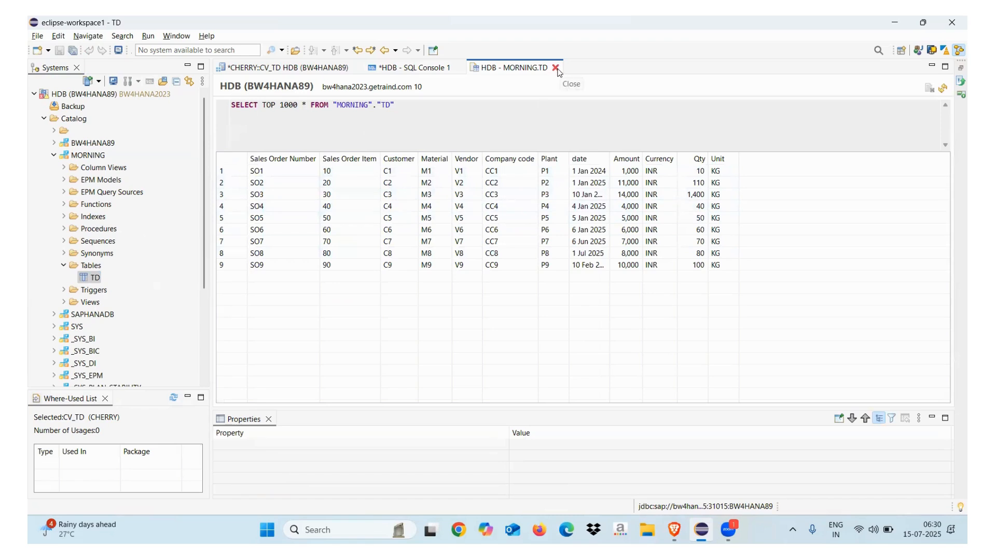
pyautogui.rightClick(96, 279)
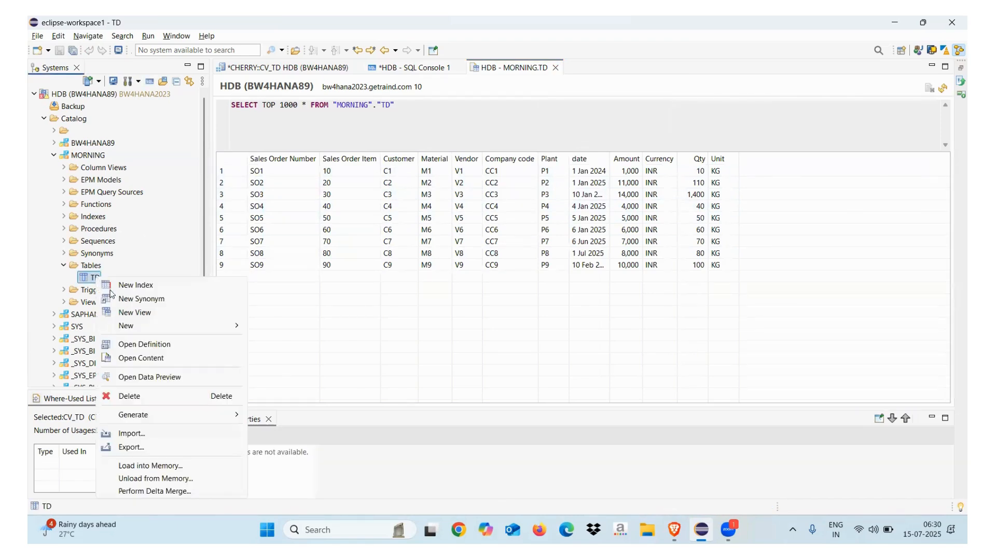
pyautogui.click(134, 346)
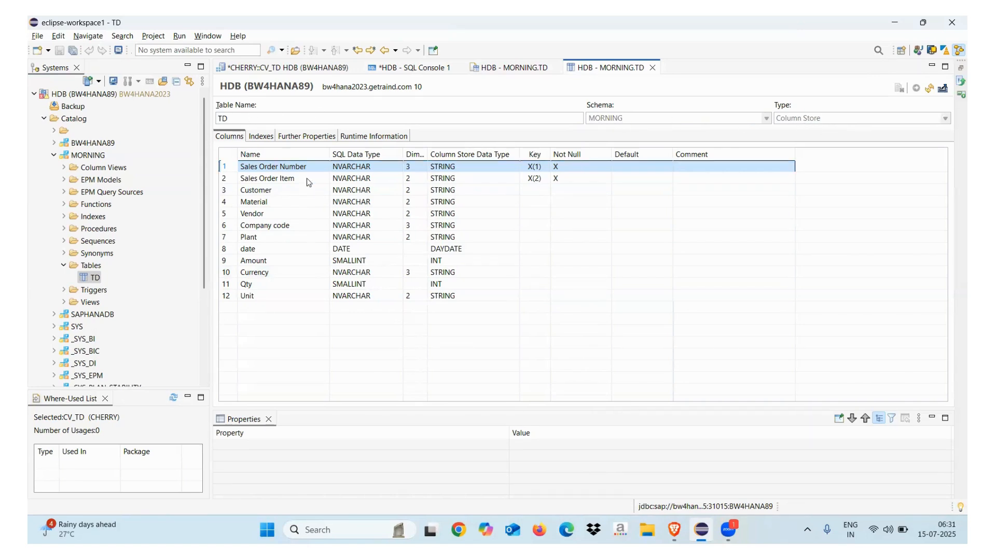
pyautogui.click(652, 68)
pyautogui.click(556, 67)
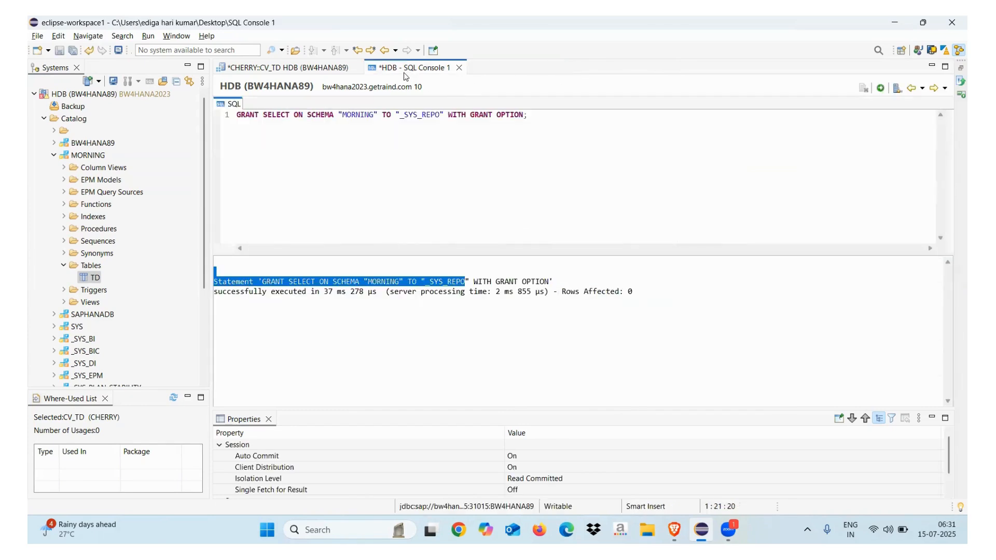
# Step: Close the SQL console without saving it and collapse the MORNING schema's Tables folder
pyautogui.click(459, 67)
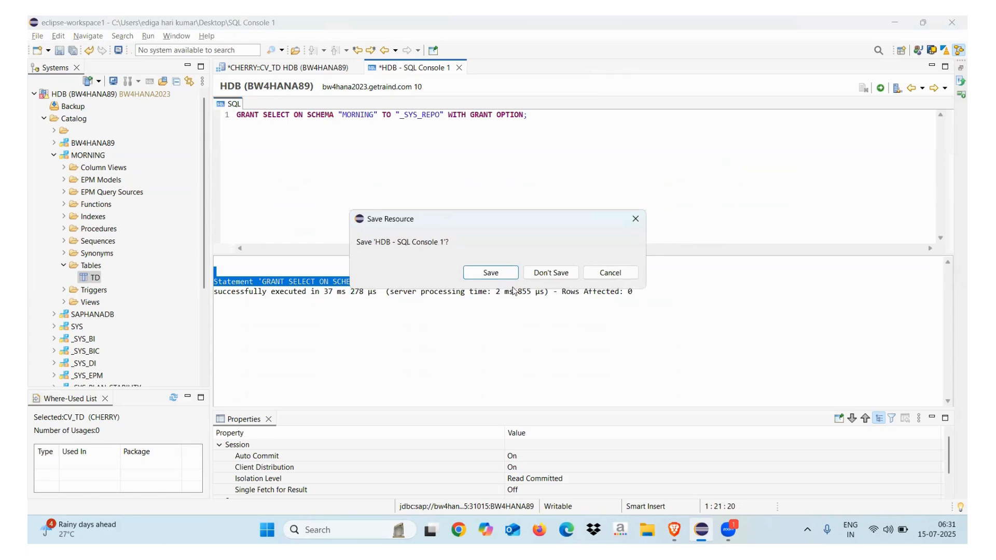
pyautogui.click(548, 272)
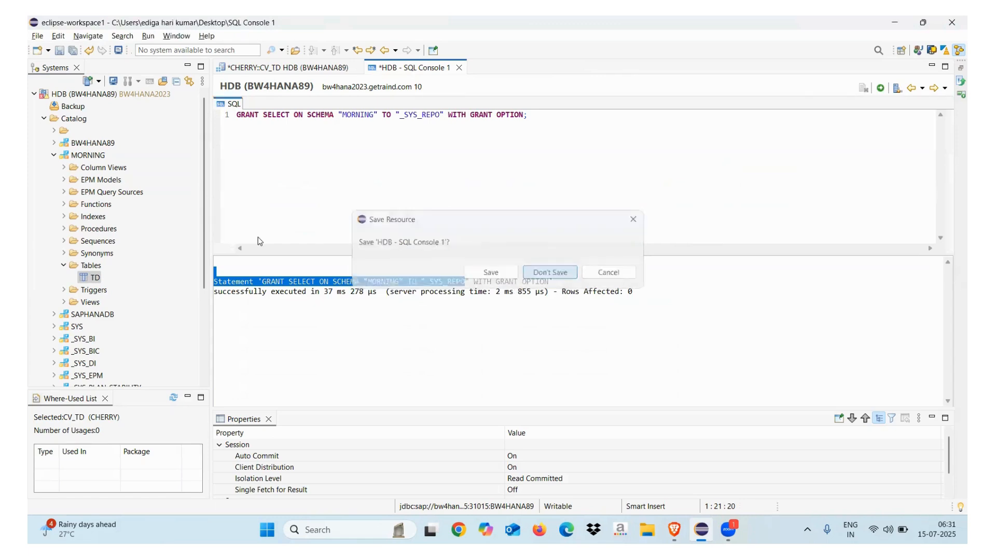
pyautogui.click(63, 265)
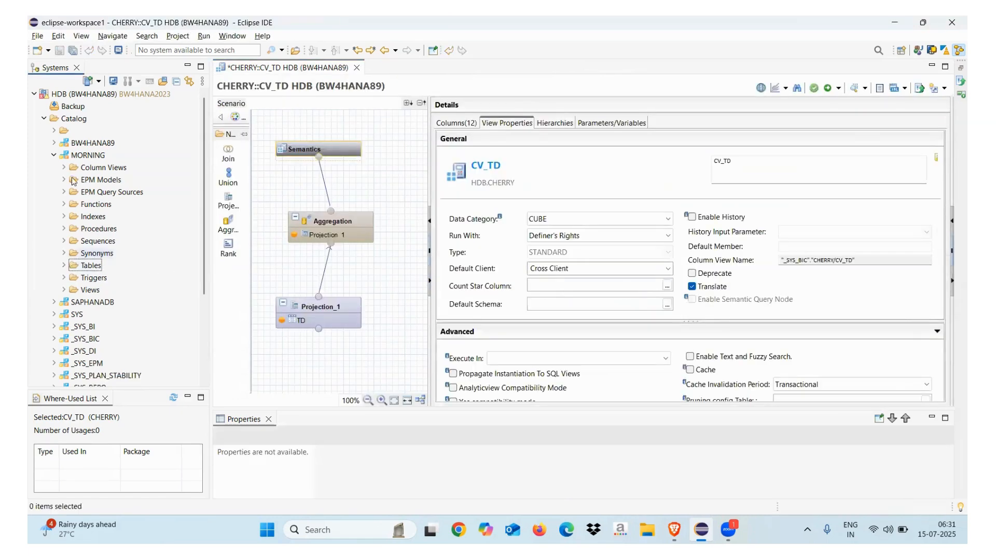
# Step: Switch to the BW Modeling perspective and return to the SAP HANA Modeler perspective
pyautogui.click(36, 37)
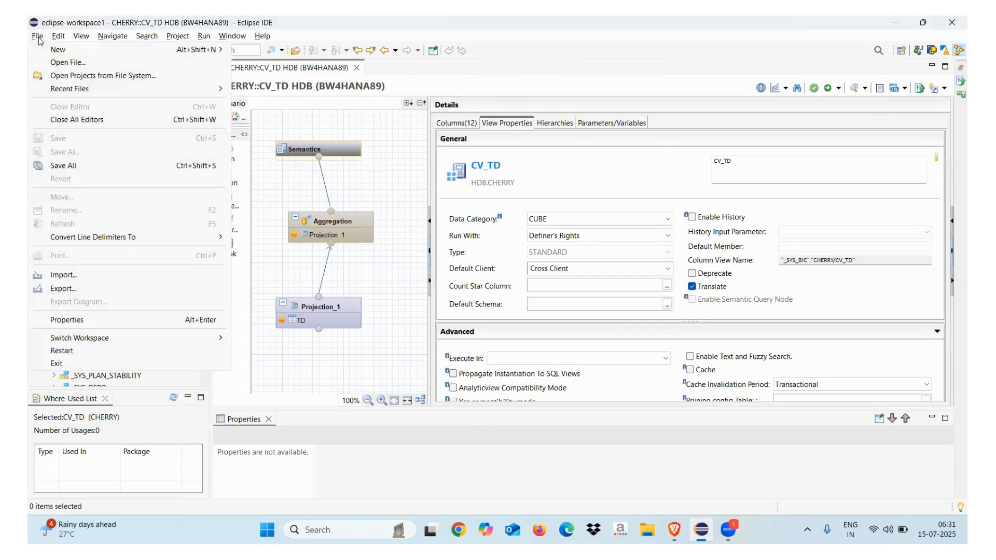
pyautogui.click(568, 45)
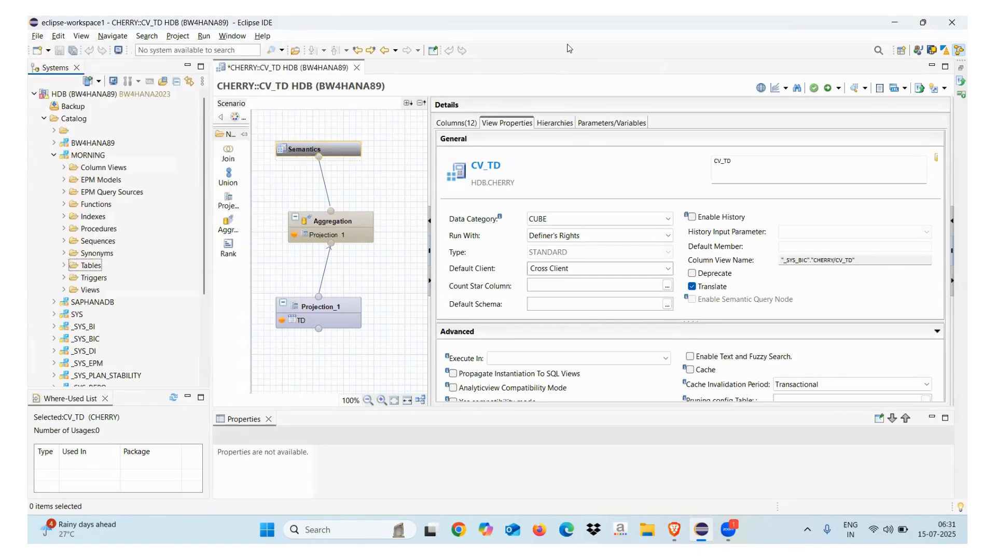
pyautogui.click(933, 50)
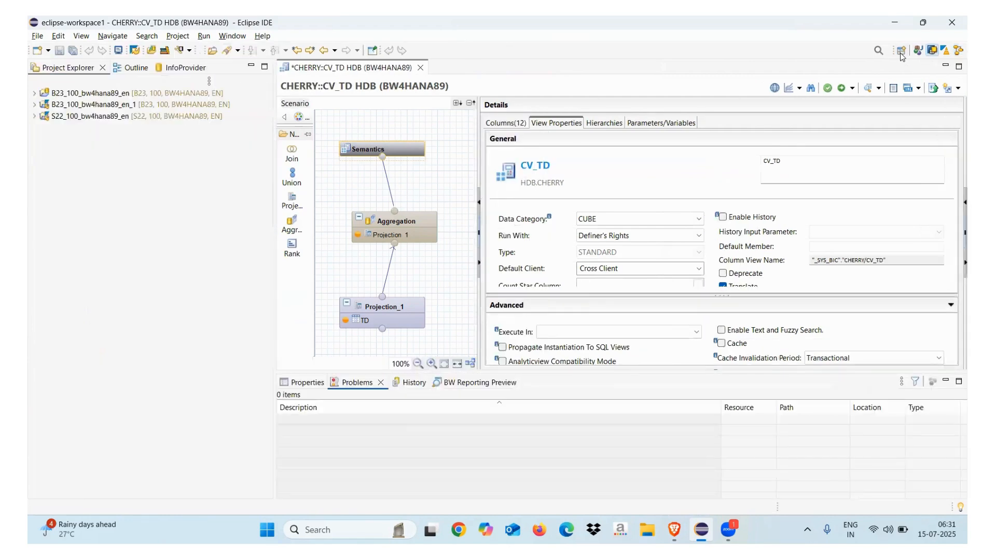
pyautogui.click(901, 51)
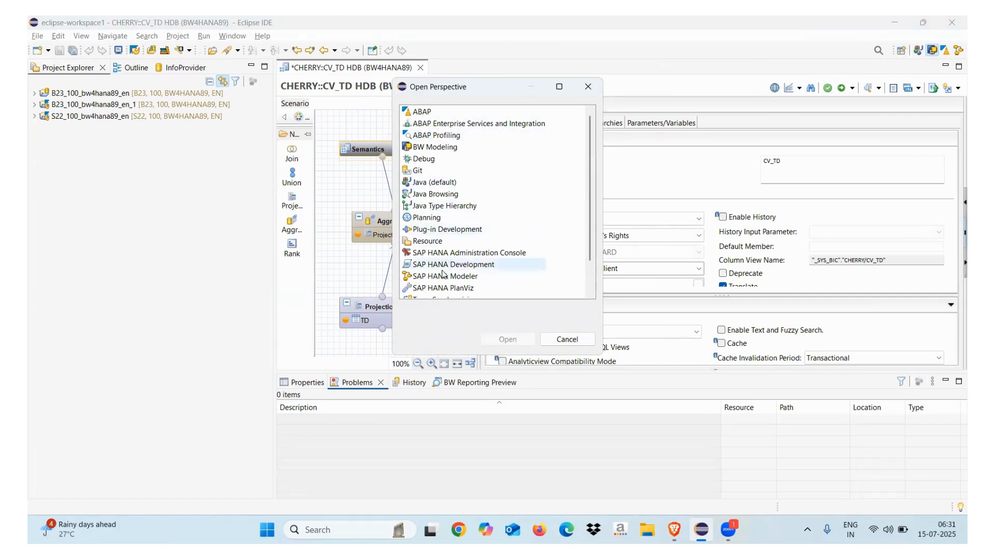
pyautogui.click(470, 276)
pyautogui.click(506, 339)
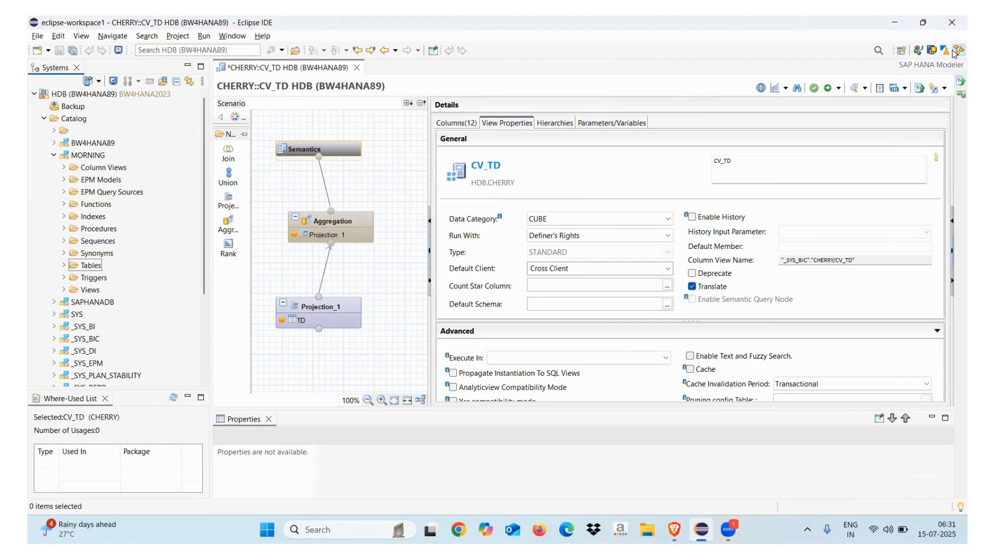
# Step: View the import properties for loading data from a local file into the BW4HANA2023 system, and close the wizard without importing
pyautogui.click(38, 37)
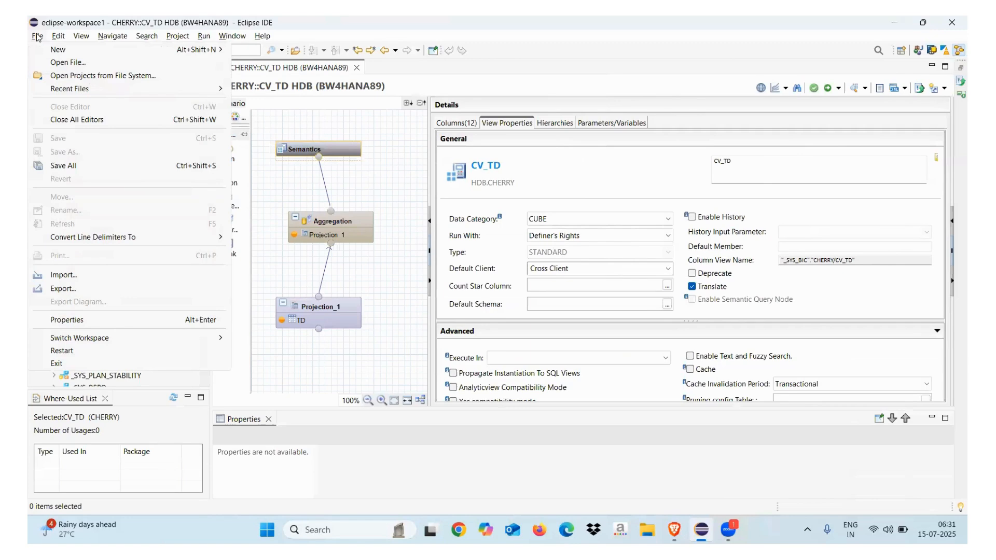
pyautogui.click(63, 275)
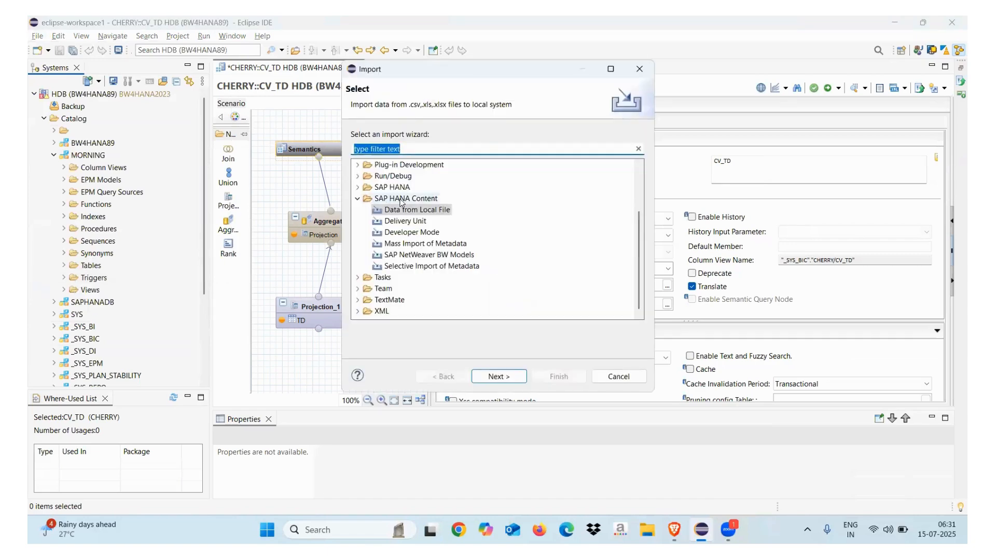
pyautogui.click(415, 209)
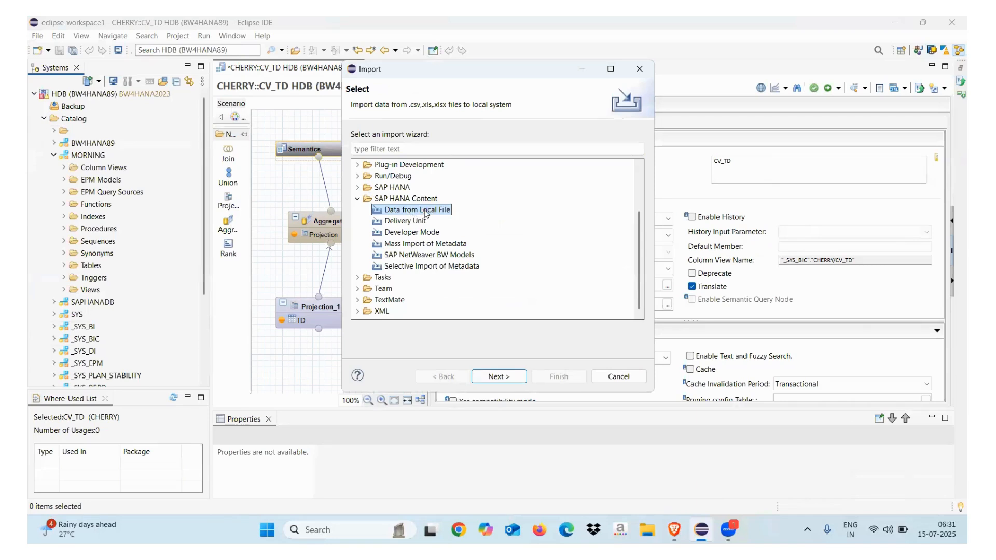
pyautogui.doubleClick(425, 212)
pyautogui.click(409, 160)
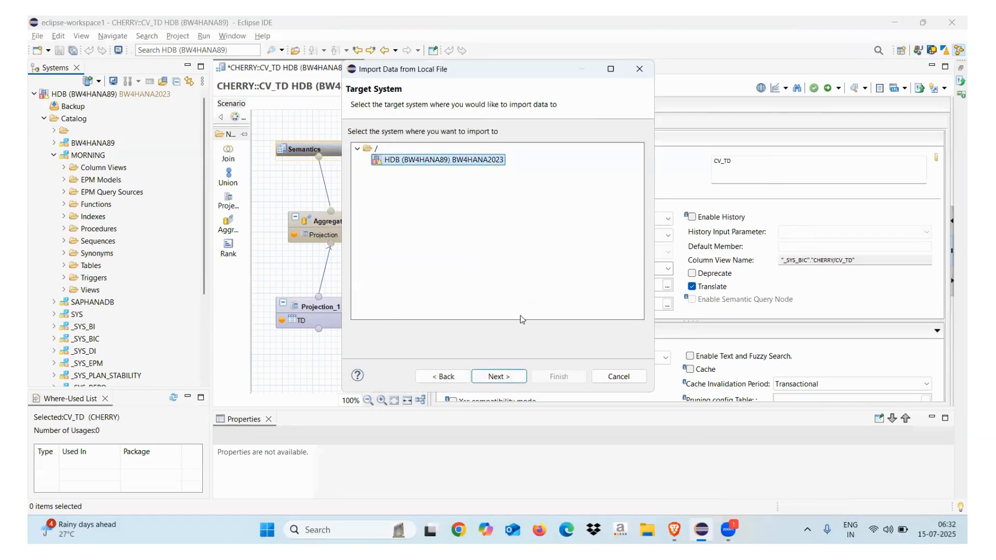
pyautogui.click(493, 379)
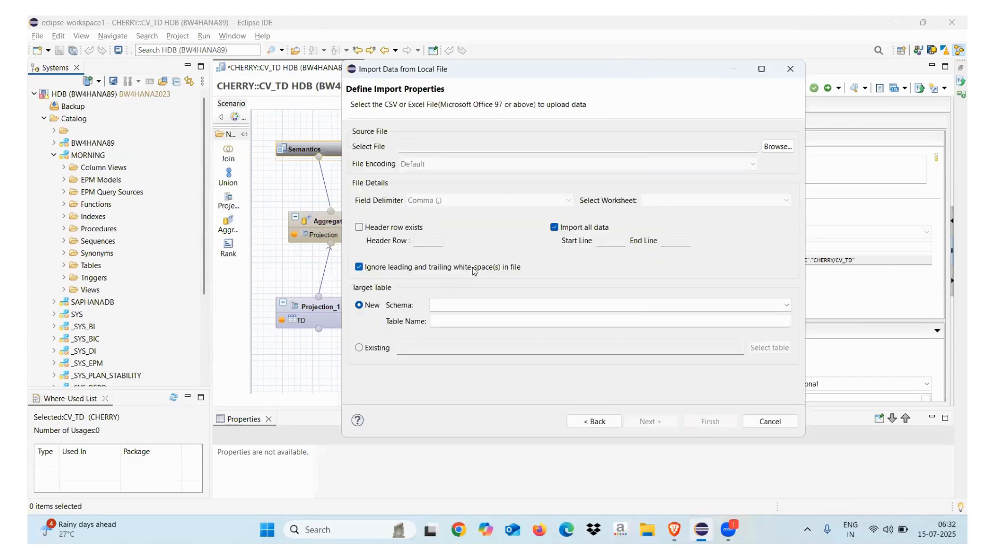
pyautogui.click(790, 69)
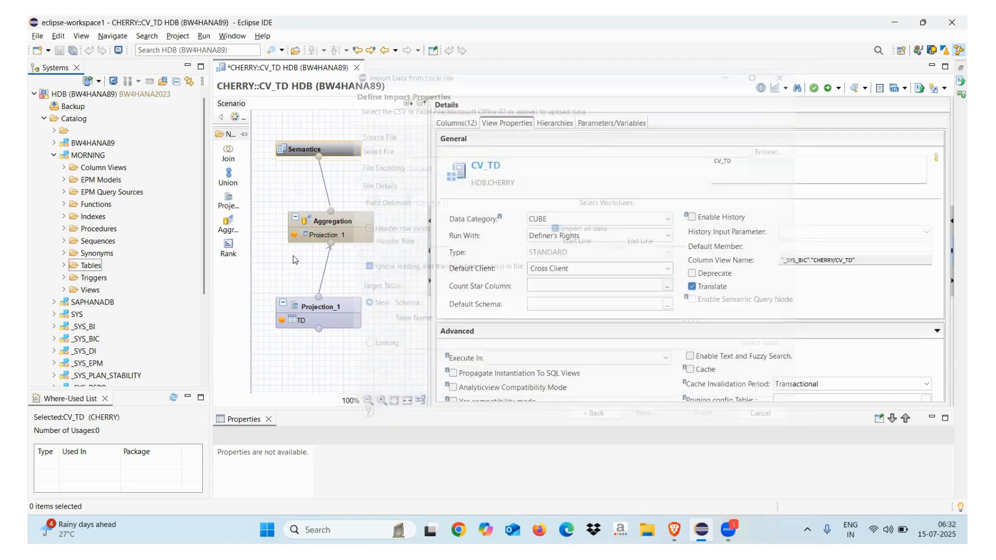
# Step: Collapse the MORNING schema and the Catalog, and expand the Content folder of the BW4HANA2023 system
pyautogui.click(65, 265)
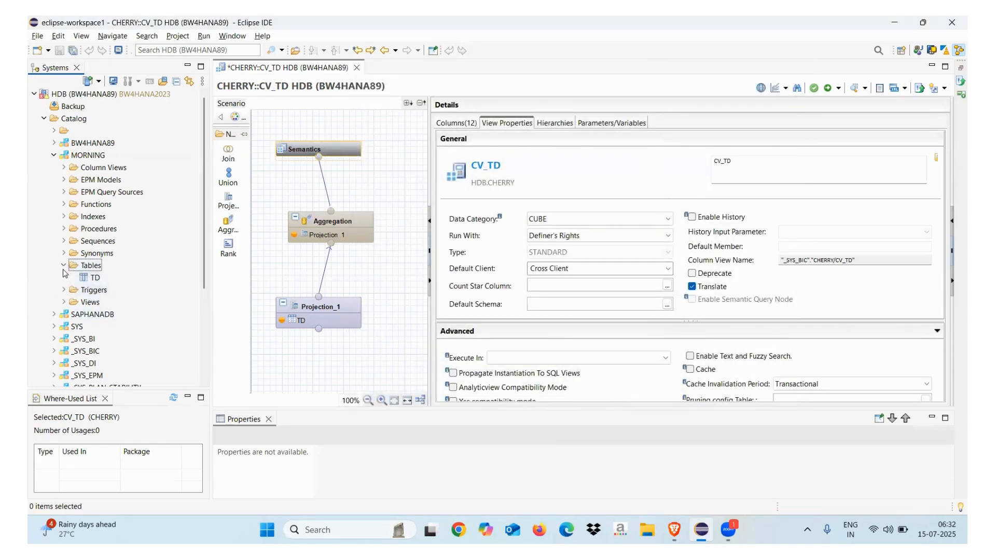
pyautogui.click(65, 266)
pyautogui.click(54, 155)
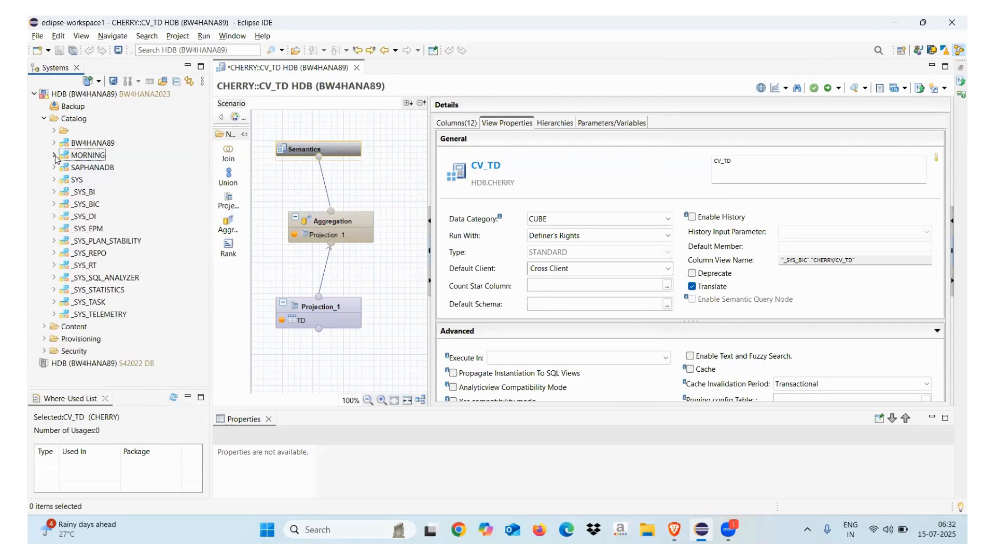
pyautogui.click(45, 120)
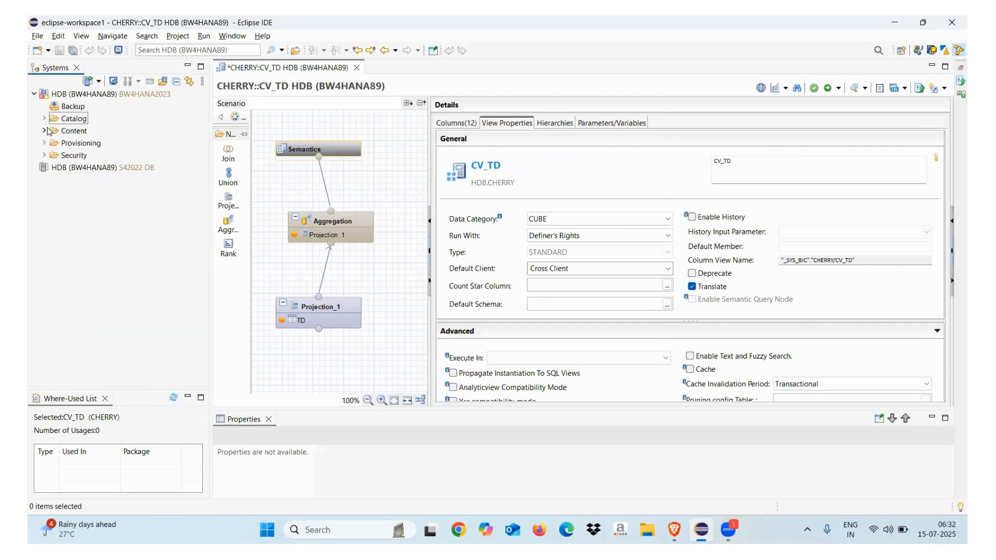
pyautogui.click(46, 132)
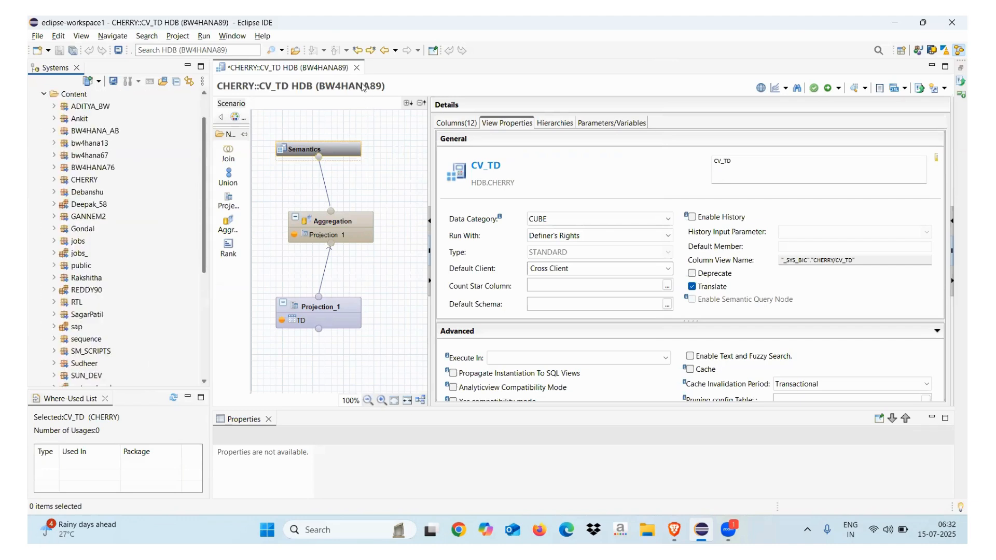
# Step: Close the CV_TD calculation view without saving its changes and narrow the systems tree area
pyautogui.click(355, 63)
pyautogui.click(356, 66)
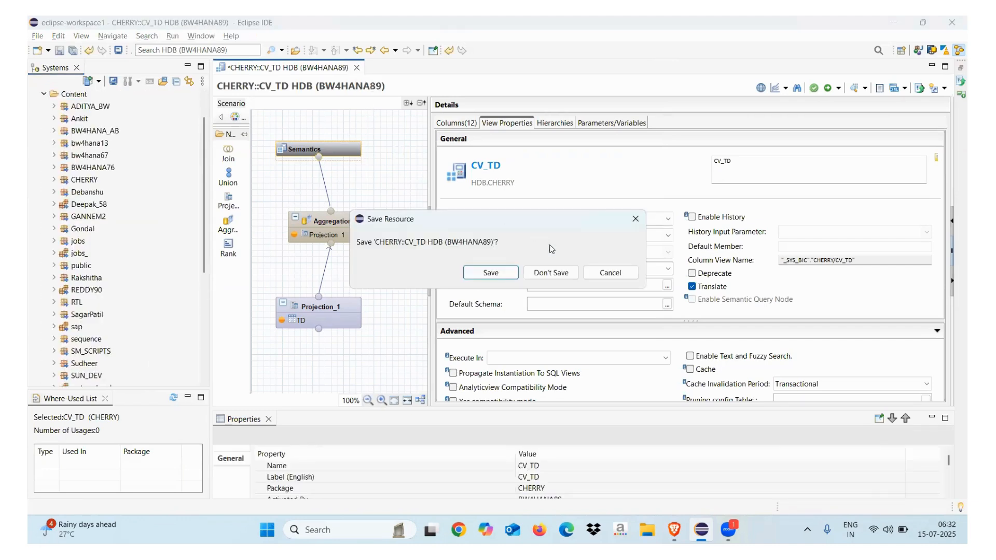
pyautogui.click(544, 274)
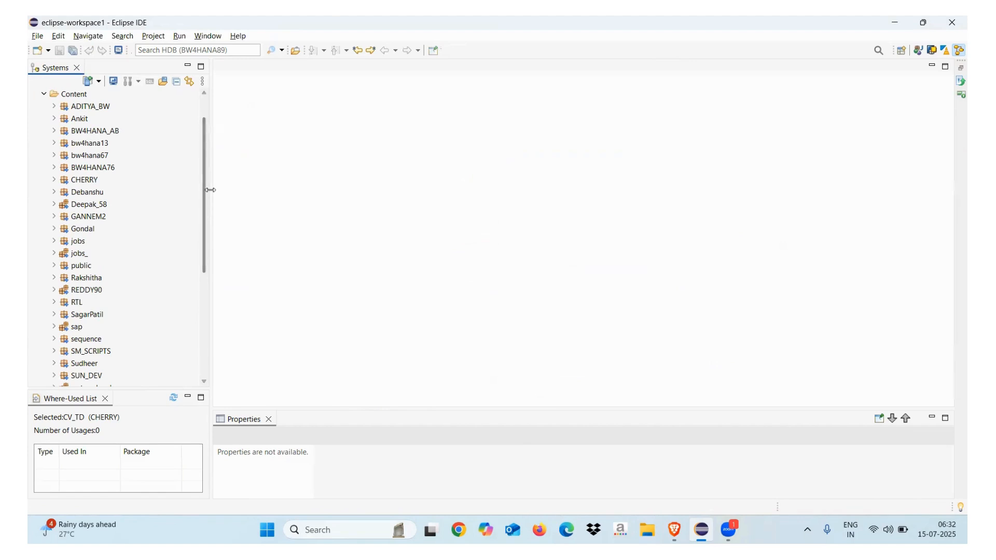
pyautogui.moveTo(212, 192)
pyautogui.mouseDown()
pyautogui.moveTo(228, 192)
pyautogui.moveTo(200, 194)
pyautogui.mouseUp()
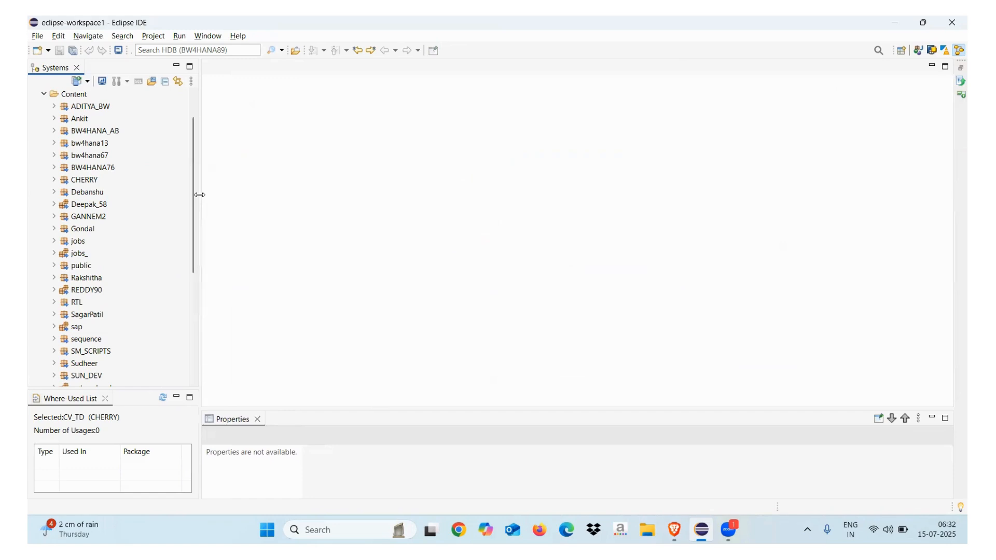
pyautogui.moveTo(199, 194); pyautogui.dragTo(183, 195)
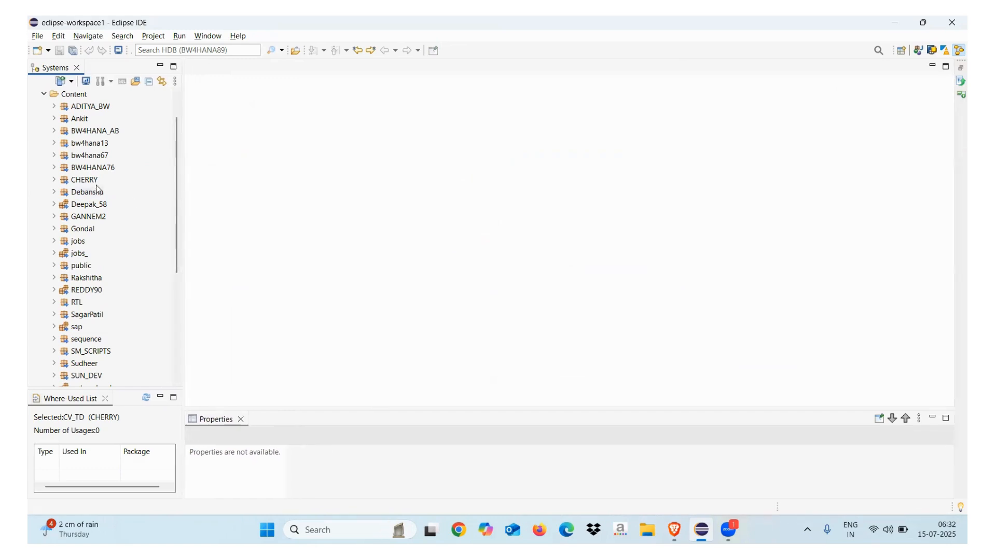
# Step: Start a new information view under Calculation Views in the CHERRY package and name it CV_T001W
pyautogui.click(54, 180)
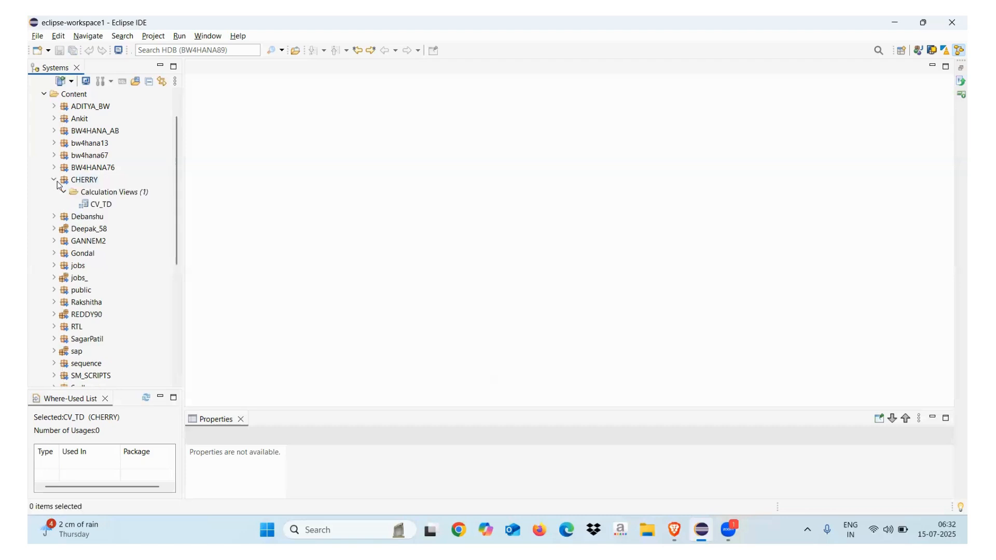
pyautogui.click(106, 193)
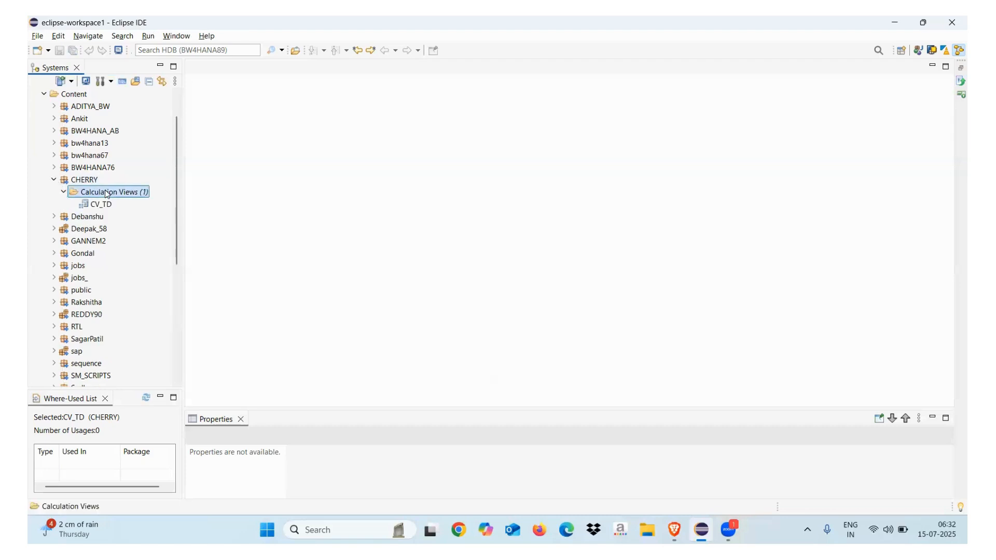
pyautogui.rightClick(106, 193)
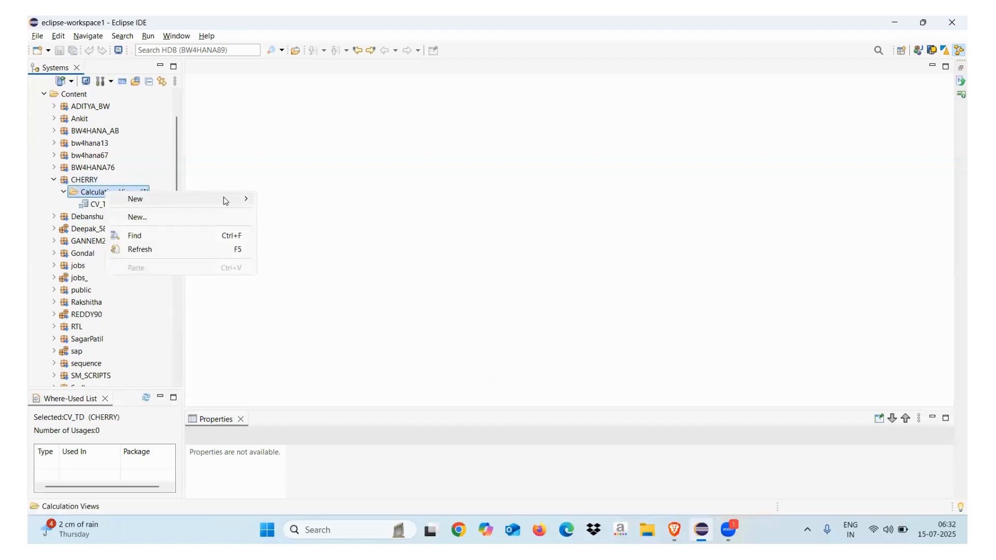
pyautogui.click(202, 217)
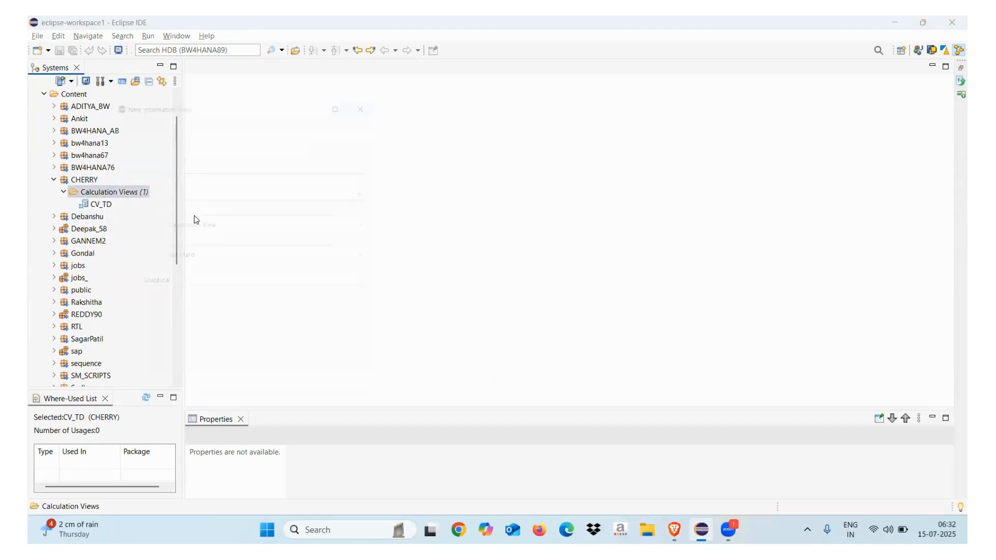
pyautogui.write('CV_')
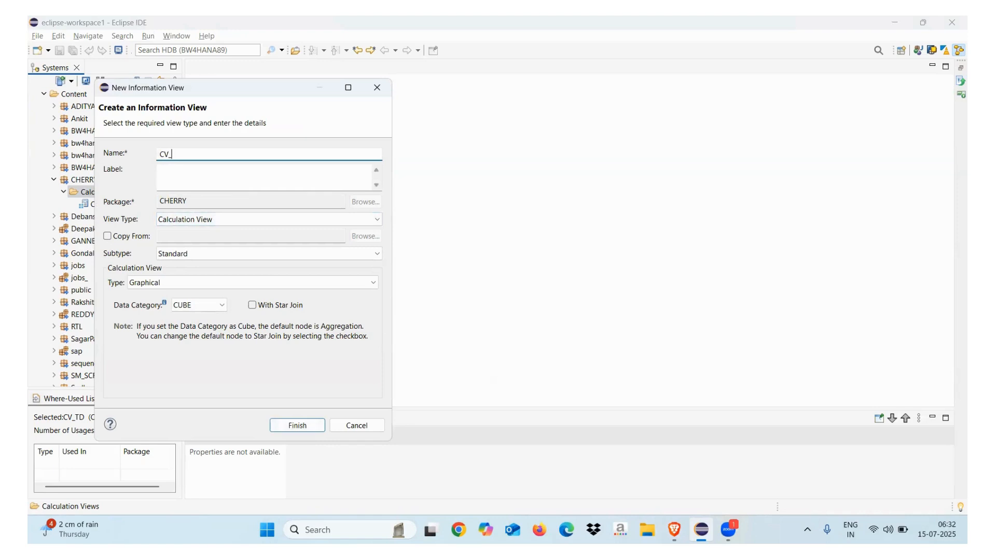
pyautogui.write('T001W')
# Step: Replace the new view's label with "Plant Master data" and move the dialog clear of the package tree
pyautogui.moveTo(159, 171); pyautogui.dragTo(186, 174)
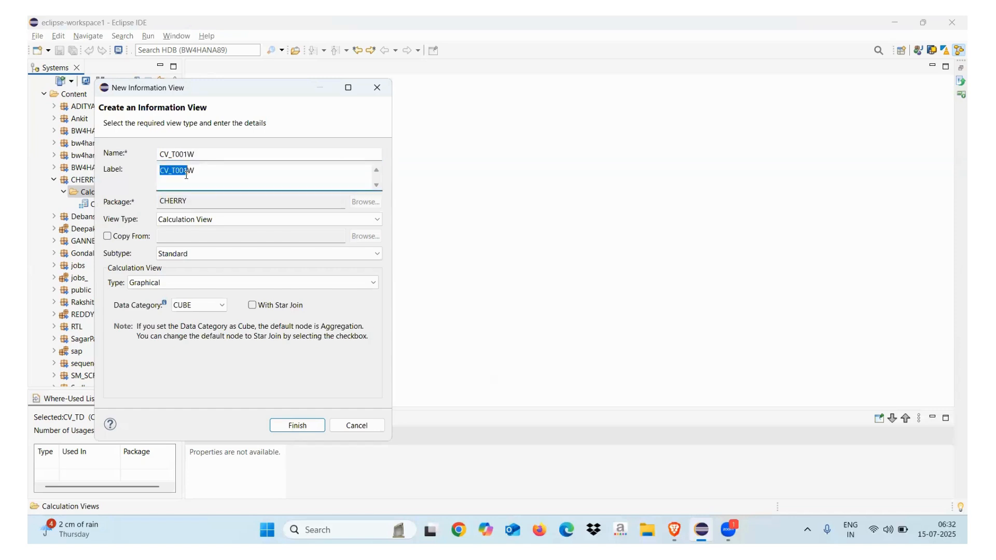
pyautogui.click(206, 173)
pyautogui.press('BackSpace')
pyautogui.press('BackSpace')
pyautogui.press('BackSpace')
pyautogui.press('BackSpace')
pyautogui.press('BackSpace')
pyautogui.press('BackSpace')
pyautogui.press('BackSpace')
pyautogui.press('BackSpace')
pyautogui.write('Plant Master data')
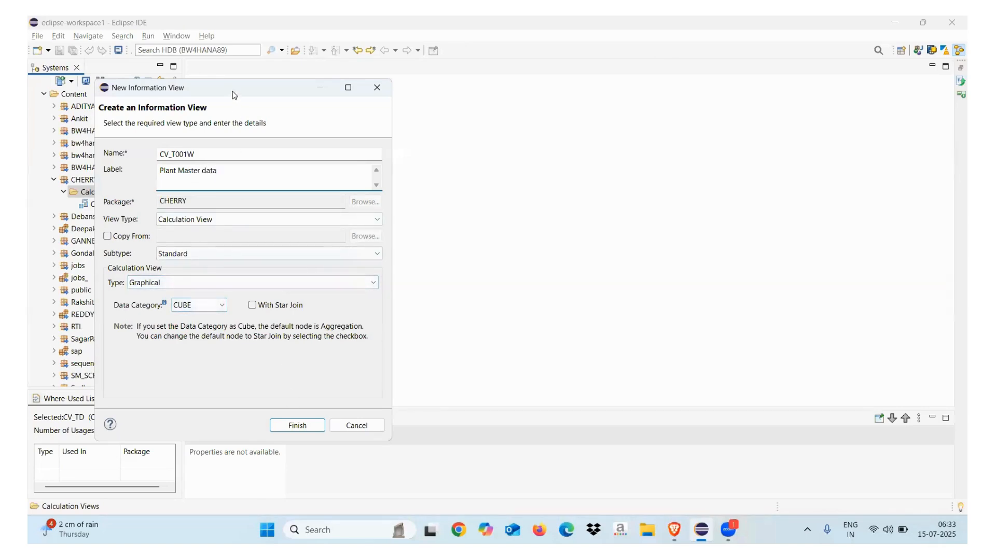
pyautogui.moveTo(236, 96); pyautogui.dragTo(431, 78)
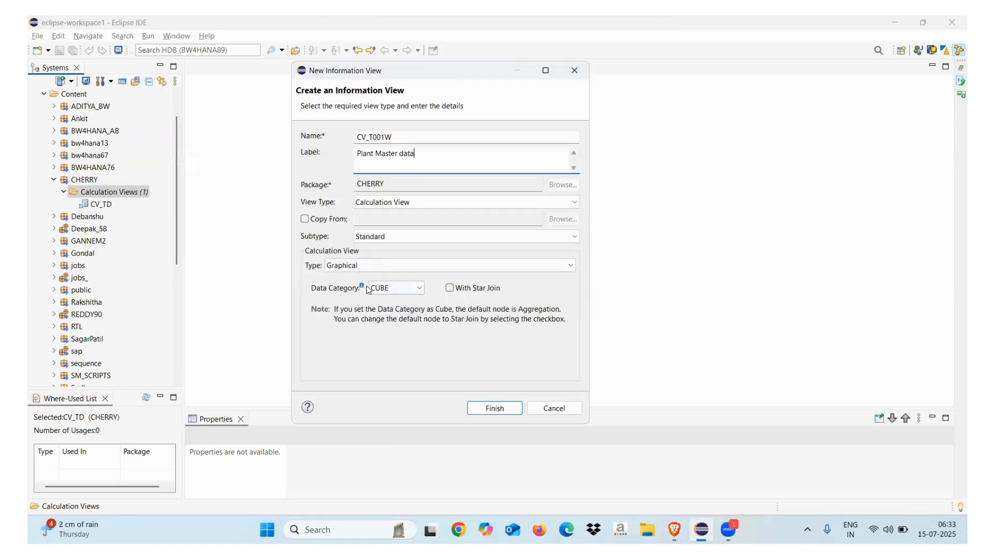
# Step: Set the new view's data category to DIMENSION and finish creating CV_T001W
pyautogui.click(420, 289)
pyautogui.click(397, 310)
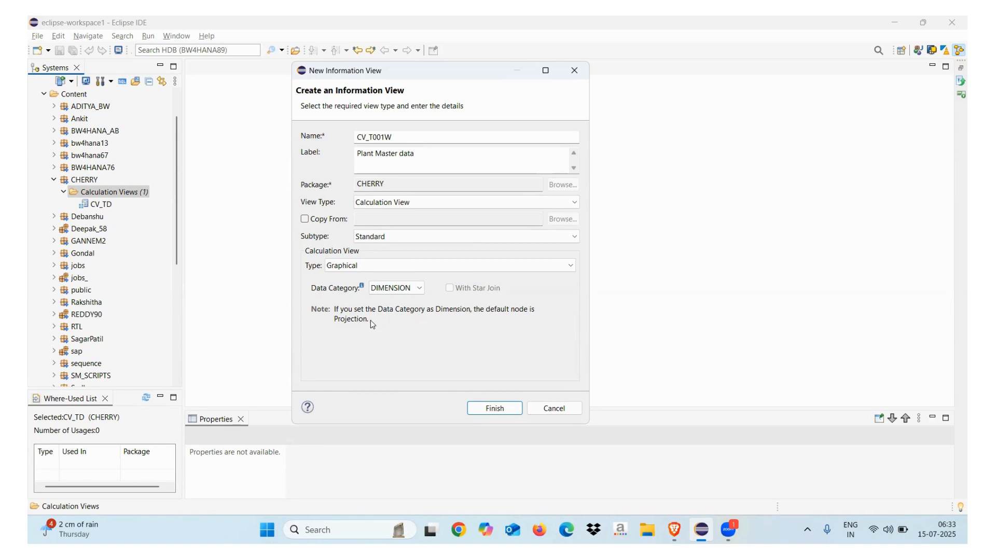
pyautogui.click(495, 409)
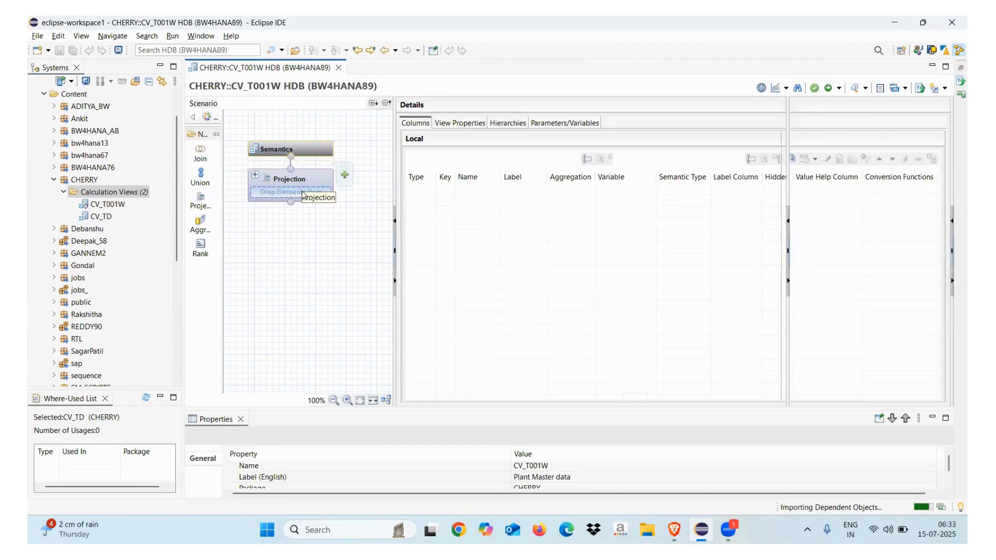
# Step: Move the Projection node further below Semantics, narrow the systems tree area and widen the scenario area slightly
pyautogui.click(302, 191)
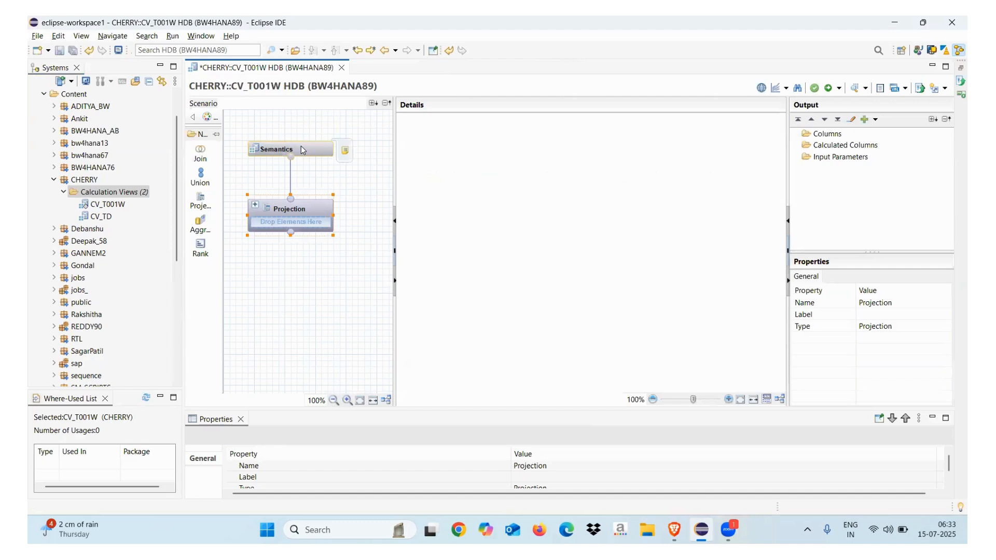
pyautogui.moveTo(305, 150)
pyautogui.click(299, 279)
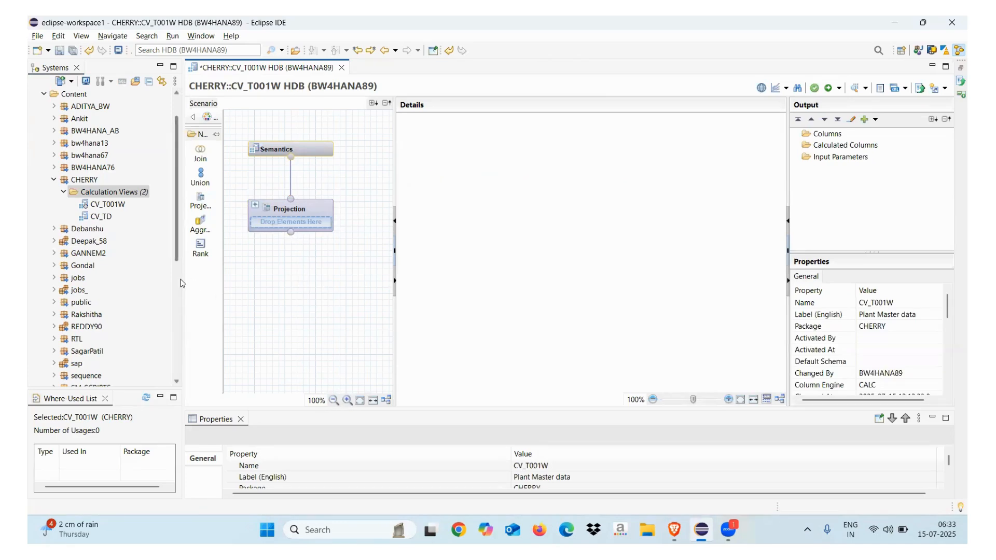
pyautogui.moveTo(177, 282); pyautogui.dragTo(158, 279)
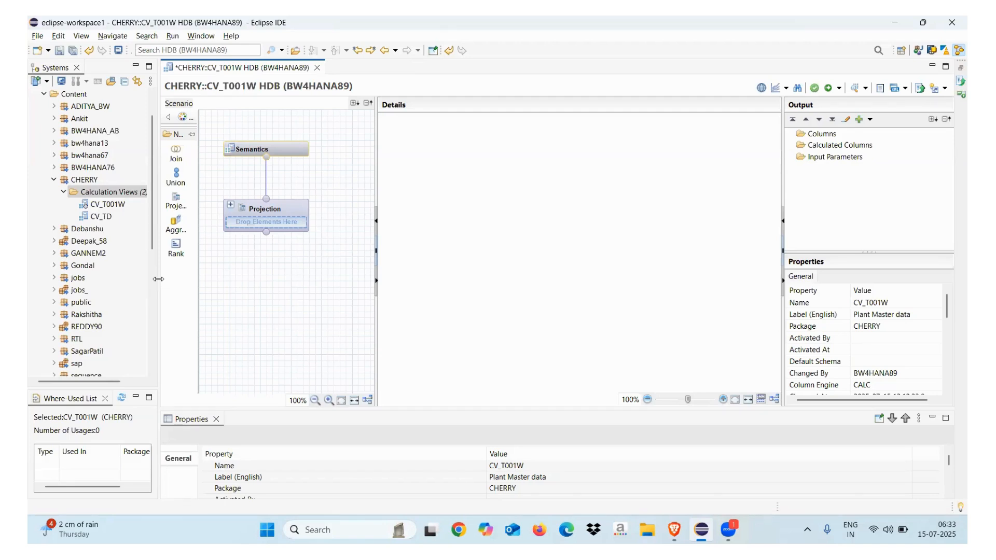
pyautogui.moveTo(276, 213)
pyautogui.moveTo(375, 191); pyautogui.dragTo(393, 195)
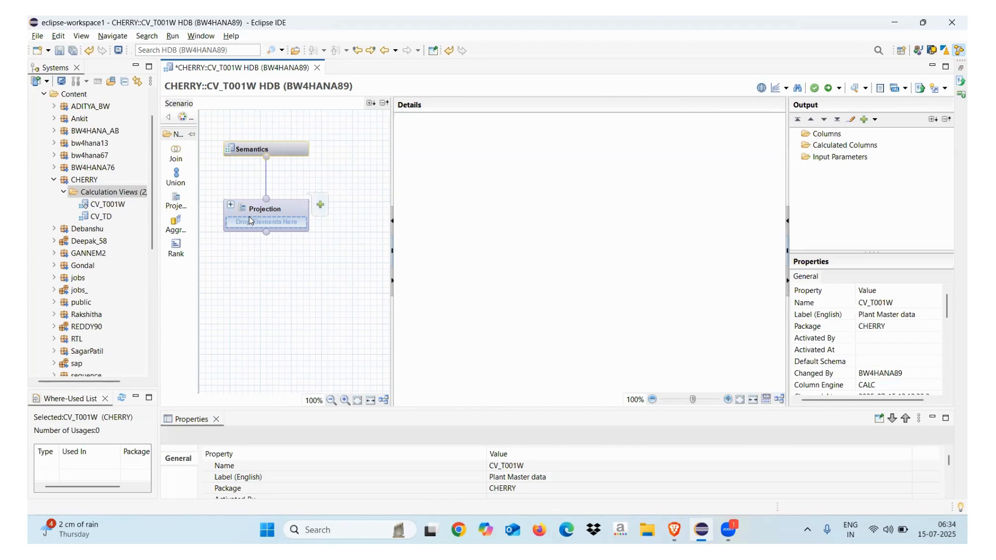
# Step: Add a second projection node to the scenario and place it below the default Projection, at the canvas's left edge
pyautogui.click(279, 210)
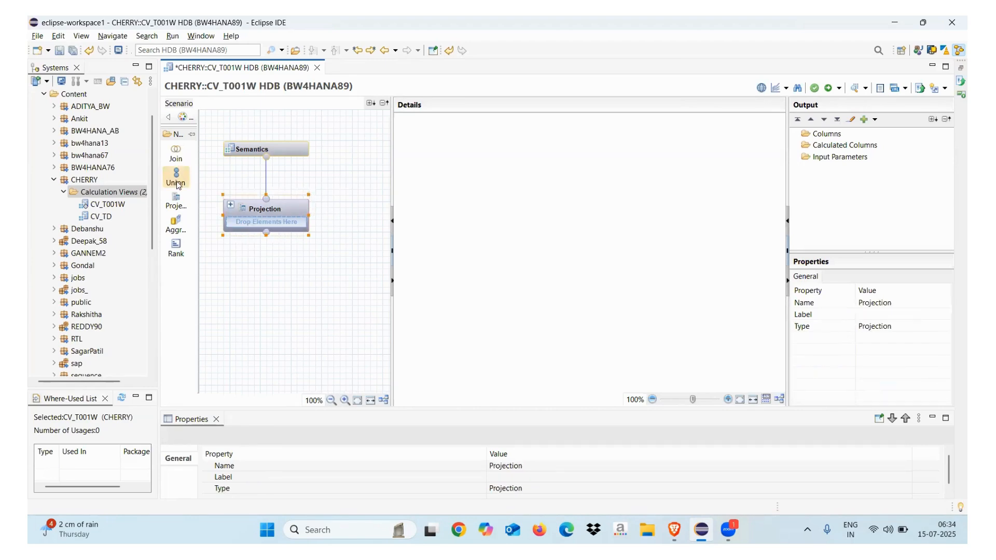
pyautogui.click(176, 200)
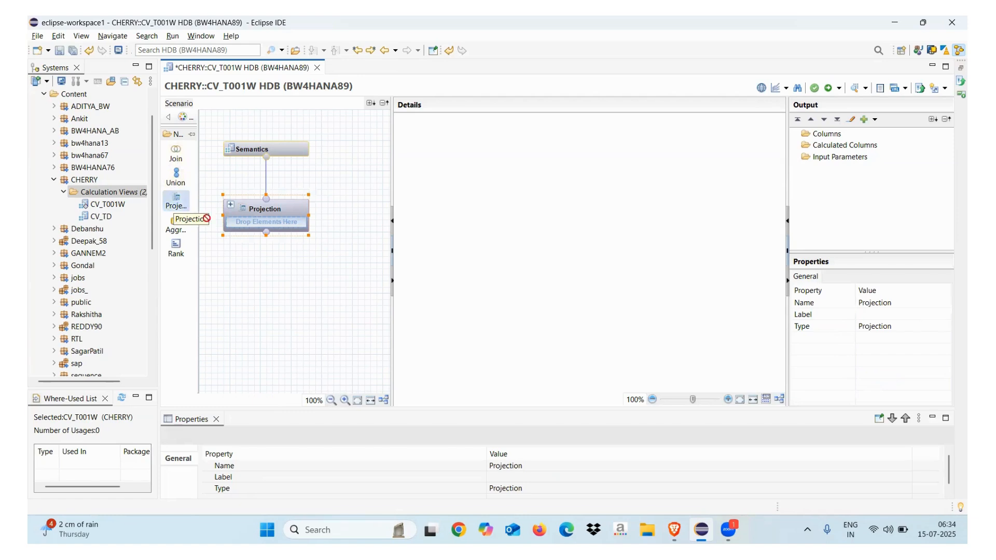
pyautogui.click(254, 323)
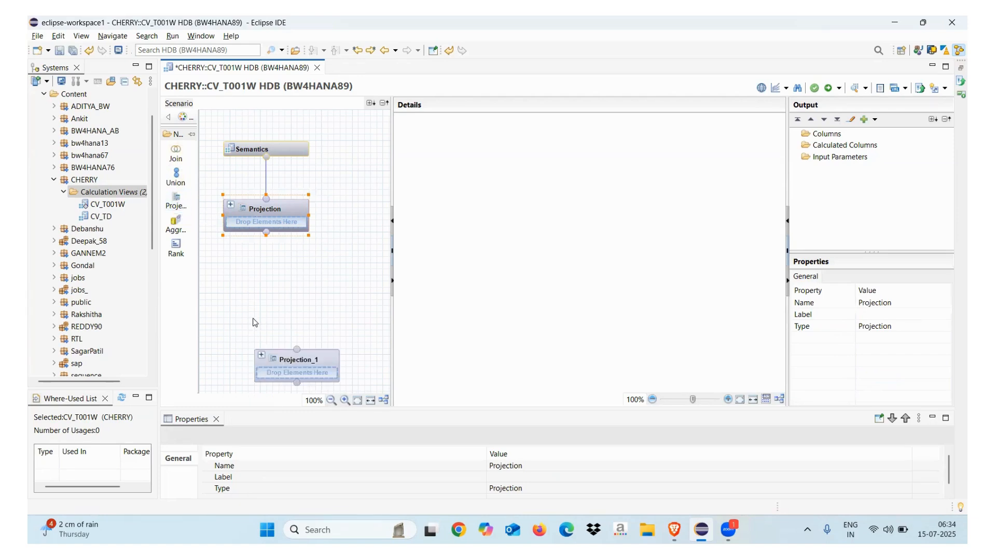
pyautogui.moveTo(283, 357); pyautogui.dragTo(229, 339)
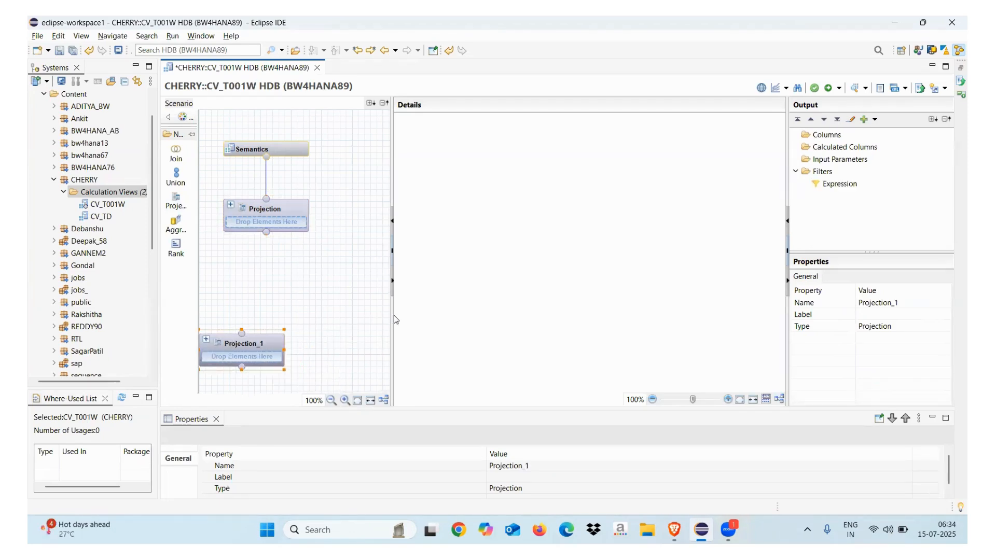
# Step: Widen the scenario area and add a third projection node beside Projection_1
pyautogui.moveTo(392, 315); pyautogui.dragTo(479, 315)
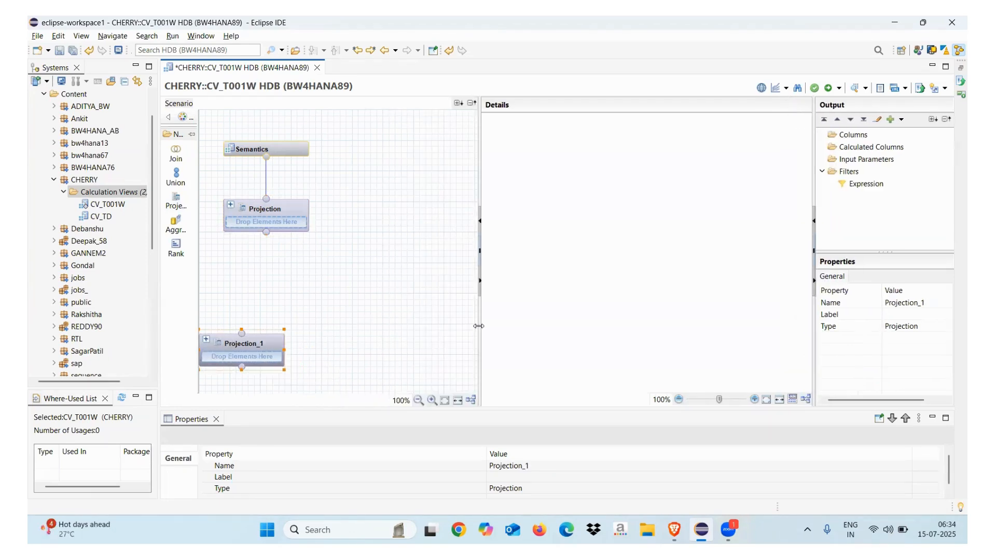
pyautogui.click(176, 202)
pyautogui.click(368, 337)
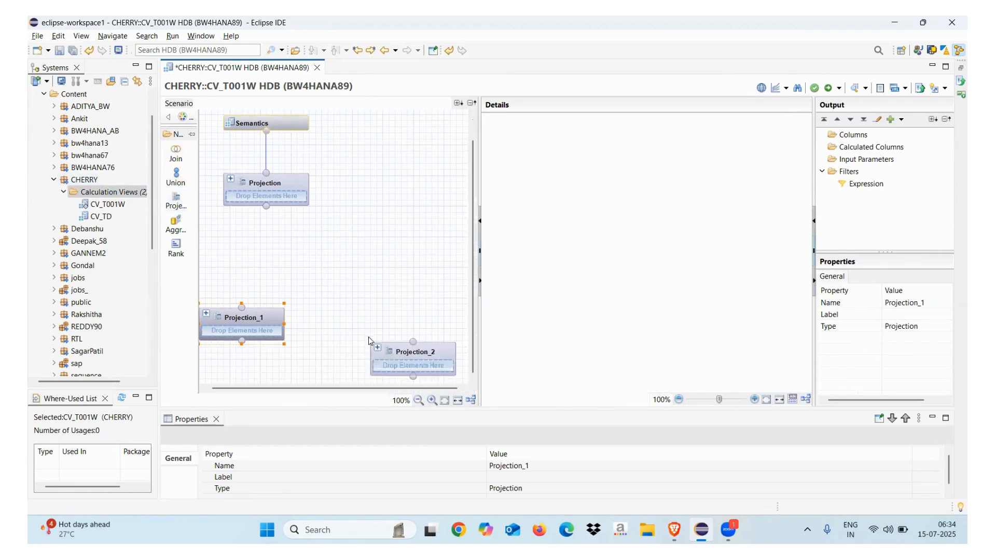
pyautogui.moveTo(410, 351); pyautogui.dragTo(384, 323)
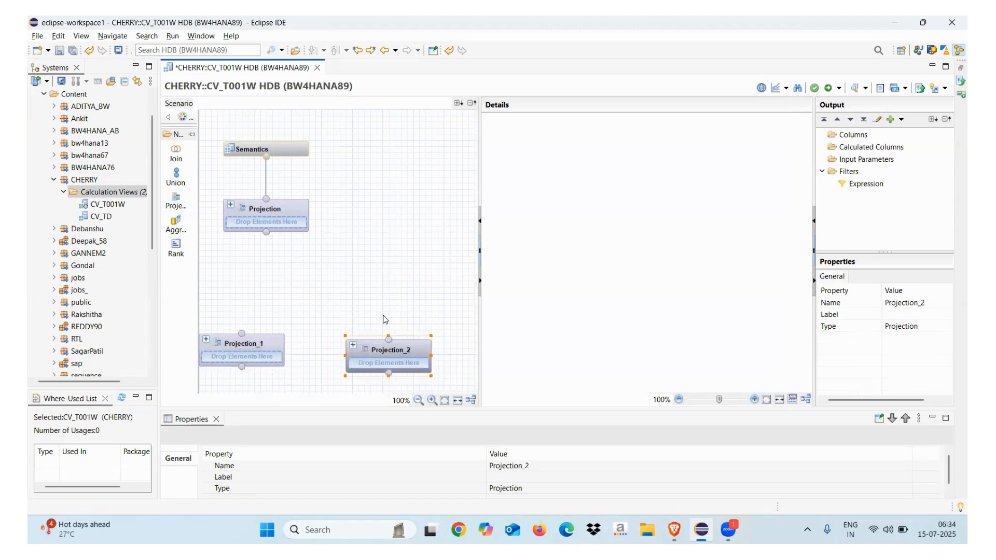
# Step: Start adding a data source to Projection_1, search for T001W and shift the Find dialog aside
pyautogui.click(241, 346)
pyautogui.click(298, 352)
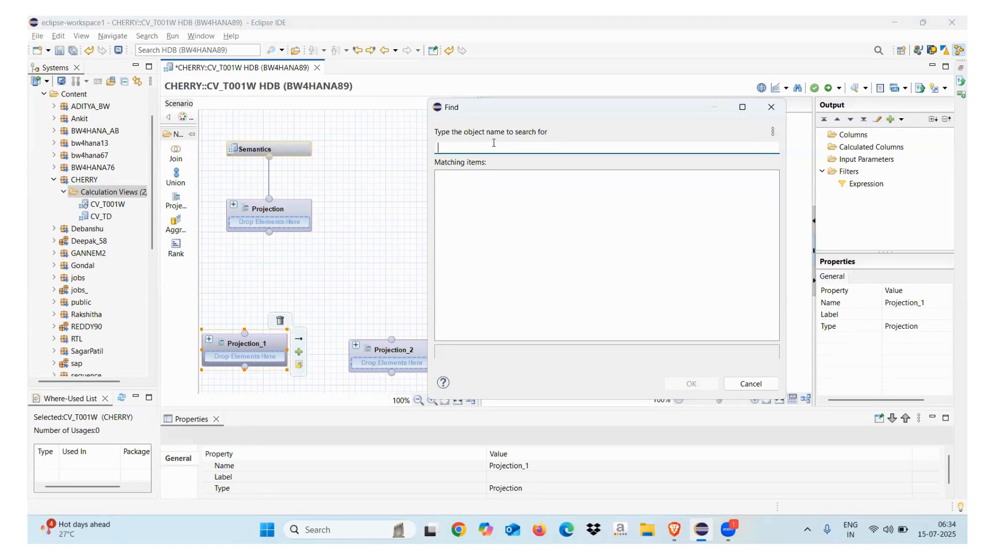
pyautogui.write('T001W')
pyautogui.moveTo(544, 107); pyautogui.dragTo(567, 107)
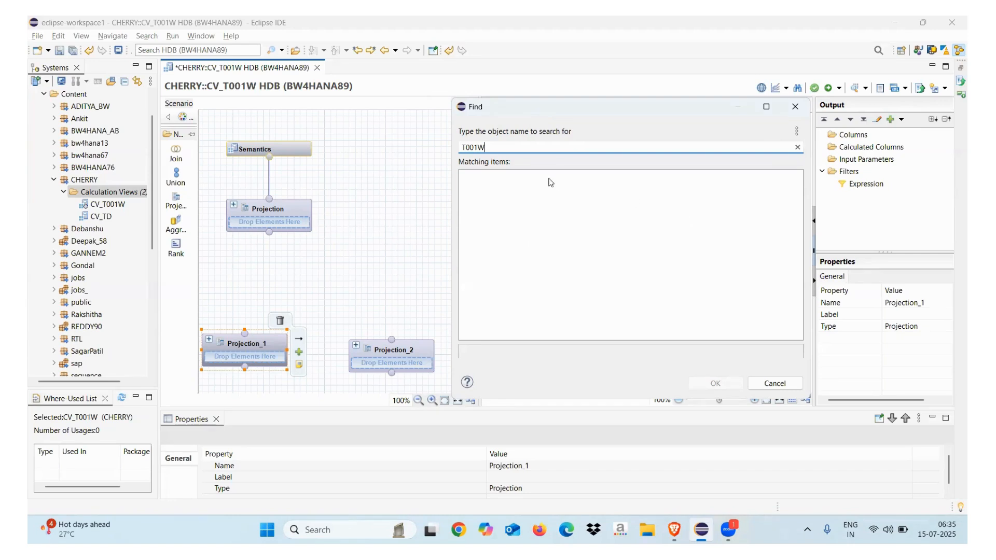
# Step: Try searching for KNA1 instead of T001W and enlarge the Find dialog to full screen
pyautogui.press('BackSpace')
pyautogui.press('BackSpace')
pyautogui.press('BackSpace')
pyautogui.press('BackSpace')
pyautogui.press('BackSpace')
pyautogui.write('KNA1')
pyautogui.click(766, 106)
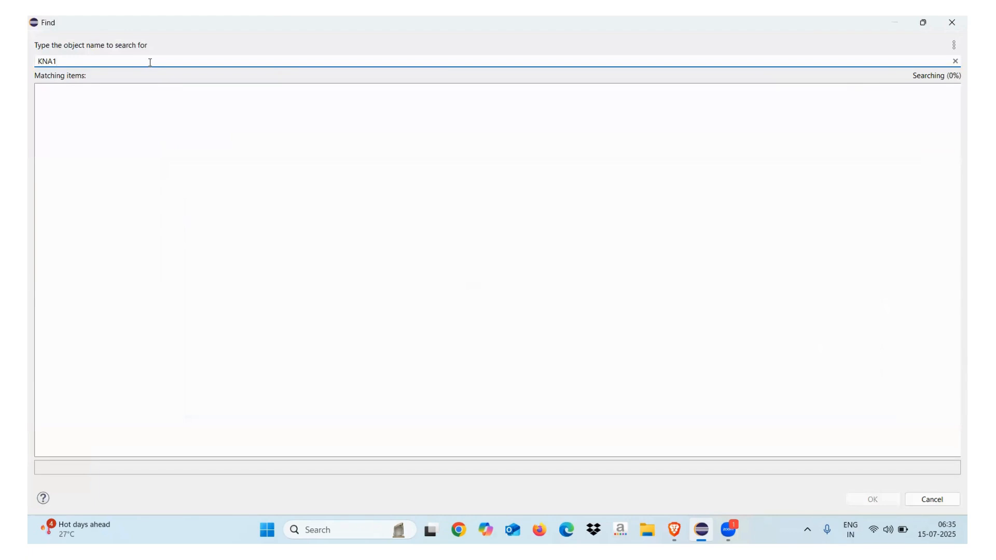
# Step: Search for T001W again and add the STA_T001W table from the ADITYA_BW schema to Projection_1
pyautogui.press('BackSpace')
pyautogui.press('BackSpace')
pyautogui.press('BackSpace')
pyautogui.press('BackSpace')
pyautogui.write('T001W')
pyautogui.click(630, 240)
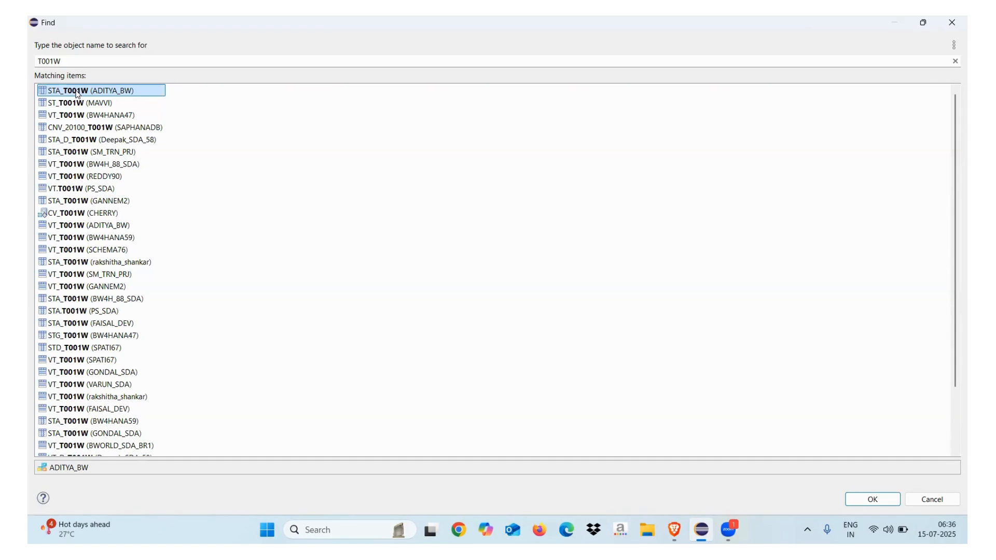
pyautogui.doubleClick(77, 91)
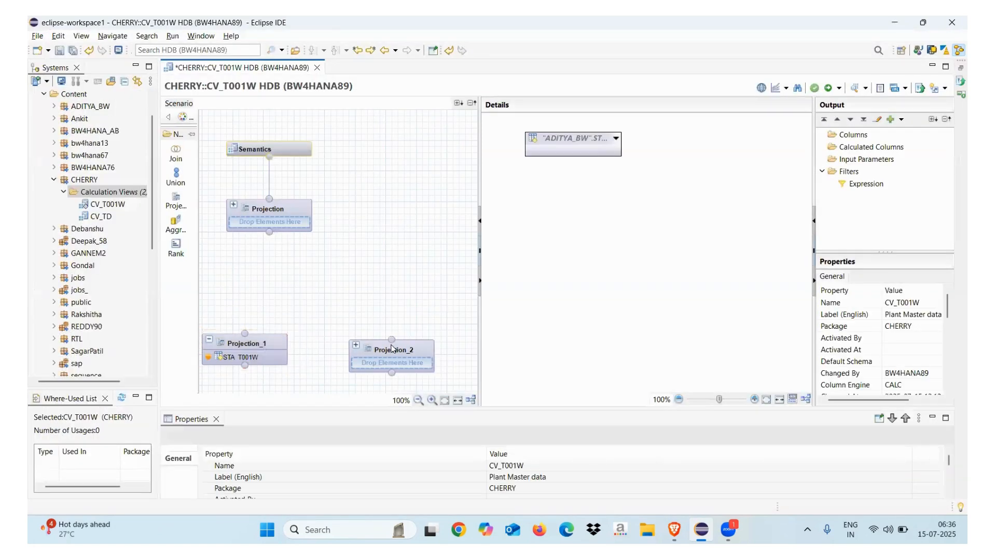
# Step: Add the ADRC table from the SAPHANADB schema to Projection_2 and display the columns of STA_T001W in Projection_1
pyautogui.click(391, 348)
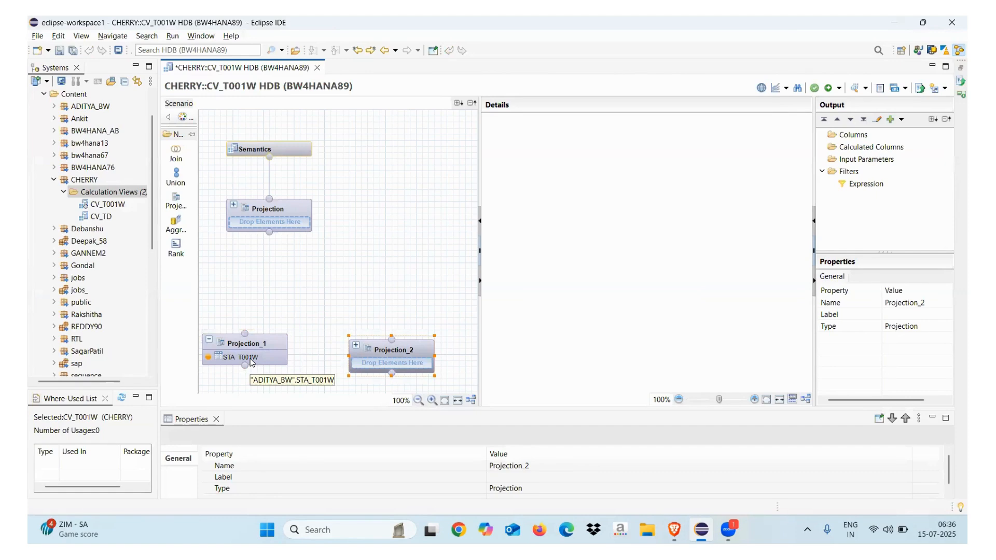
pyautogui.moveTo(384, 358)
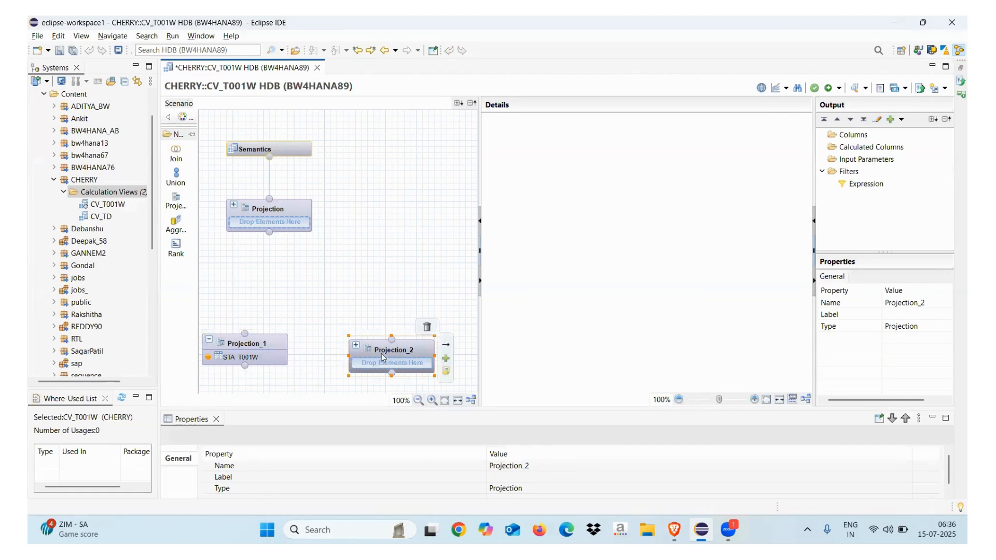
pyautogui.click(446, 358)
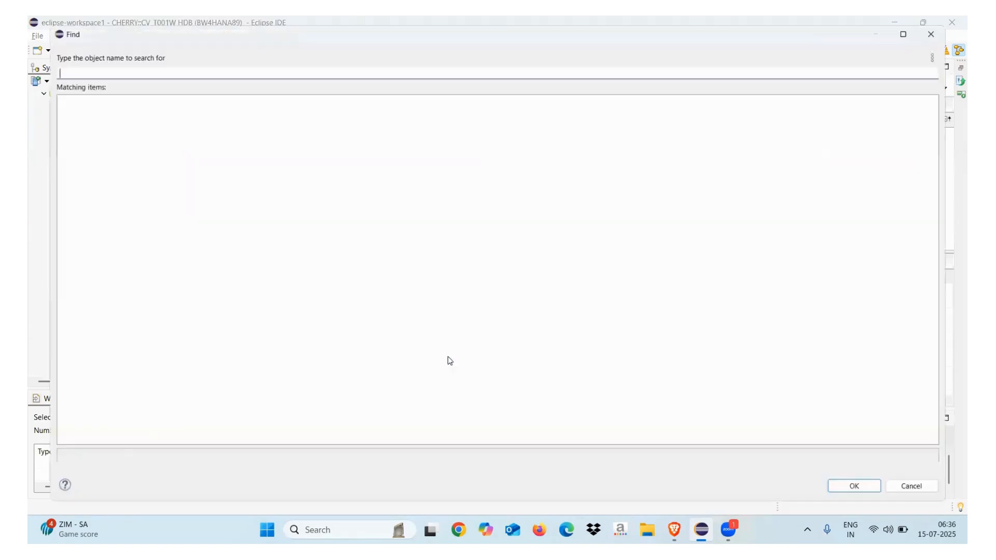
pyautogui.write('ADRC')
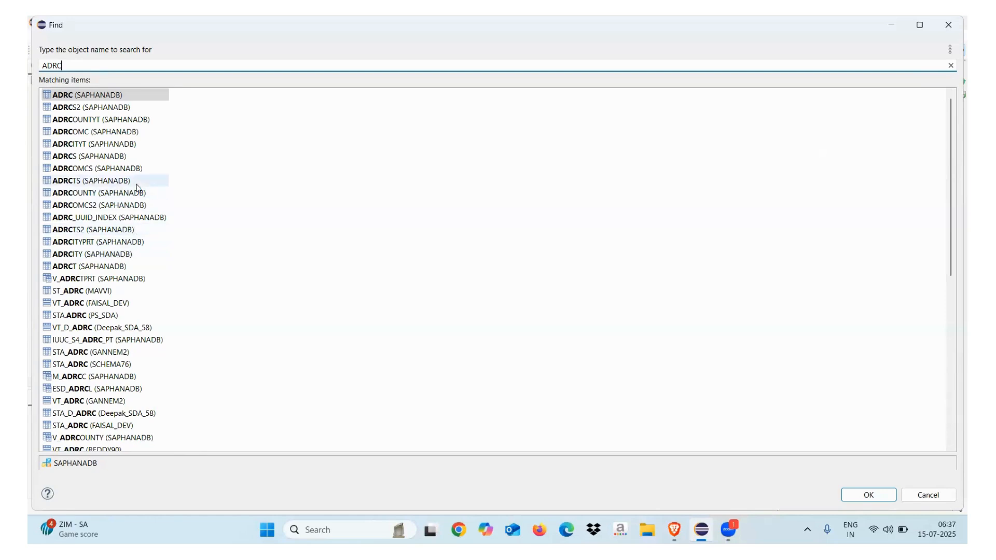
pyautogui.doubleClick(93, 95)
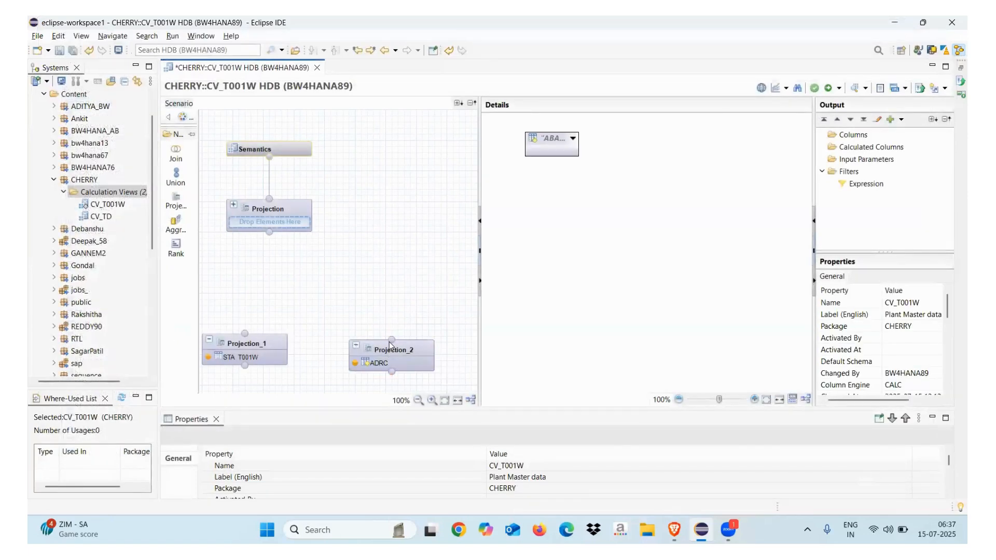
pyautogui.click(388, 350)
pyautogui.click(260, 357)
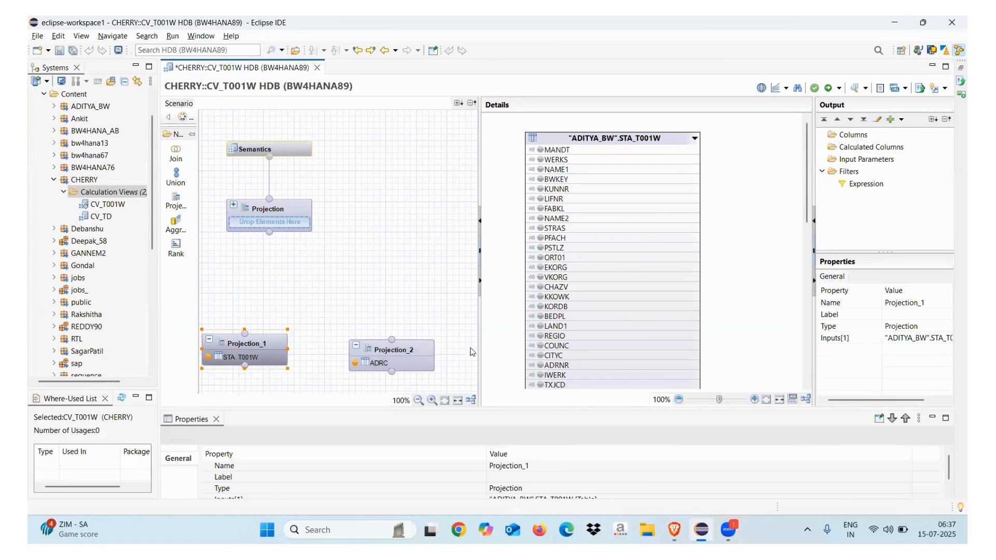
# Step: Switch to Excel by launching it and create a blank workbook
pyautogui.press('super+r')
pyautogui.write('excel')
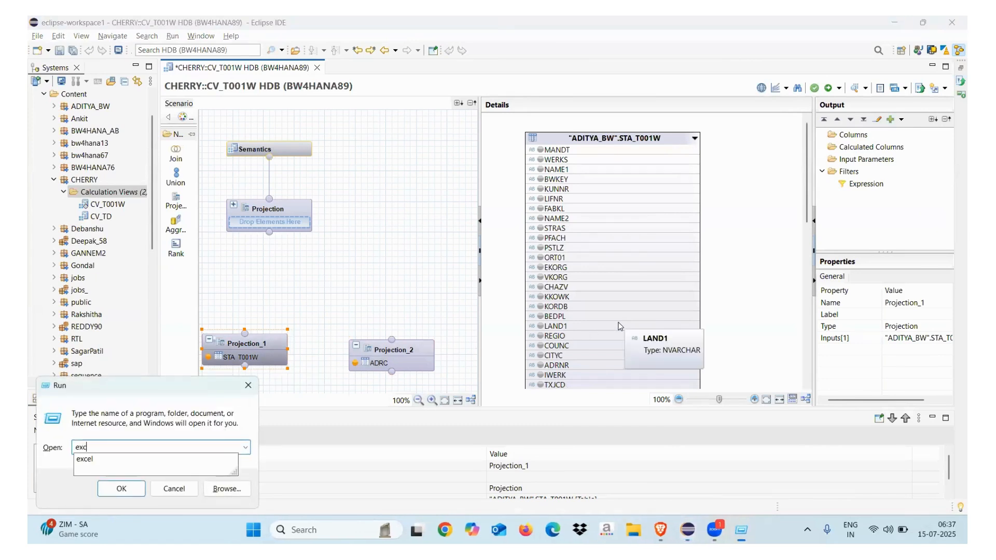
pyautogui.press('Return')
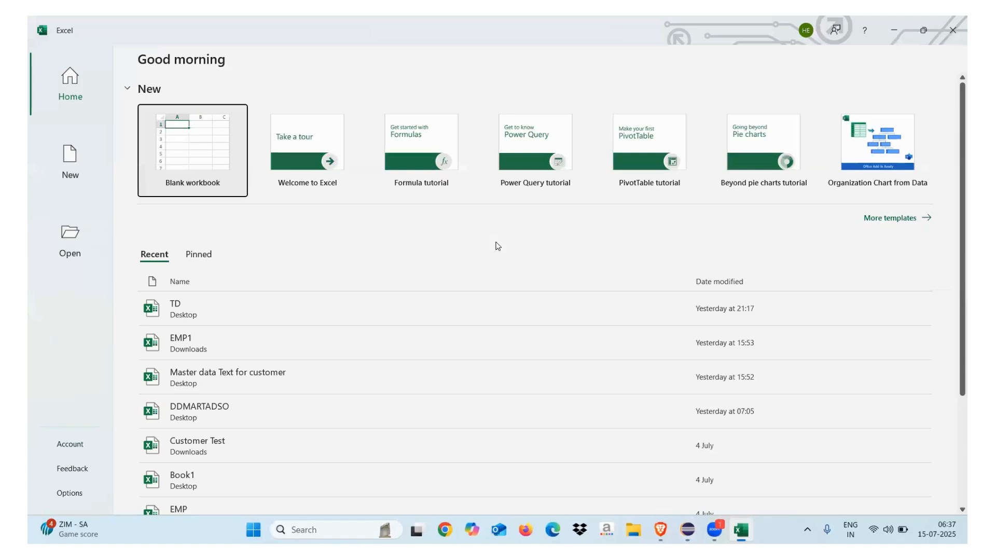
pyautogui.click(211, 147)
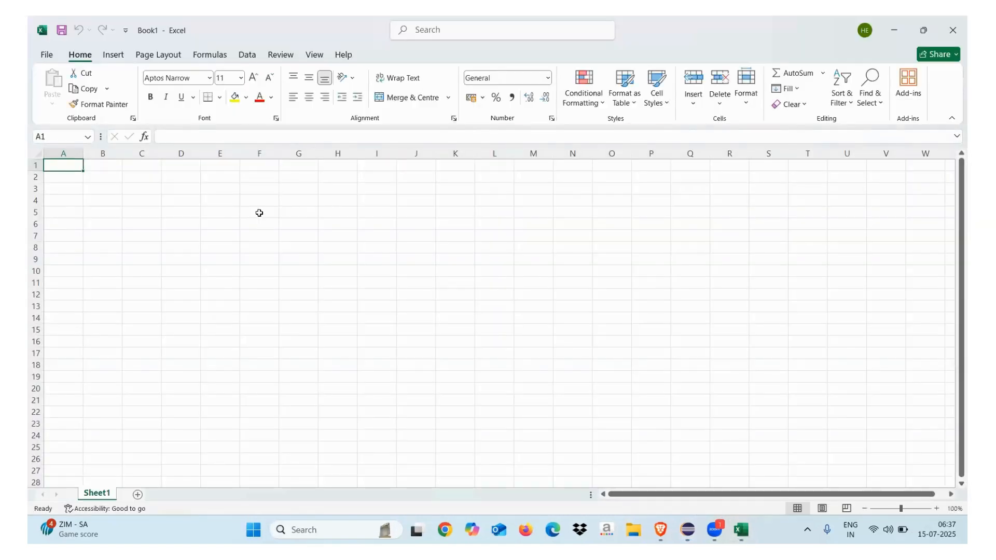
# Step: Enter "Calculation View in SAP HANA" in cell F5 and widen column F to fit the text
pyautogui.click(257, 214)
pyautogui.write('Calculati')
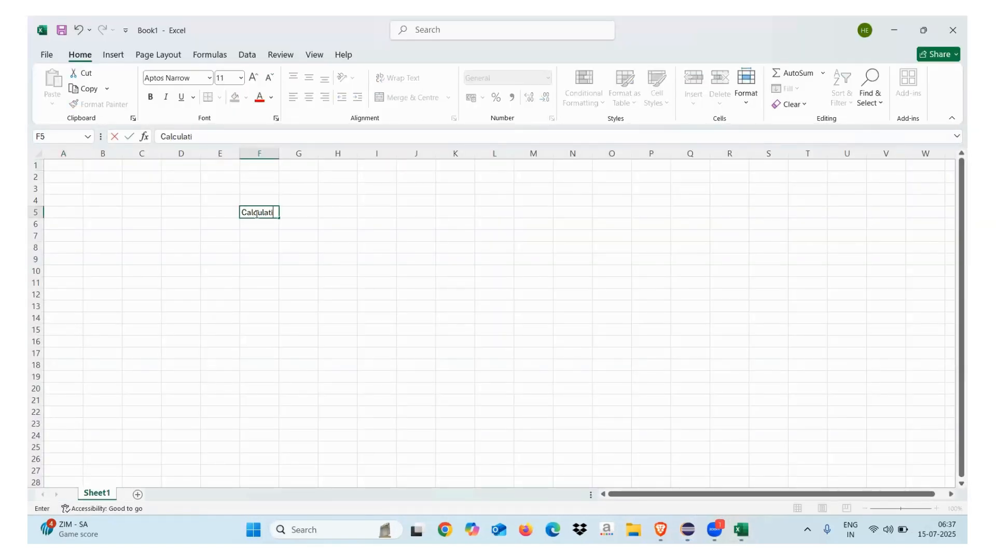
pyautogui.write('on View in SPA HANA')
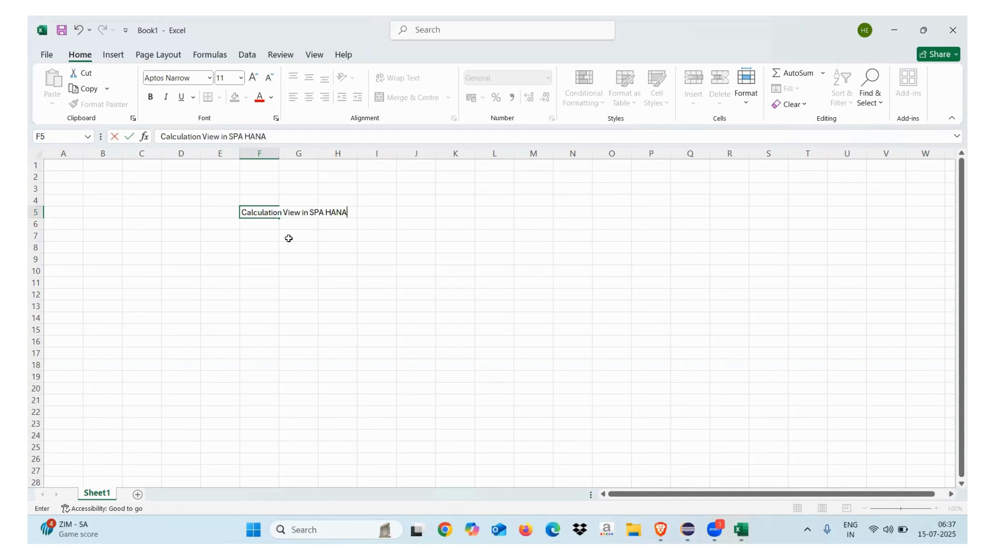
pyautogui.click(313, 262)
pyautogui.moveTo(279, 154); pyautogui.dragTo(398, 154)
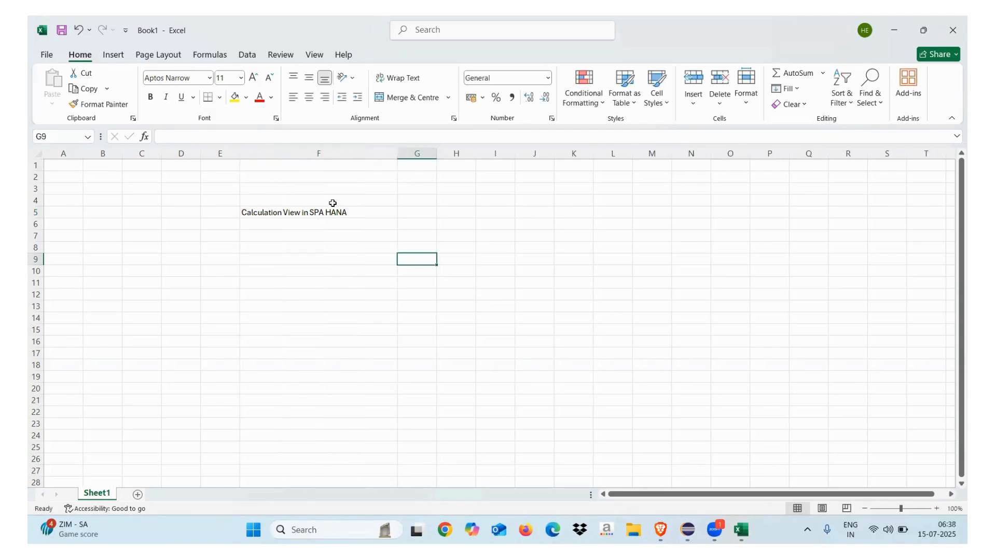
pyautogui.doubleClick(322, 211)
pyautogui.press('BackSpace')
pyautogui.press('BackSpace')
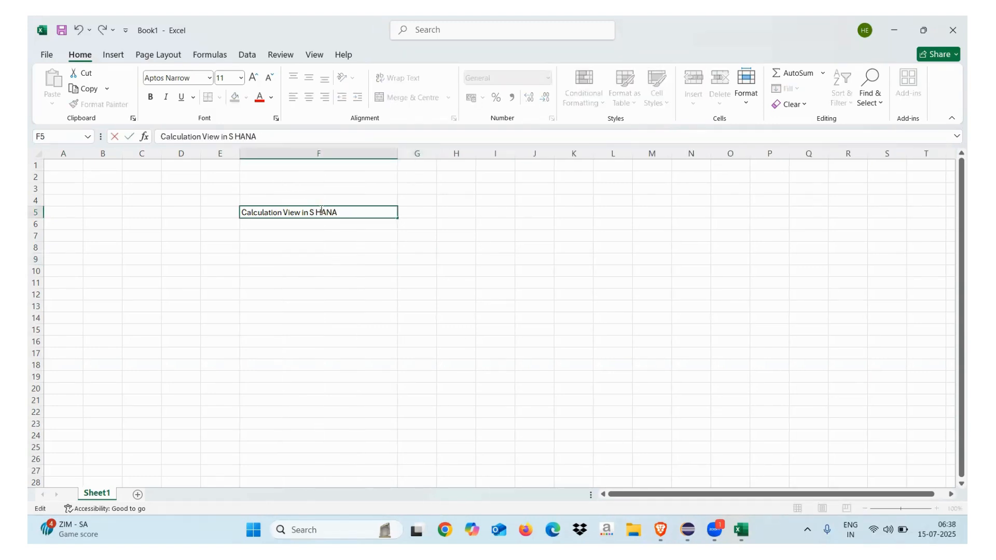
pyautogui.write('AP')
pyautogui.click(329, 259)
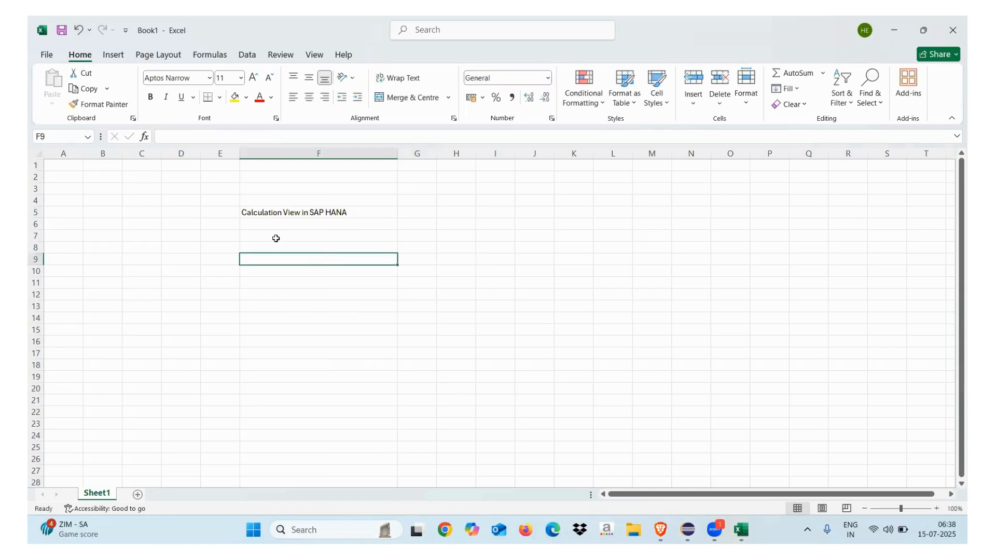
# Step: Widen column G and enter "Dimension" in cell G5
pyautogui.moveTo(436, 153); pyautogui.dragTo(494, 152)
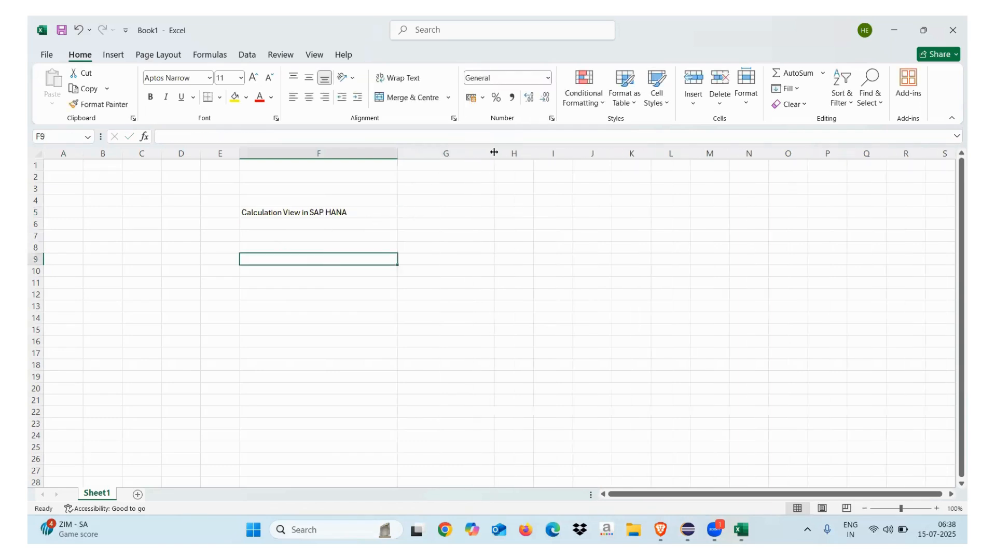
pyautogui.click(421, 213)
pyautogui.write('Dimensi')
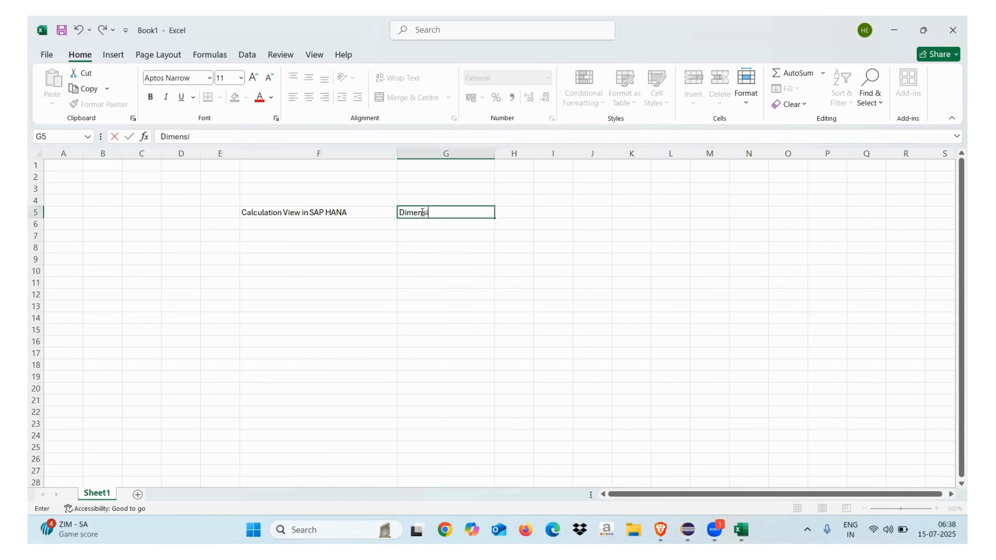
pyautogui.write('on')
pyautogui.click(444, 258)
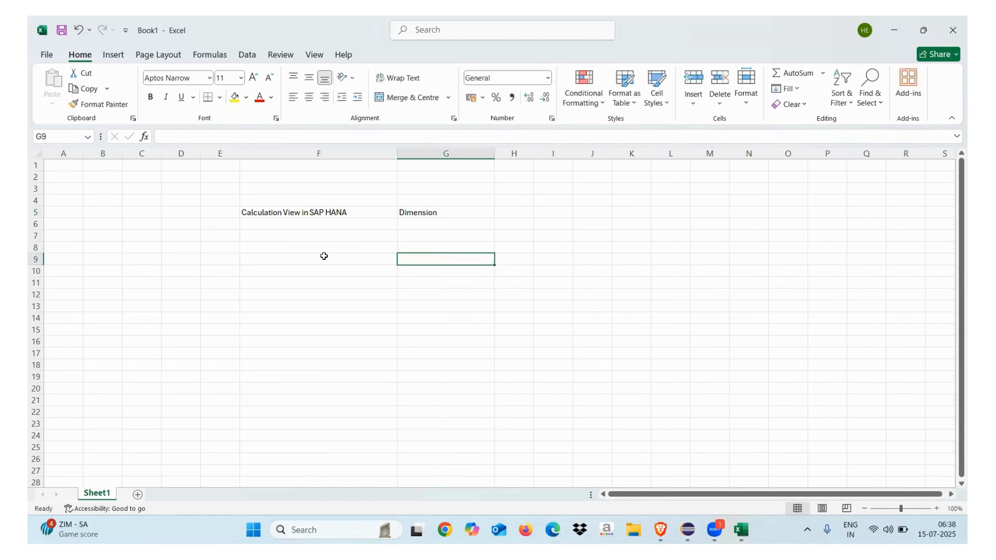
# Step: Enter the question "By Default which node will come?" in cell F8
pyautogui.click(285, 247)
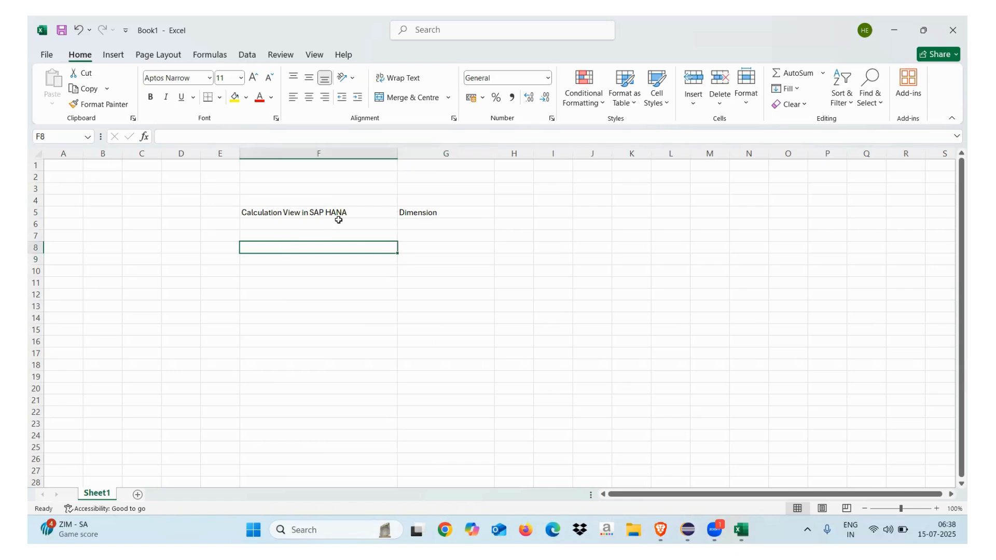
pyautogui.write('By')
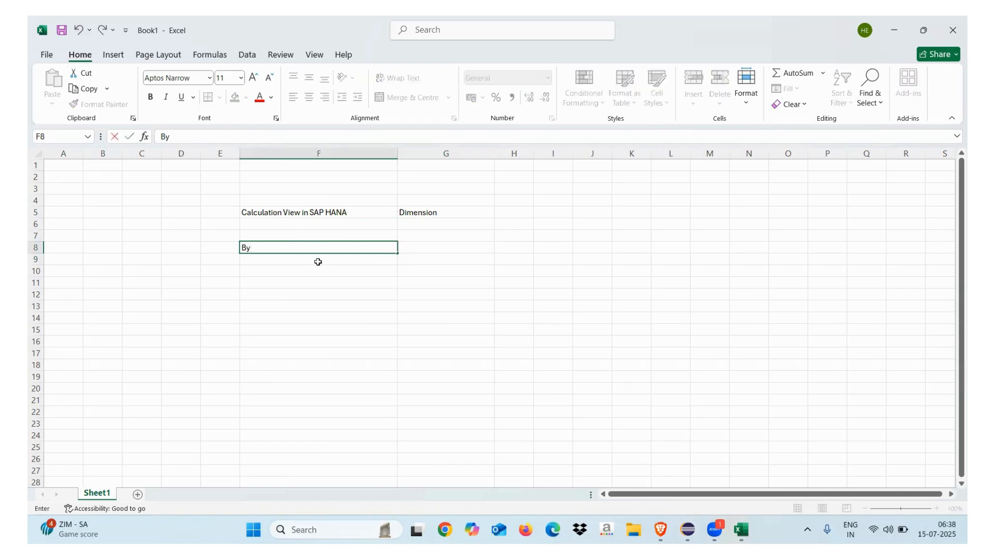
pyautogui.write(' Default which node will')
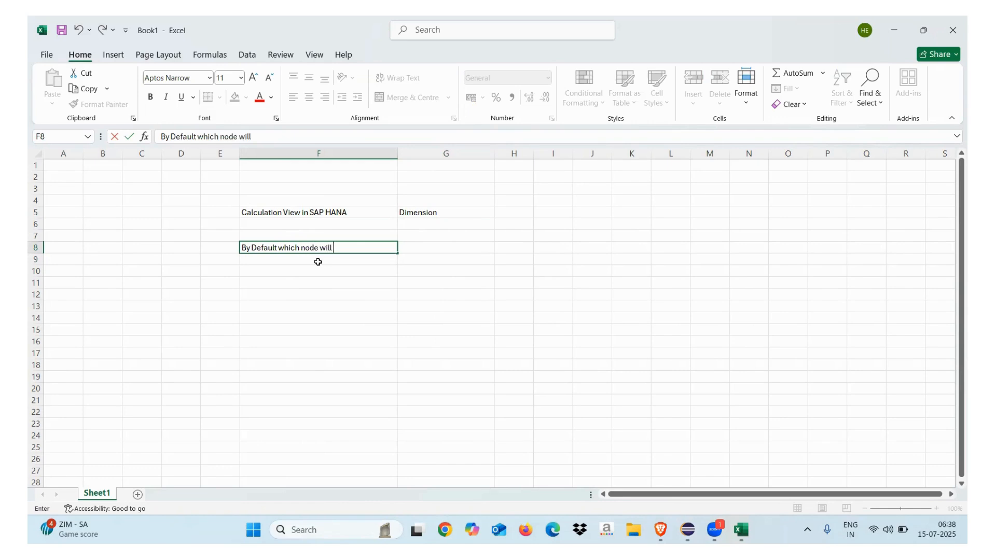
pyautogui.write(' come?')
pyautogui.click(371, 304)
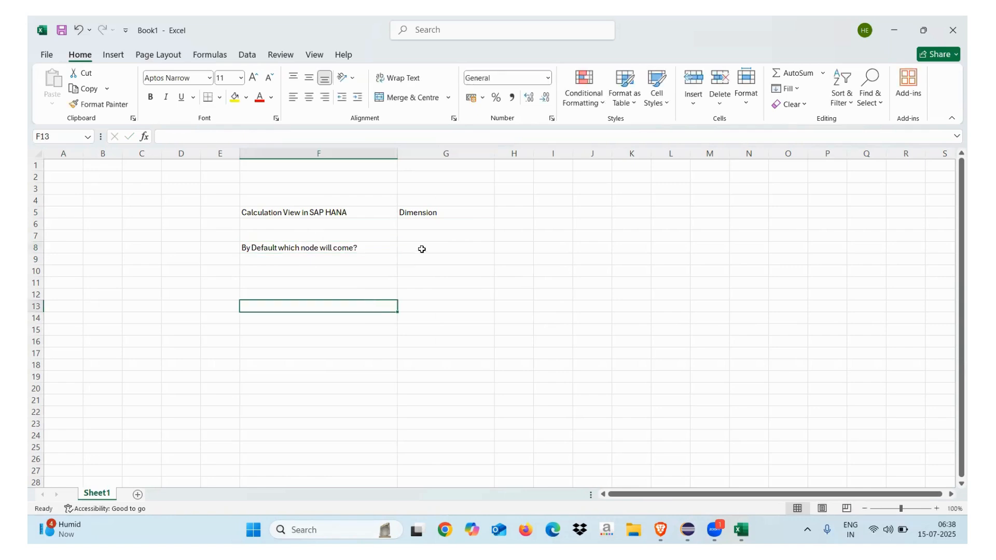
# Step: Enter the answer "Project Node" in cell G8
pyautogui.click(435, 246)
pyautogui.write('Projec')
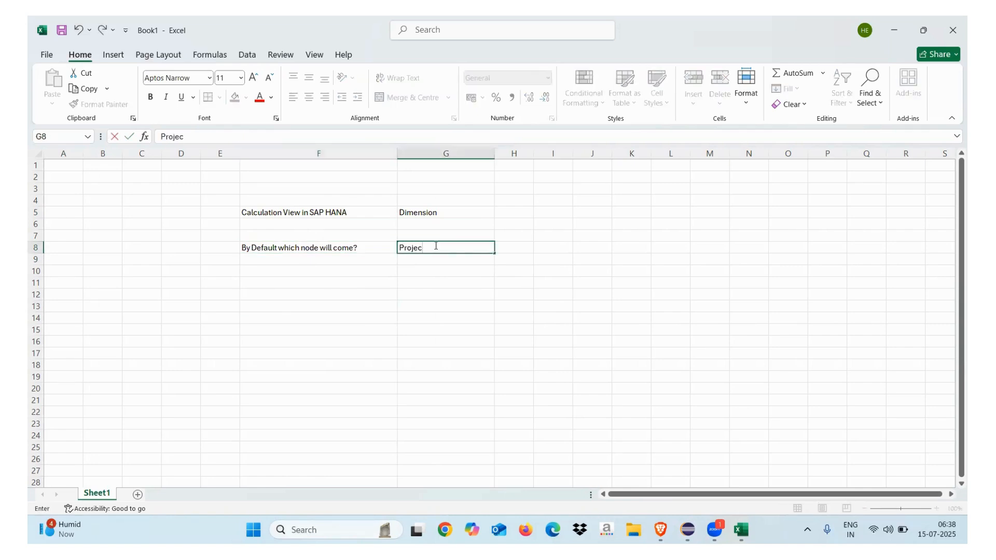
pyautogui.write('t Node')
pyautogui.click(318, 341)
# Step: Enter "Calc->View As Dimension then It is Master data" in cell F11 and widen column F to fit the text
pyautogui.click(279, 288)
pyautogui.write('Calc')
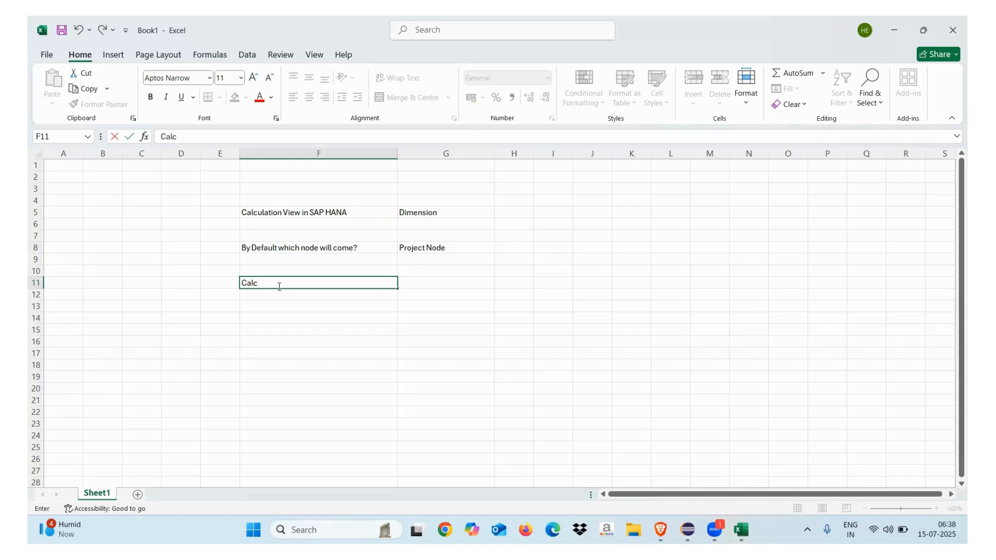
pyautogui.write('->View As Dimension')
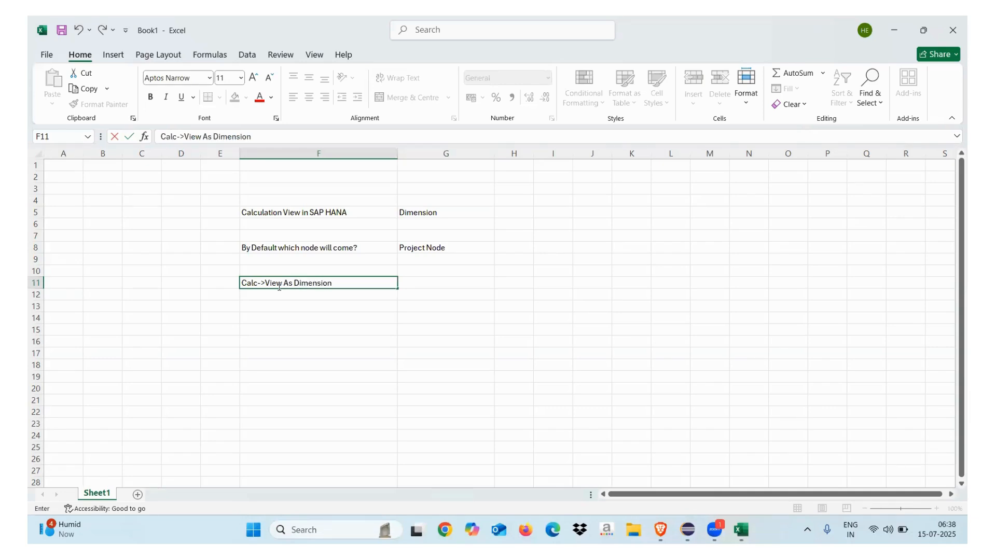
pyautogui.write(' then It is Master data')
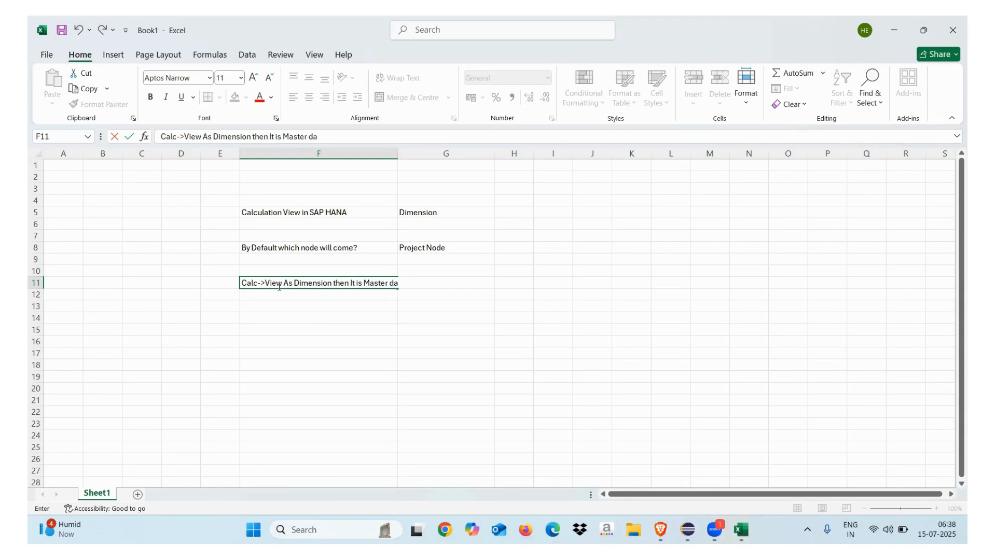
pyautogui.click(294, 363)
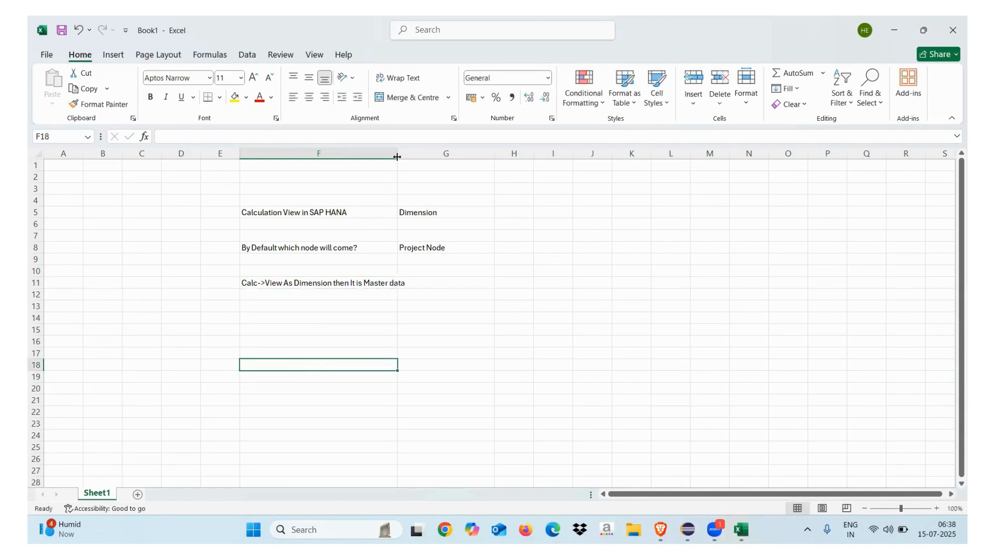
pyautogui.moveTo(398, 158); pyautogui.dragTo(445, 157)
pyautogui.click(386, 282)
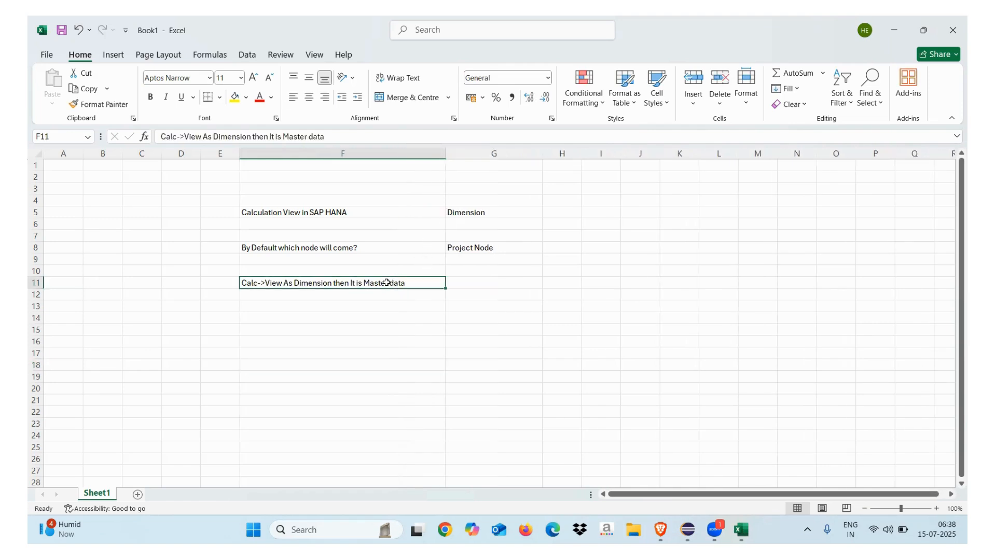
# Step: Enter the note "It won't allow any measures (Amount, quantity)" in cell F12
pyautogui.click(328, 295)
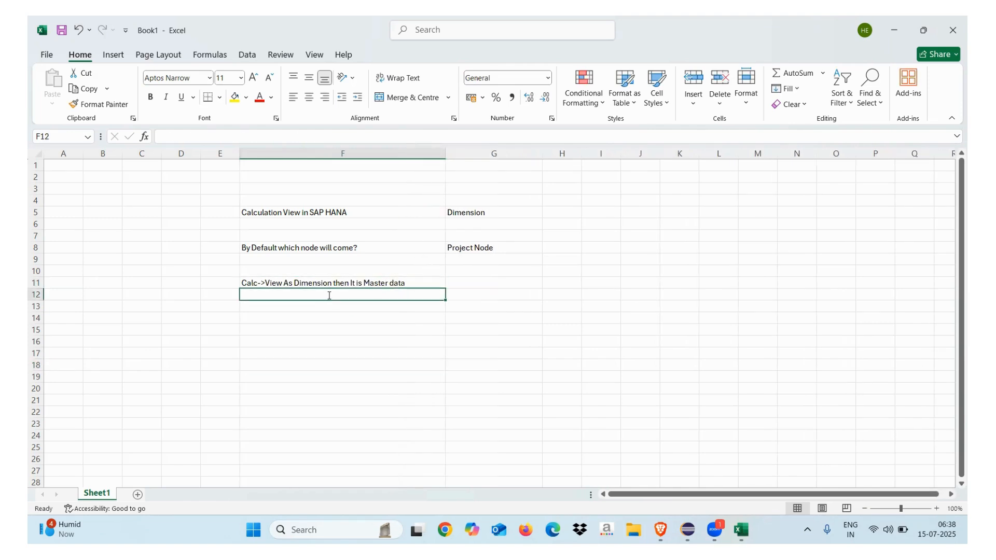
pyautogui.write("It won't allow any measure")
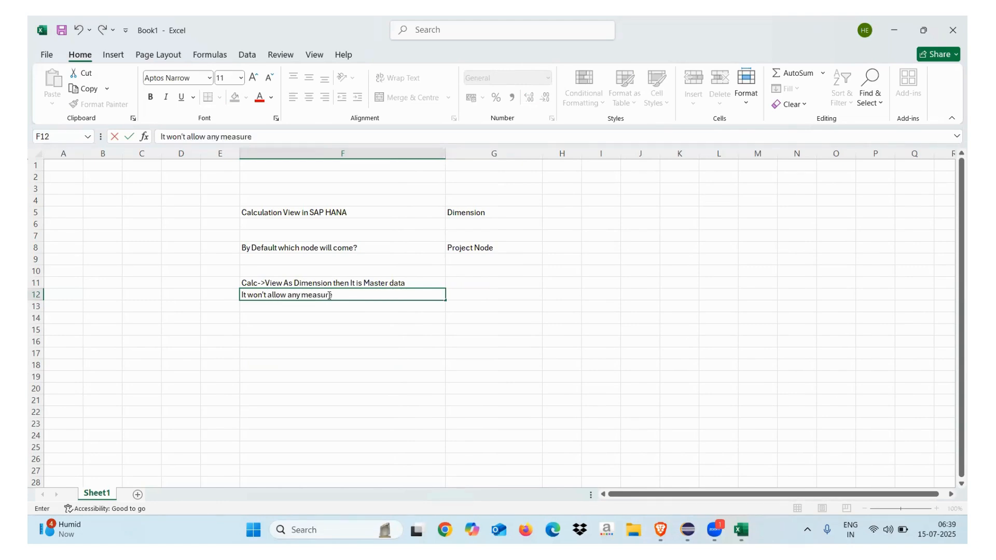
pyautogui.write('s (AMount, quantity')
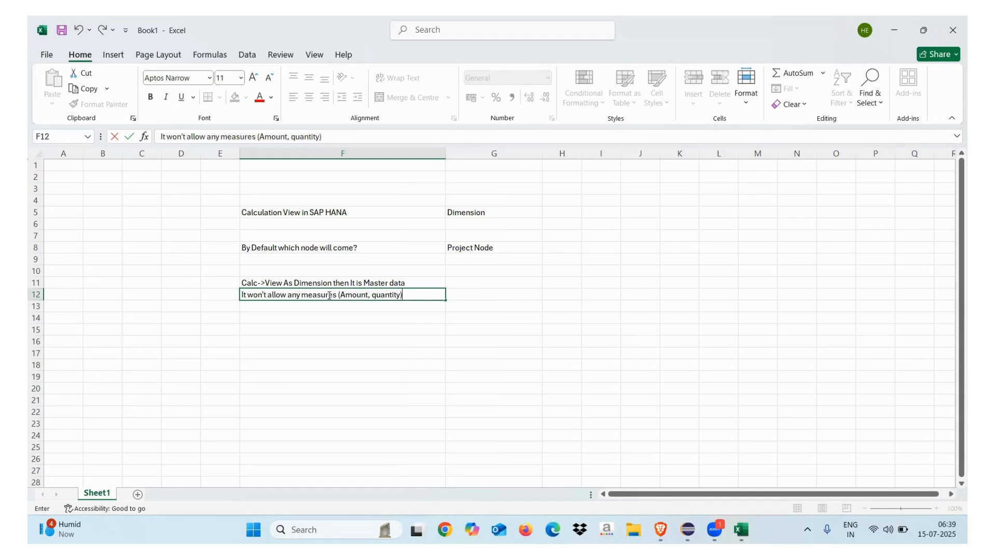
pyautogui.click(327, 331)
# Step: Highlight the range F5:G12 to review the calculation view notes
pyautogui.click(278, 214)
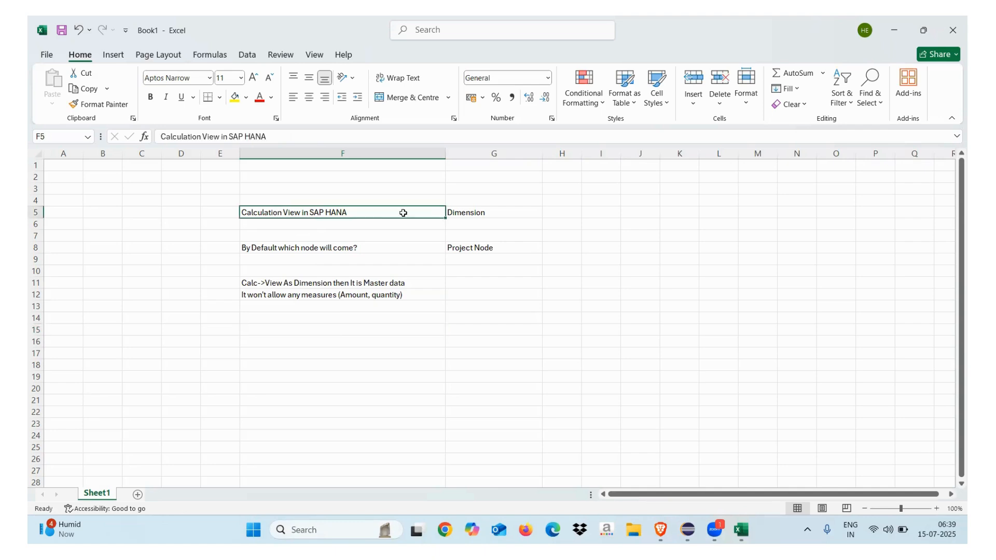
pyautogui.moveTo(403, 212); pyautogui.dragTo(483, 298)
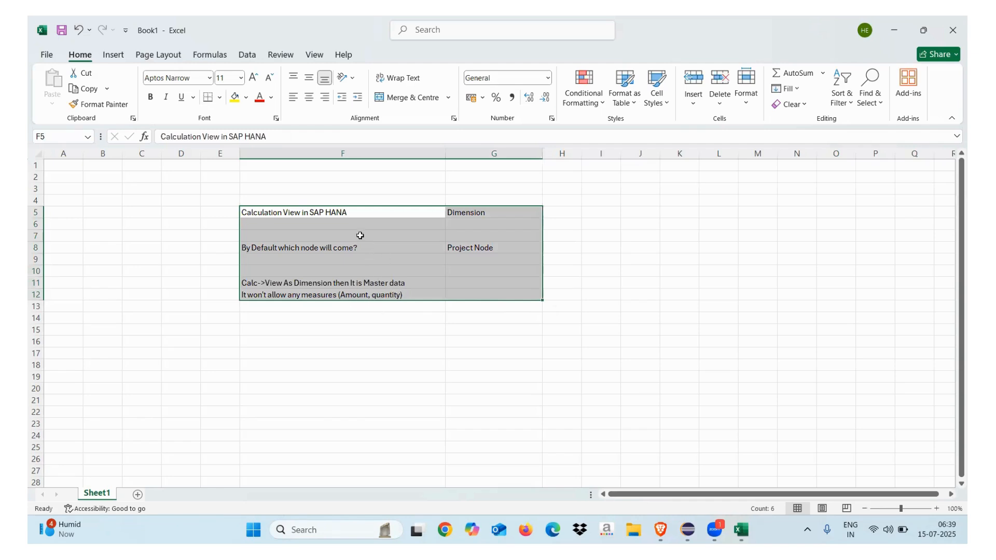
pyautogui.click(334, 363)
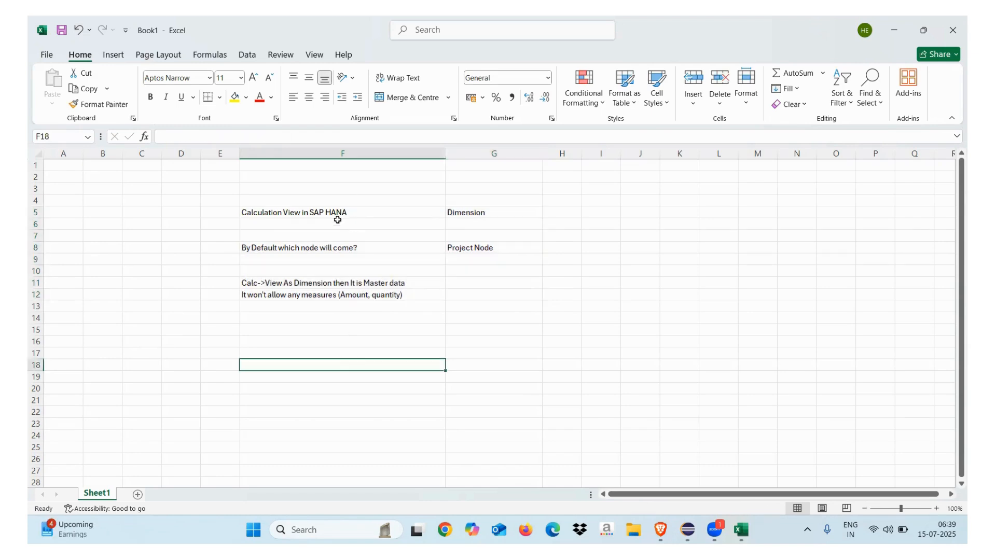
pyautogui.moveTo(340, 213); pyautogui.dragTo(486, 303)
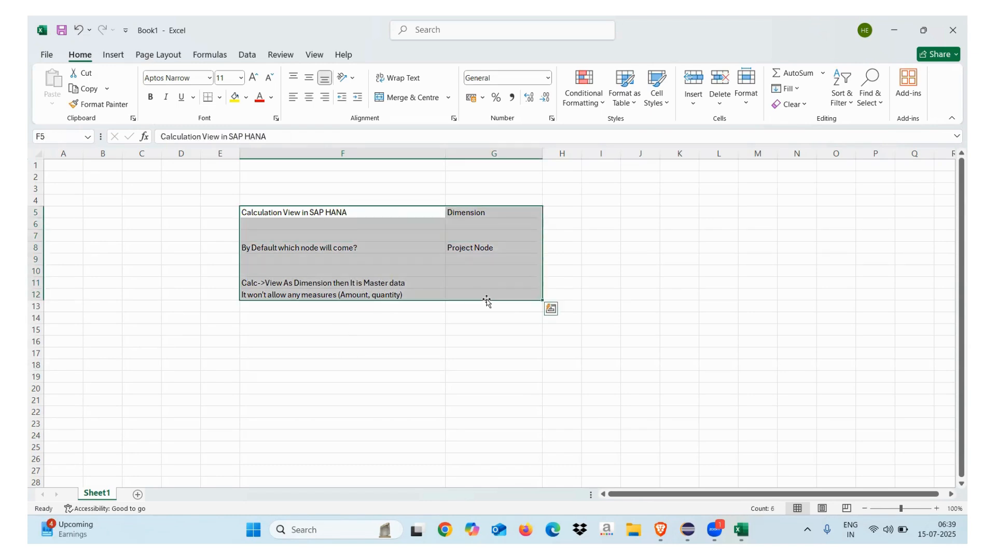
# Step: Switch to Eclipse and add the MANDT, WERKS, NAME1 and ADRNR columns of STA_T001W to the output of Projection_1
pyautogui.click(688, 530)
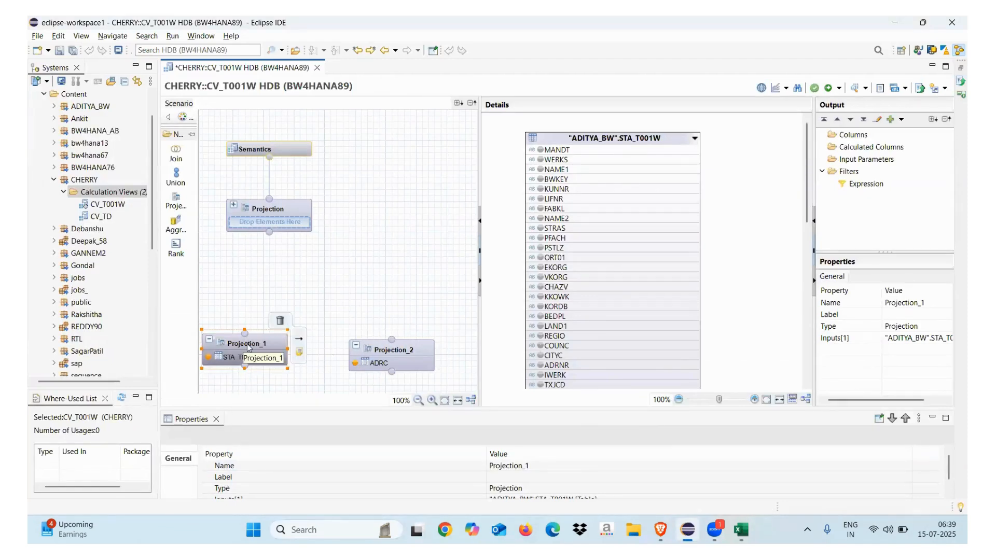
pyautogui.click(392, 348)
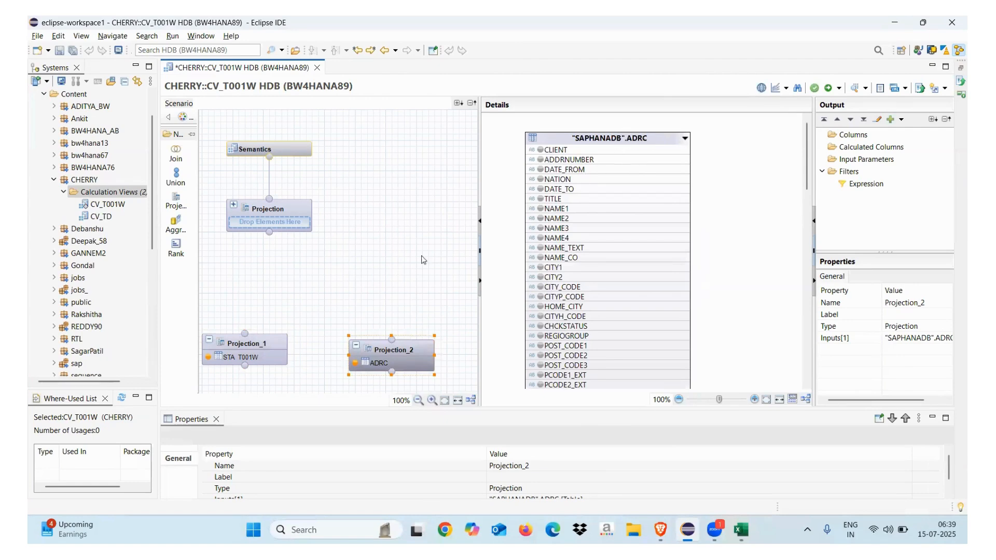
pyautogui.click(246, 344)
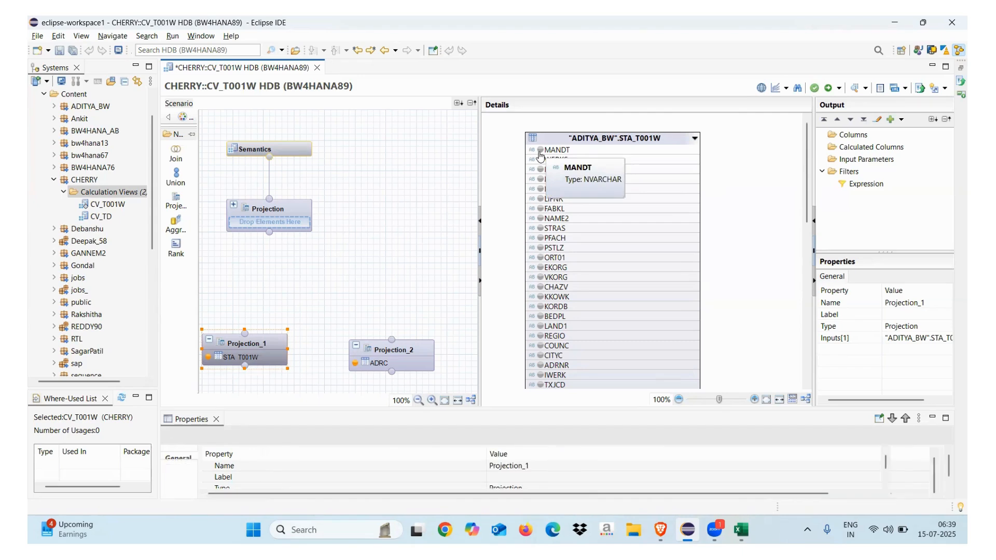
pyautogui.click(540, 150)
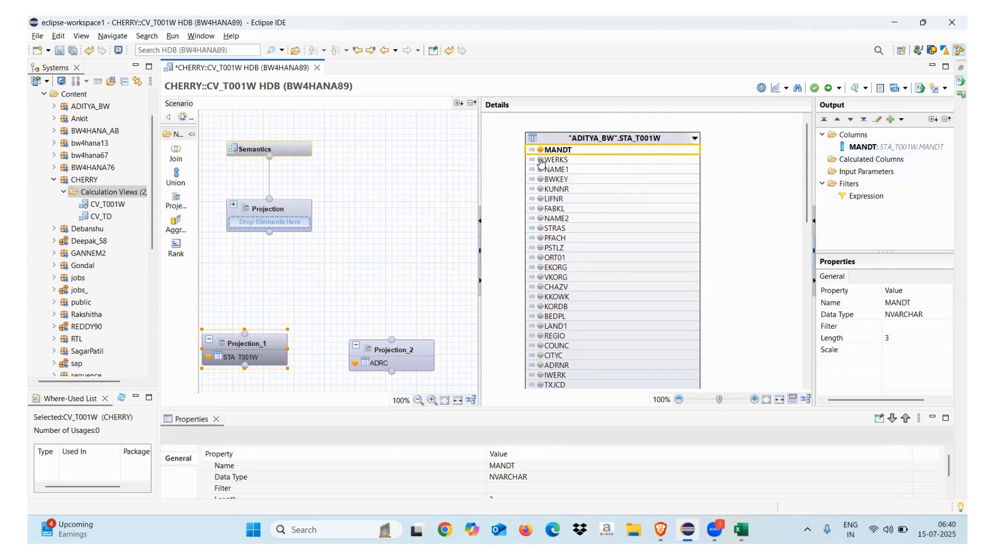
pyautogui.click(540, 161)
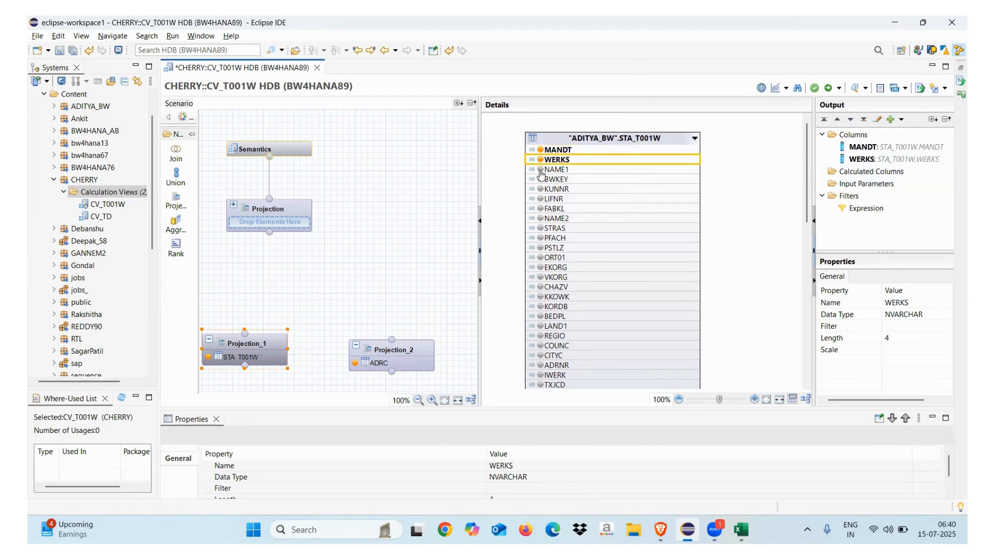
pyautogui.click(540, 170)
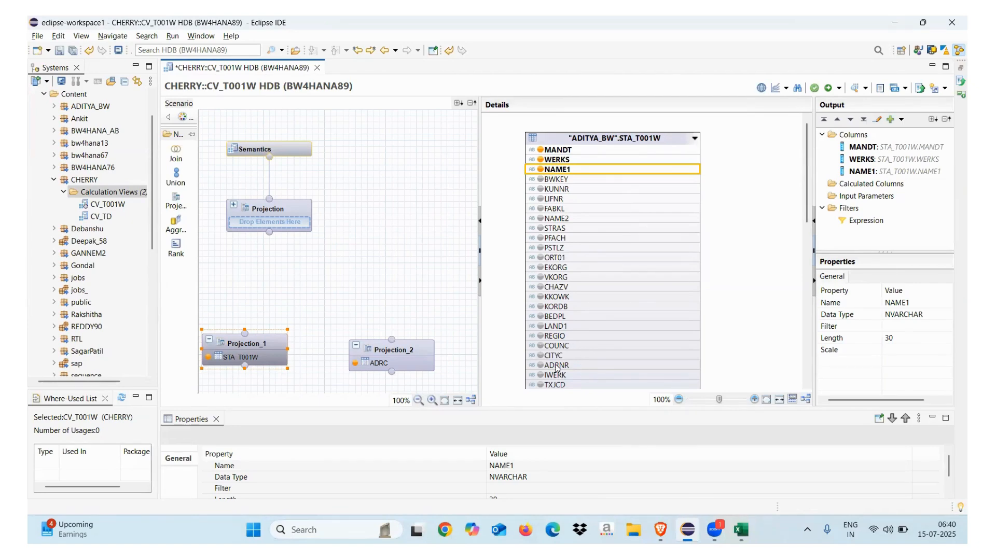
pyautogui.click(557, 137)
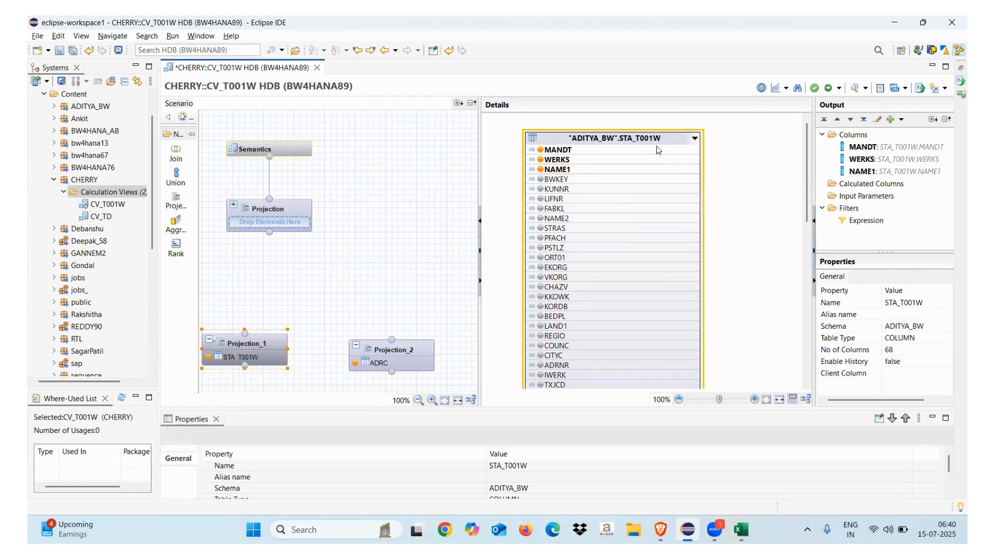
pyautogui.click(694, 139)
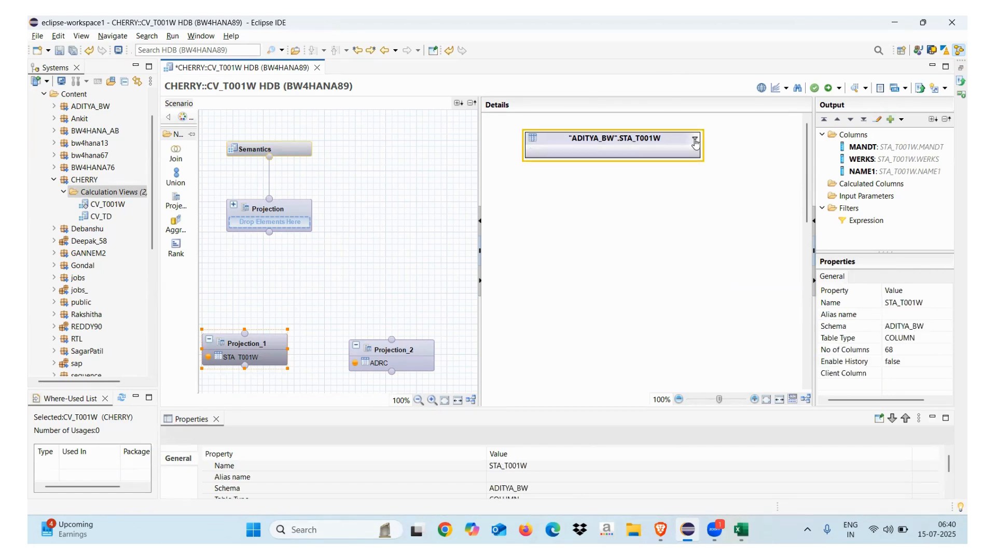
pyautogui.click(695, 140)
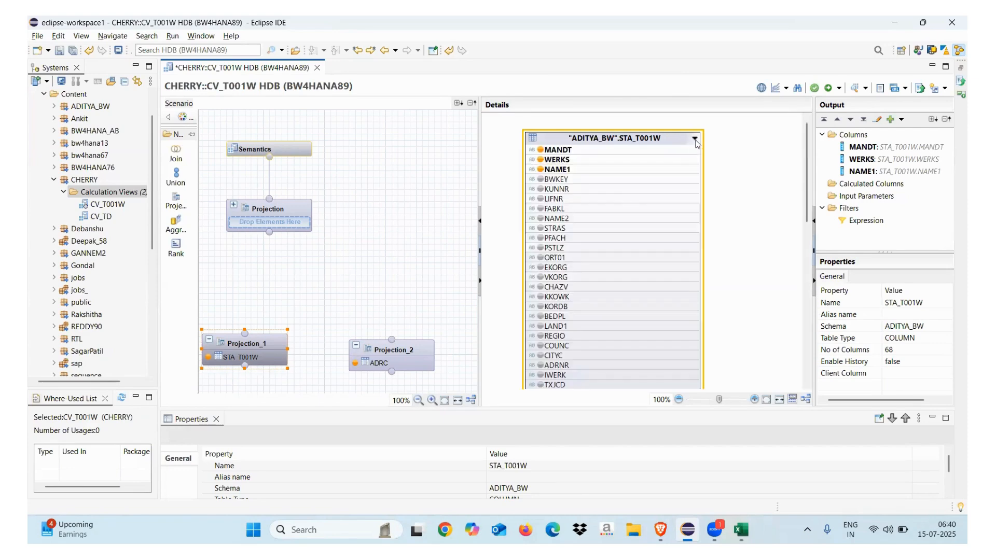
pyautogui.click(542, 366)
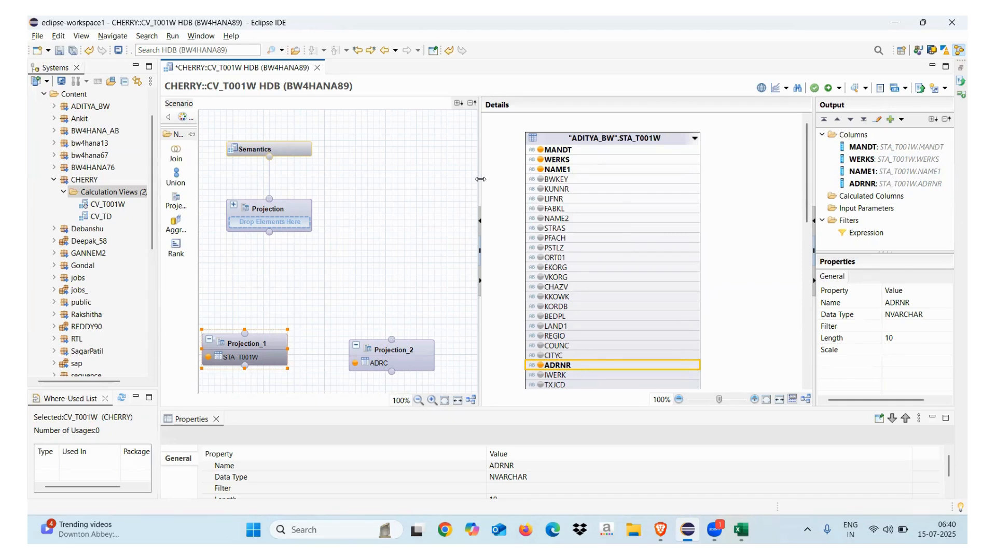
# Step: Narrow the scenario area and move the Projection_2 node close beside Projection_1
pyautogui.moveTo(480, 179); pyautogui.dragTo(455, 179)
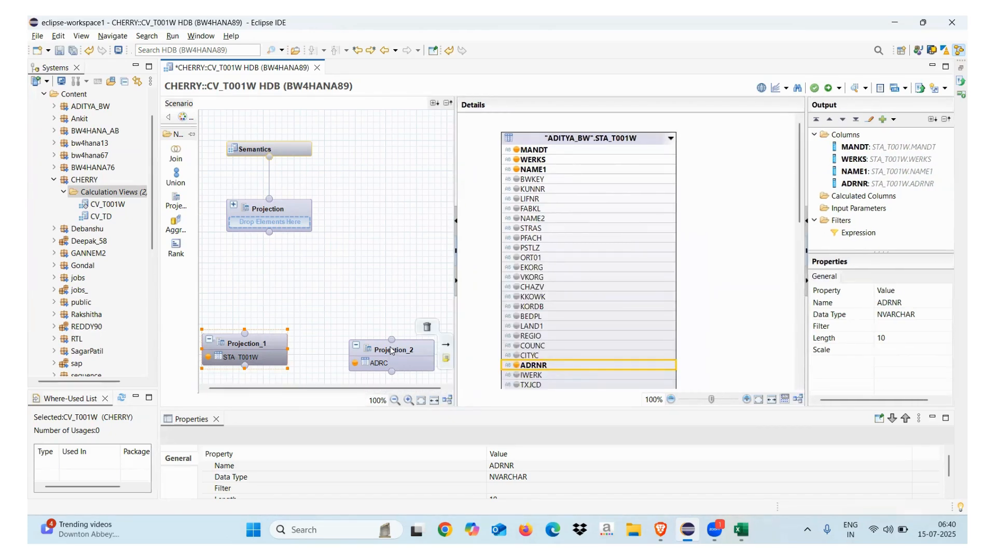
pyautogui.moveTo(392, 350); pyautogui.dragTo(341, 353)
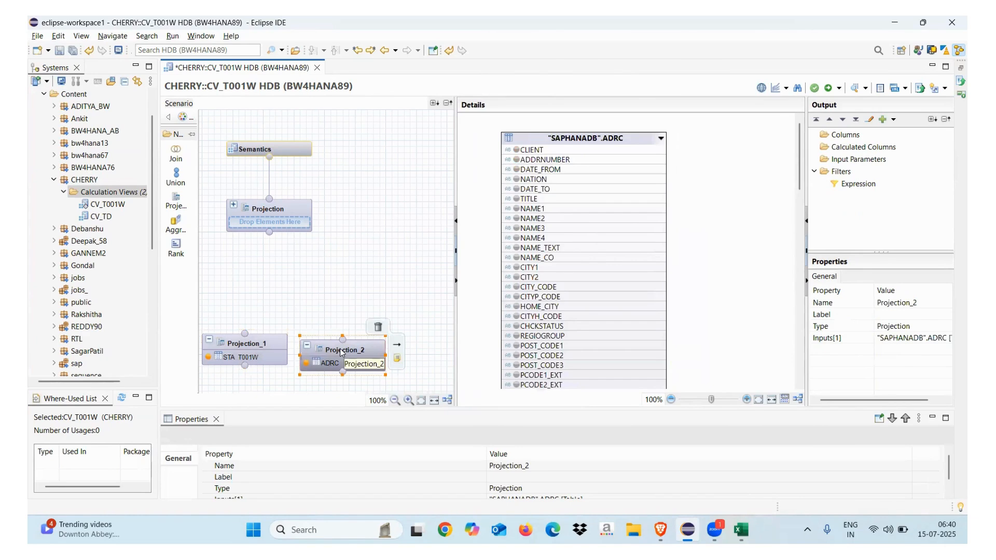
pyautogui.click(341, 350)
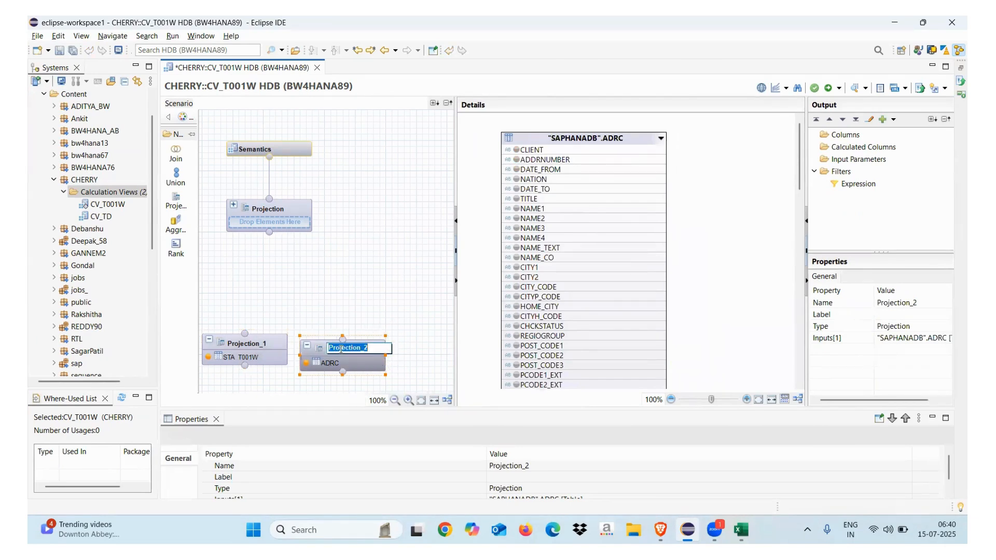
# Step: Add the CLIENT, ADDRNUMBER, DATE_FROM and DATE_TO columns of ADRC to the output of Projection_2
pyautogui.click(517, 150)
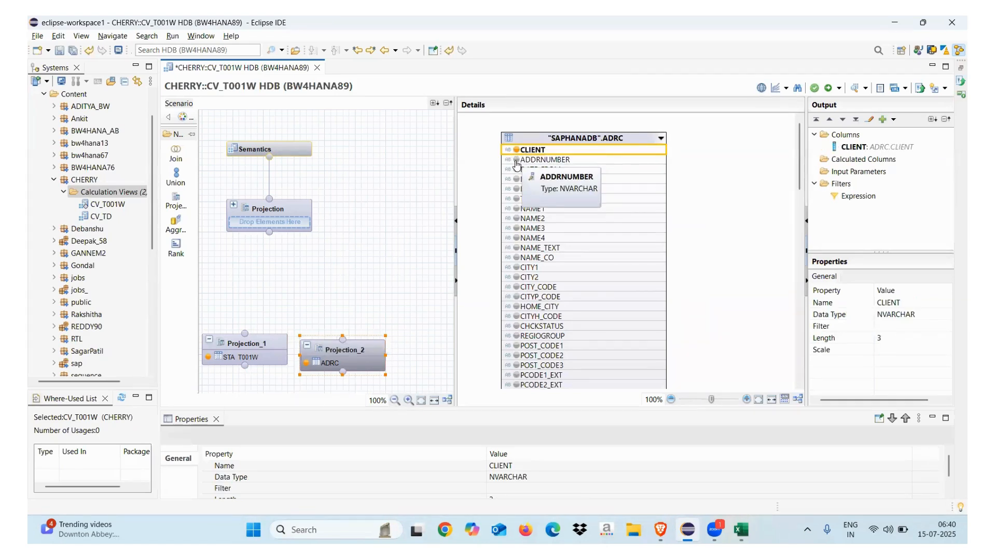
pyautogui.click(517, 161)
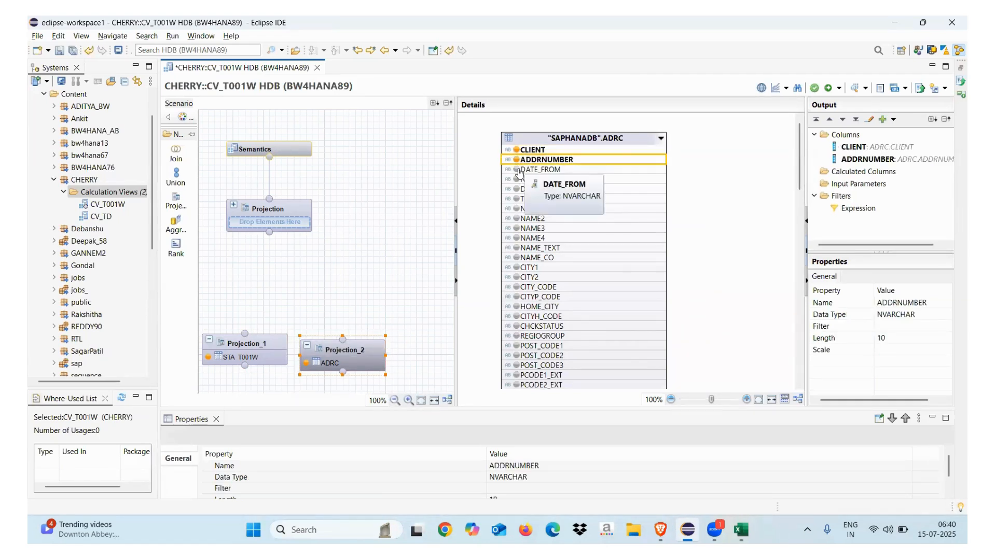
pyautogui.click(517, 170)
pyautogui.click(517, 190)
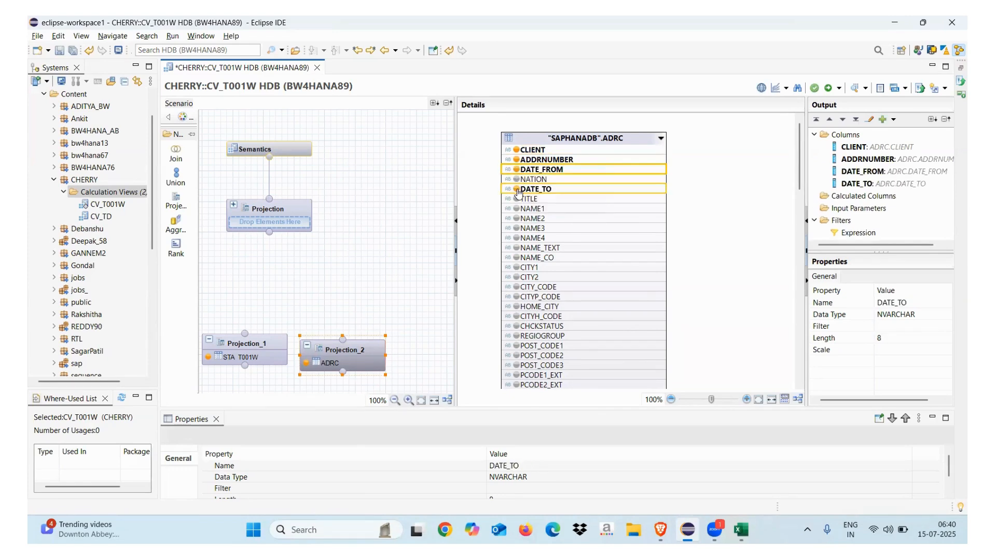
pyautogui.moveTo(262, 348)
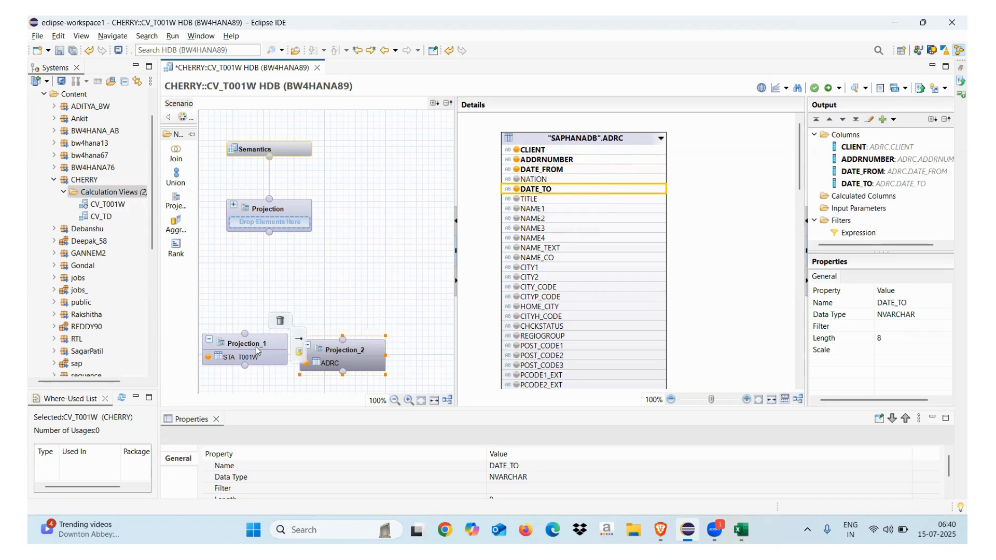
pyautogui.moveTo(359, 350)
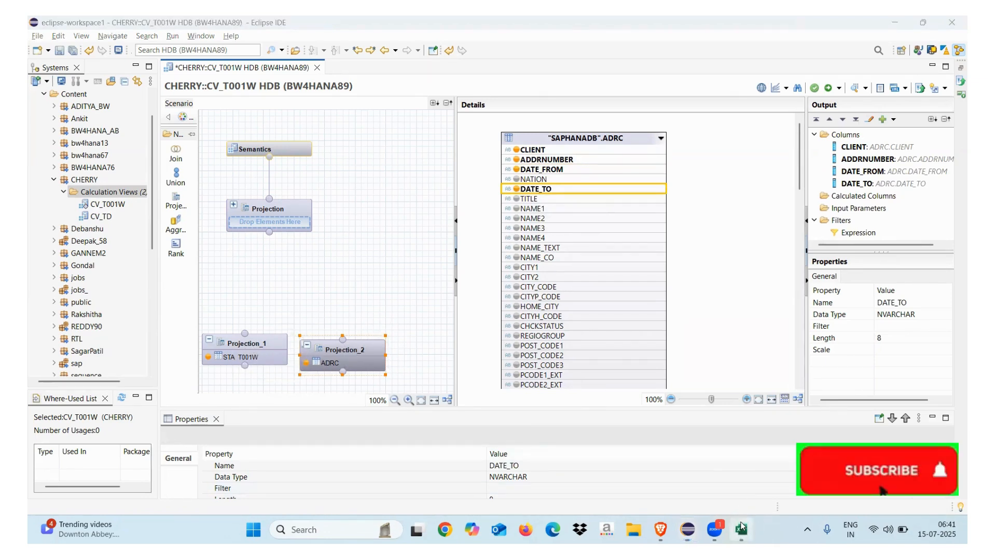
# Step: Switch to Excel, enter Plant in D18 and Delhi in E18, and slightly narrow column F
pyautogui.click(741, 530)
pyautogui.click(188, 367)
pyautogui.write('Plant')
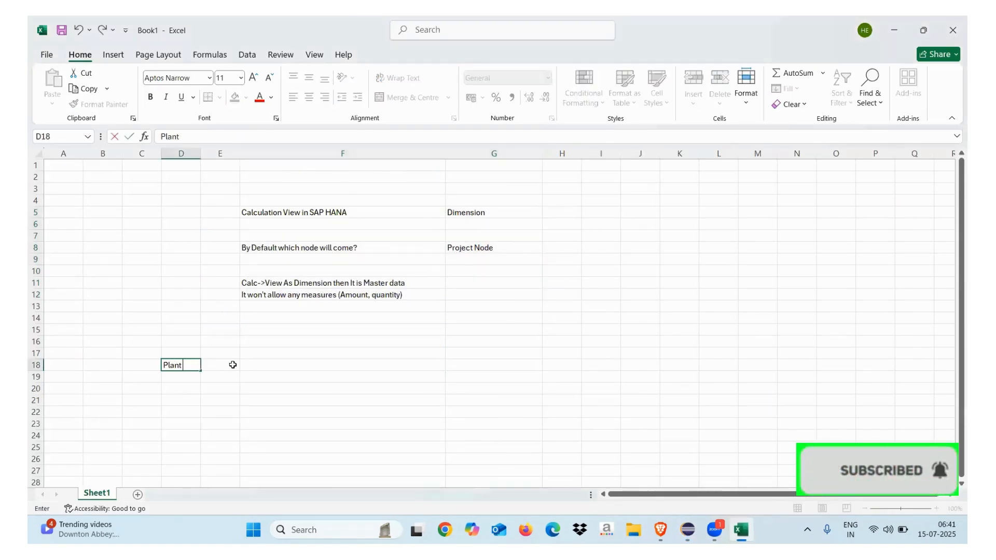
pyautogui.click(233, 365)
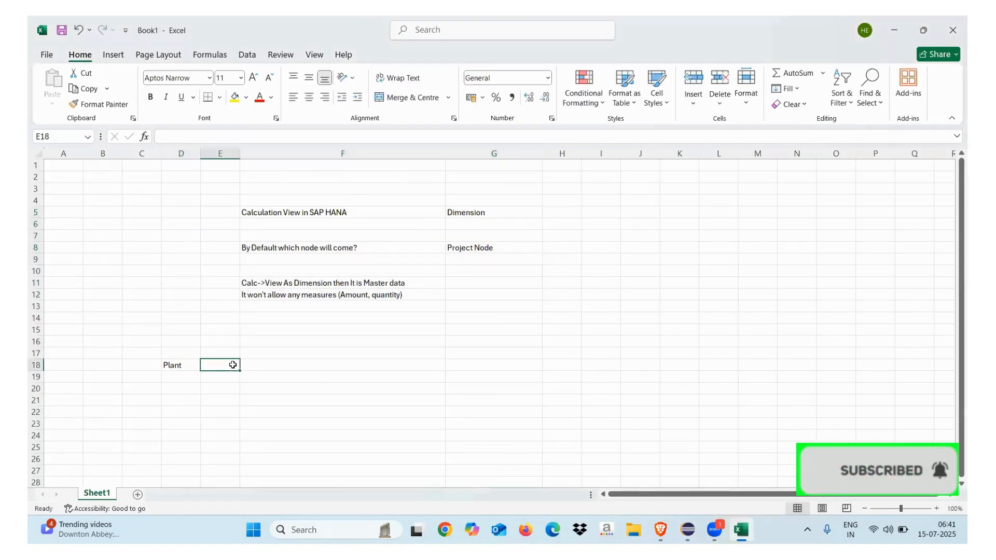
pyautogui.write('Delhi')
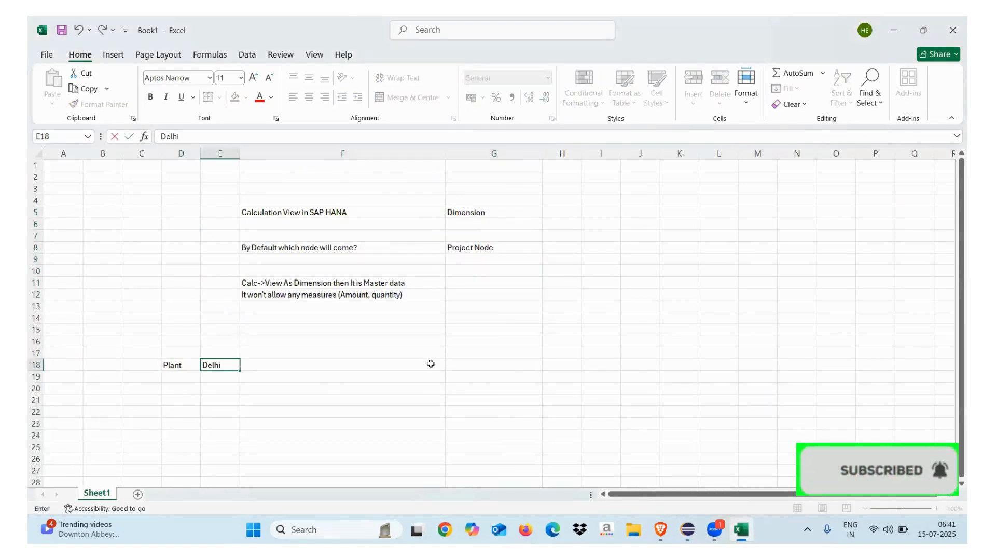
pyautogui.click(466, 365)
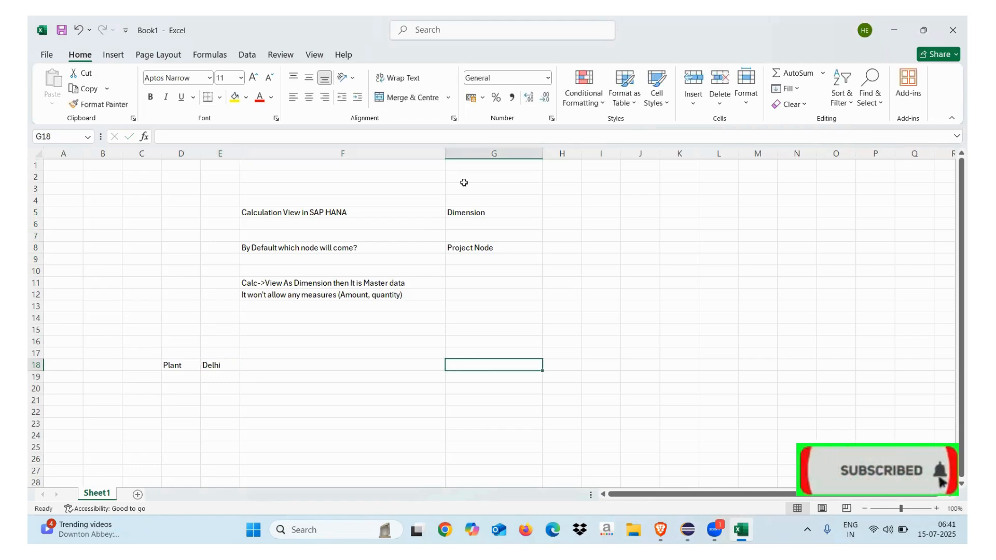
pyautogui.moveTo(445, 154); pyautogui.dragTo(421, 156)
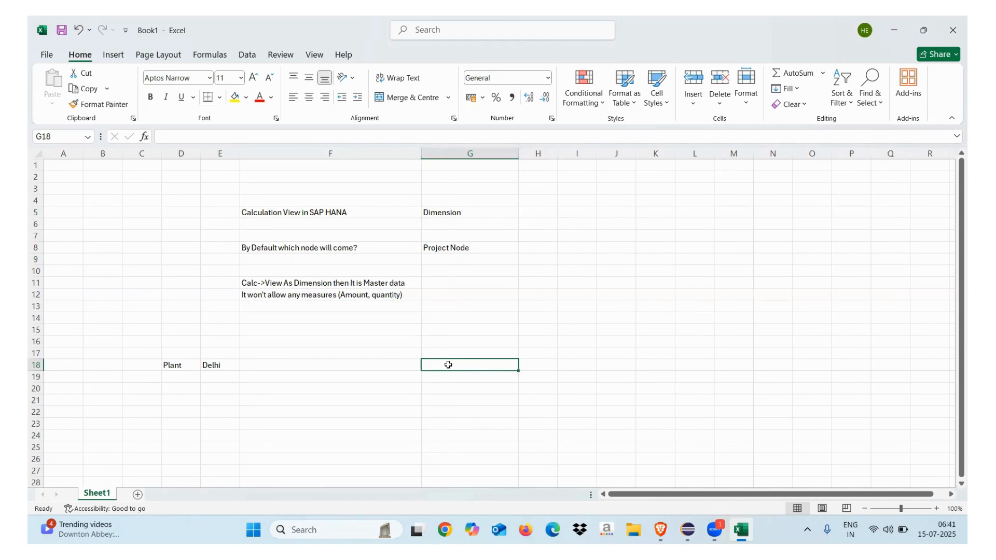
# Step: Switch to Eclipse and move the Projection_2 node up level with Projection_1
pyautogui.hotkey('alt', 'Tab')
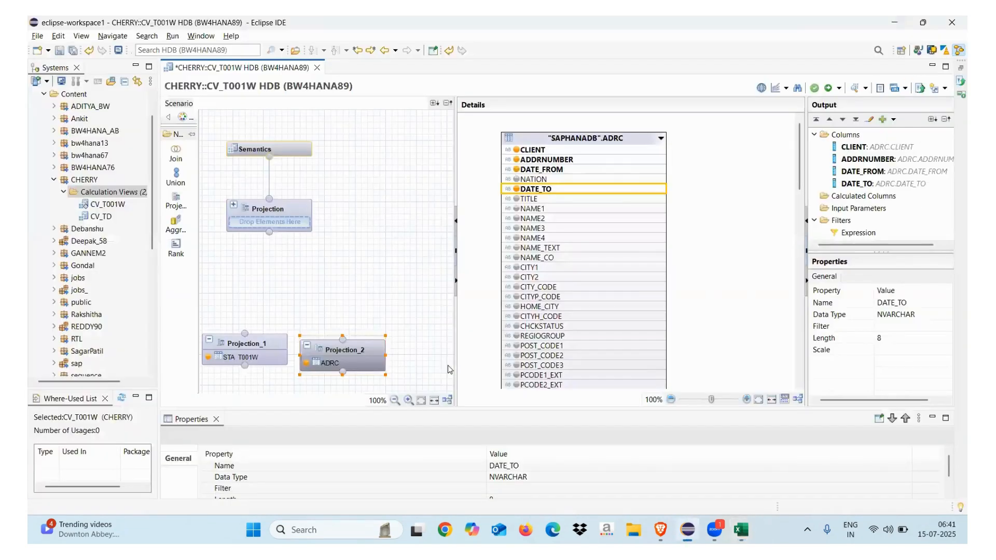
pyautogui.click(332, 349)
pyautogui.moveTo(332, 348); pyautogui.dragTo(331, 343)
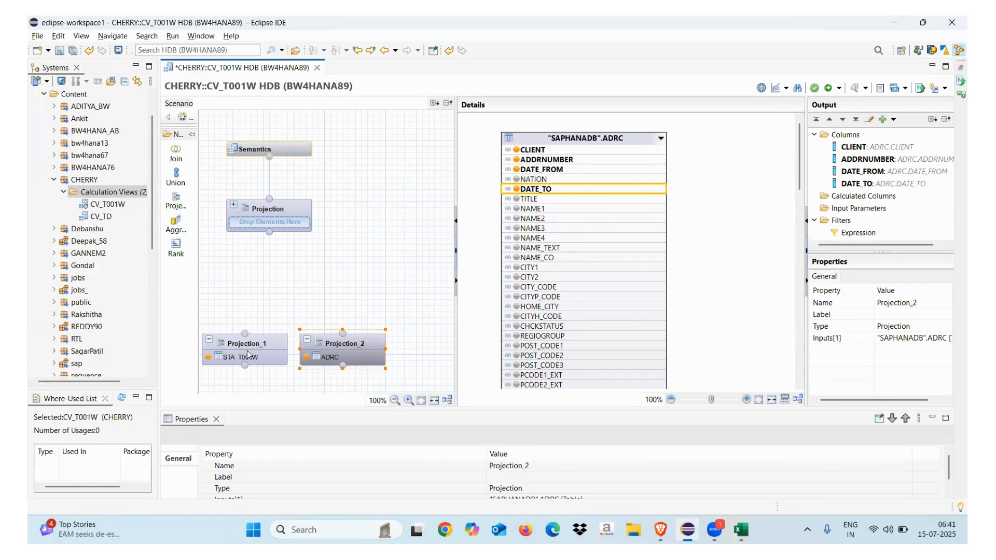
# Step: Add the NAME1 column of ADRC to the output of Projection_2 and look through the remaining ADRC columns
pyautogui.moveTo(574, 227)
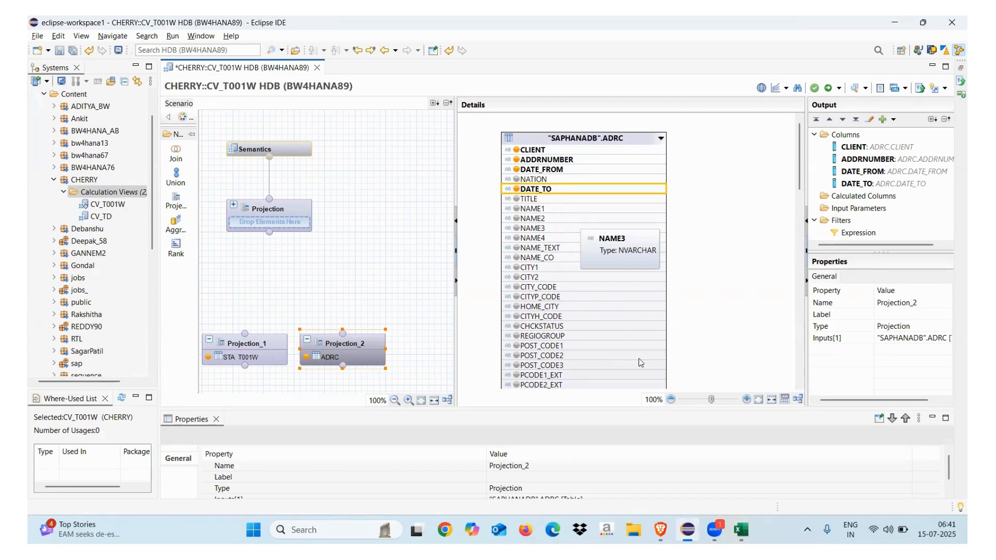
pyautogui.click(516, 209)
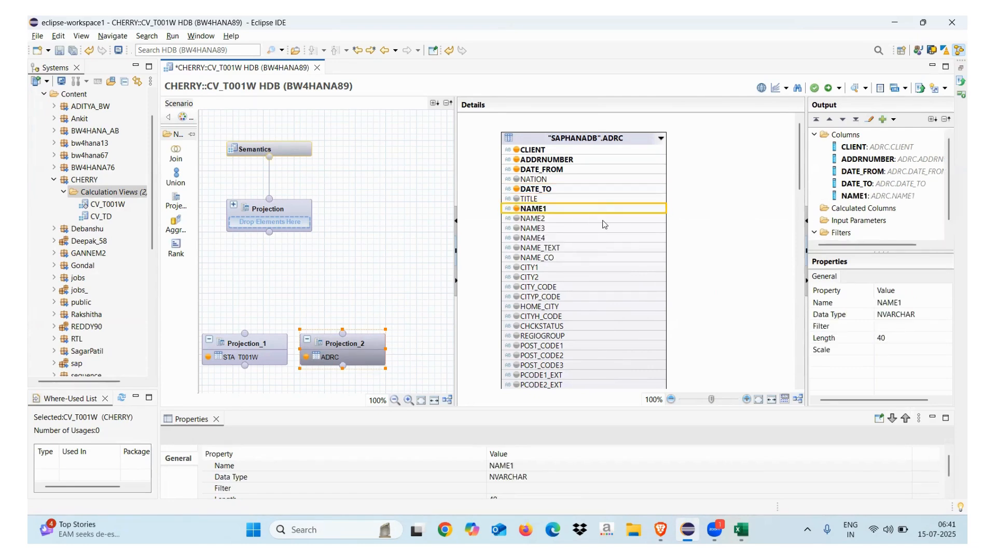
pyautogui.click(797, 318)
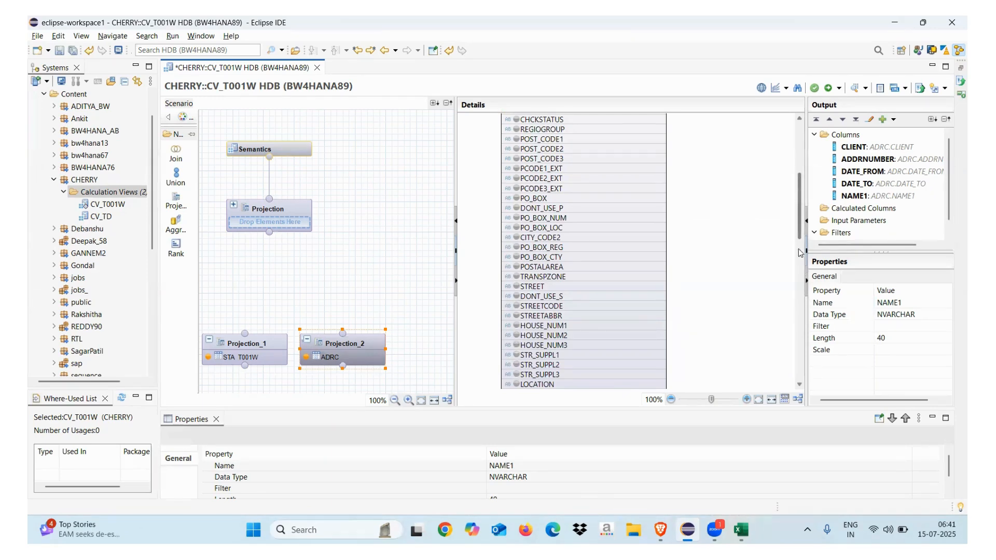
pyautogui.moveTo(798, 232); pyautogui.dragTo(798, 174)
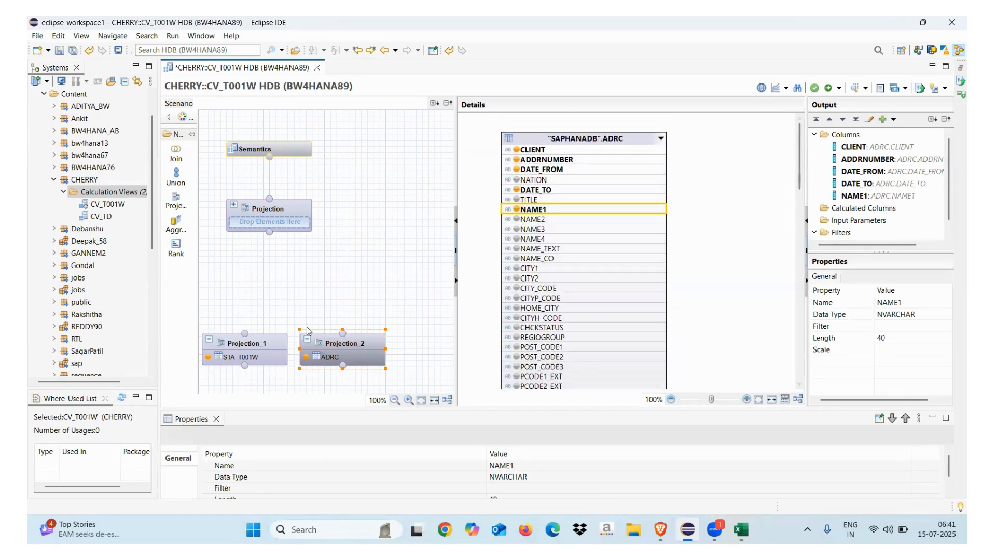
# Step: Rename the Projection_1 node as PLANT
pyautogui.click(278, 278)
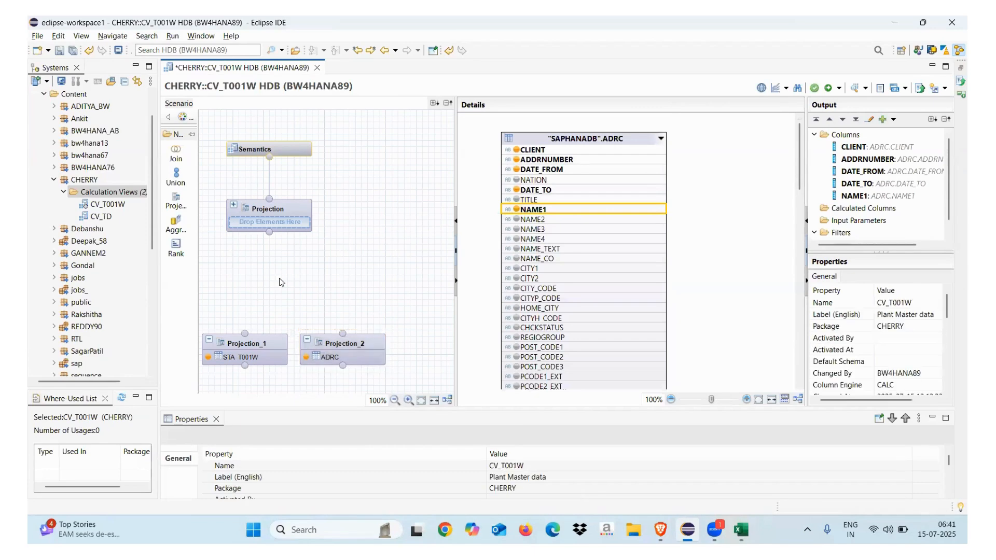
pyautogui.click(244, 350)
pyautogui.click(348, 347)
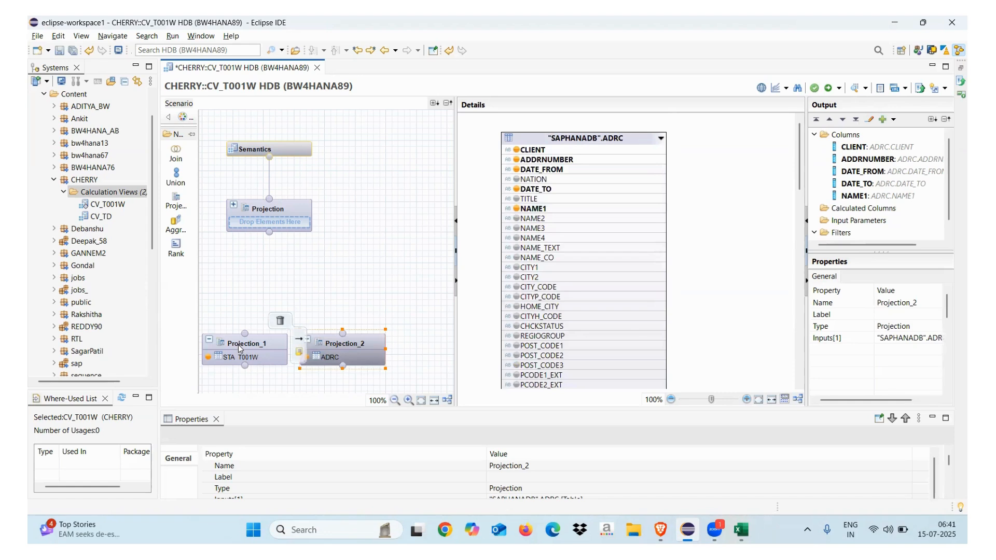
pyautogui.click(245, 343)
pyautogui.rightClick(245, 343)
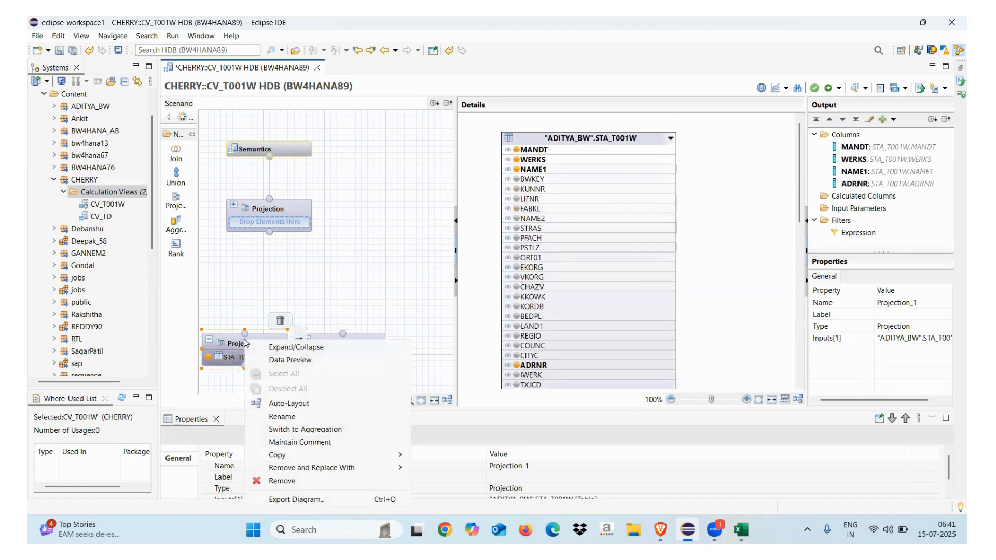
pyautogui.click(267, 296)
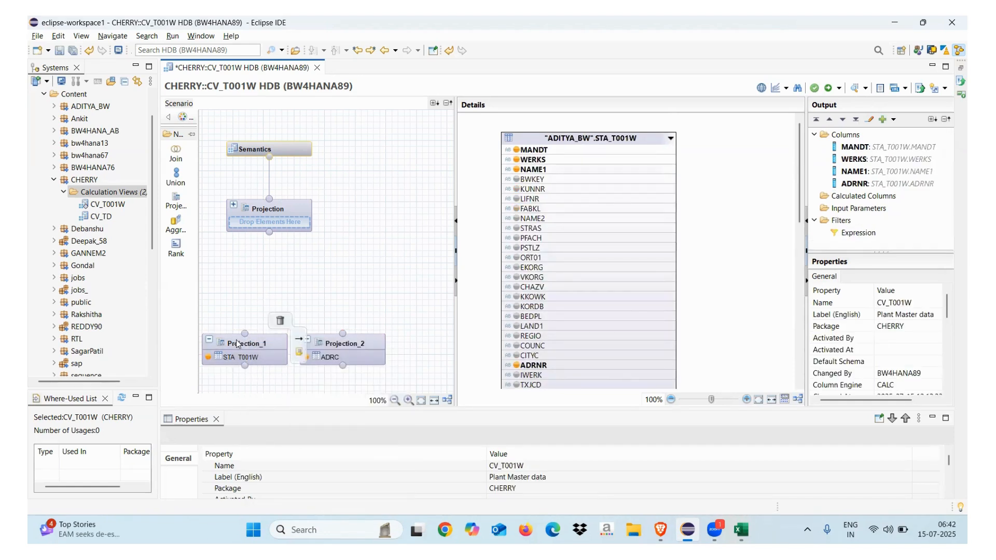
pyautogui.click(244, 344)
pyautogui.rightClick(242, 345)
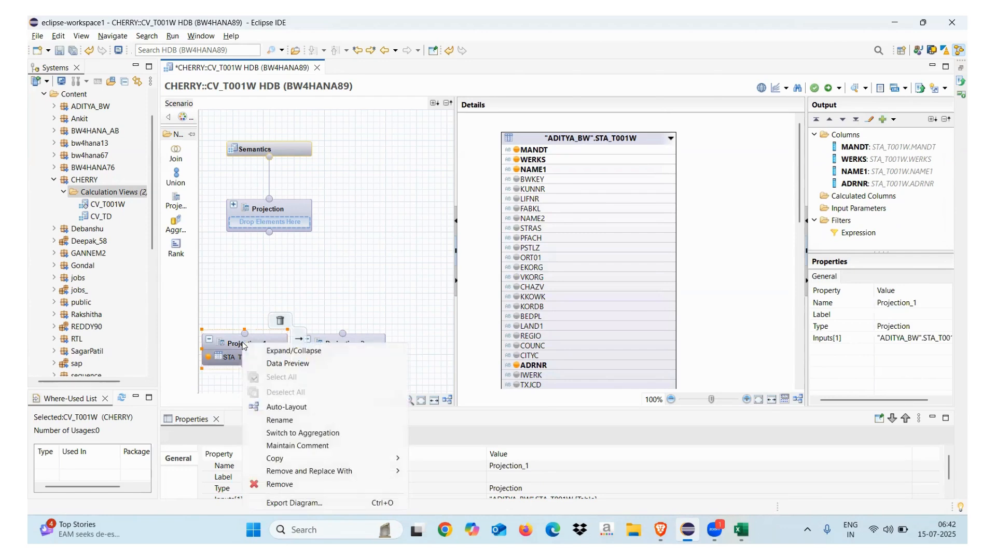
pyautogui.click(280, 420)
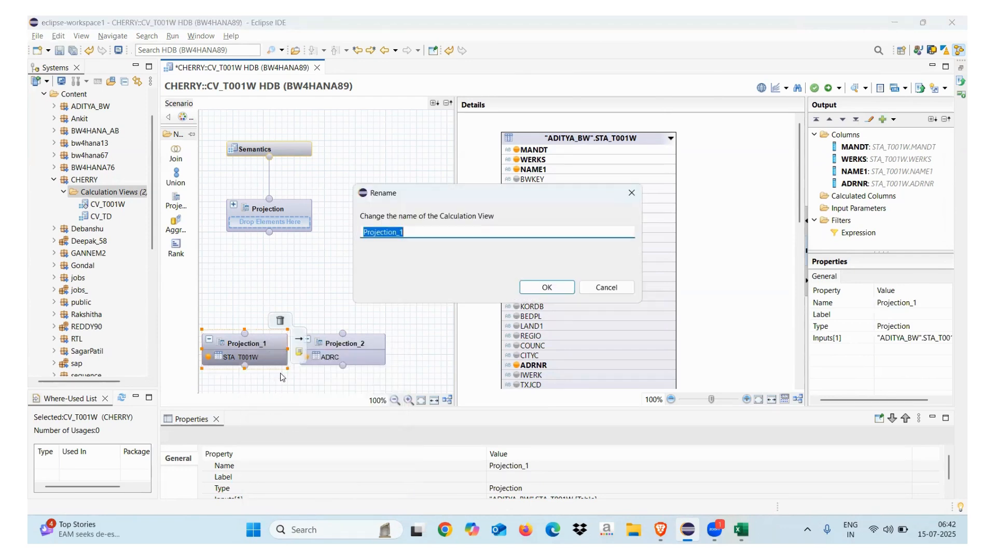
pyautogui.write('PLANT')
pyautogui.click(534, 288)
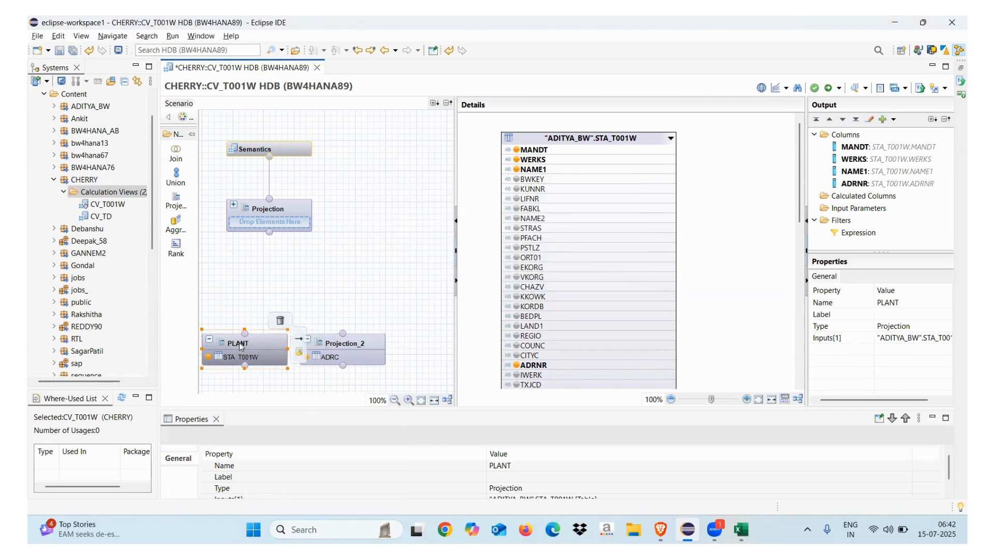
# Step: Rename the Projection_2 node as Address
pyautogui.click(356, 342)
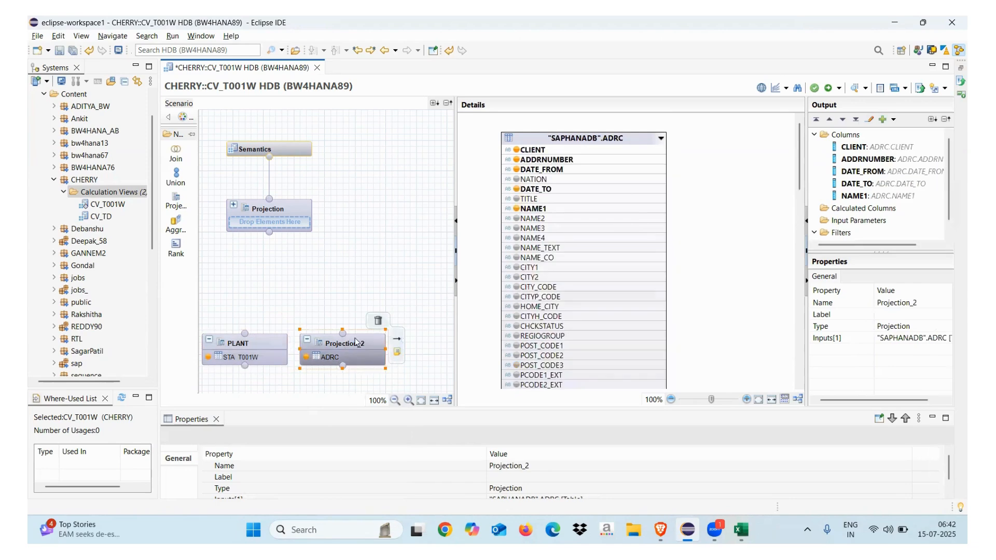
pyautogui.rightClick(356, 342)
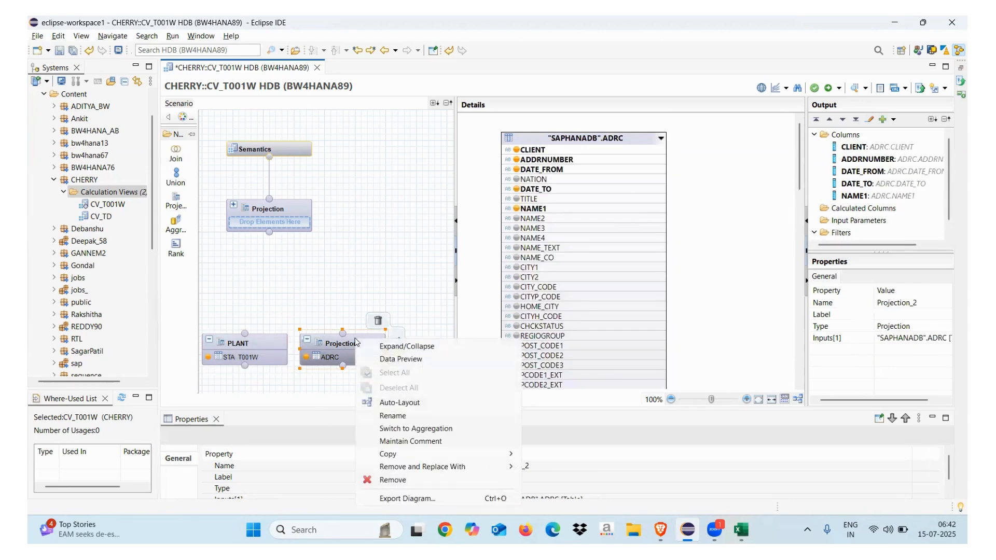
pyautogui.click(394, 415)
pyautogui.write('Address')
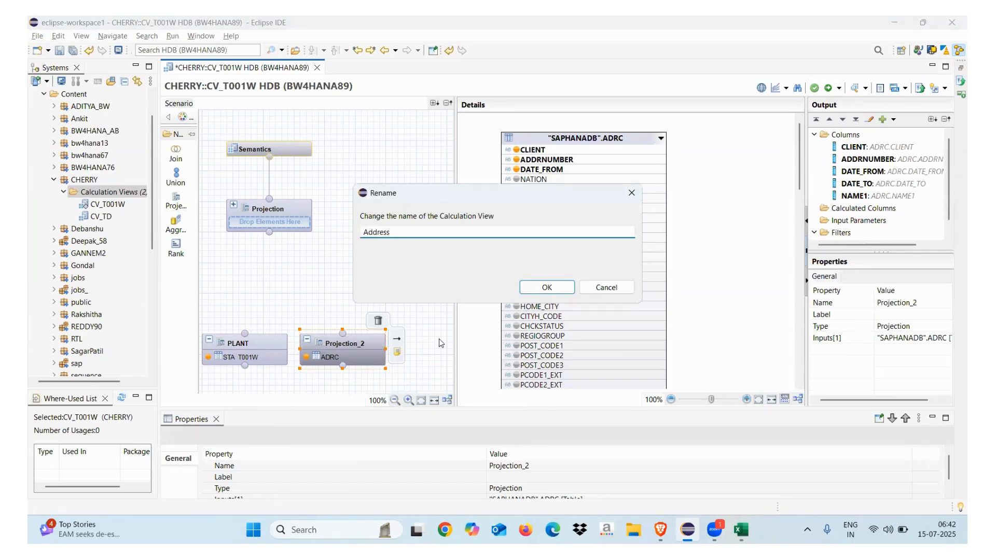
pyautogui.click(537, 291)
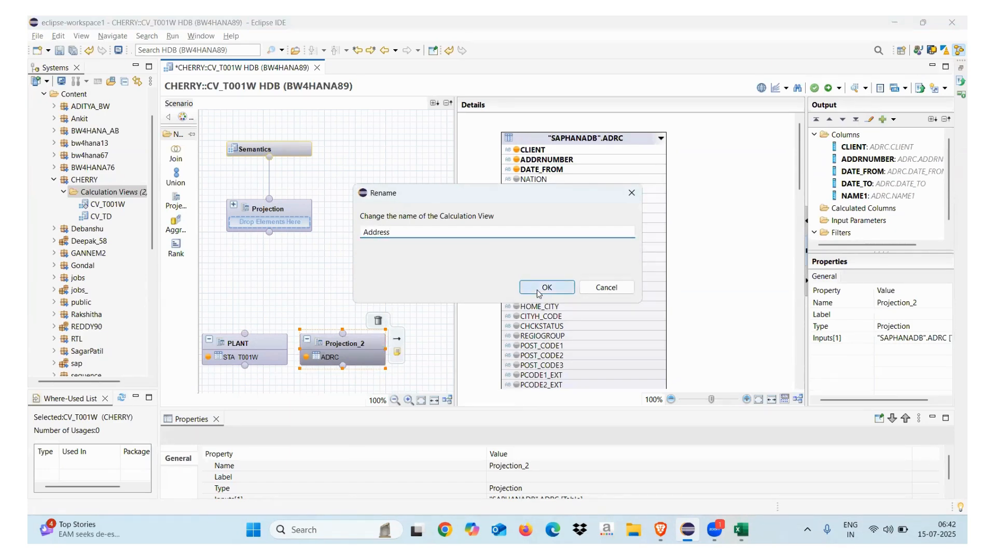
# Step: Try to preview the data of the PLANT node and of its STA_T001W table
pyautogui.click(244, 358)
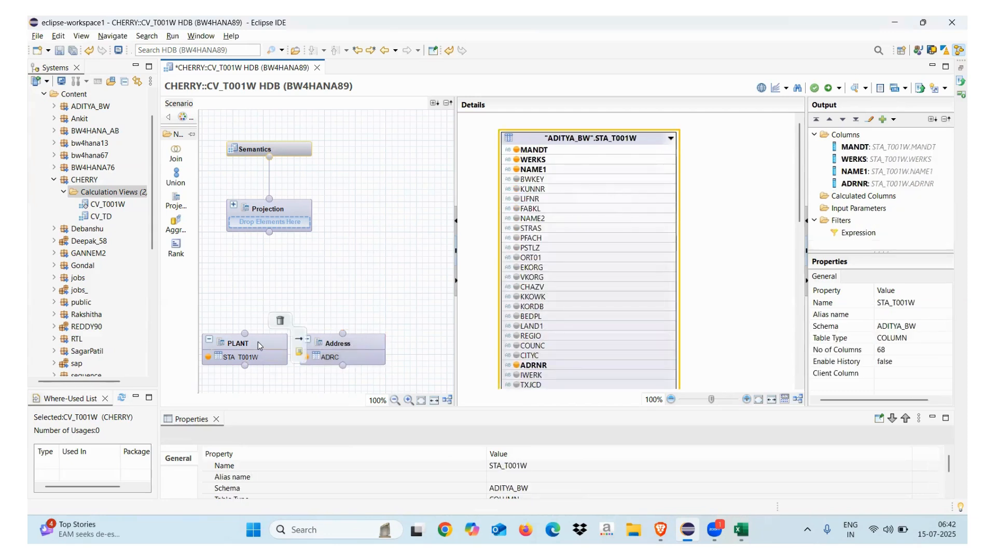
pyautogui.rightClick(257, 341)
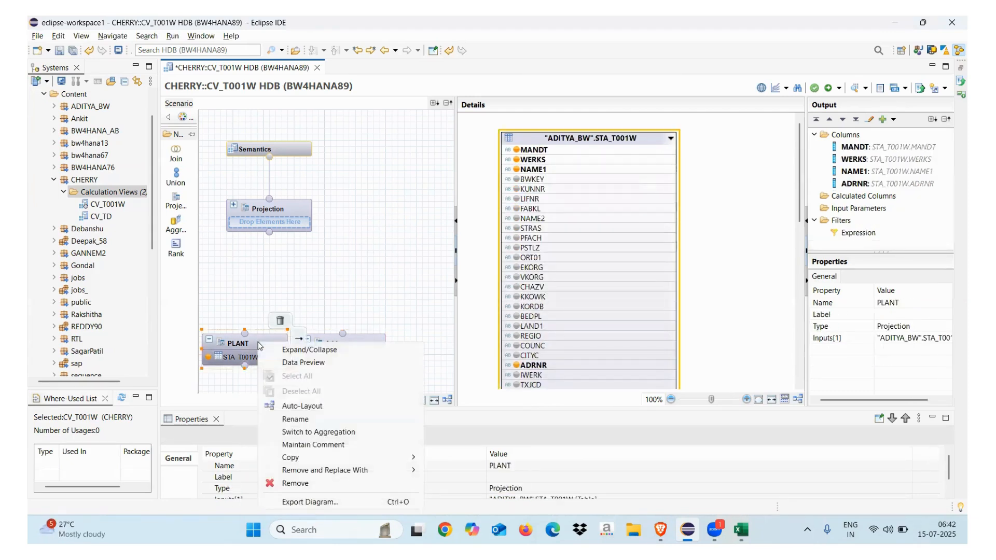
pyautogui.click(292, 366)
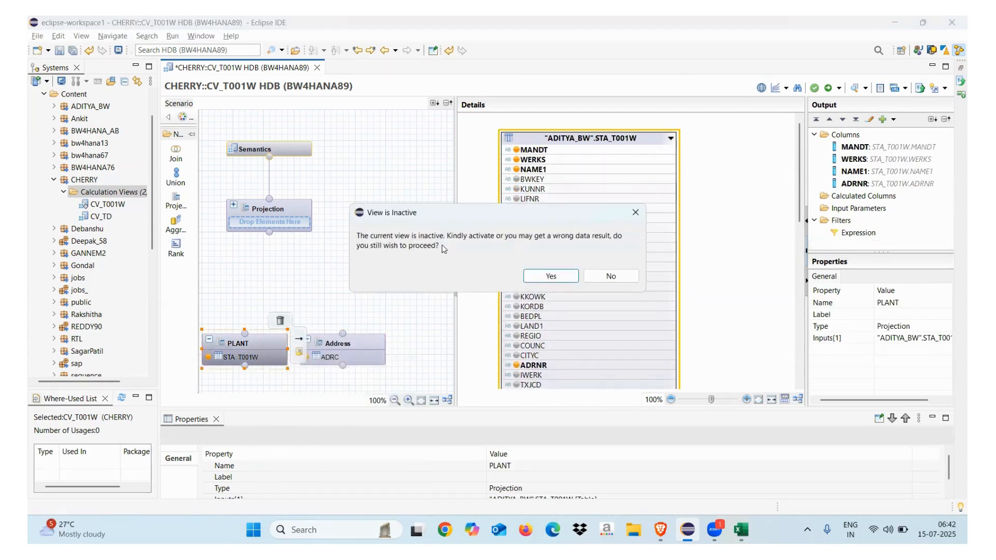
pyautogui.click(636, 212)
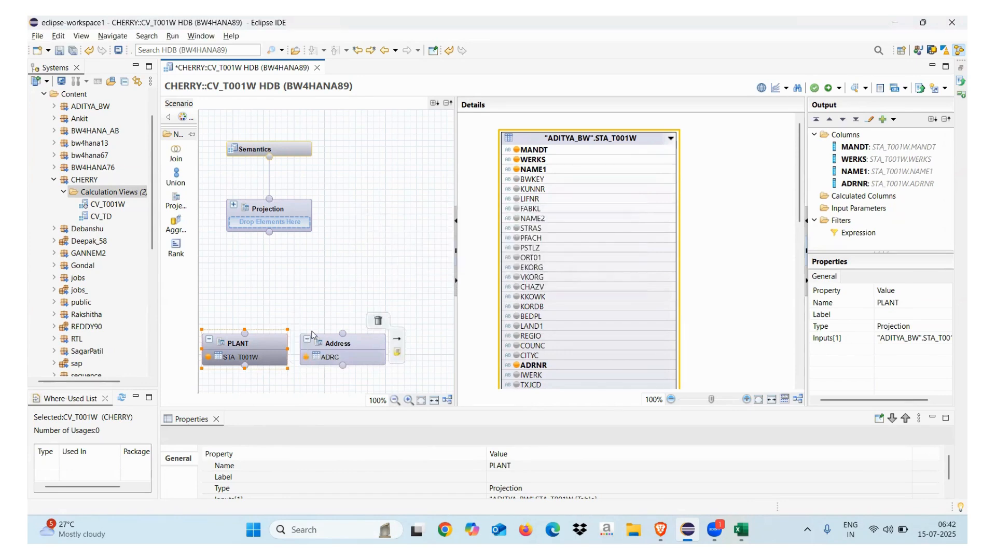
pyautogui.click(254, 360)
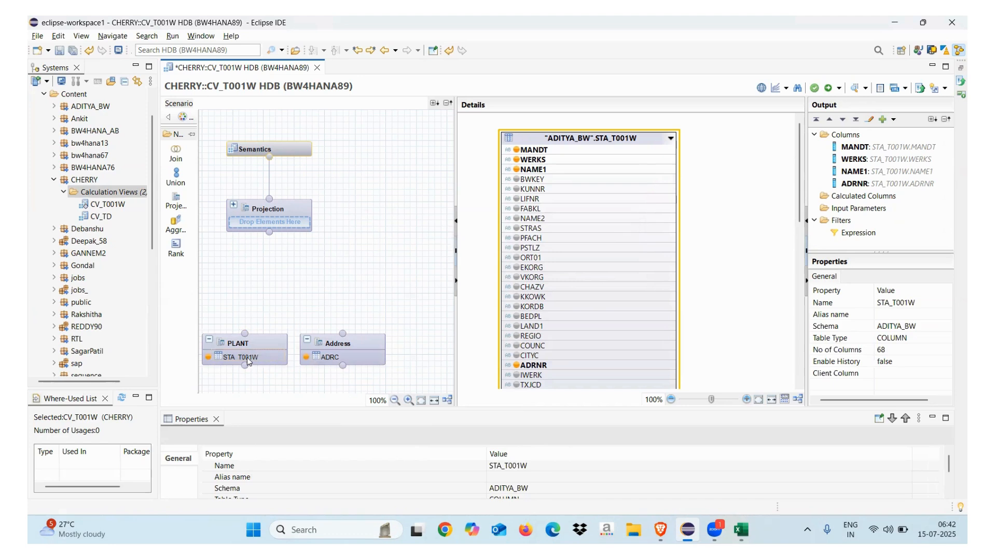
pyautogui.rightClick(247, 357)
pyautogui.click(280, 366)
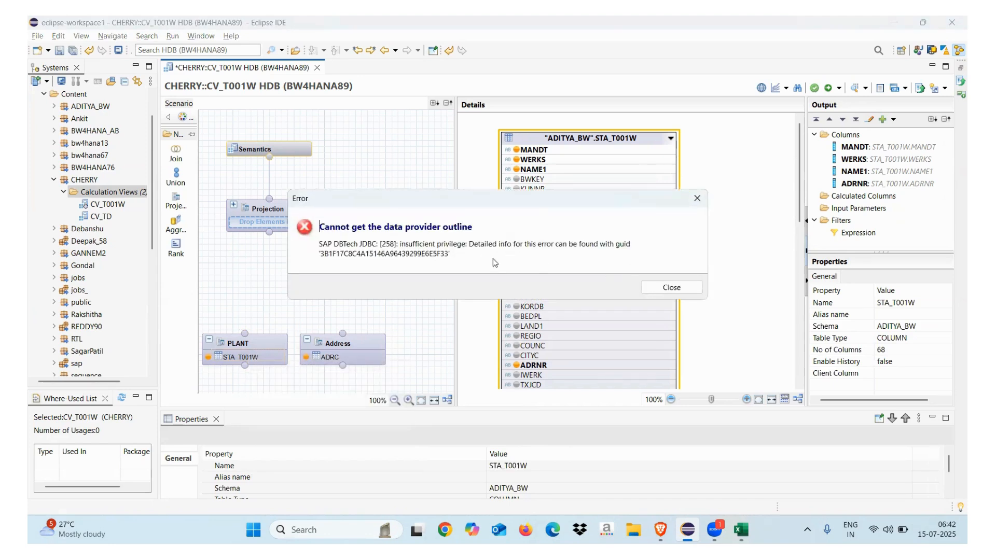
pyautogui.click(669, 287)
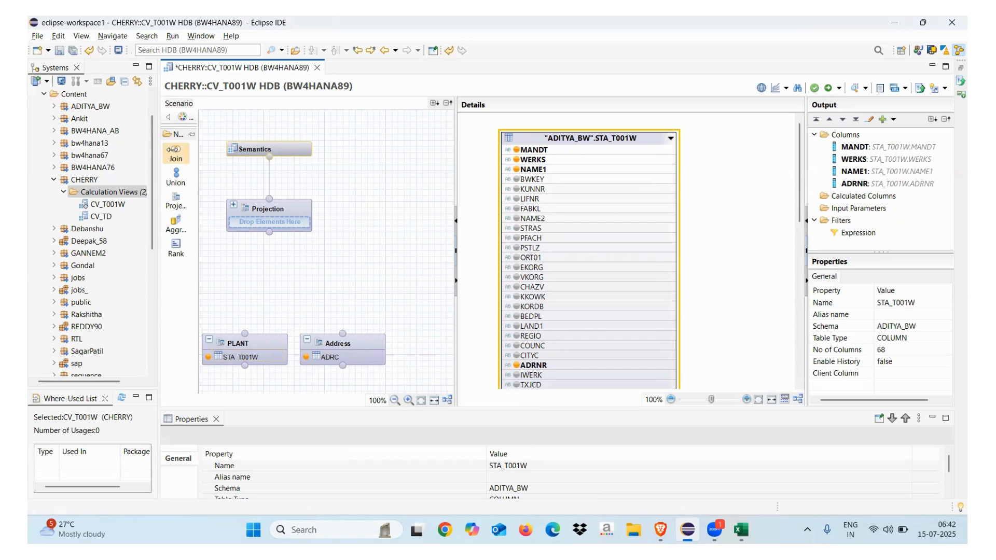
# Step: Add a join node below the default Projection node and connect PLANT and Address to it as inputs
pyautogui.click(173, 150)
pyautogui.click(293, 265)
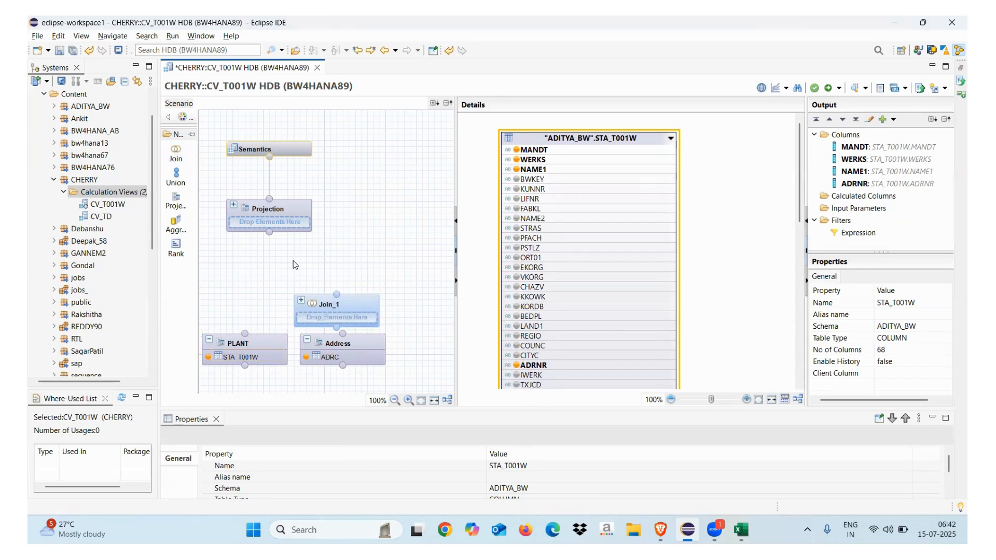
pyautogui.moveTo(328, 301); pyautogui.dragTo(285, 274)
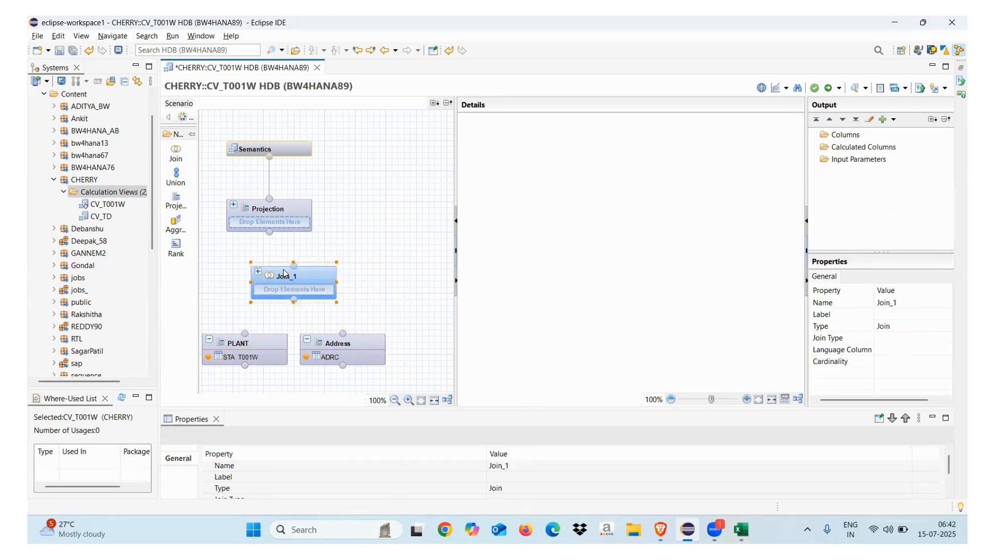
pyautogui.moveTo(244, 335); pyautogui.dragTo(287, 304)
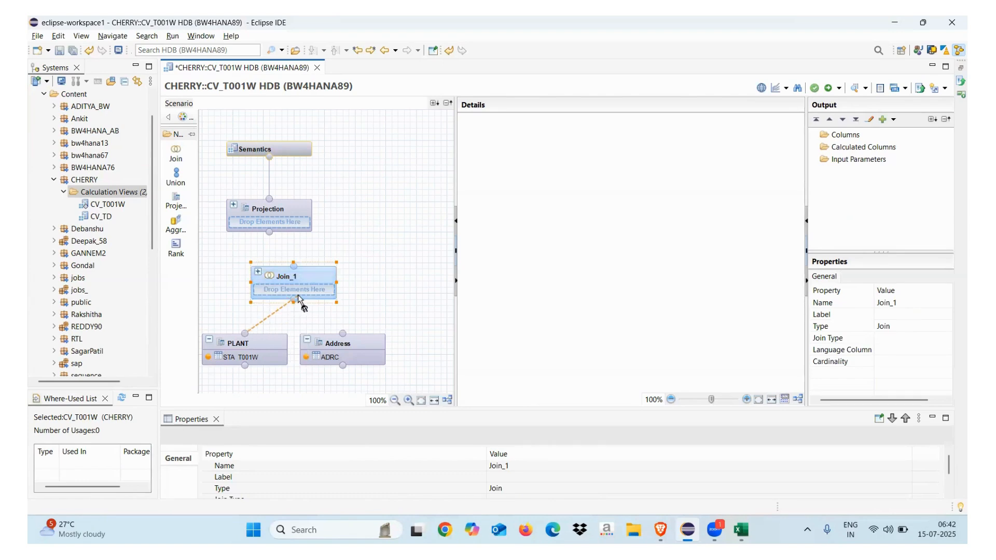
pyautogui.moveTo(343, 334); pyautogui.dragTo(294, 304)
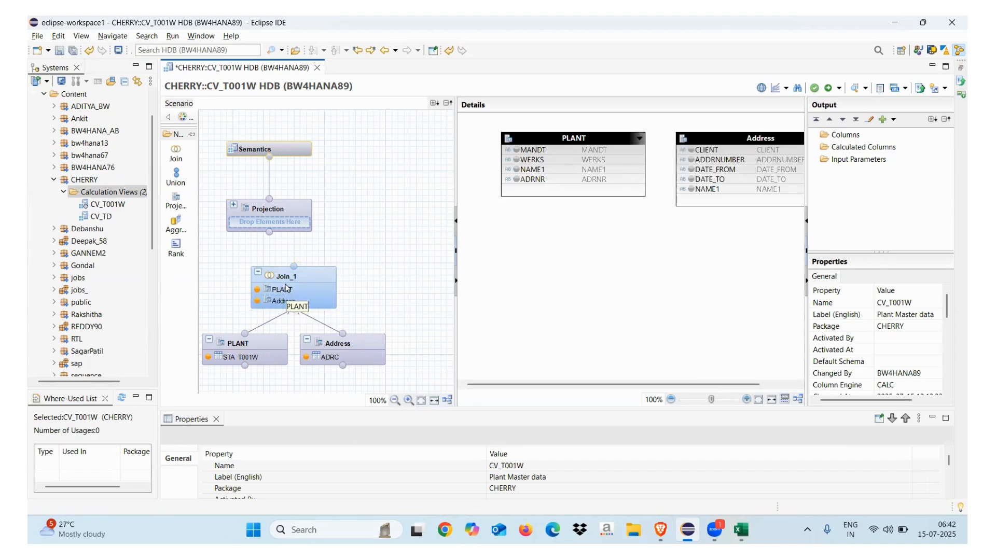
# Step: Try to rename the Join_1 node as "Plant - Address"
pyautogui.click(303, 278)
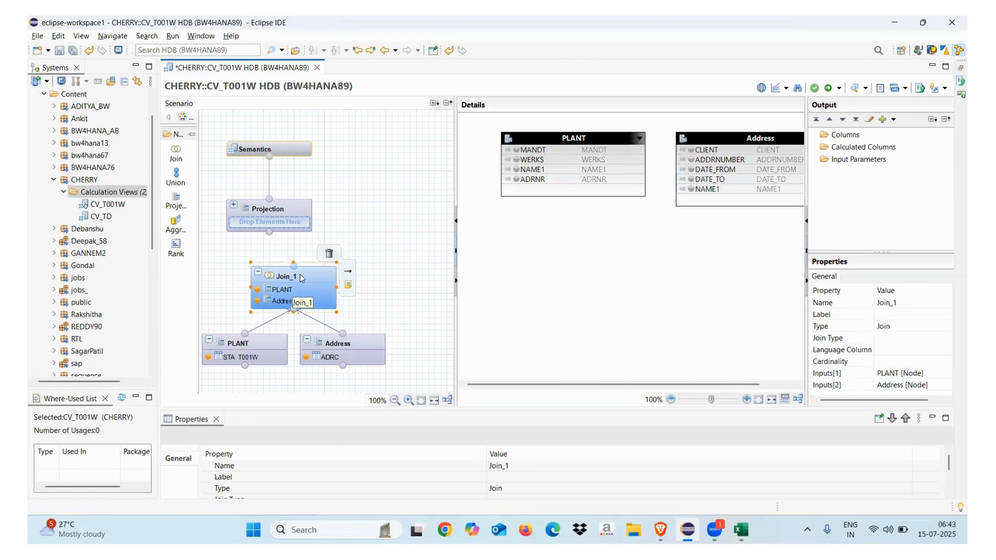
pyautogui.rightClick(301, 278)
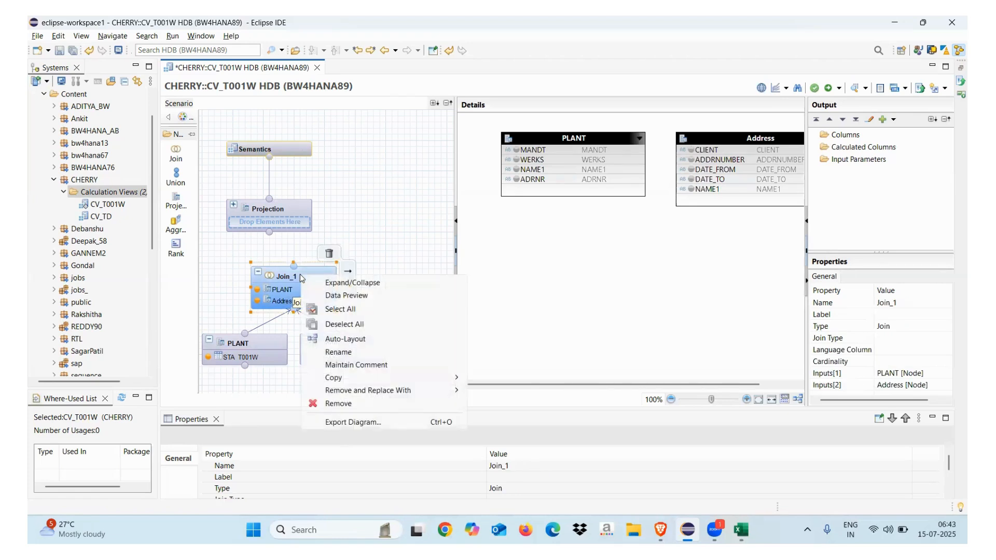
pyautogui.click(337, 352)
pyautogui.write('Plant - Address')
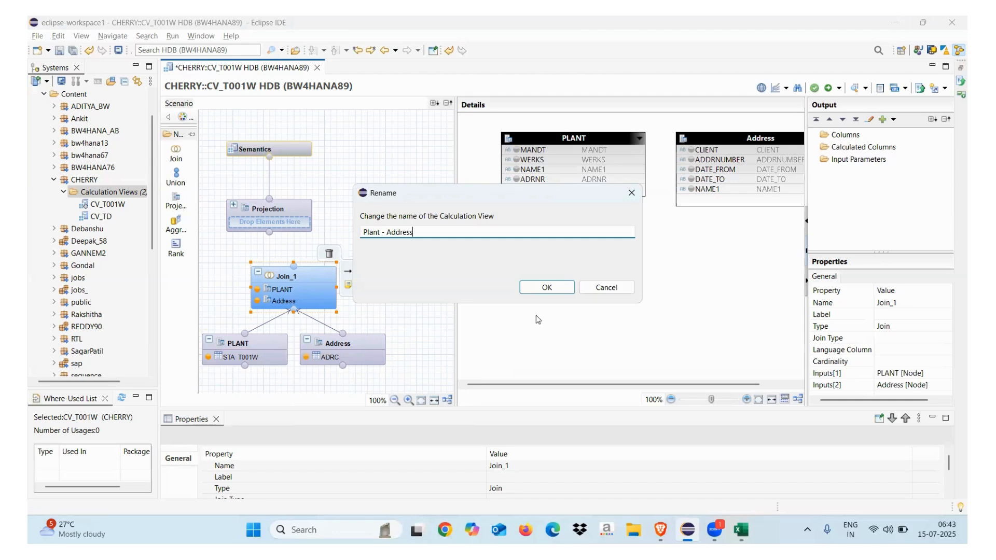
pyautogui.click(546, 288)
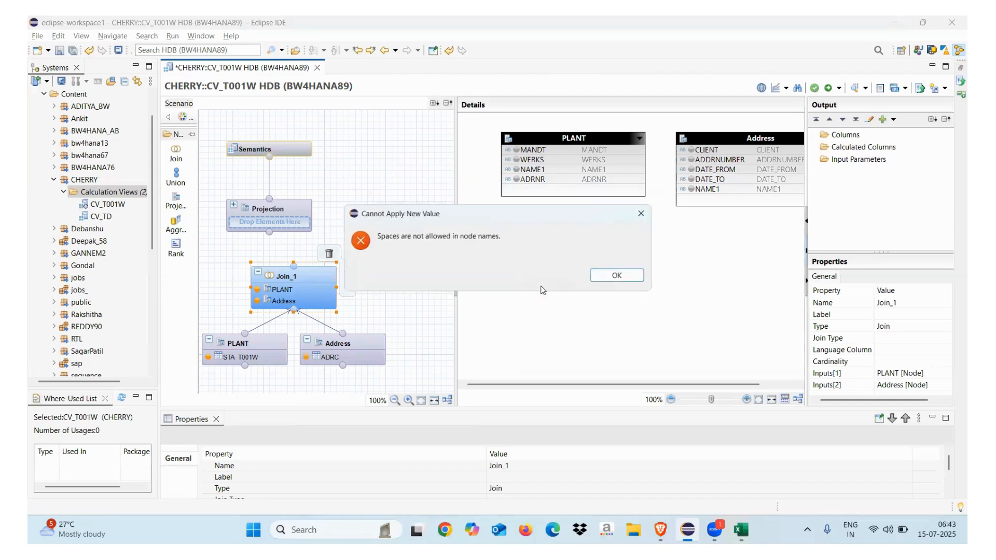
pyautogui.click(606, 277)
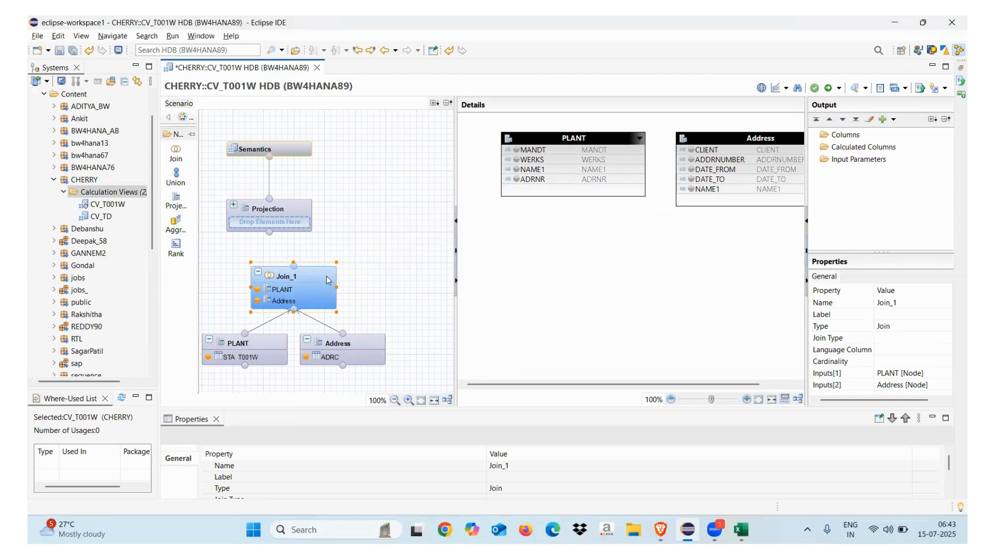
# Step: Try to rename the Join_1 node as "Plant-Address", without spaces
pyautogui.rightClick(307, 275)
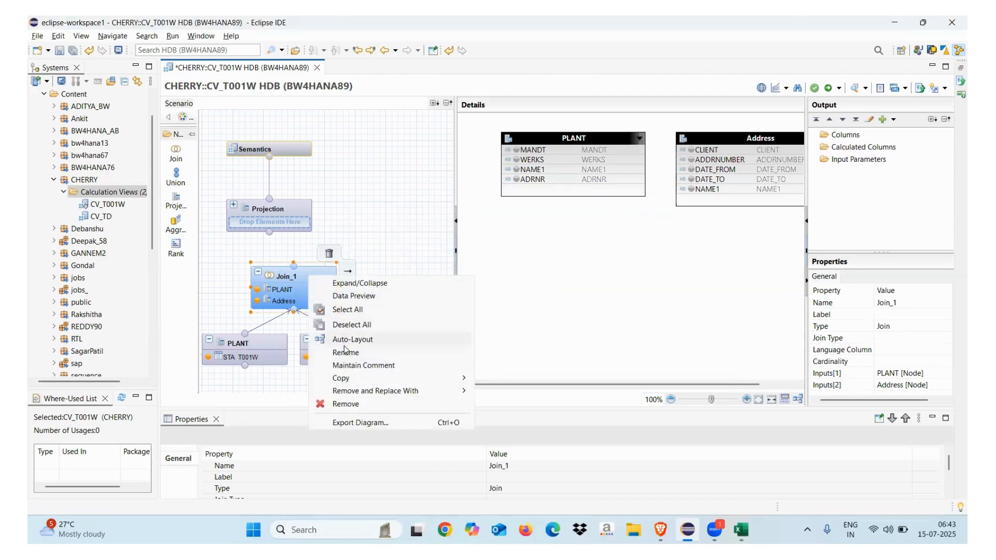
pyautogui.click(346, 354)
pyautogui.write('Plant-Address')
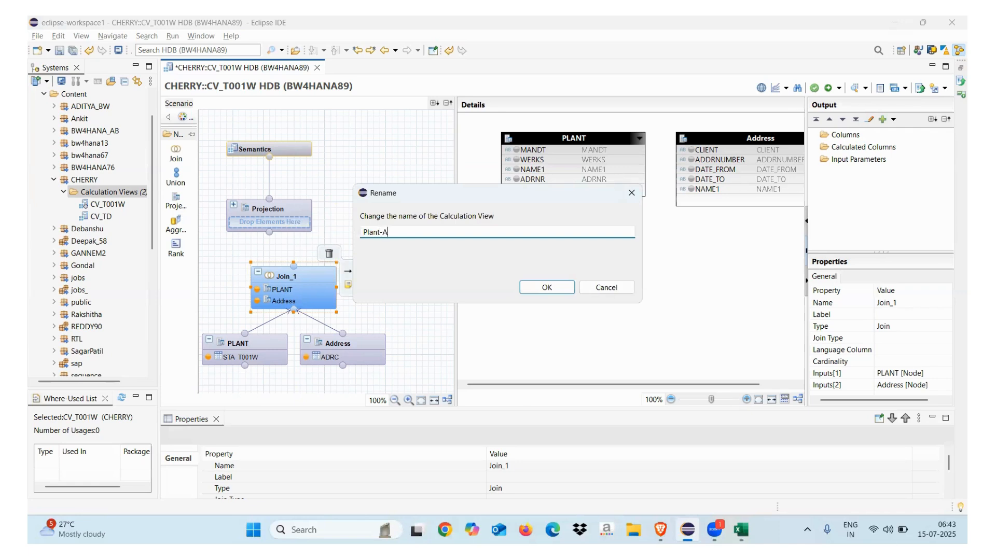
pyautogui.click(536, 291)
pyautogui.click(612, 278)
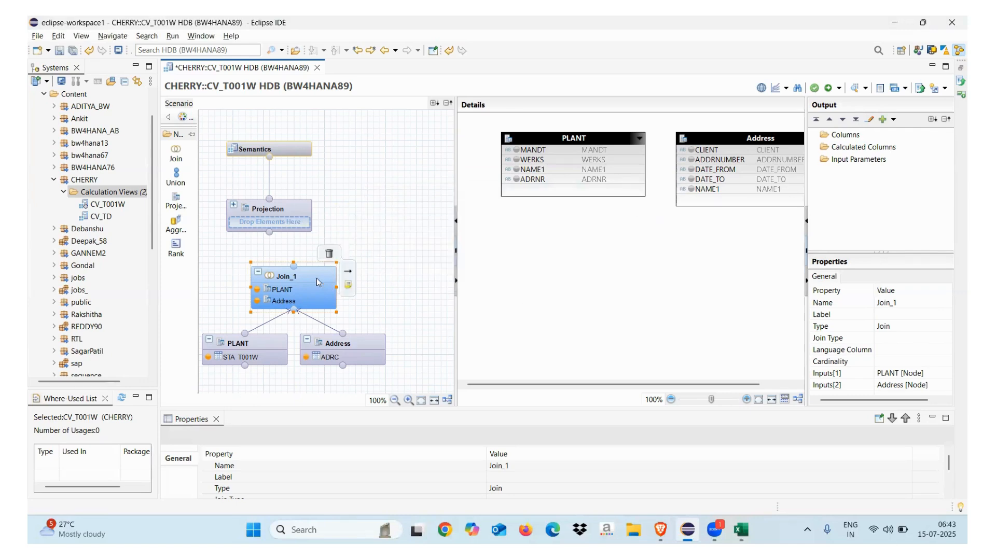
# Step: Rename the Join_1 node as PLANT_Address
pyautogui.rightClick(303, 273)
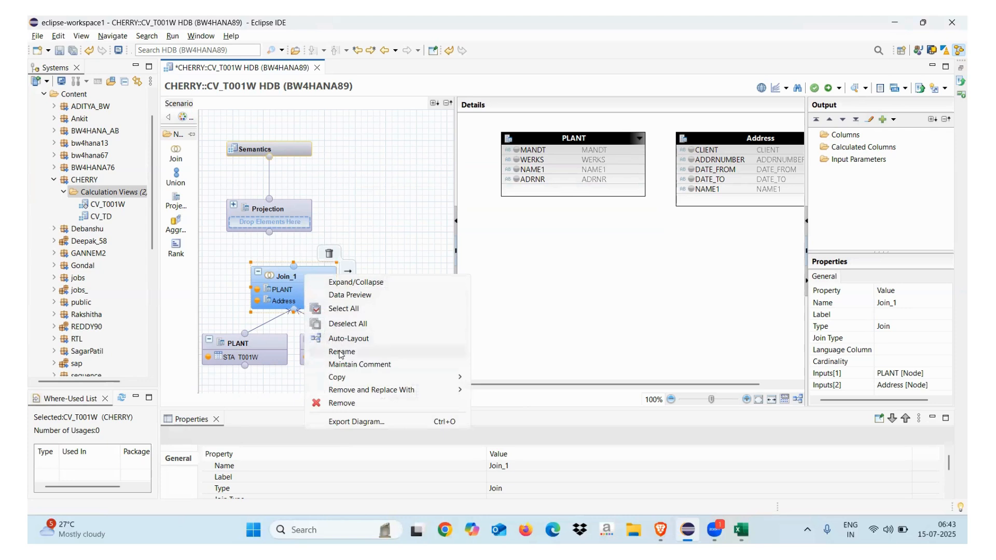
pyautogui.click(405, 353)
pyautogui.write('P')
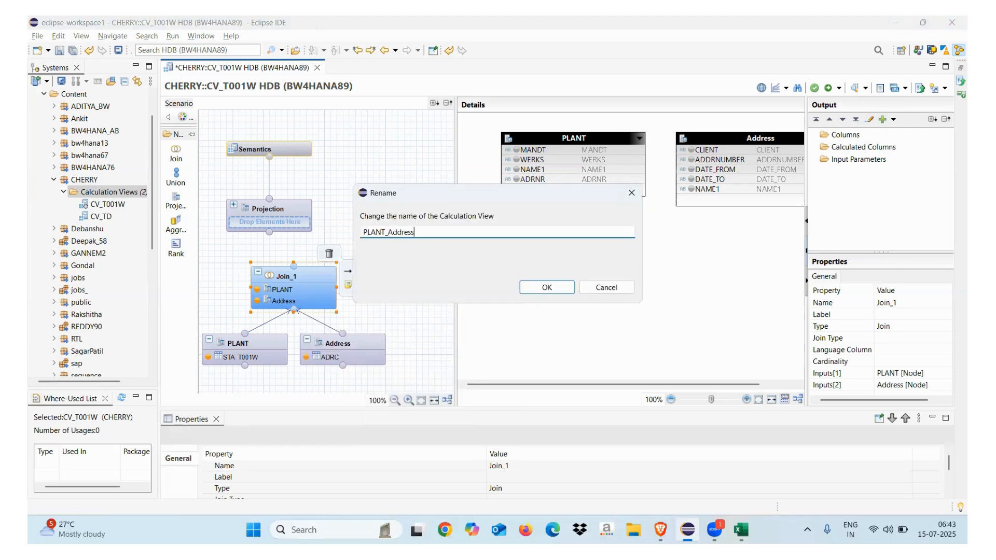
pyautogui.write('LANT_Address')
pyautogui.click(547, 286)
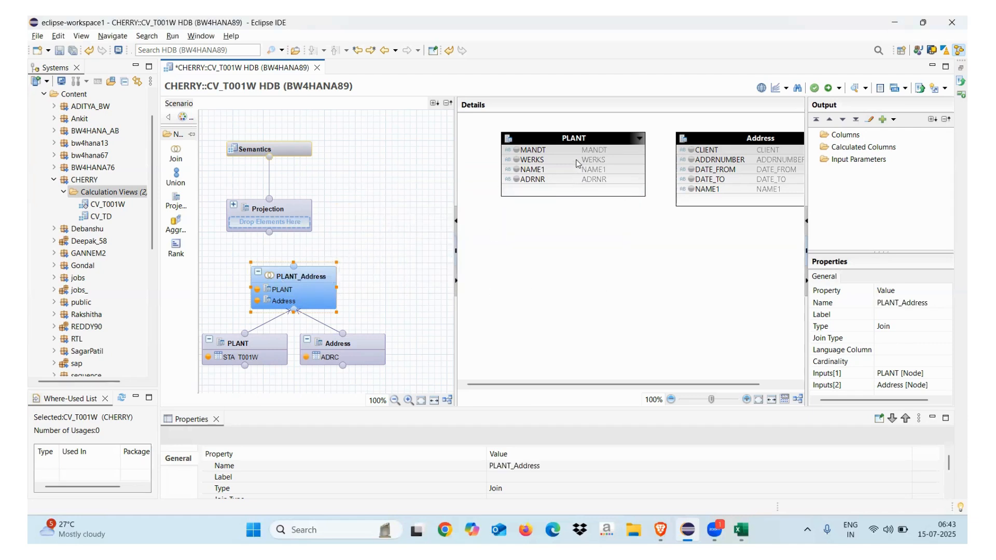
# Step: Add the WERKS column of PLANT to the output of the PLANT_Address join
pyautogui.moveTo(457, 199); pyautogui.dragTo(440, 199)
pyautogui.moveTo(550, 136); pyautogui.dragTo(542, 145)
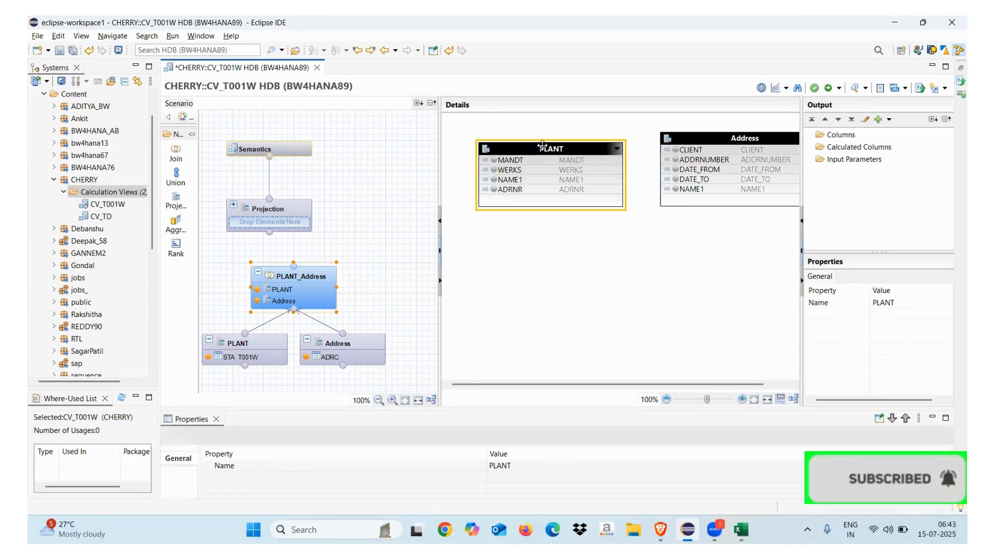
pyautogui.click(599, 179)
pyautogui.click(585, 159)
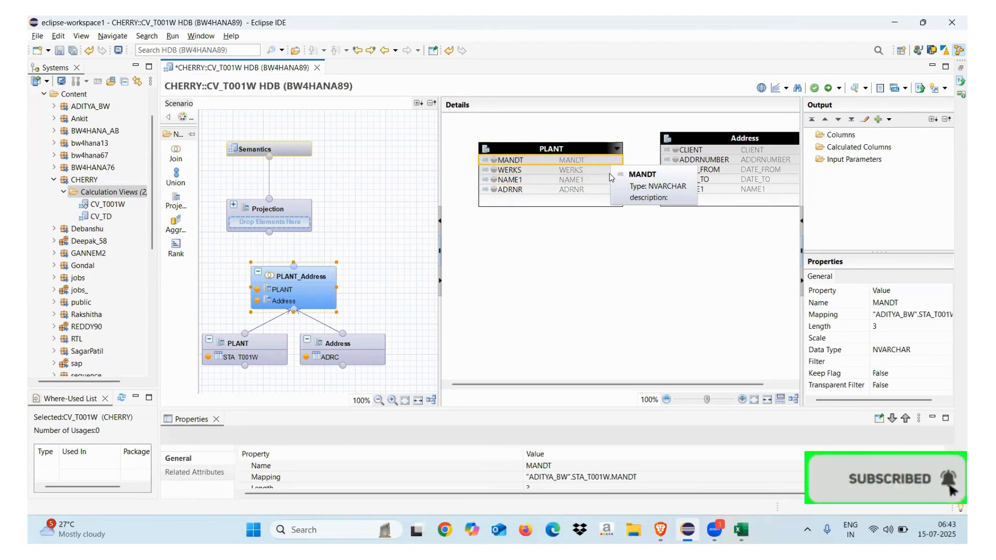
pyautogui.doubleClick(596, 172)
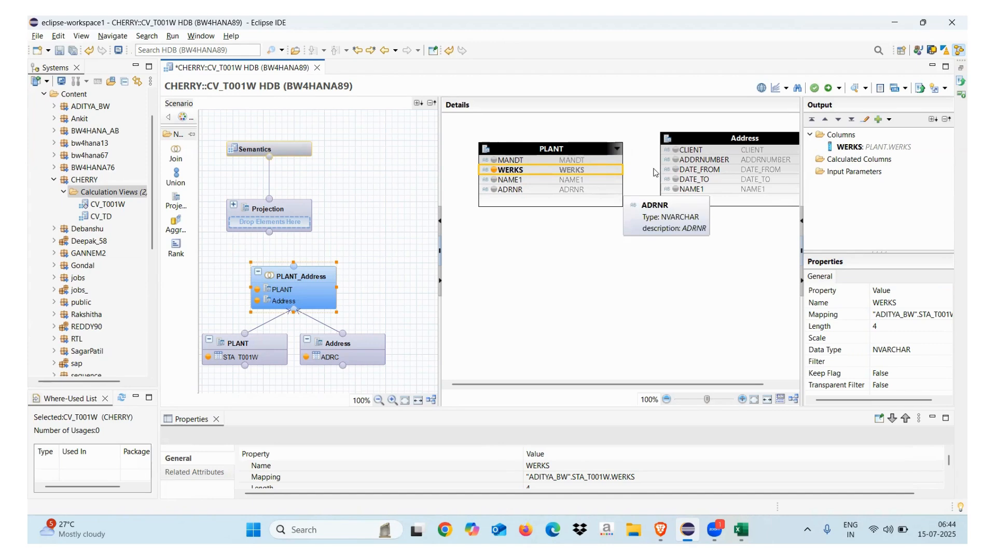
# Step: Join PLANT.ADRNR to Address.ADDRNUMBER with the Inner join type
pyautogui.moveTo(617, 189); pyautogui.dragTo(674, 160)
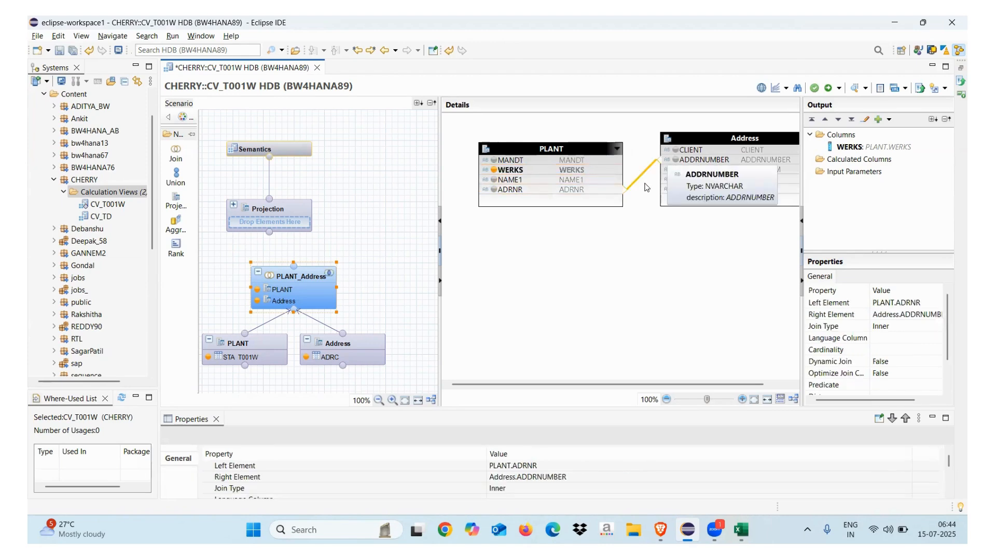
pyautogui.click(894, 327)
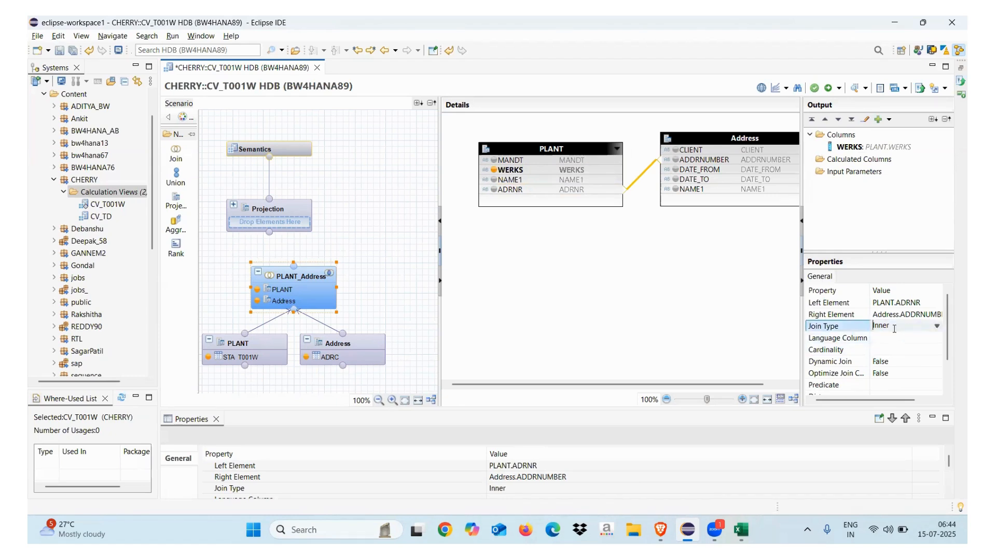
pyautogui.click(937, 328)
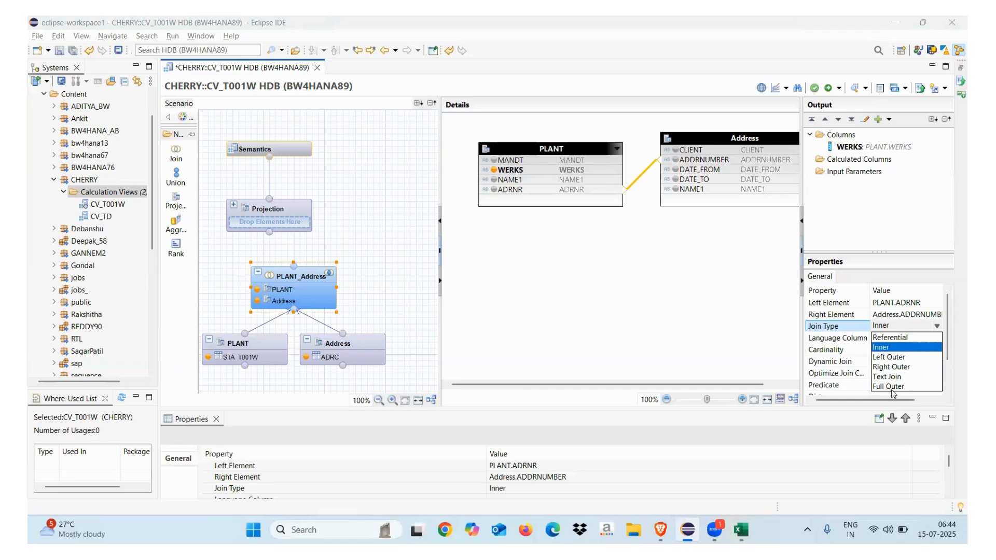
pyautogui.click(913, 349)
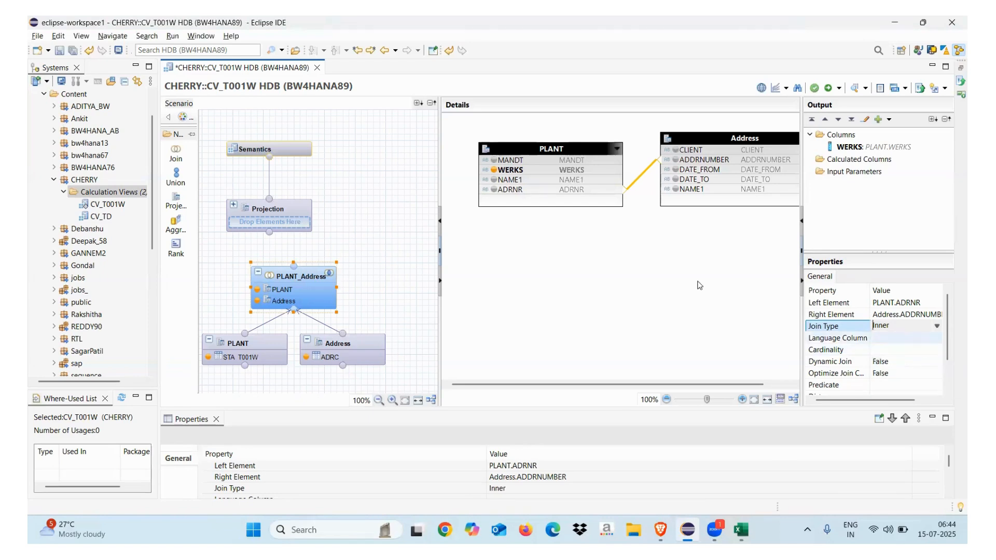
pyautogui.click(665, 275)
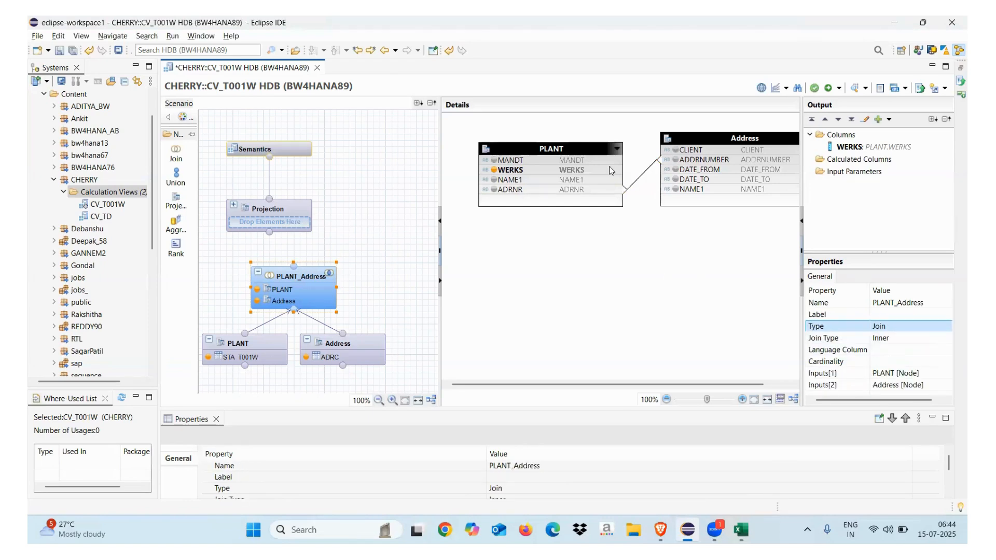
# Step: Add NAME1 and ADRNR from PLANT, and DATE_FROM, DATE_TO and NAME1 from Address, to the join output
pyautogui.click(494, 180)
pyautogui.click(494, 189)
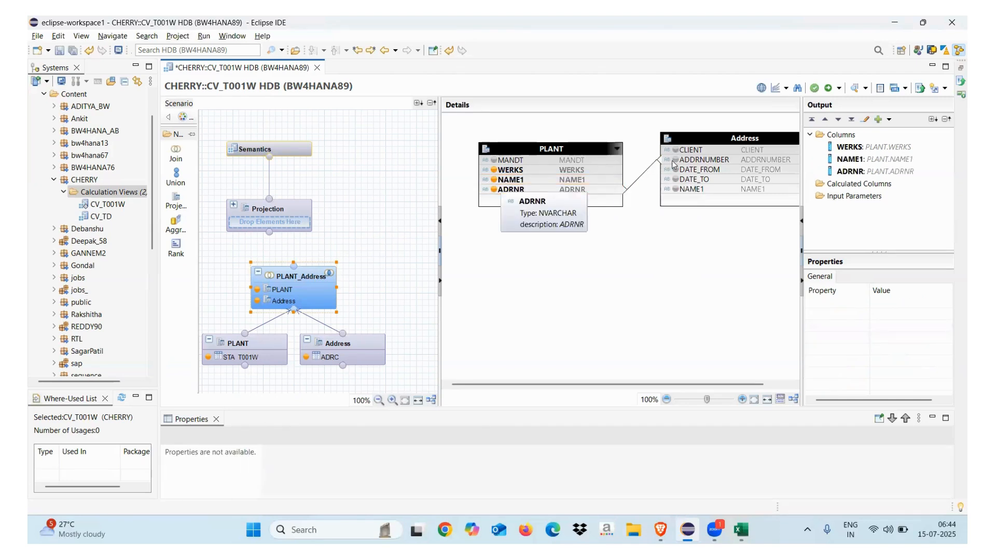
pyautogui.click(676, 170)
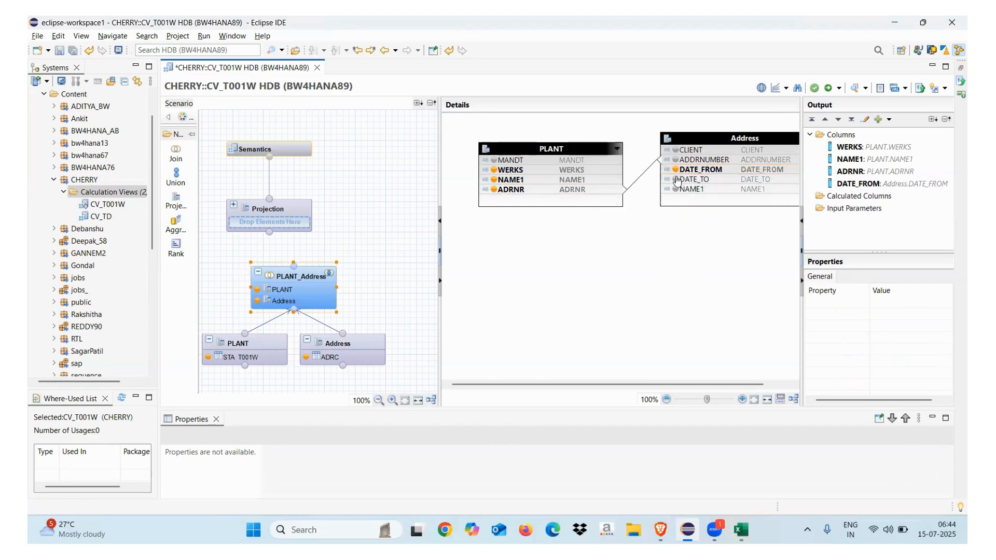
pyautogui.click(676, 179)
pyautogui.click(676, 190)
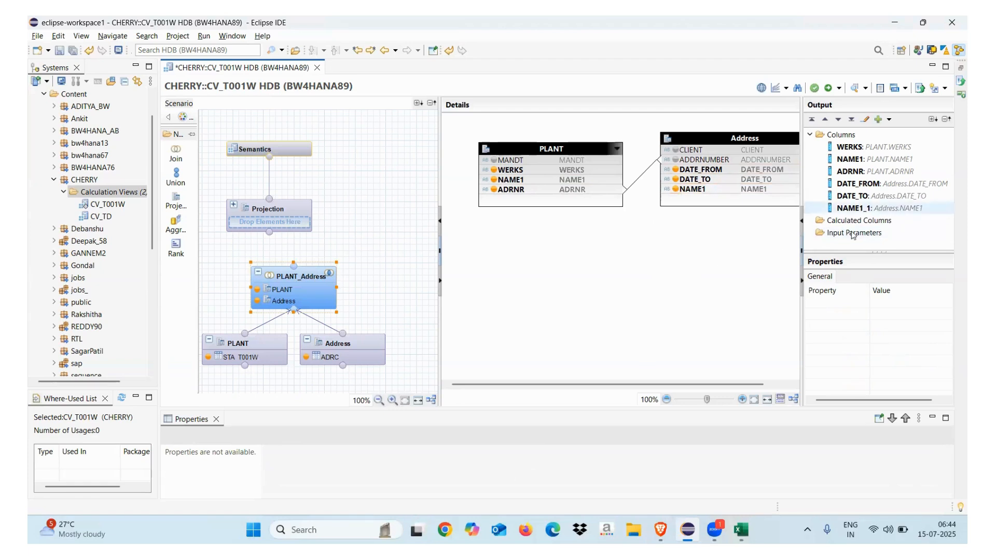
# Step: Connect the PLANT_Address join to the default Projection node and add all its columns to the projection output
pyautogui.moveTo(294, 264); pyautogui.dragTo(266, 227)
pyautogui.click(284, 209)
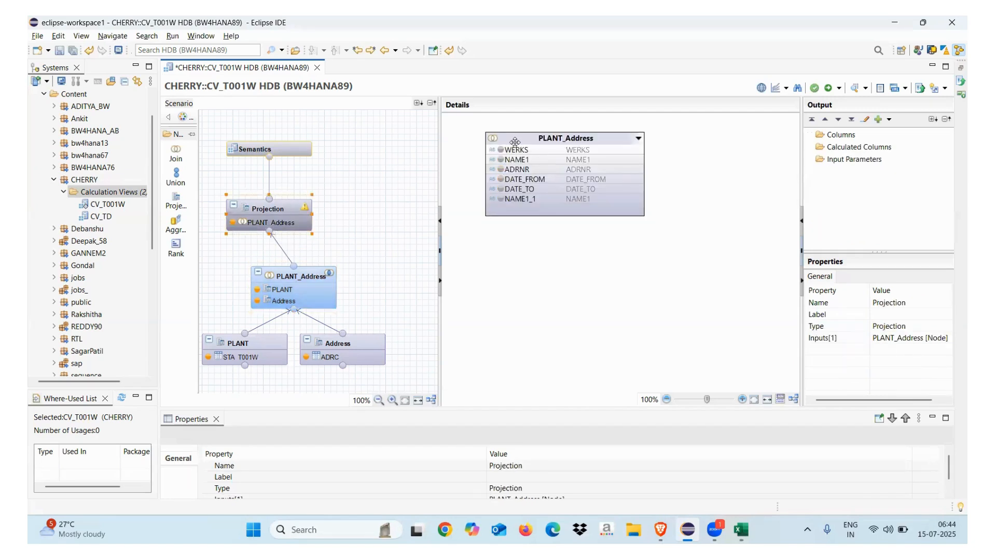
pyautogui.rightClick(516, 141)
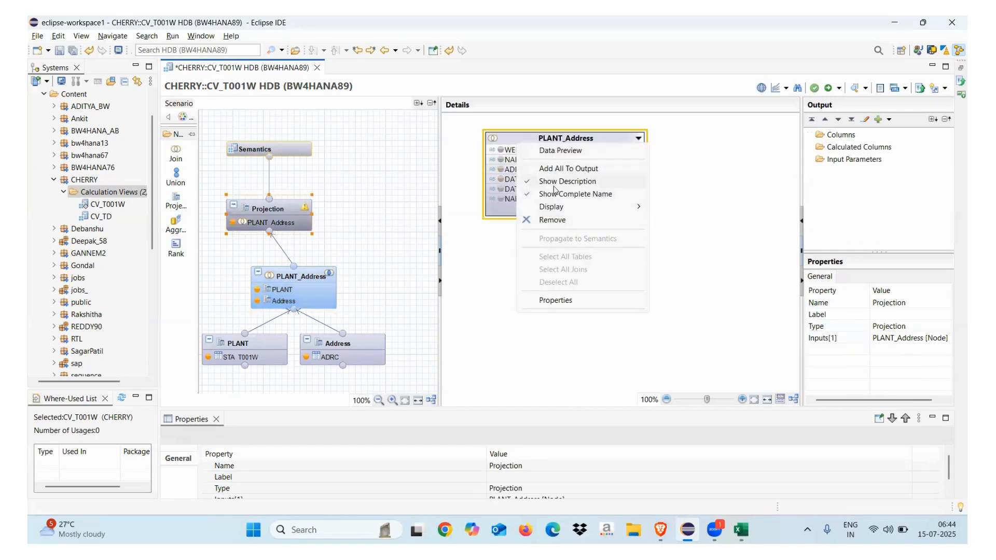
pyautogui.click(568, 169)
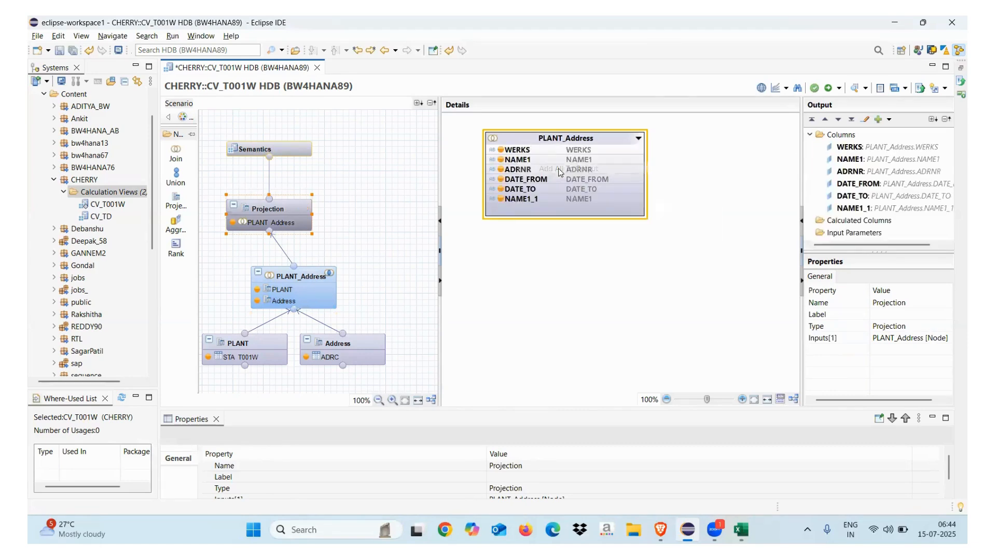
# Step: Mark WERKS as the key column in the Semantics node
pyautogui.click(284, 149)
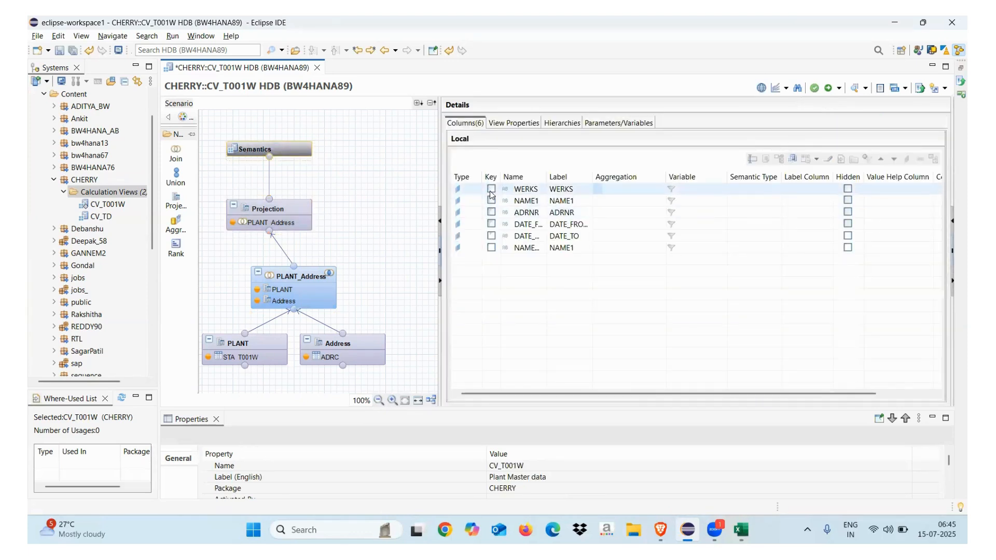
pyautogui.click(491, 189)
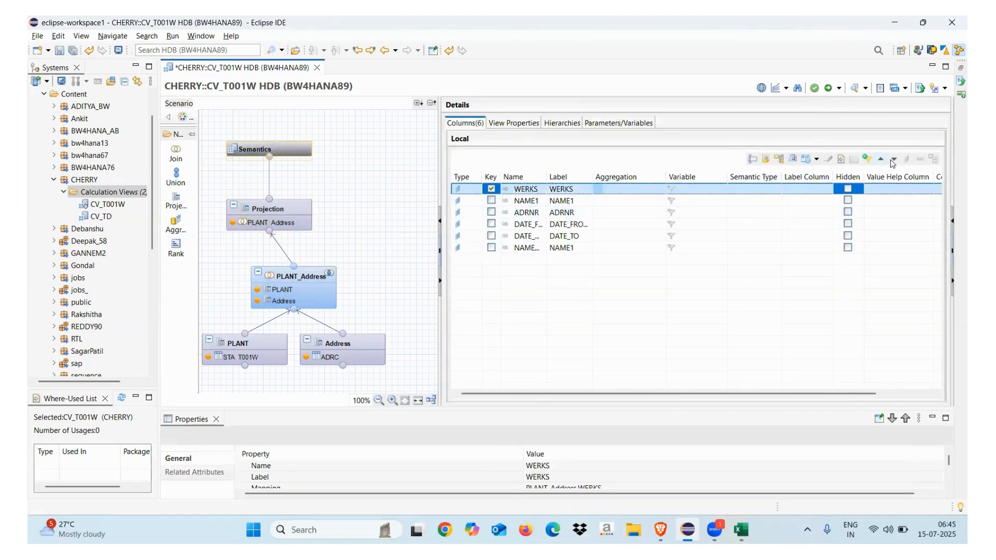
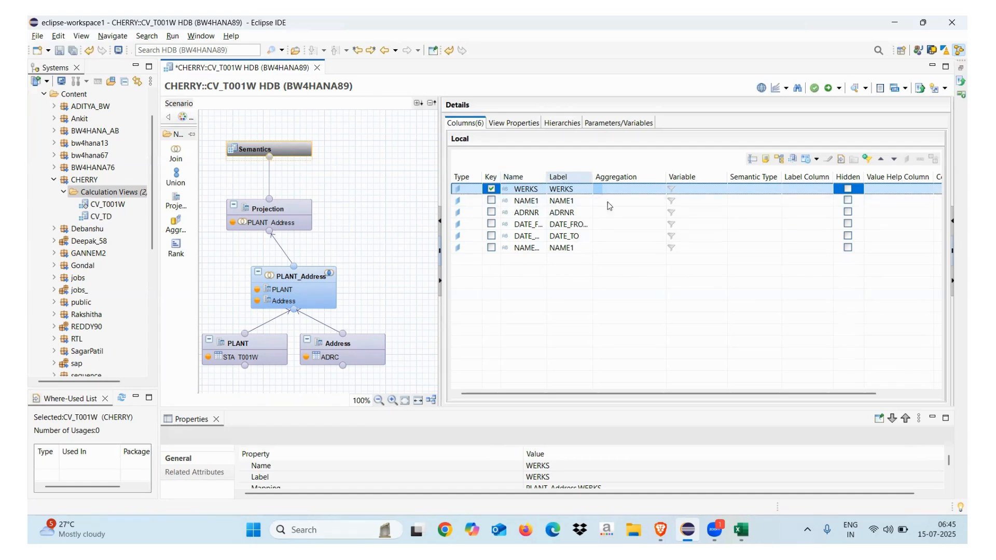
# Step: Save and validate the CV_T001W view, and check the details of the model validation job
pyautogui.click(814, 90)
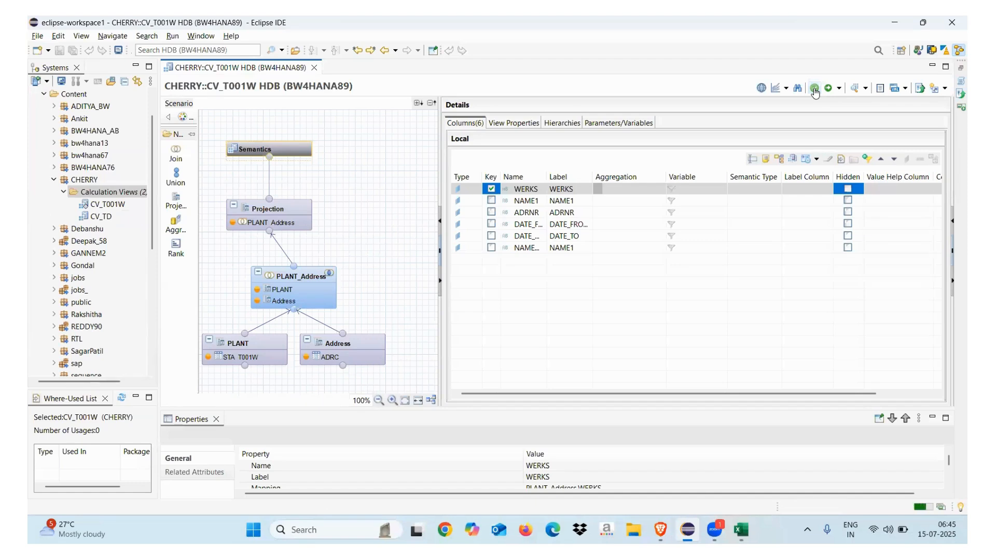
pyautogui.click(952, 83)
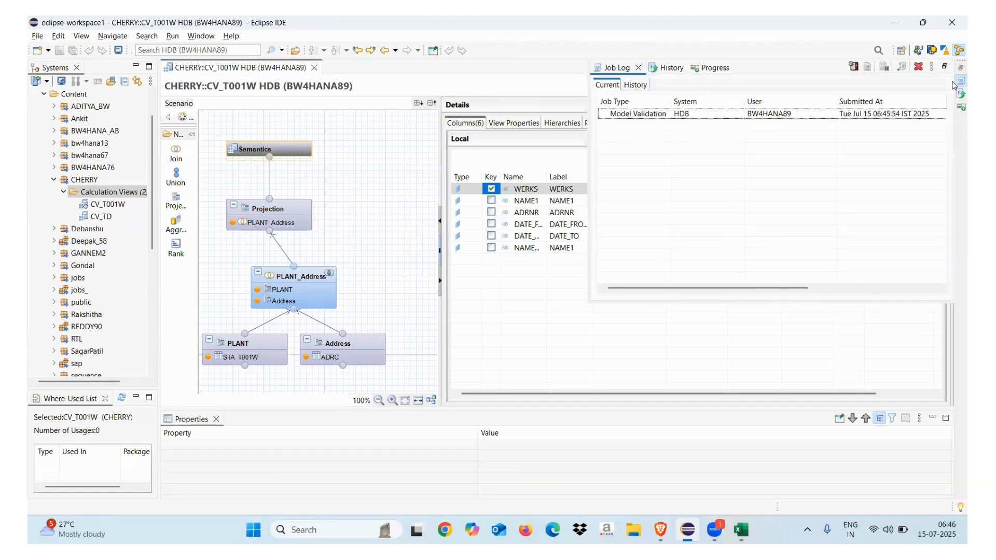
pyautogui.doubleClick(657, 114)
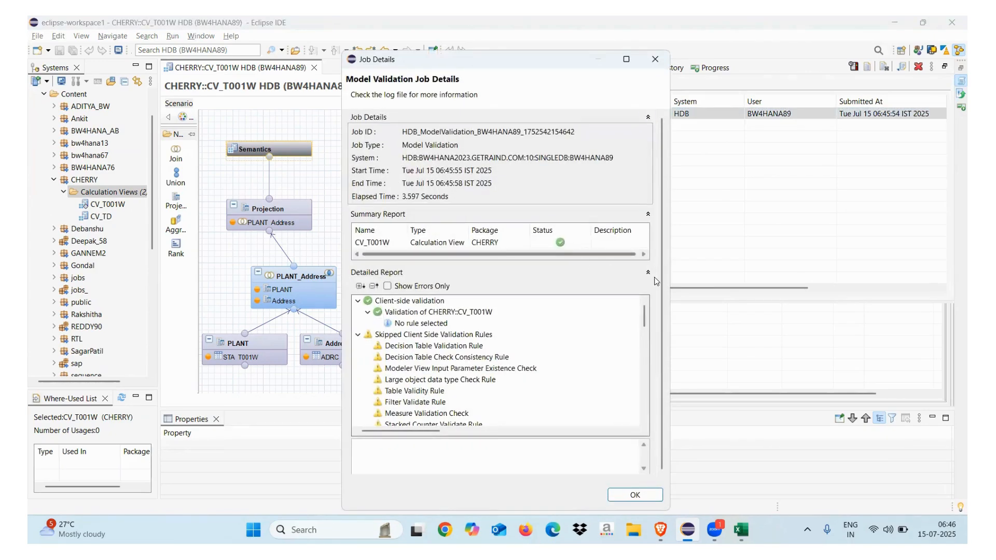
pyautogui.rightClick(799, 283)
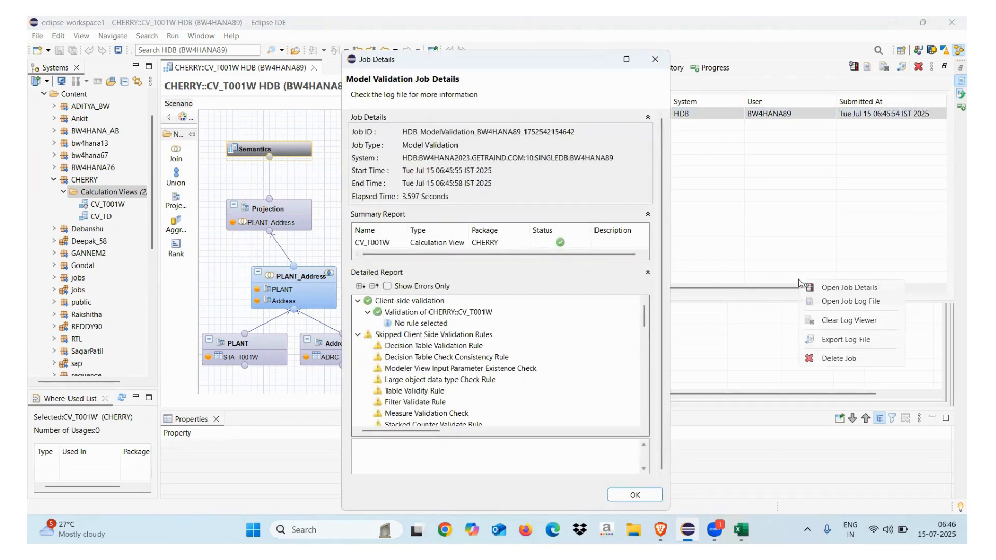
pyautogui.click(655, 59)
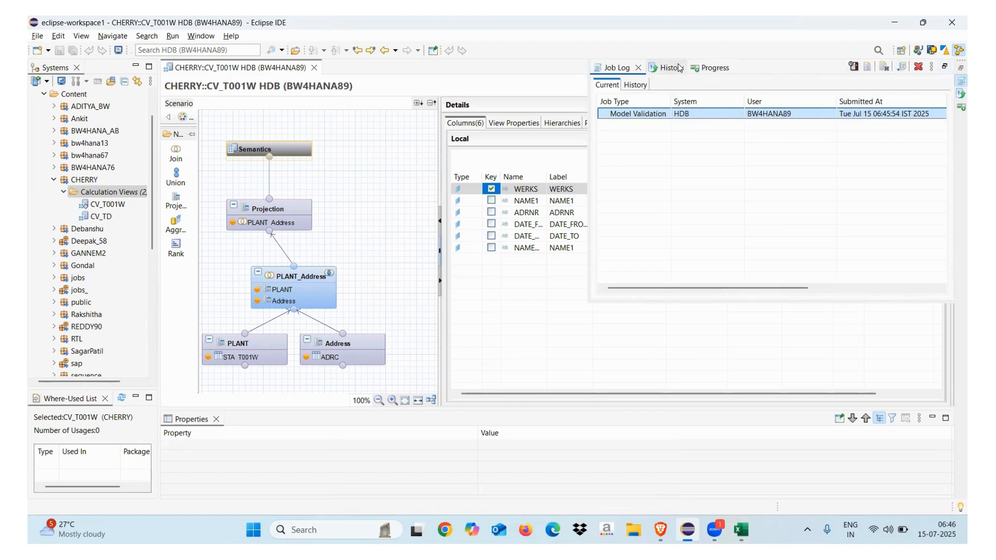
pyautogui.click(639, 68)
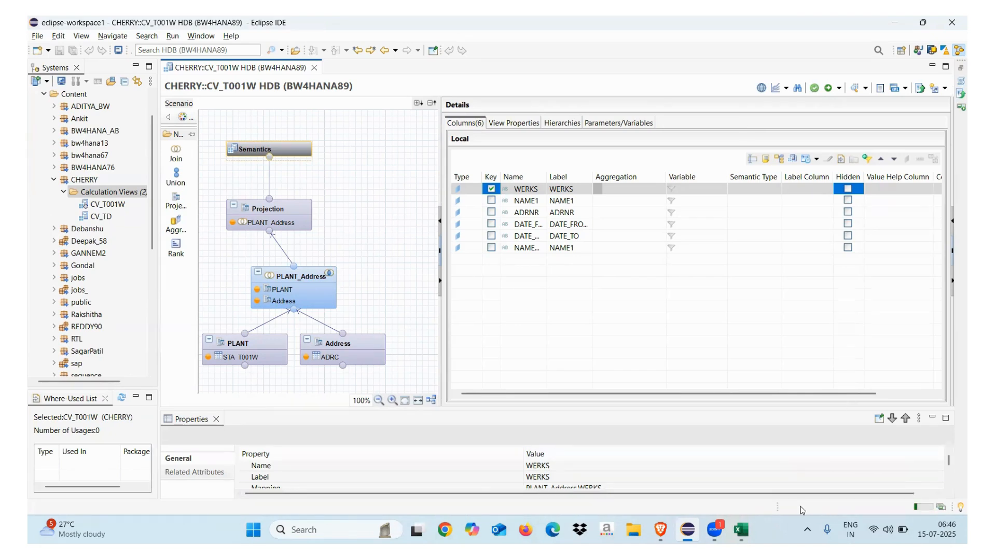
# Step: Check the status of the CV_T001W activation job in the job log
pyautogui.click(961, 81)
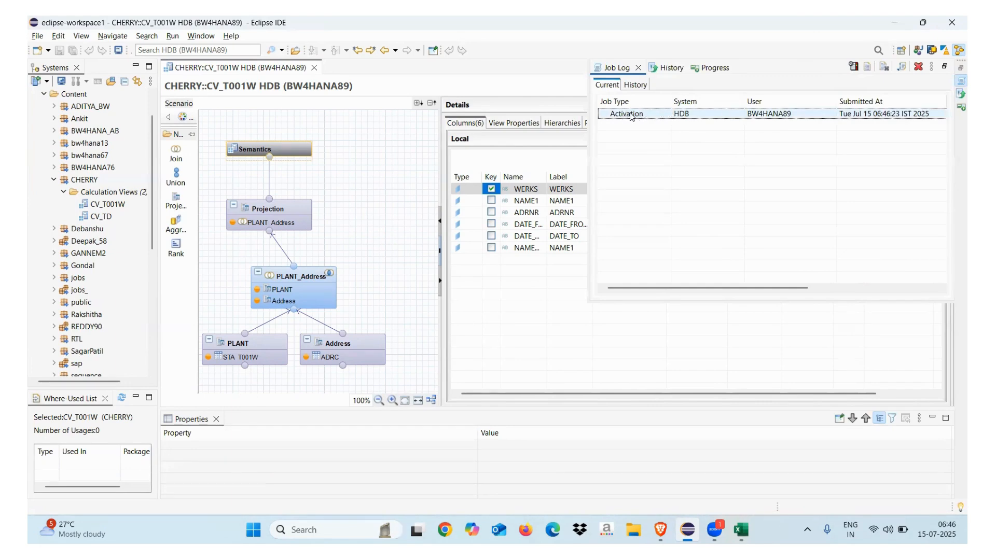
pyautogui.moveTo(588, 144); pyautogui.dragTo(426, 152)
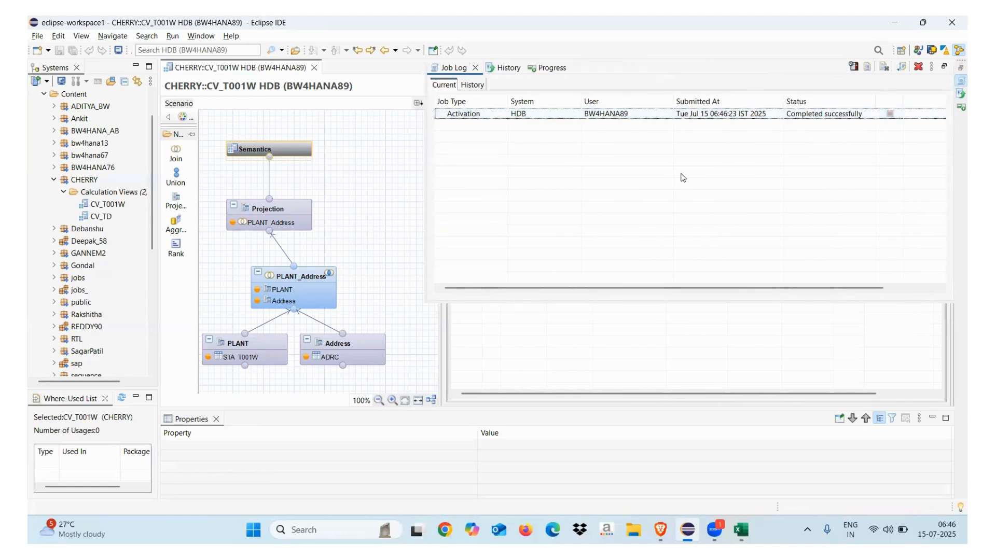
pyautogui.click(476, 68)
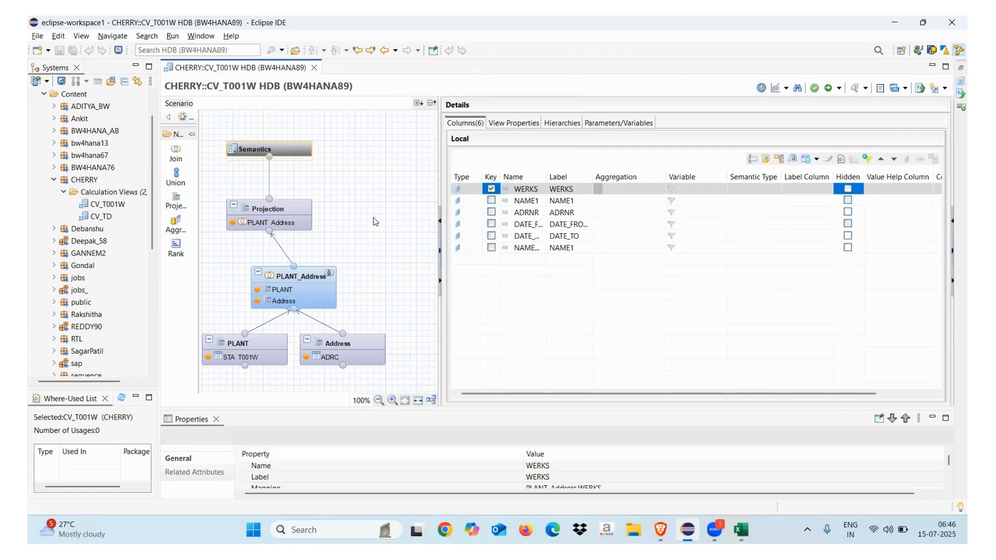
# Step: Try to preview the CV_T001W view's data with WERKS on the labels axis, and close the preview
pyautogui.click(280, 147)
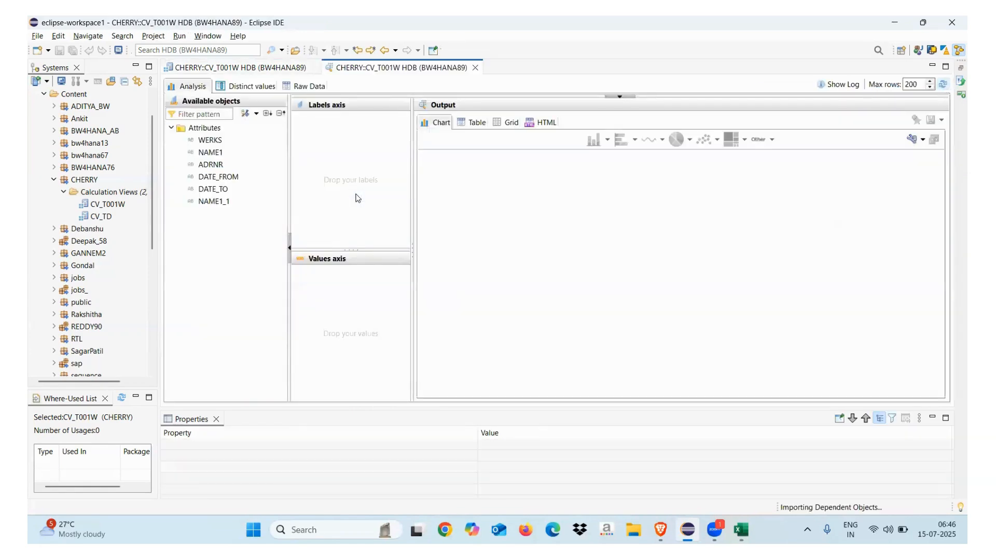
pyautogui.moveTo(207, 144); pyautogui.dragTo(316, 163)
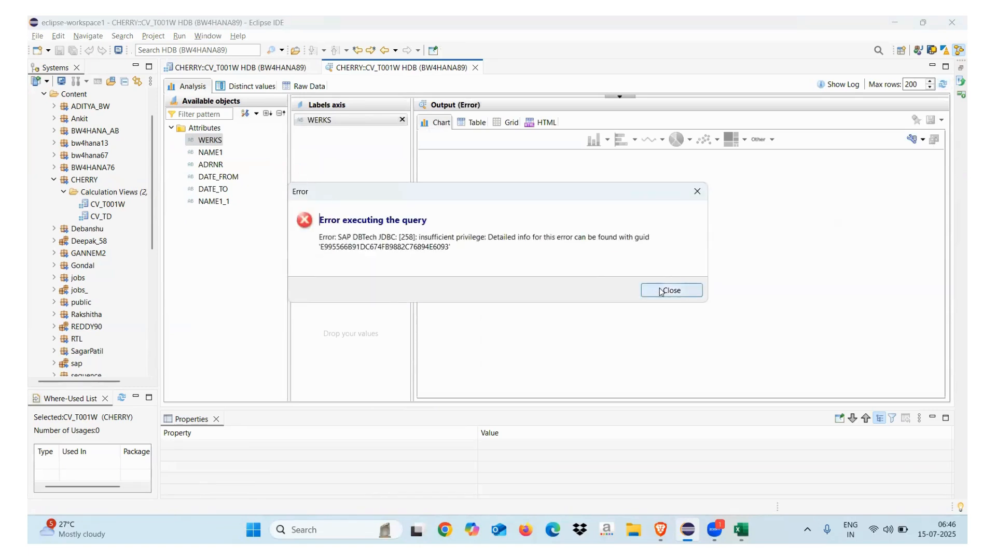
pyautogui.click(660, 291)
pyautogui.click(402, 120)
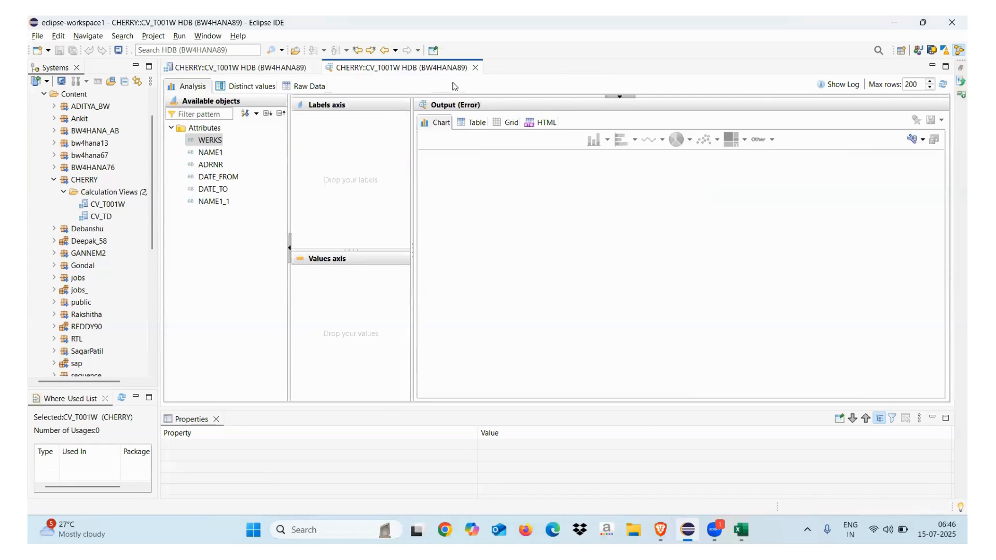
pyautogui.click(475, 69)
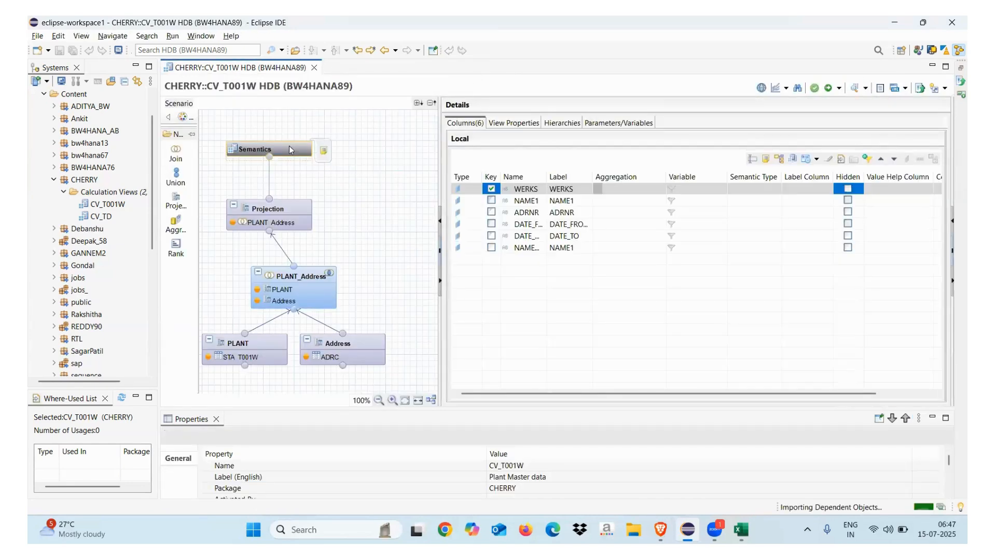
# Step: Set Apply Privileges to blank in the view properties of CV_T001W
pyautogui.click(514, 123)
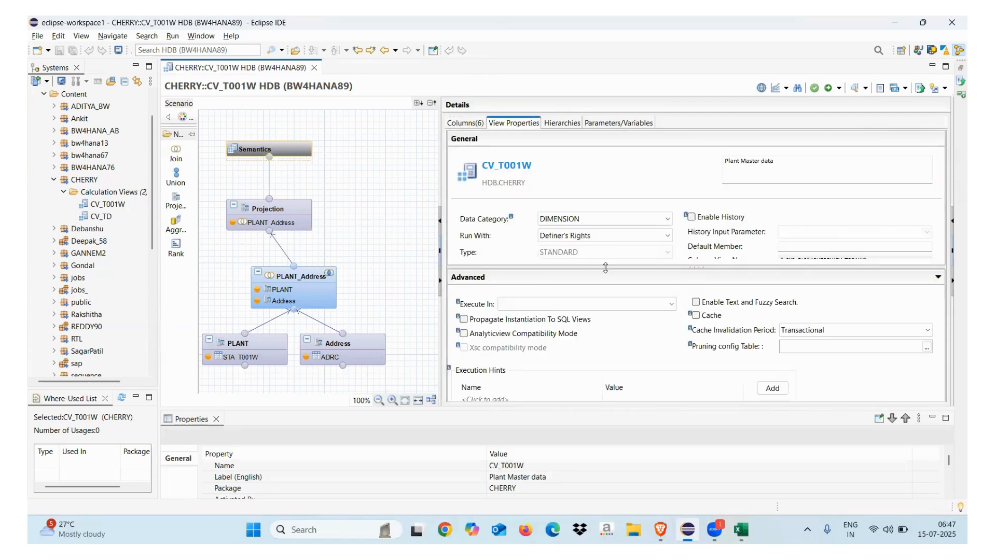
pyautogui.moveTo(605, 267); pyautogui.dragTo(615, 348)
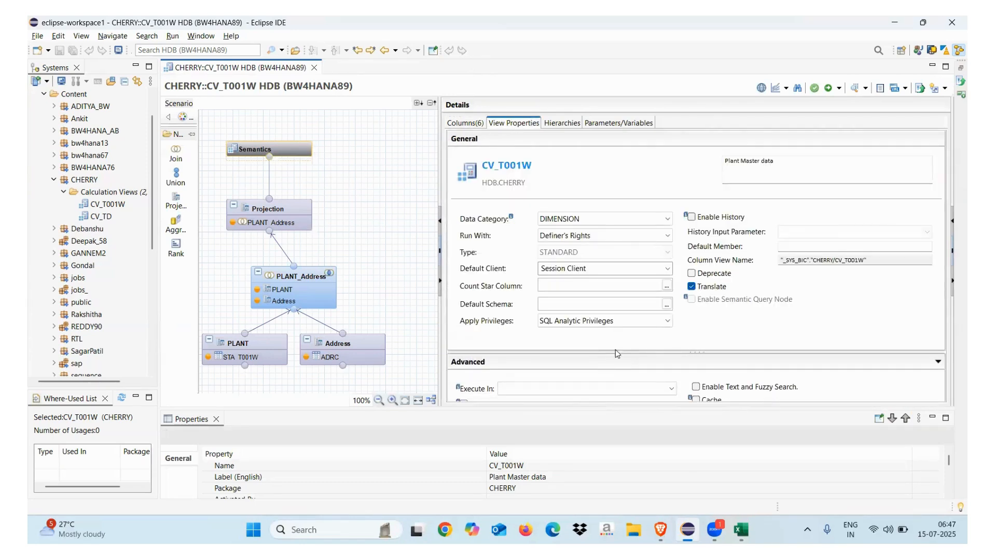
pyautogui.click(643, 322)
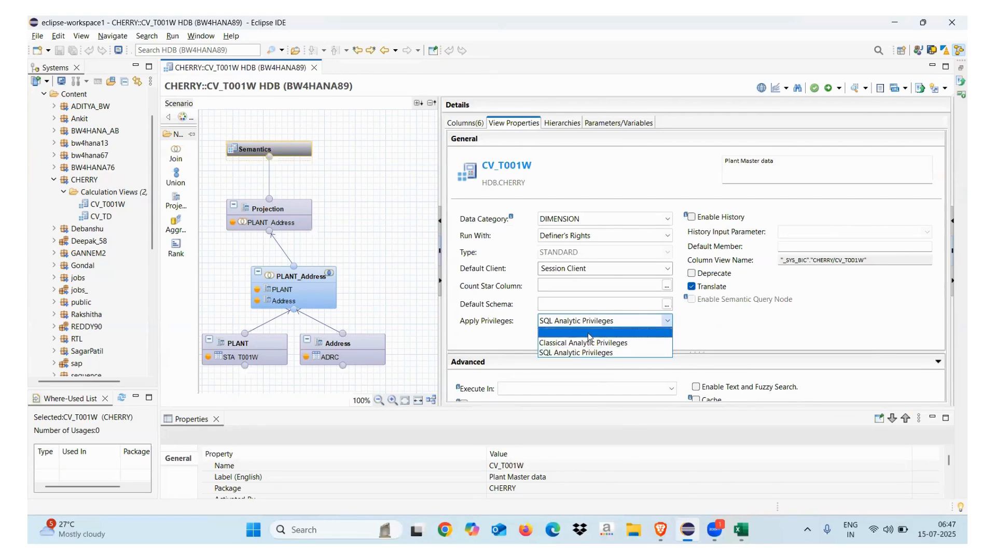
pyautogui.click(588, 334)
# Step: Save and activate the CV_T001W view, and check the activation job's status in the job log
pyautogui.click(840, 89)
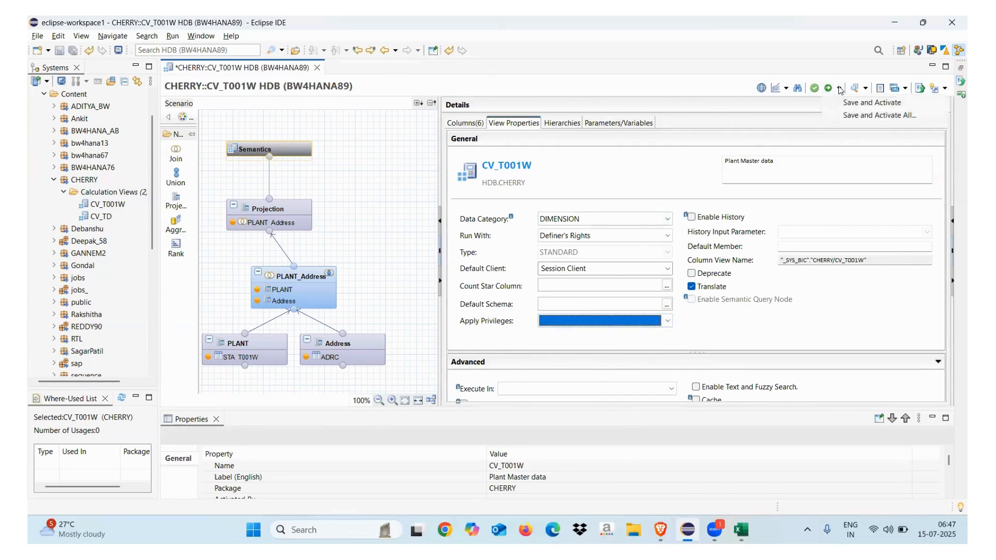
pyautogui.click(851, 102)
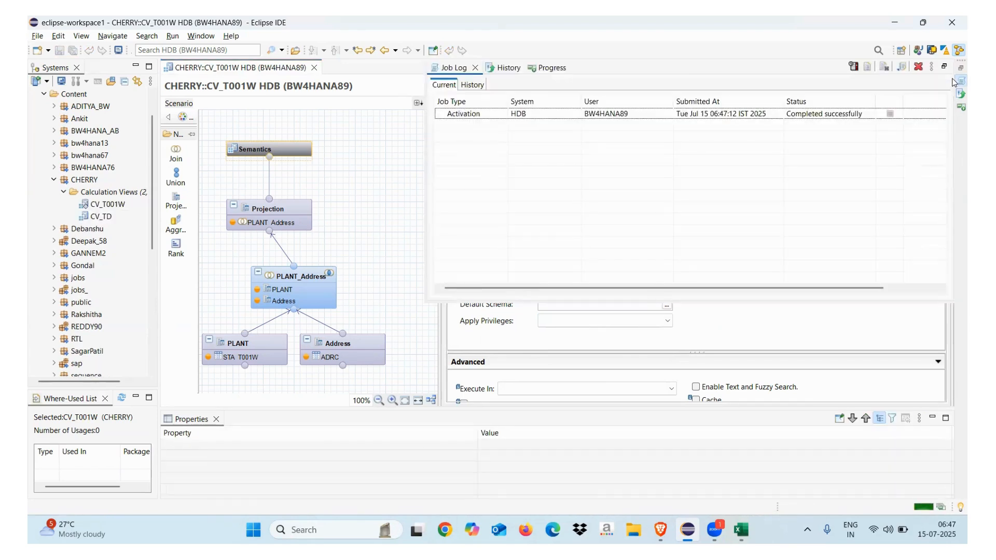
pyautogui.click(474, 68)
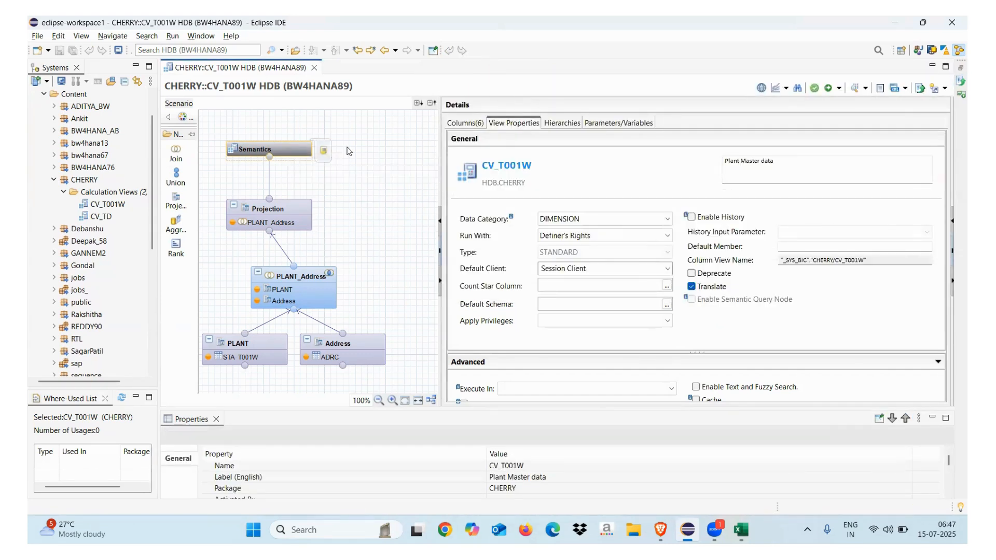
# Step: Preview the CV_T001W view's data as a table with WERKS, NAME1 and ADRNR as labels, and check its raw data
pyautogui.click(323, 150)
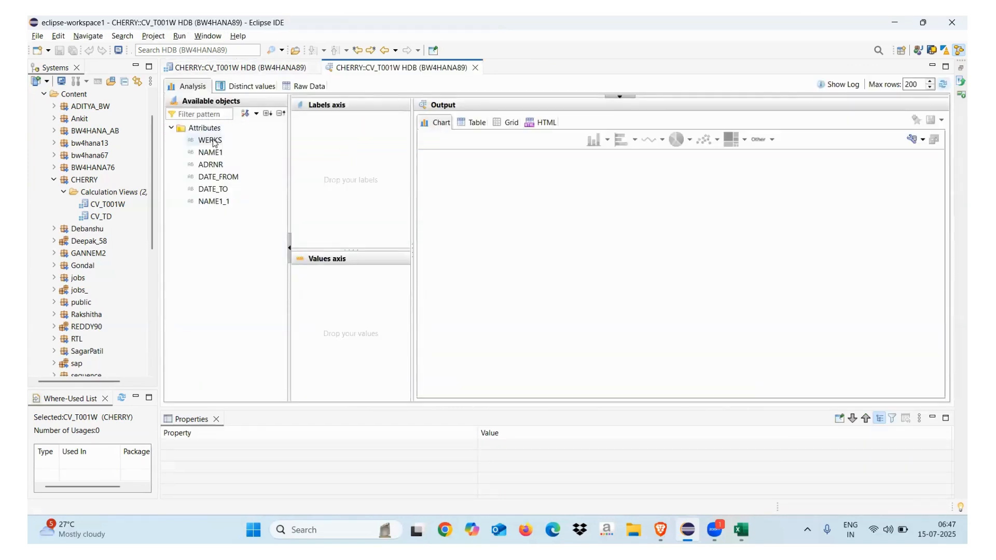
pyautogui.moveTo(213, 141); pyautogui.dragTo(326, 147)
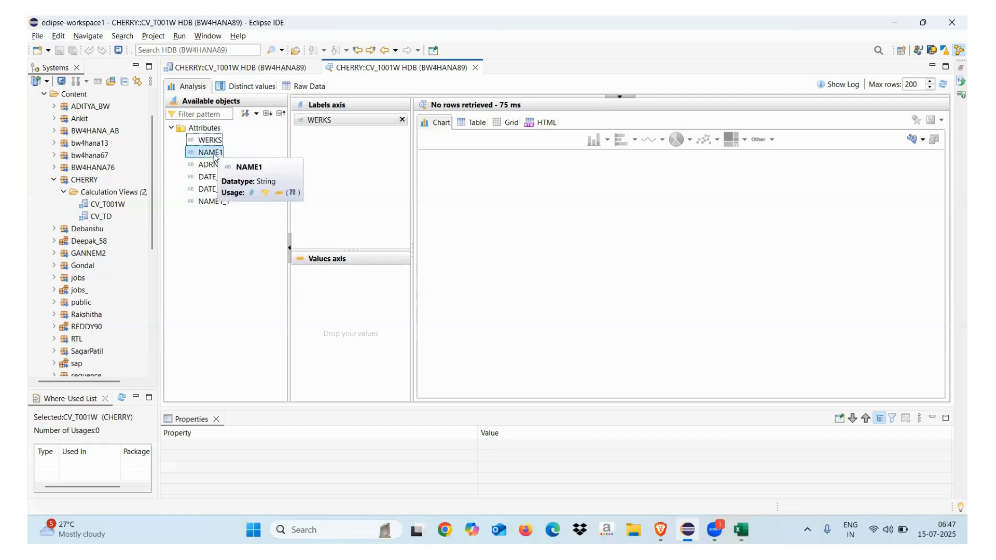
pyautogui.moveTo(215, 157); pyautogui.dragTo(332, 174)
pyautogui.click(475, 125)
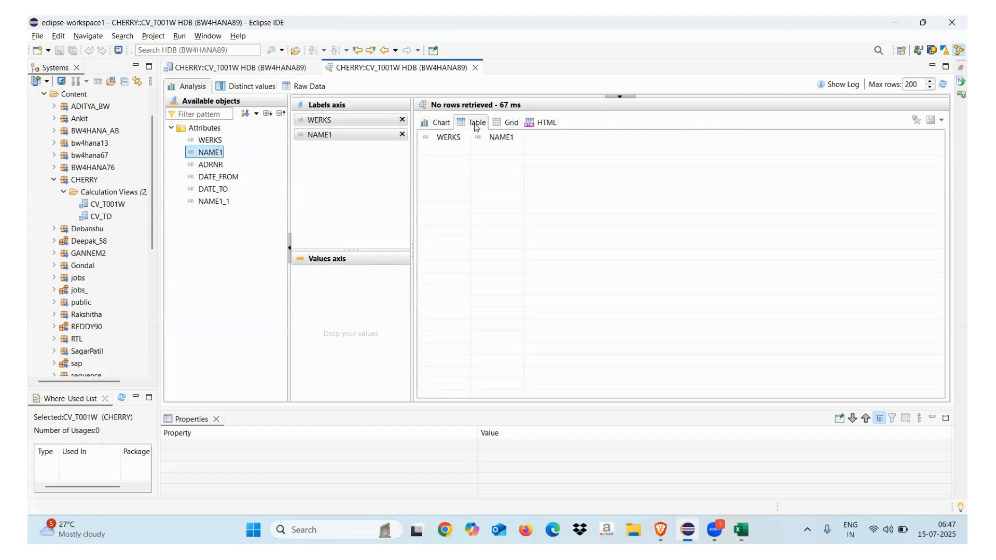
pyautogui.moveTo(210, 165); pyautogui.dragTo(322, 203)
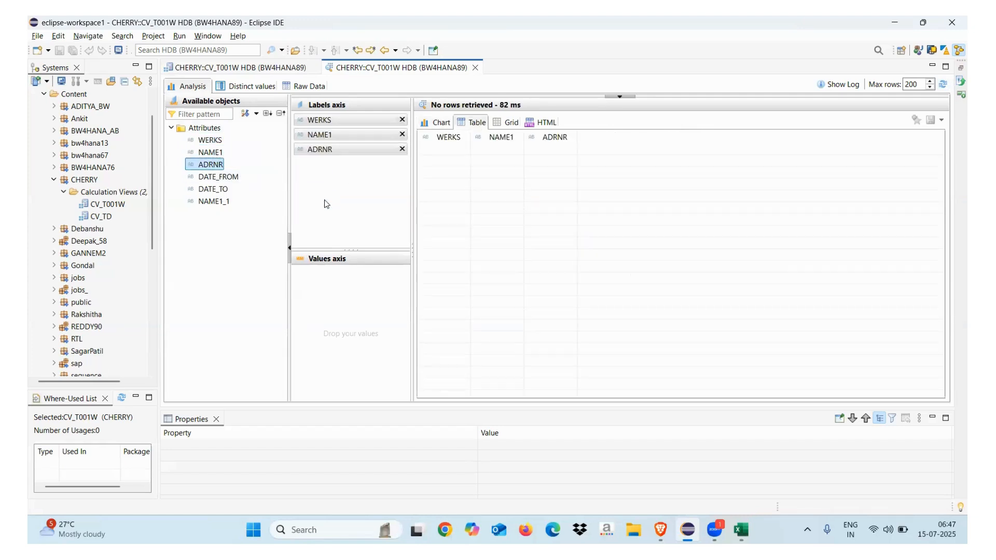
pyautogui.click(306, 87)
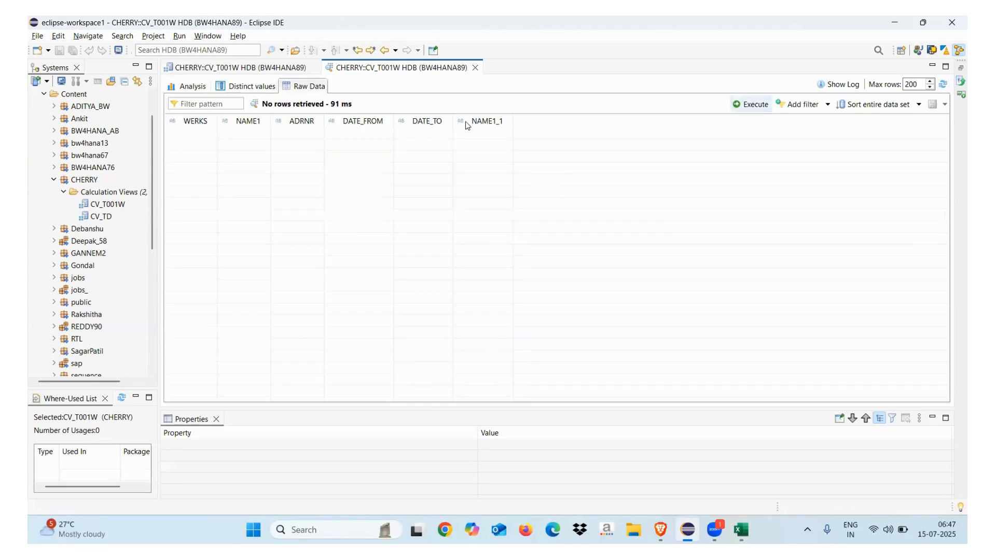
pyautogui.click(476, 68)
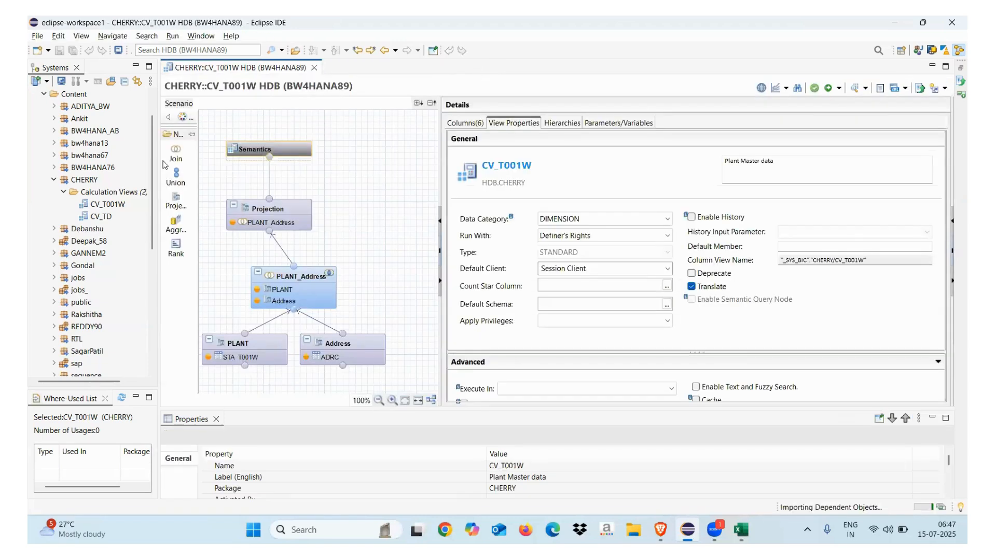
# Step: Preview the PLANT projection's data as a table with WERKS, NAME1 and ADRNR as labels
pyautogui.click(53, 181)
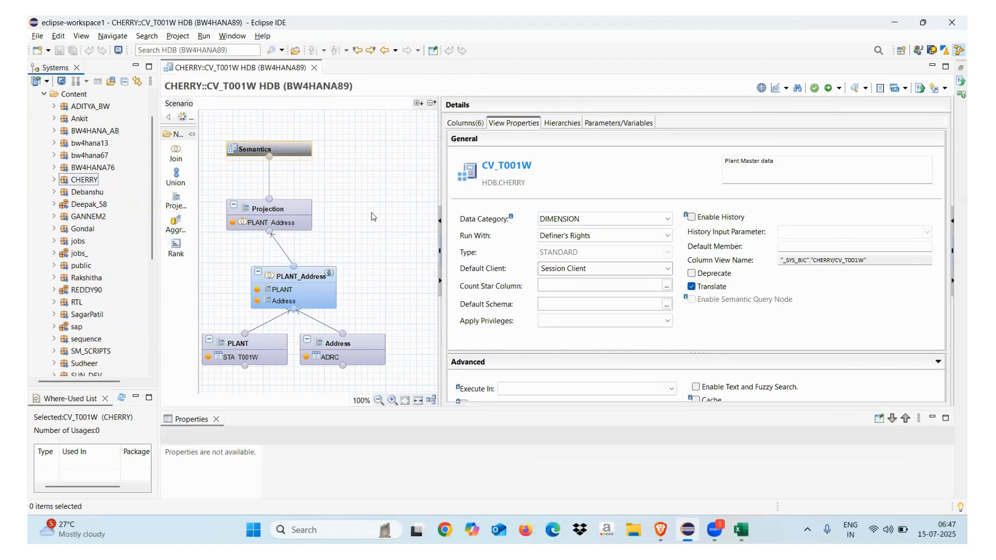
pyautogui.click(263, 338)
pyautogui.rightClick(264, 338)
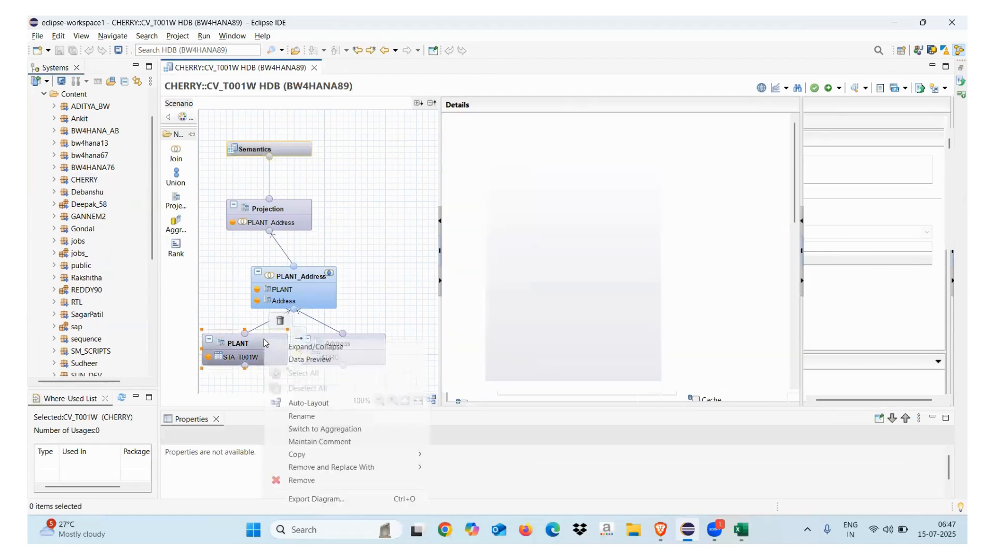
pyautogui.click(295, 358)
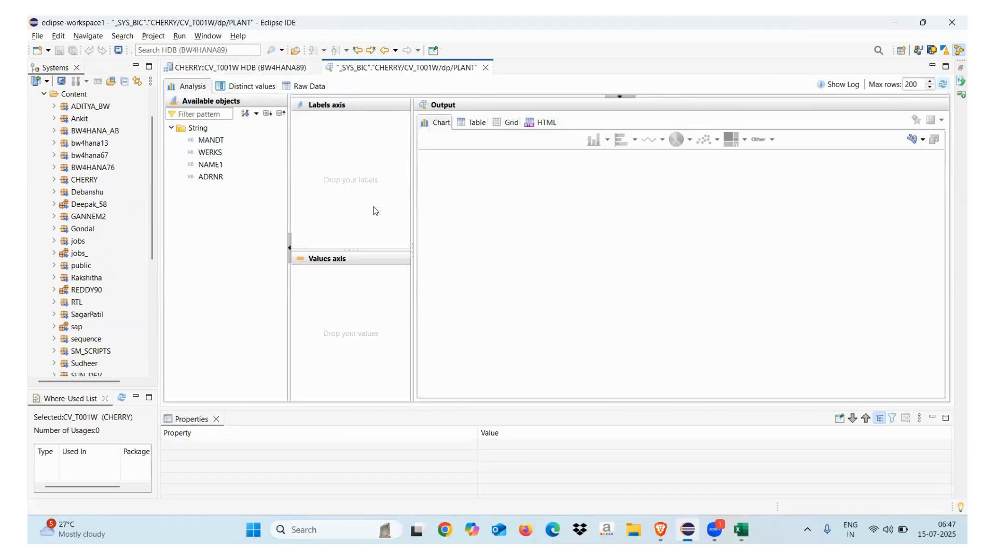
pyautogui.click(210, 152)
pyautogui.moveTo(212, 153); pyautogui.dragTo(343, 165)
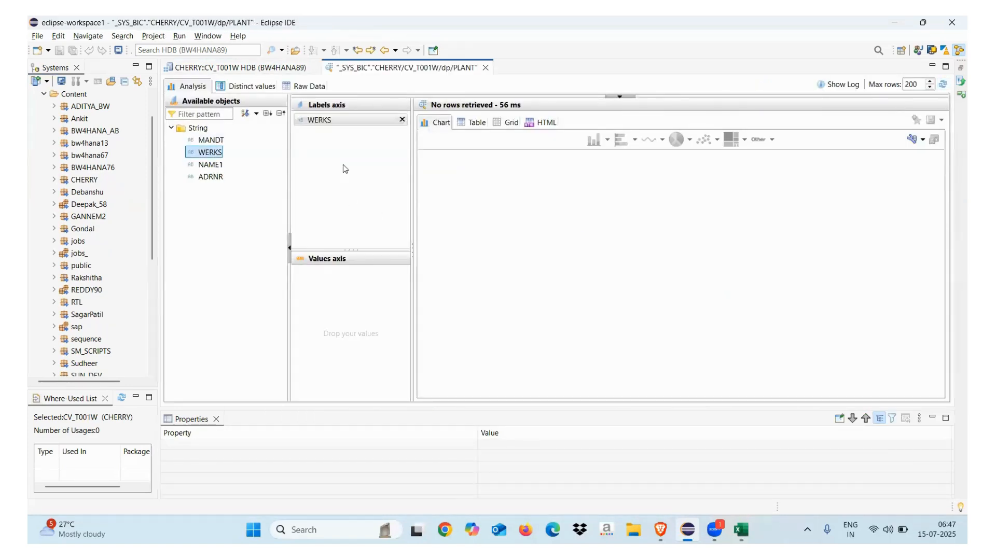
pyautogui.moveTo(210, 164); pyautogui.dragTo(344, 182)
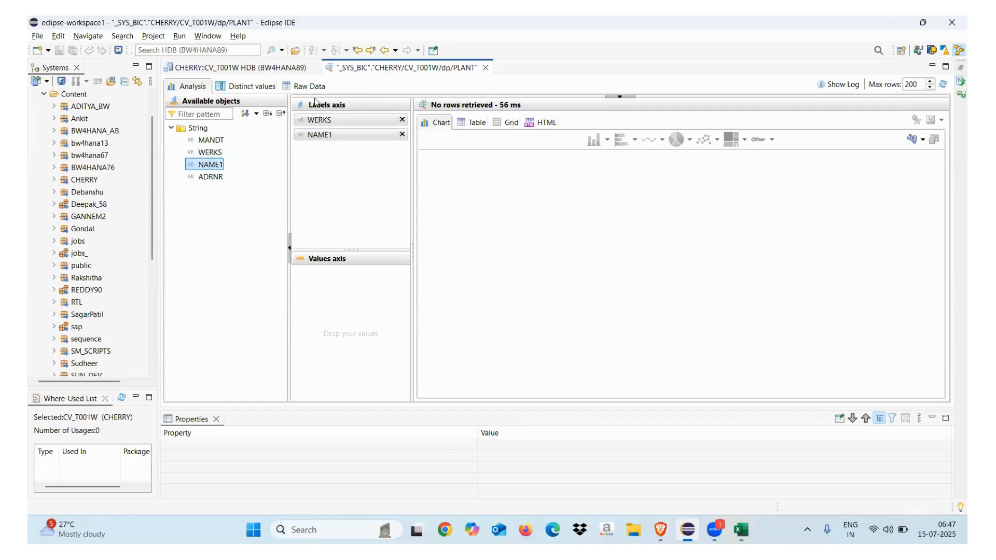
pyautogui.click(473, 125)
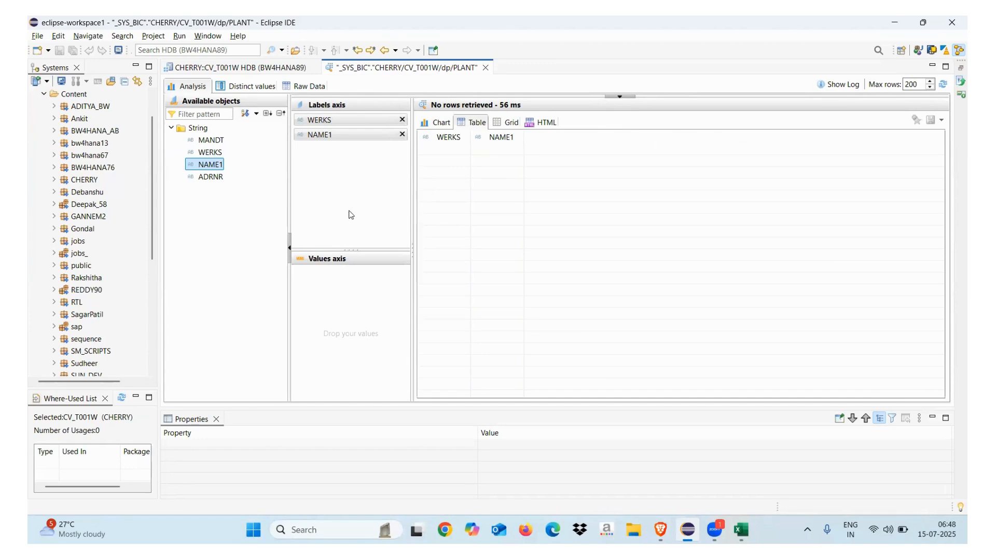
pyautogui.moveTo(220, 182); pyautogui.dragTo(369, 219)
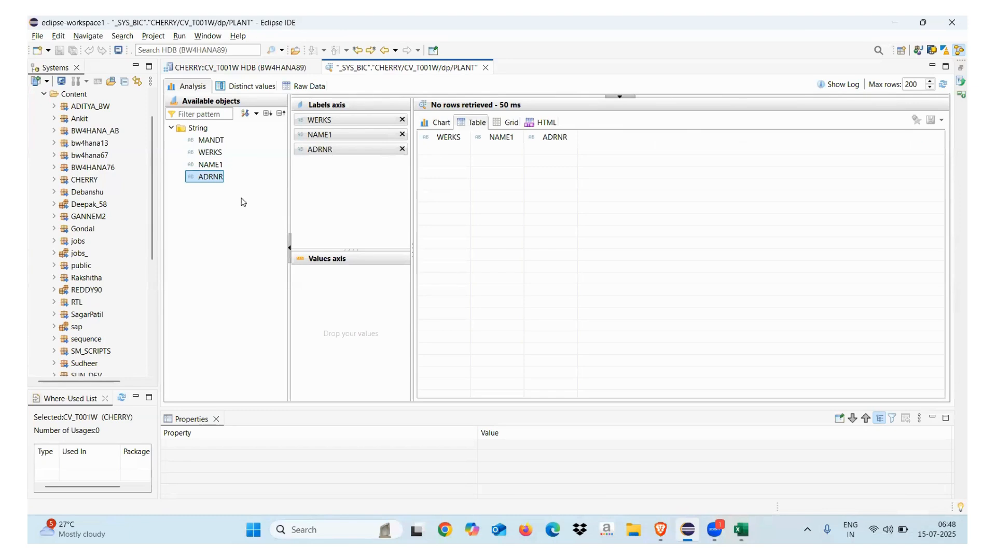
pyautogui.click(486, 68)
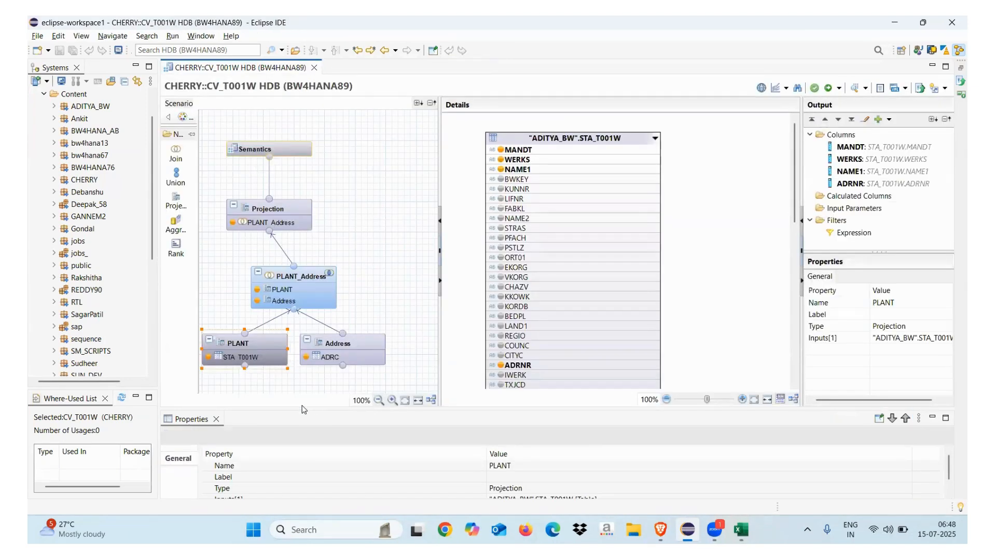
# Step: Switch to the Excel notes workbook and enter "SAP HANA Development for Master data" in cell F3
pyautogui.click(741, 529)
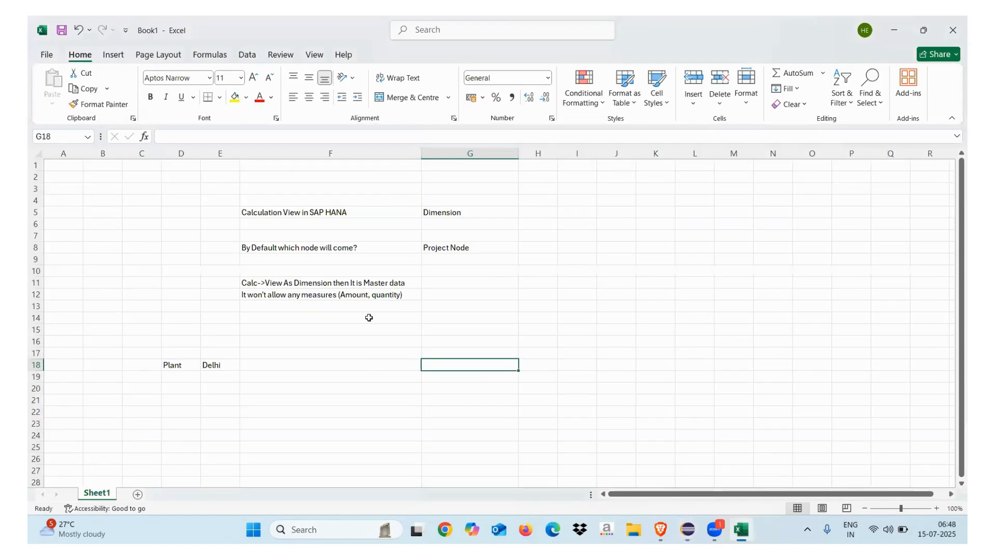
pyautogui.click(590, 213)
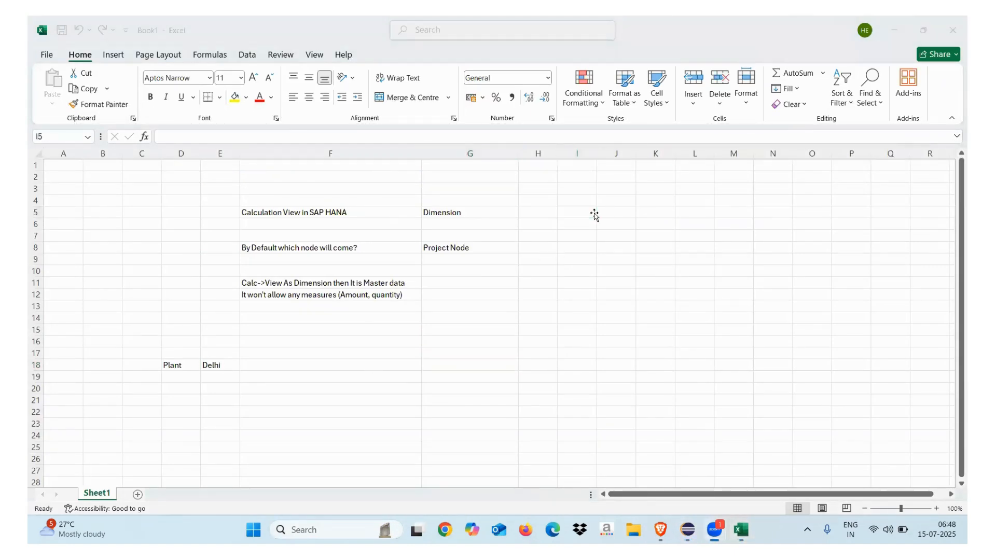
pyautogui.click(306, 191)
pyautogui.write('SAP HA')
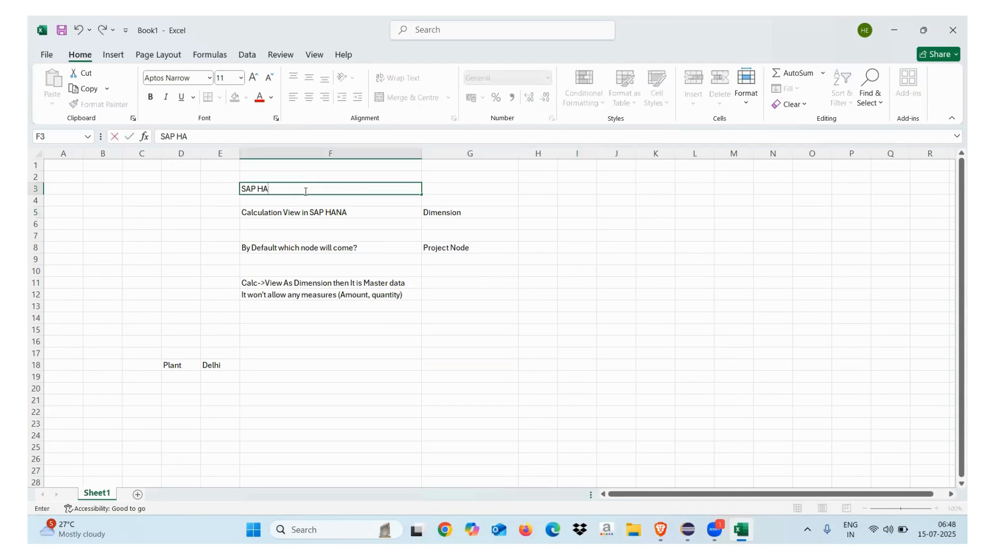
pyautogui.write('NA Developme')
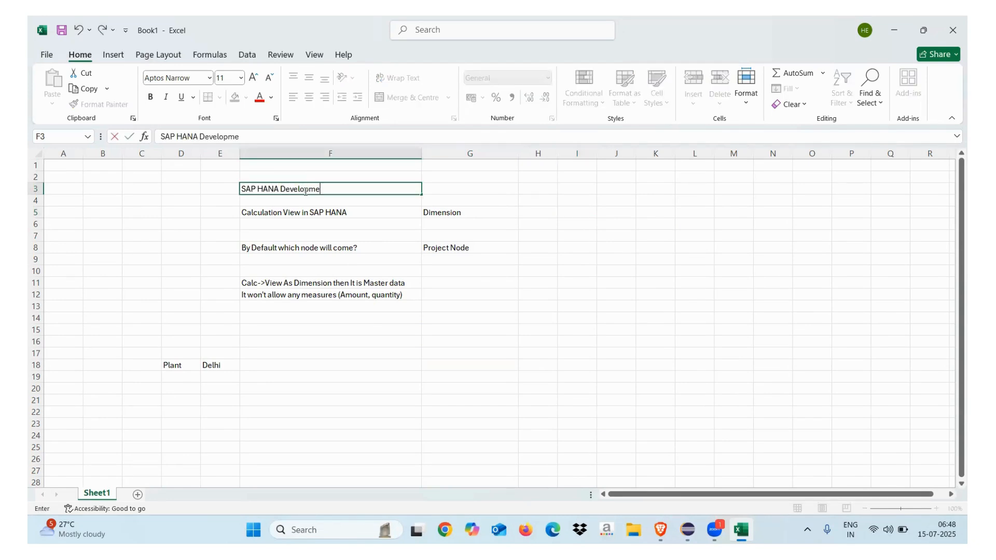
pyautogui.write('nt for Master data')
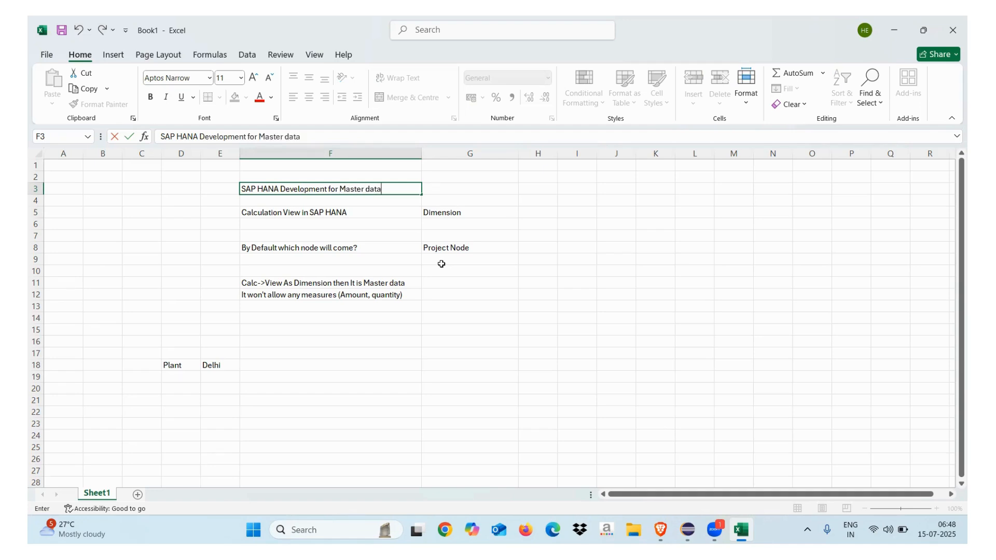
pyautogui.click(463, 295)
# Step: Enter 0PLANT in cell K3 and widen column K
pyautogui.click(655, 186)
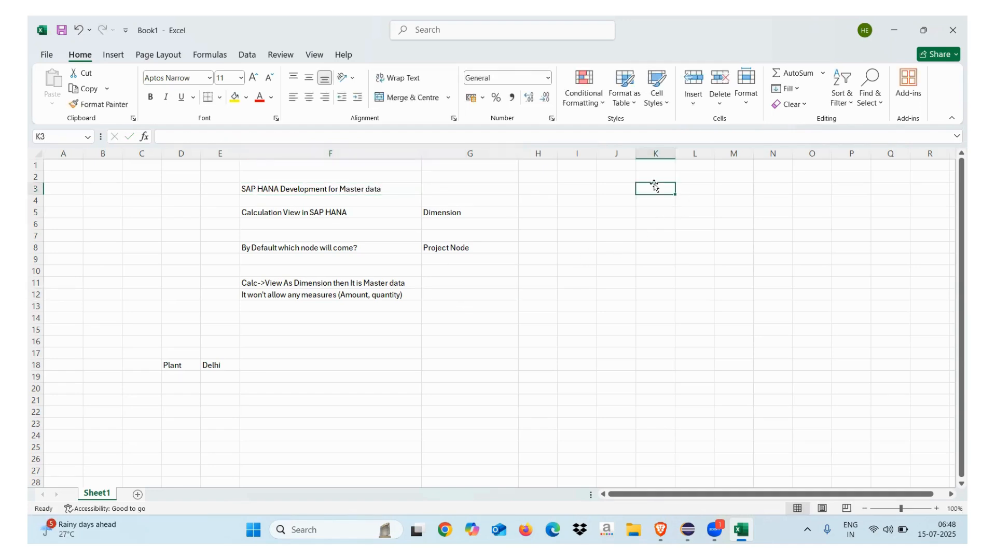
pyautogui.write('0PLA')
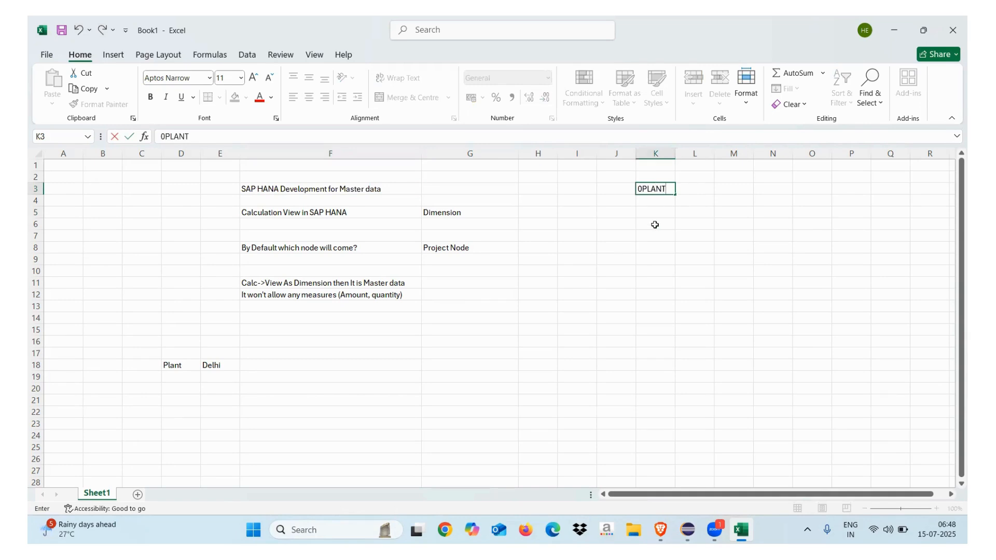
pyautogui.write('NT')
pyautogui.click(654, 224)
pyautogui.moveTo(675, 153); pyautogui.dragTo(704, 153)
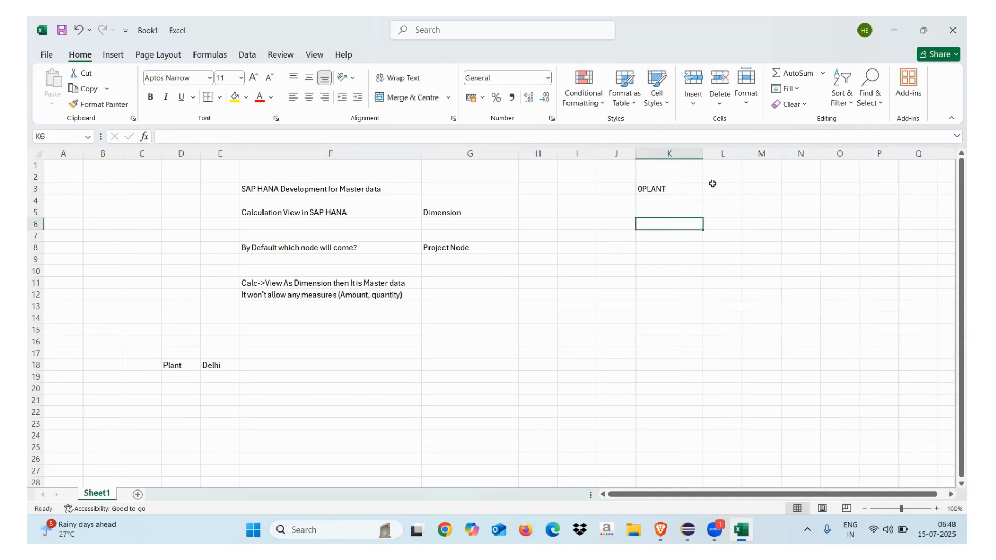
# Step: Enter "Activate it" in cell L3 beside 0PLANT
pyautogui.click(714, 189)
pyautogui.write('Activate it')
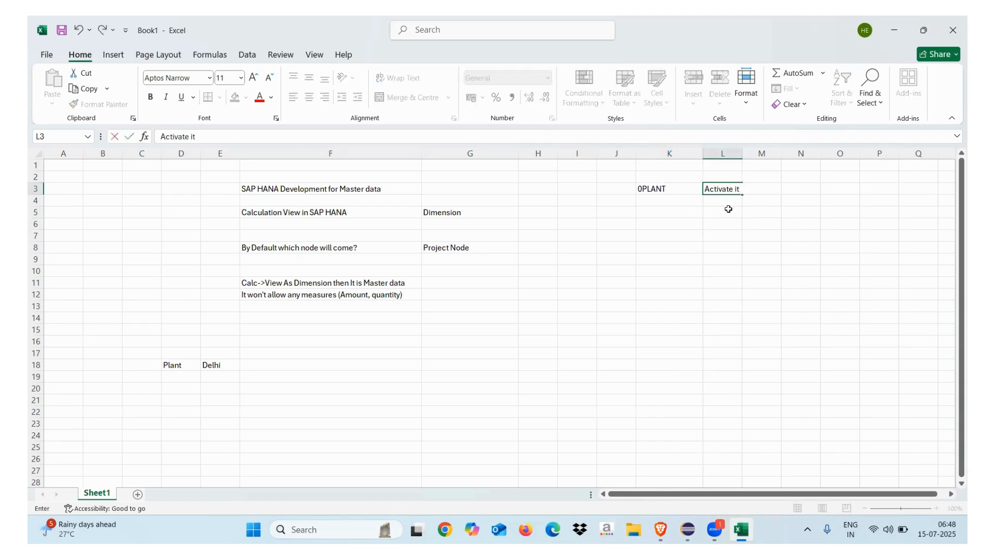
pyautogui.click(728, 251)
pyautogui.click(653, 188)
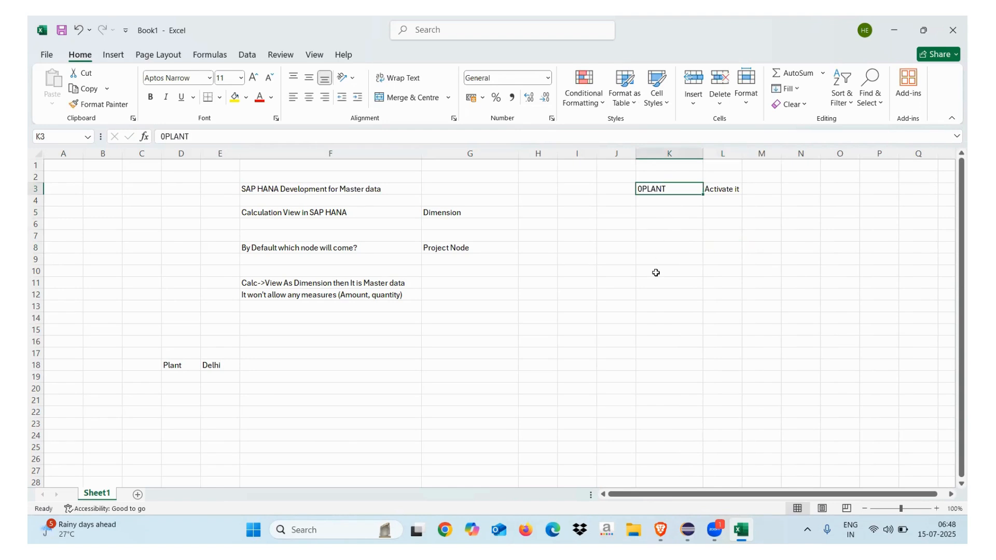
# Step: Enter S/4HANA in cell K21 and the data source name 0PLANT_ATTR in cell K23
pyautogui.click(655, 403)
pyautogui.write('S')
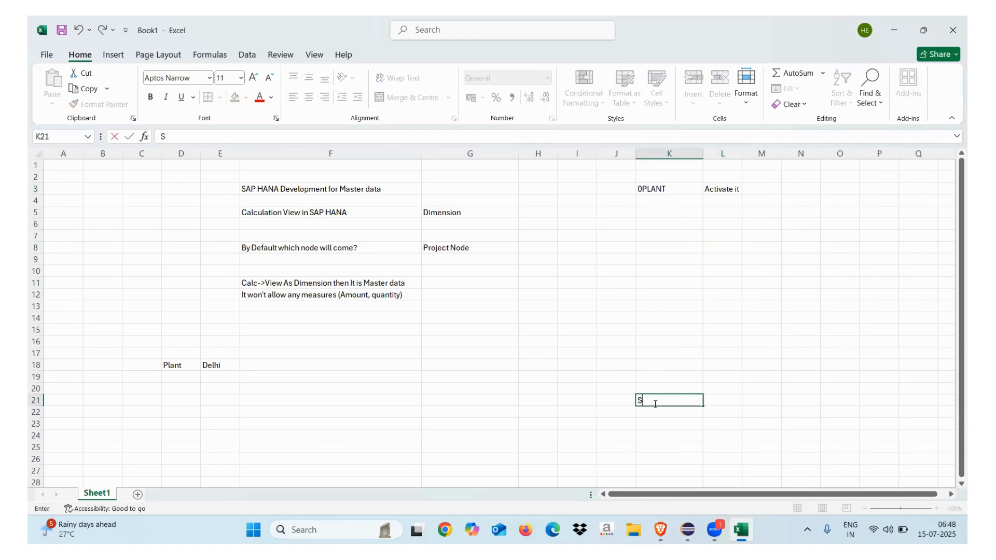
pyautogui.write('/4HANA')
pyautogui.click(652, 425)
pyautogui.write('0P')
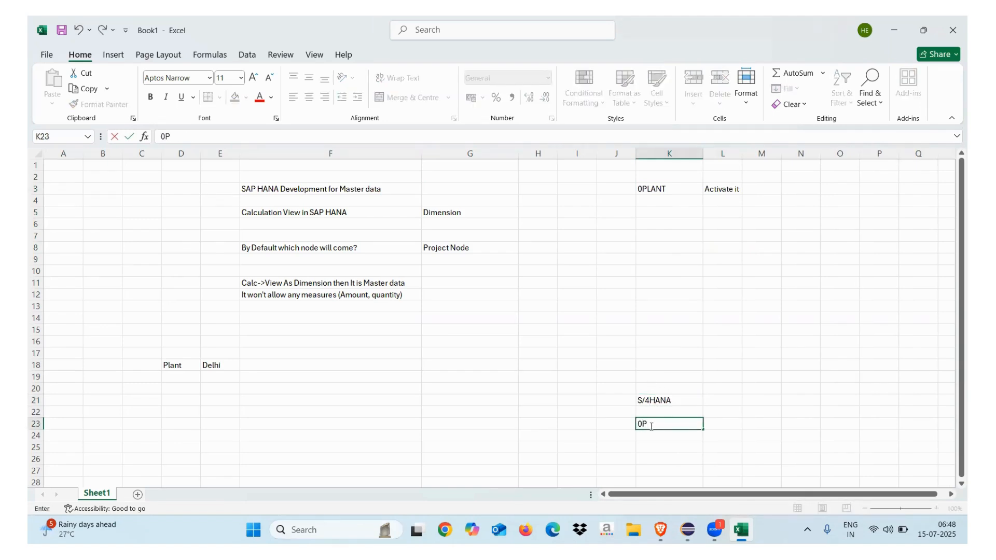
pyautogui.write('LANT_ATTR')
pyautogui.press('Return')
# Step: Note the source table T001W in cell L23 beside 0PLANT_ATTR
pyautogui.click(716, 423)
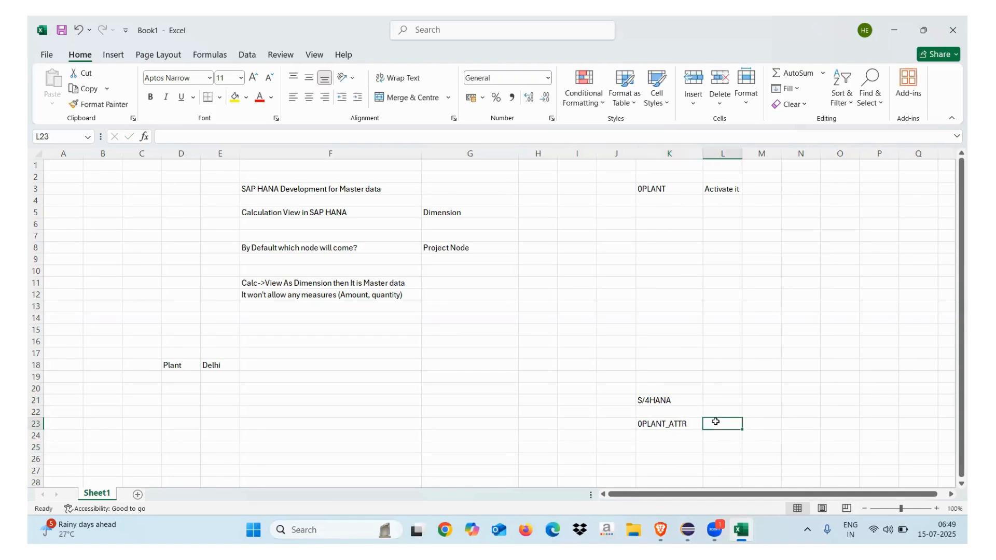
pyautogui.write('T001W')
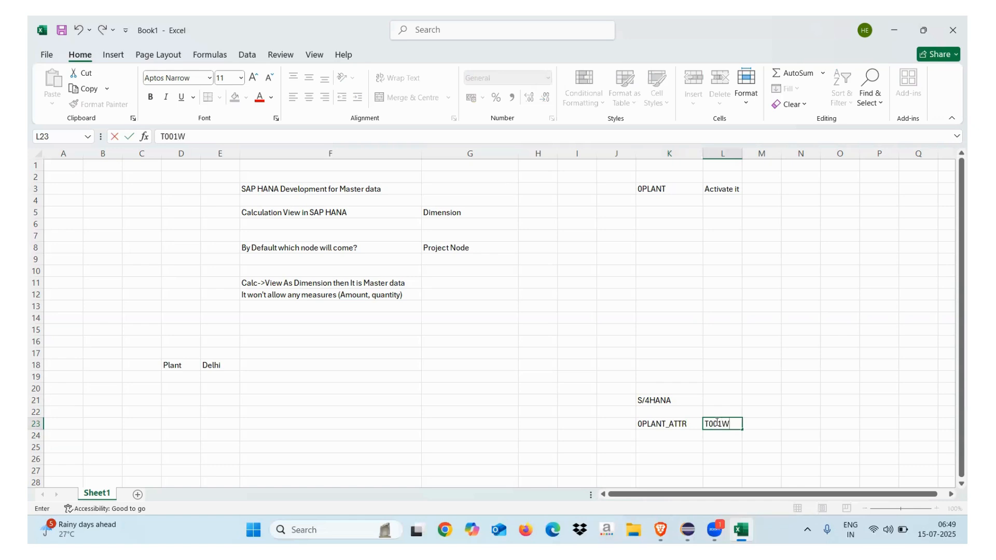
pyautogui.click(726, 449)
pyautogui.moveTo(672, 424); pyautogui.dragTo(723, 424)
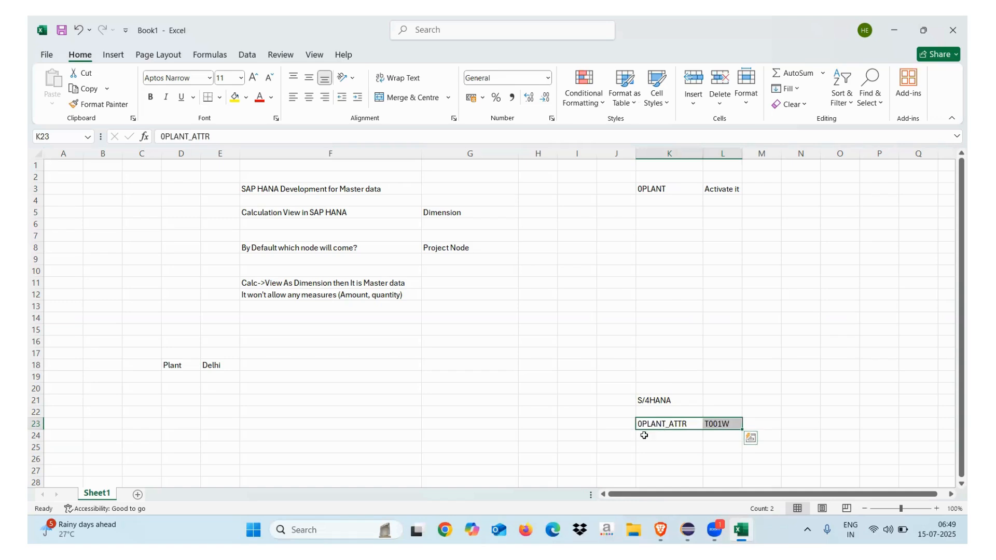
# Step: Enter the transaction codes RSA5 in cell J23 and RSA6 in cell J25
pyautogui.click(611, 422)
pyautogui.write('RSA5')
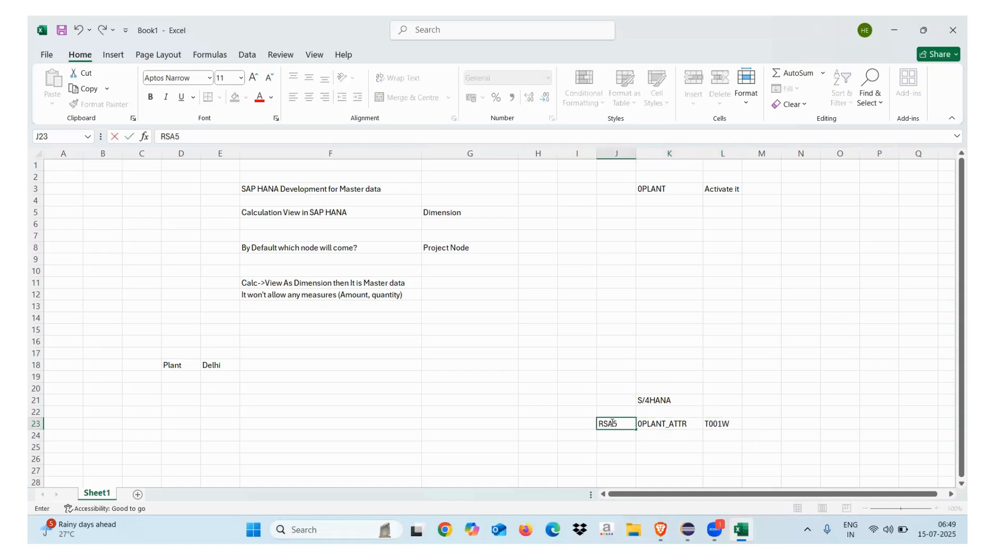
pyautogui.click(617, 448)
pyautogui.write('RSA')
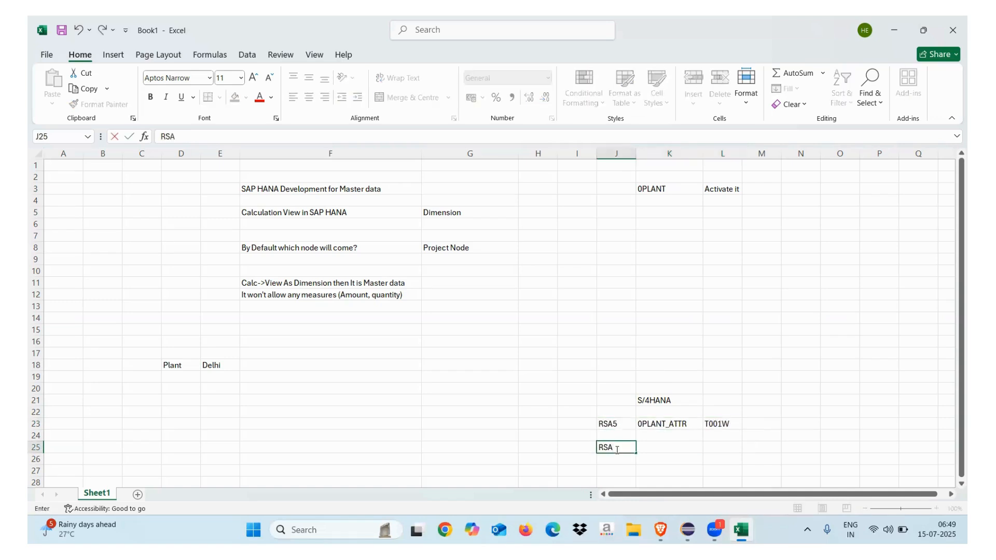
pyautogui.write('6')
pyautogui.click(664, 448)
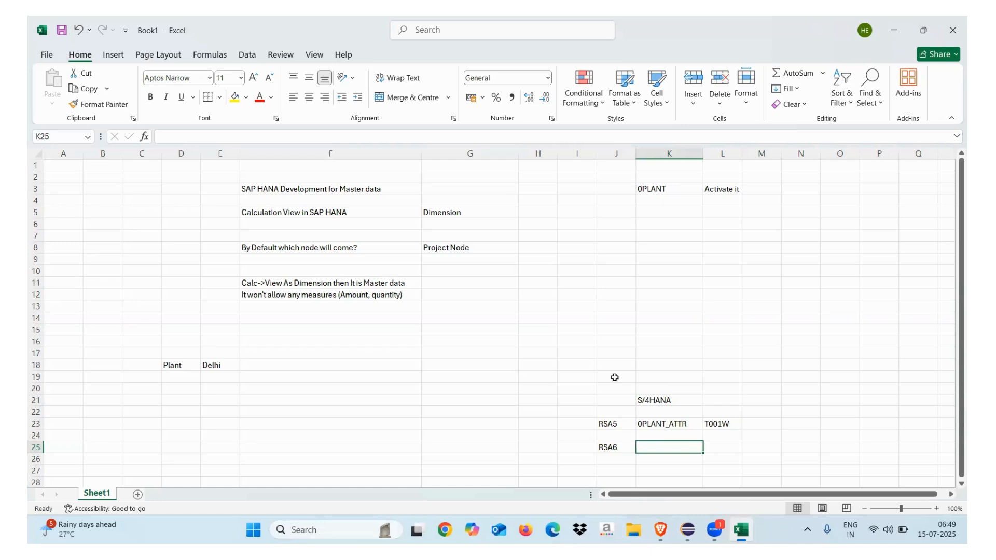
# Step: Enter BW in cell J16 and RSDS in cell K16
pyautogui.click(616, 340)
pyautogui.write('B')
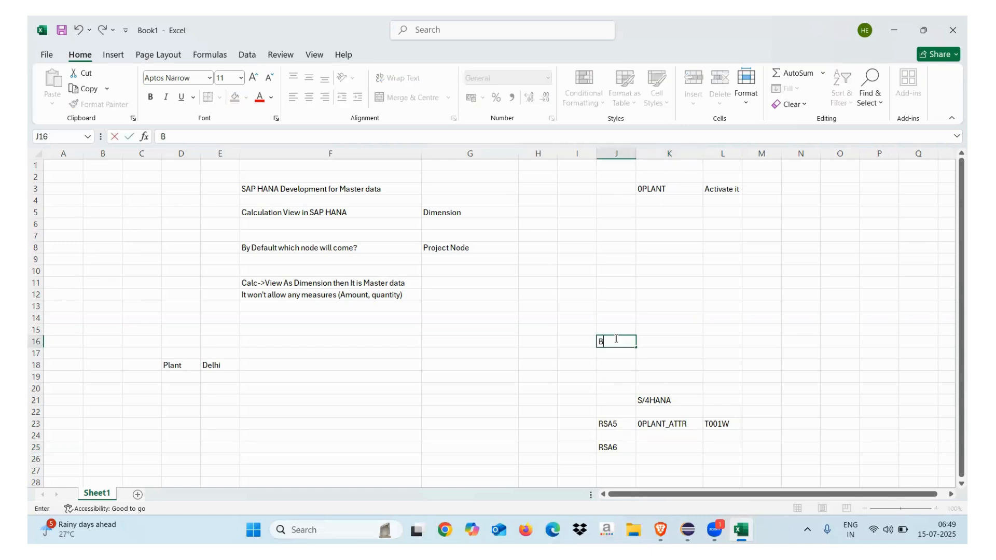
pyautogui.write('W')
pyautogui.click(660, 339)
pyautogui.write('RSD')
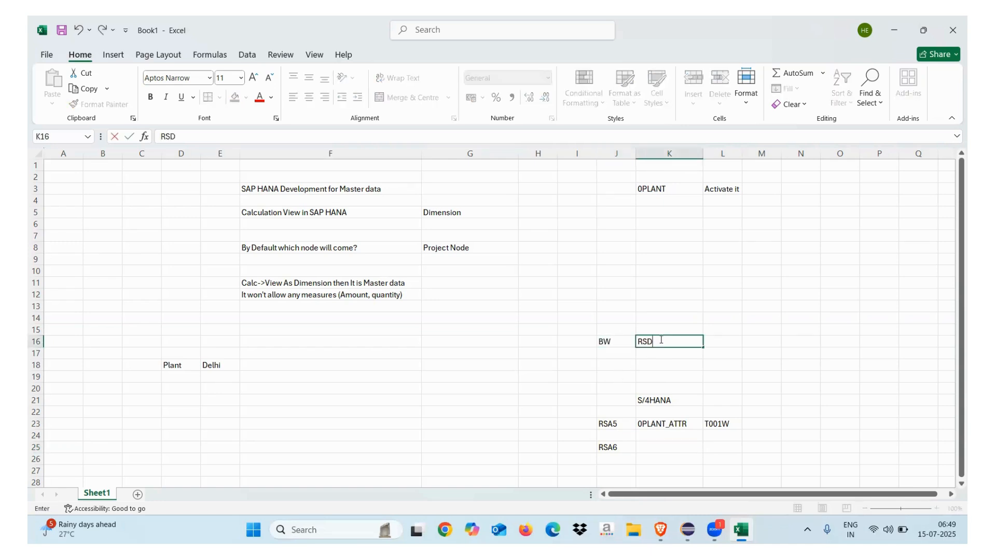
pyautogui.write('S')
pyautogui.click(667, 364)
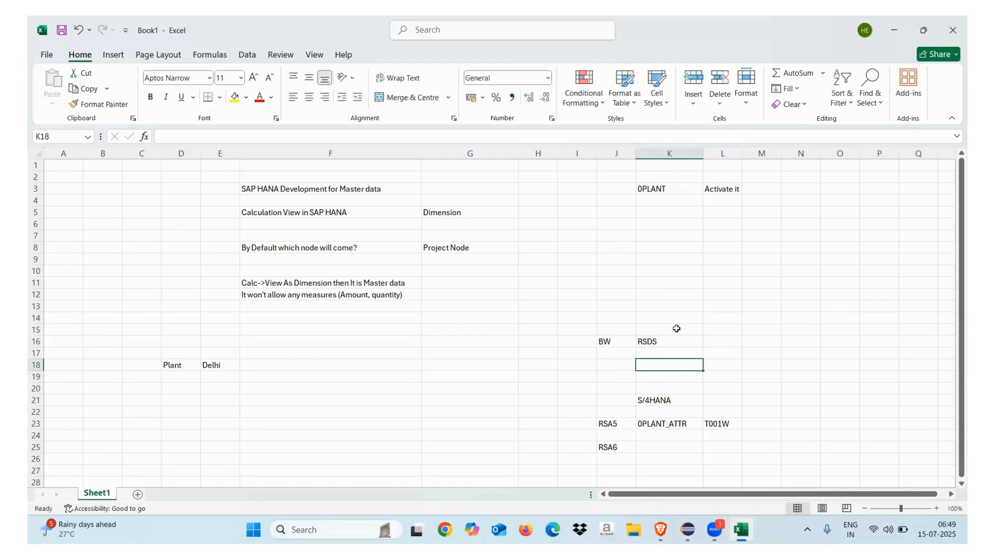
pyautogui.click(619, 295)
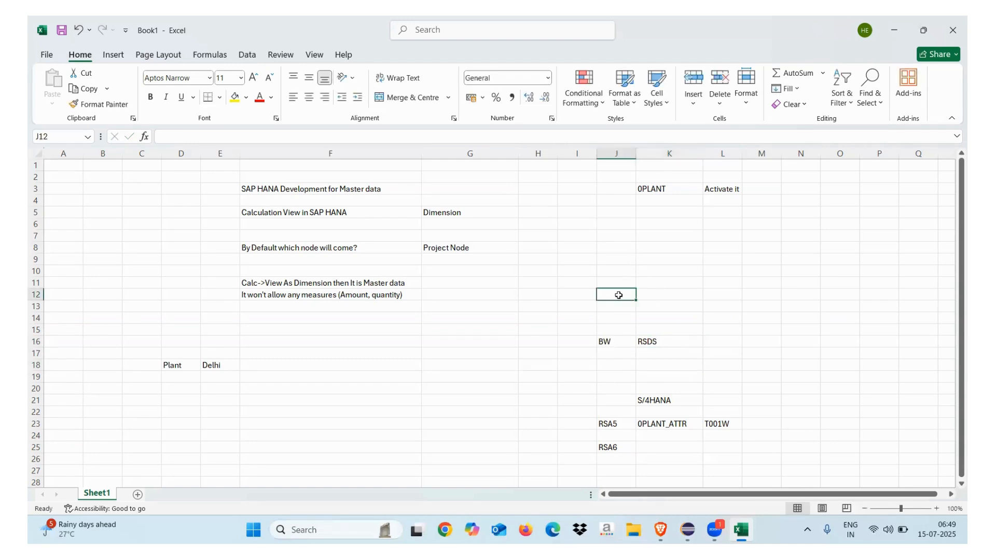
# Step: Copy the 0PLANT_ATTR entry from cell K23 into cell K10
pyautogui.click(645, 425)
pyautogui.hotkey('ctrl', 'c')
pyautogui.click(646, 269)
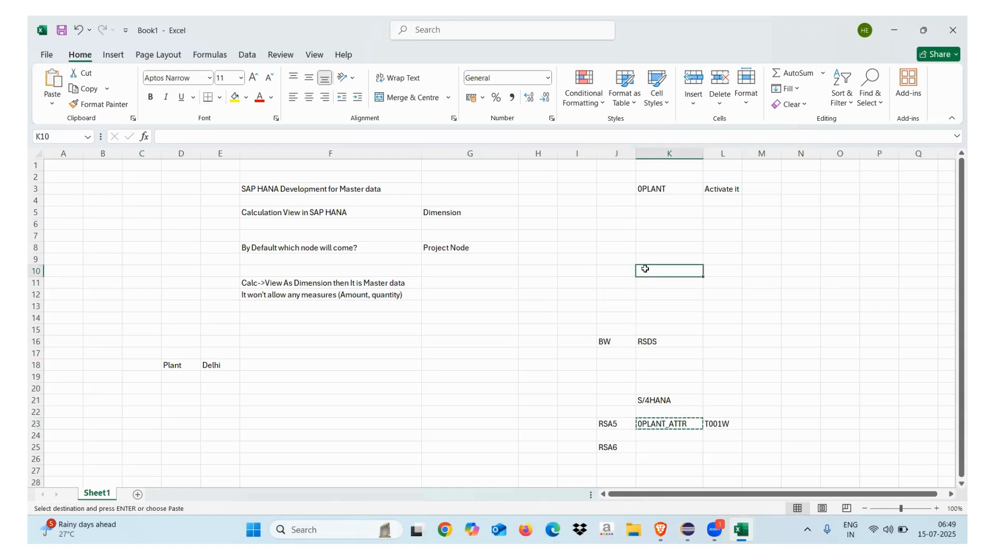
pyautogui.hotkey('ctrl', 'v')
pyautogui.click(648, 187)
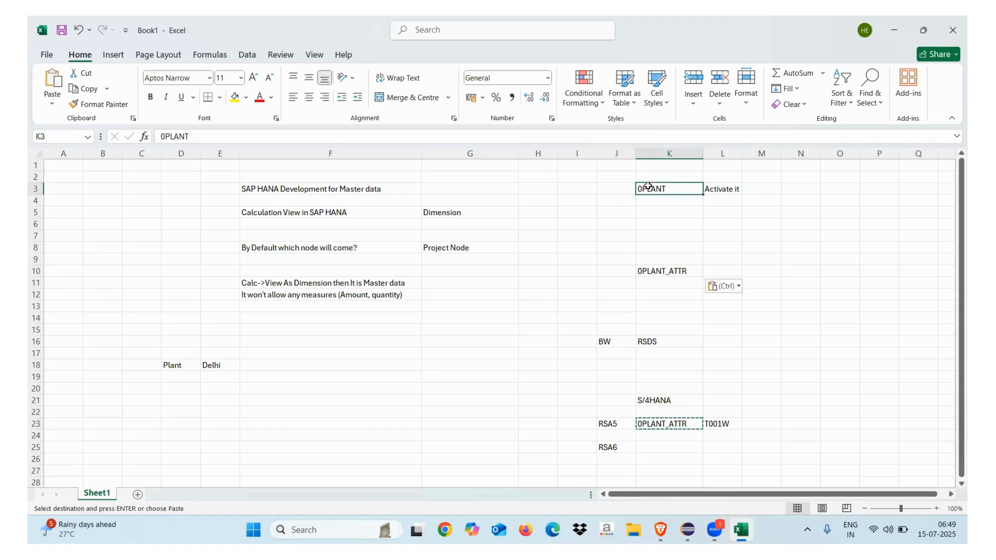
# Step: Enter "Transformation" in cell K7, correcting its spelling, and DTP in cell K8
pyautogui.click(646, 237)
pyautogui.press('Escape')
pyautogui.write('Trans')
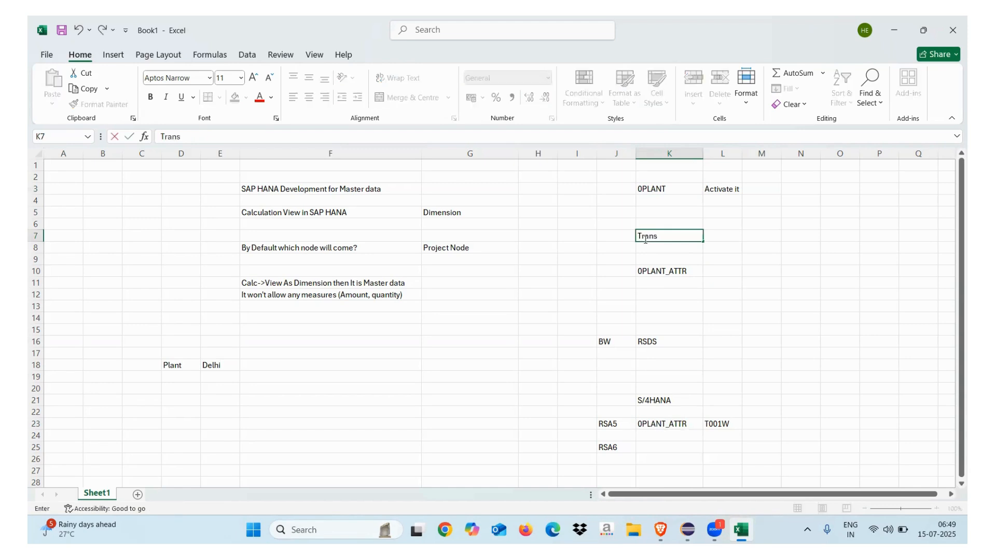
pyautogui.write('aformation')
pyautogui.press('Return')
pyautogui.write('DTP')
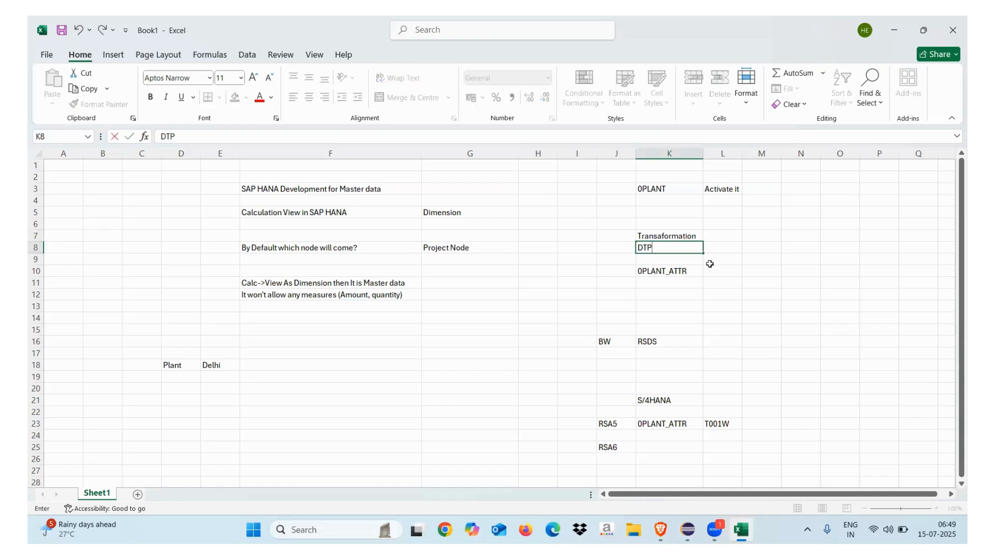
pyautogui.click(710, 264)
pyautogui.doubleClick(661, 235)
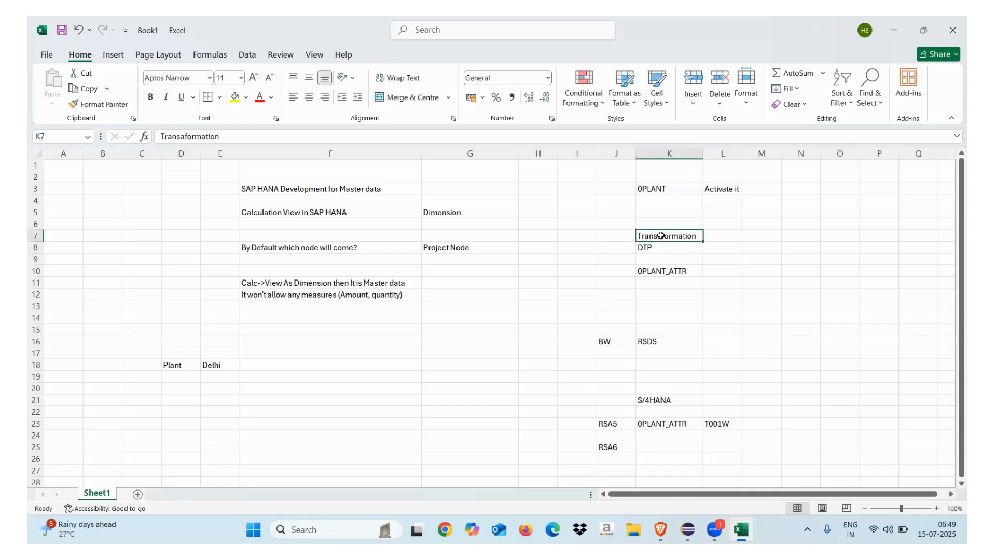
pyautogui.press('BackSpace')
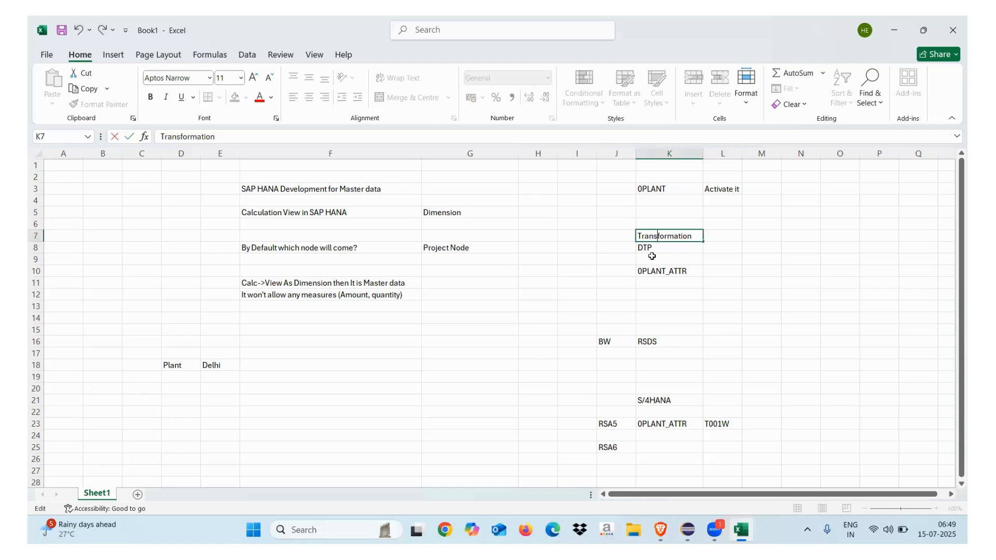
# Step: Enter "Mappings" in cell L7 beside Transformation and "Execute" in cell L8 beside DTP
pyautogui.click(712, 232)
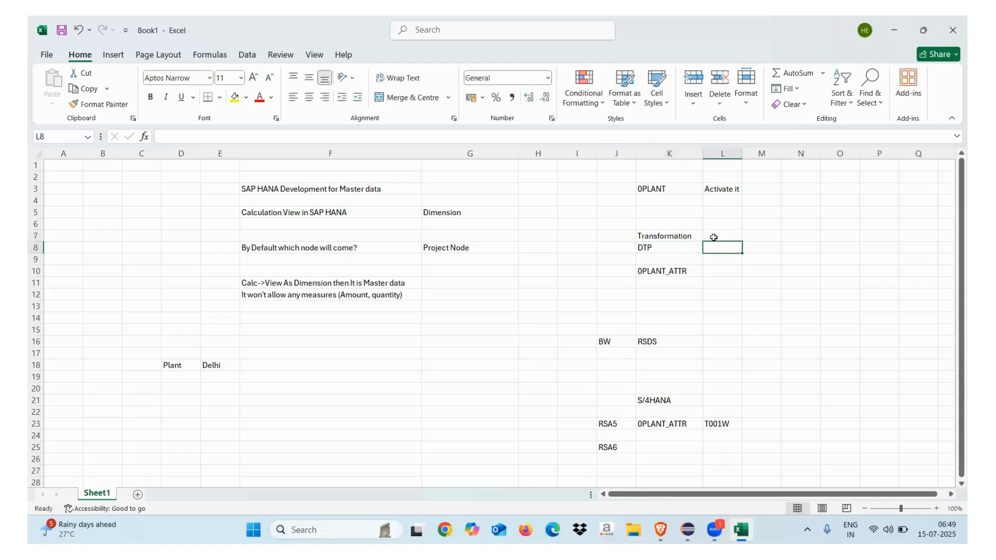
pyautogui.write('Mappings')
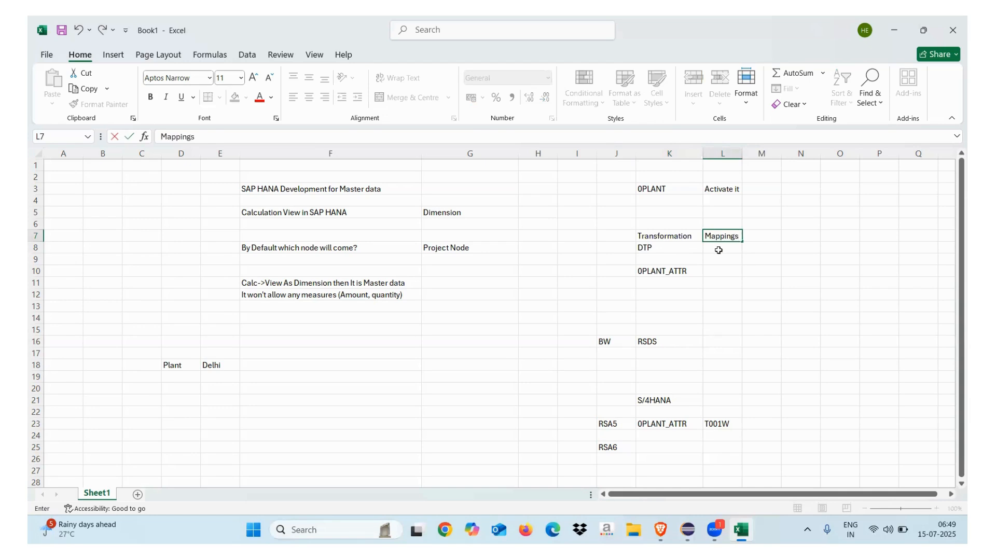
pyautogui.click(718, 251)
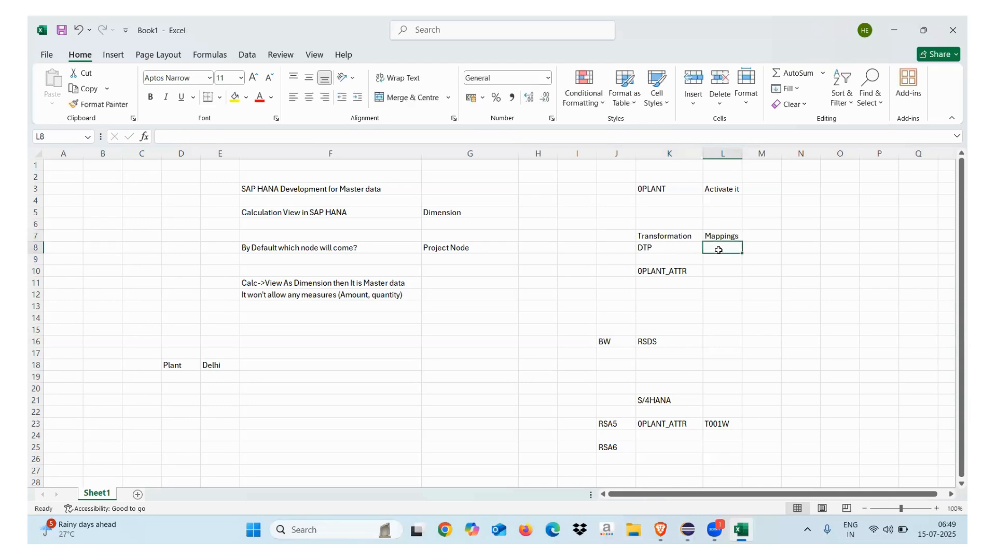
pyautogui.write('Execute')
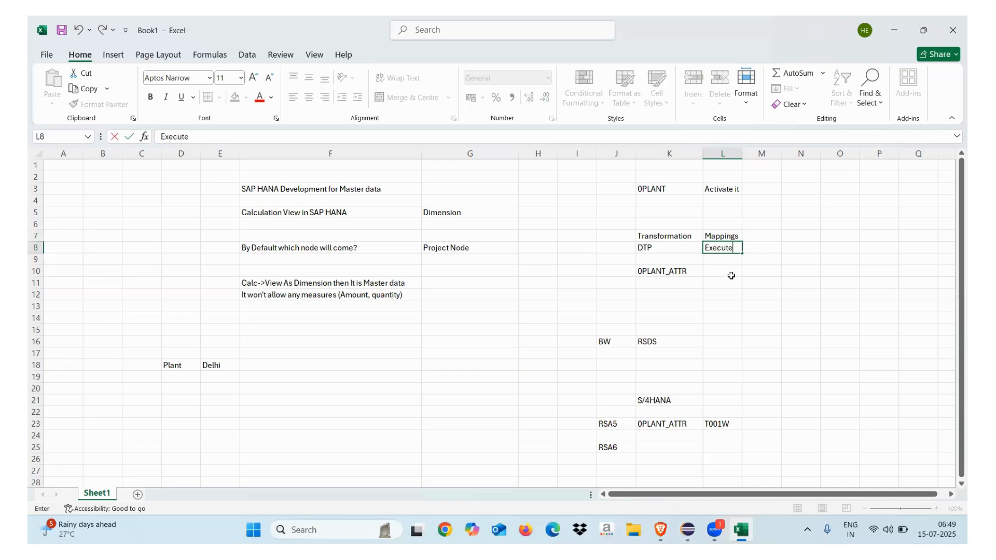
pyautogui.click(734, 292)
# Step: Widen columns K and L that hold the 0PLANT data flow notes
pyautogui.click(676, 274)
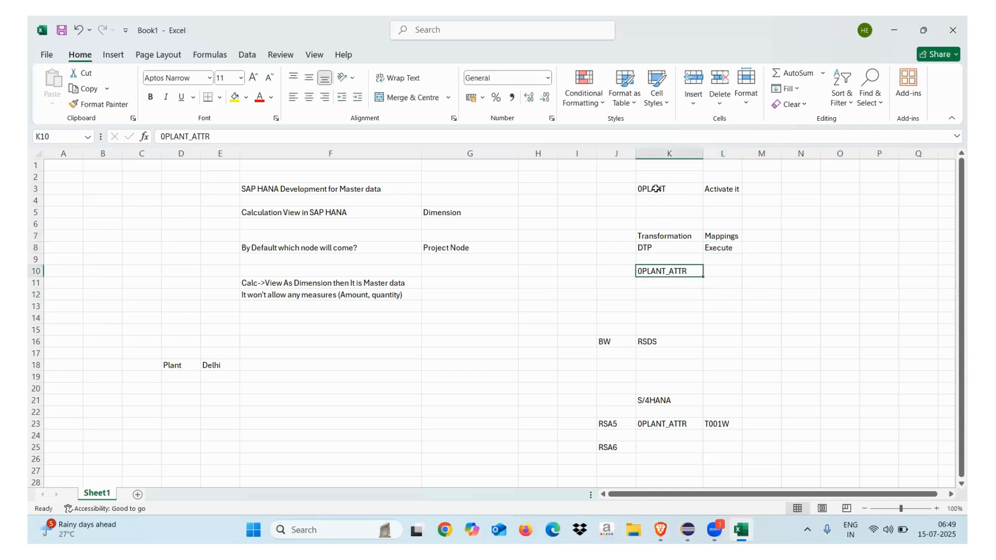
pyautogui.moveTo(654, 190); pyautogui.dragTo(711, 270)
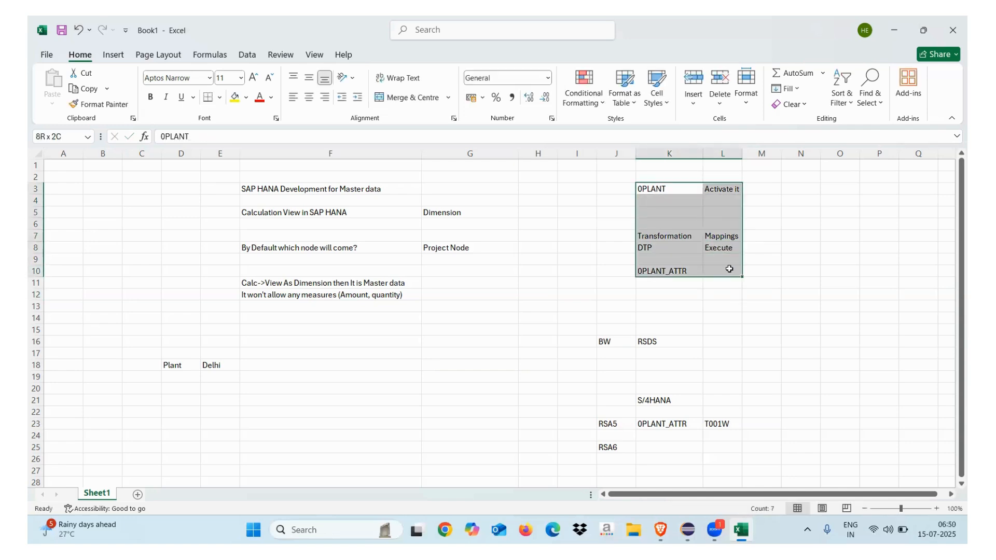
pyautogui.moveTo(703, 152); pyautogui.dragTo(730, 148)
pyautogui.moveTo(790, 153); pyautogui.dragTo(804, 150)
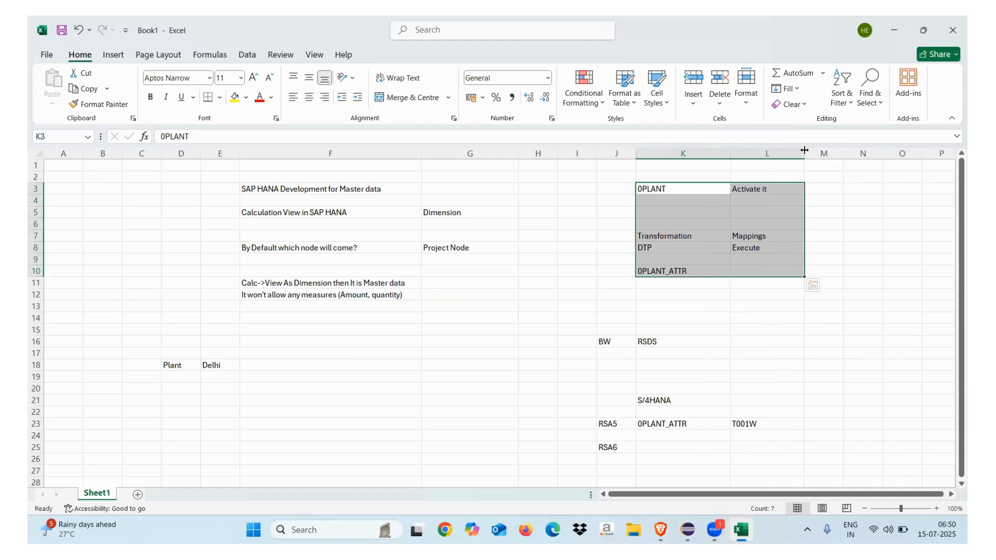
# Step: Enter "Info Package" in cell K11 below 0PLANT_ATTR and PSA in cell L11
pyautogui.click(700, 283)
pyautogui.write('Im')
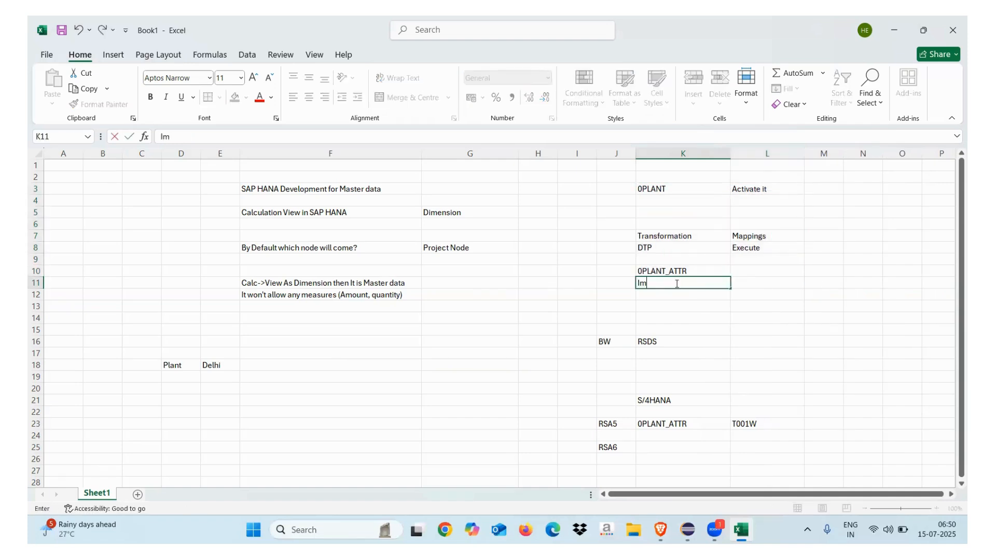
pyautogui.write('fo Package')
pyautogui.click(695, 316)
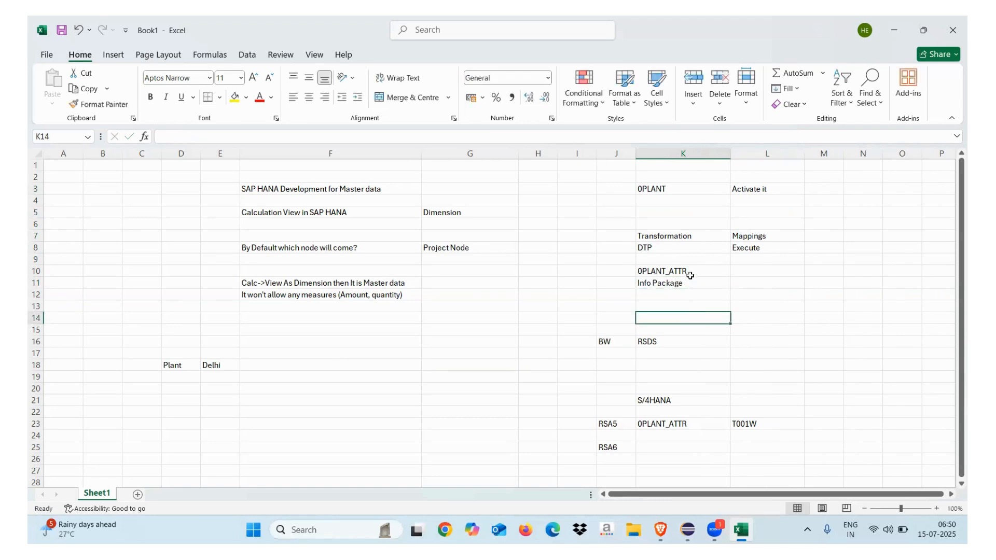
pyautogui.click(750, 284)
pyautogui.write('PSA')
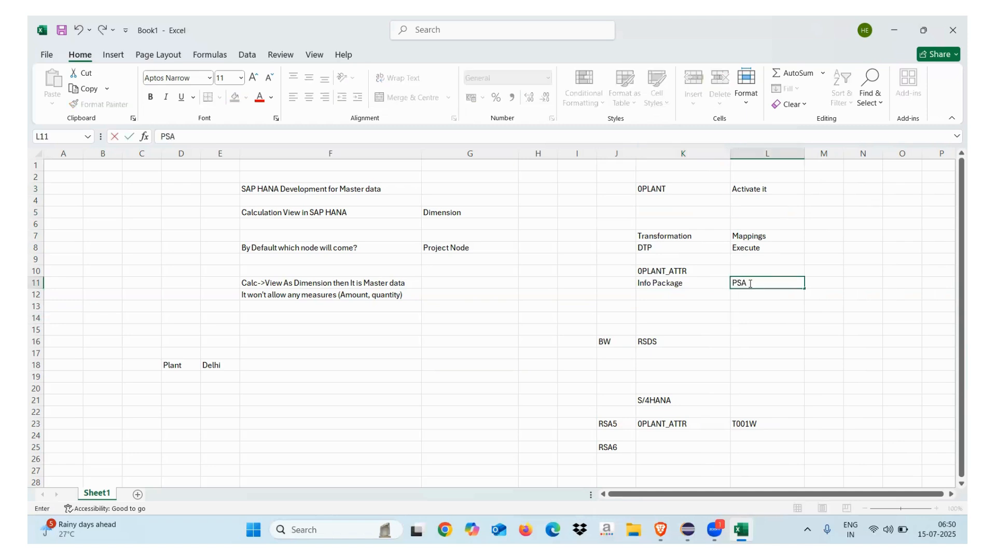
pyautogui.click(678, 308)
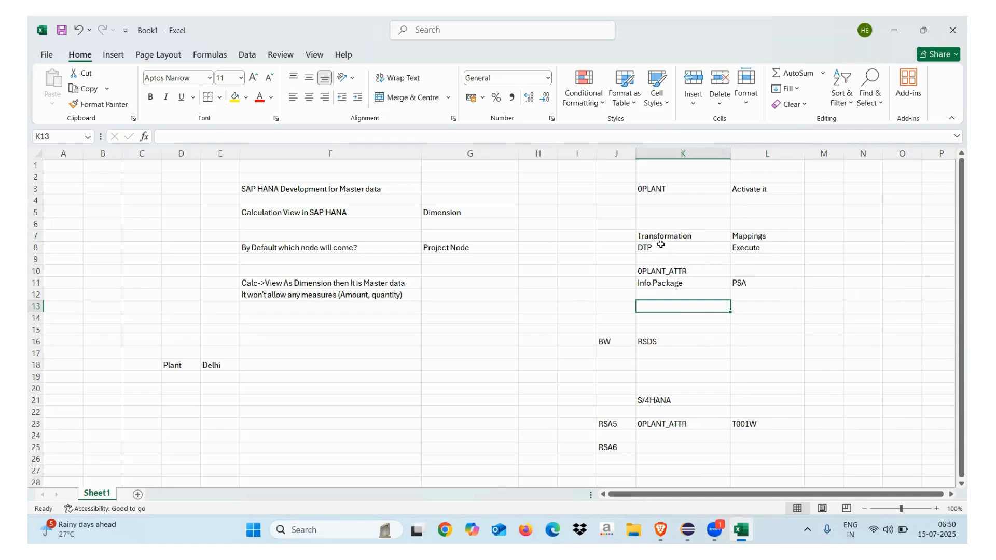
# Step: Extend the DTP row with PSA in cell M8 and INFOOBJECT in cell N8, and widen column N
pyautogui.click(661, 245)
pyautogui.click(816, 242)
pyautogui.write('PSA')
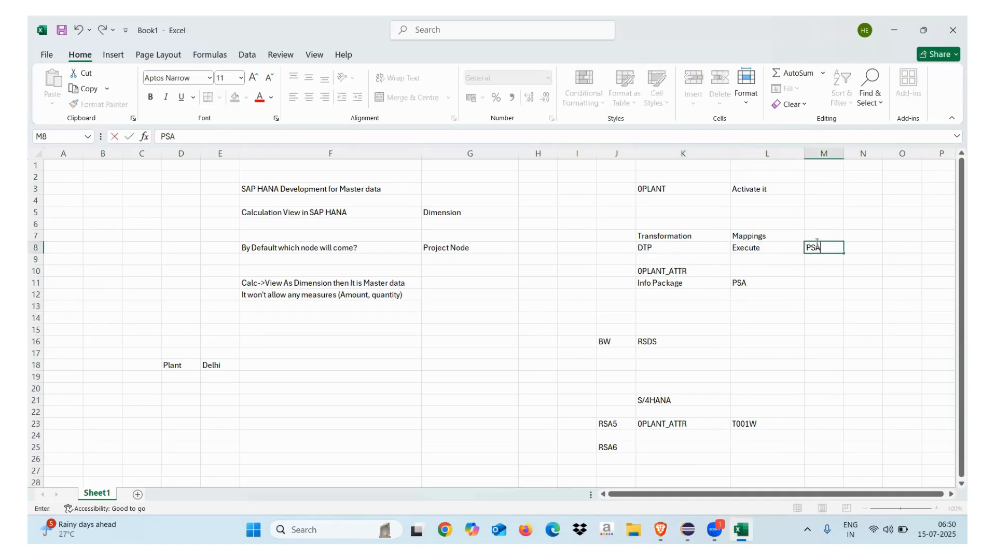
pyautogui.click(863, 248)
pyautogui.write('INF')
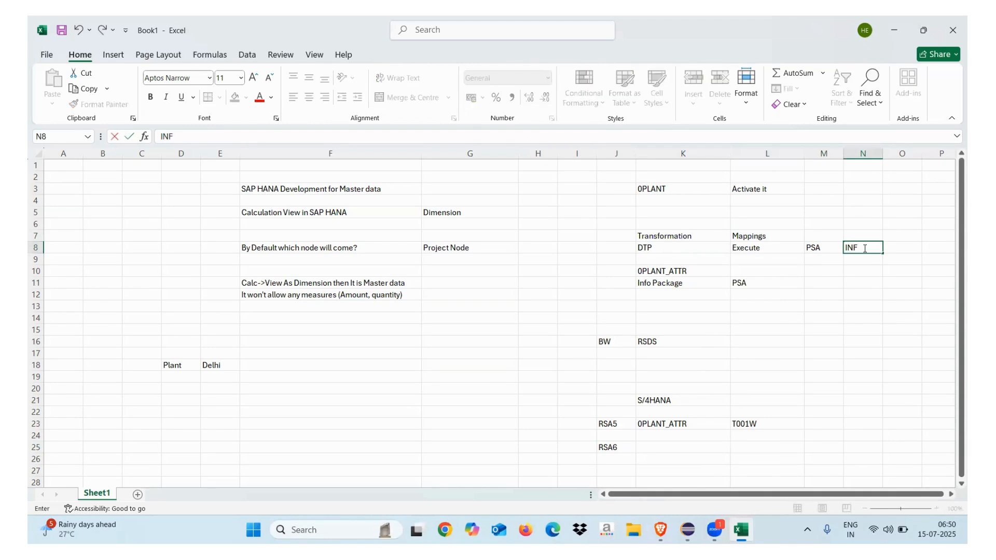
pyautogui.write('OOBJECT')
pyautogui.click(878, 306)
pyautogui.moveTo(883, 154); pyautogui.dragTo(913, 153)
pyautogui.moveTo(284, 188); pyautogui.dragTo(446, 309)
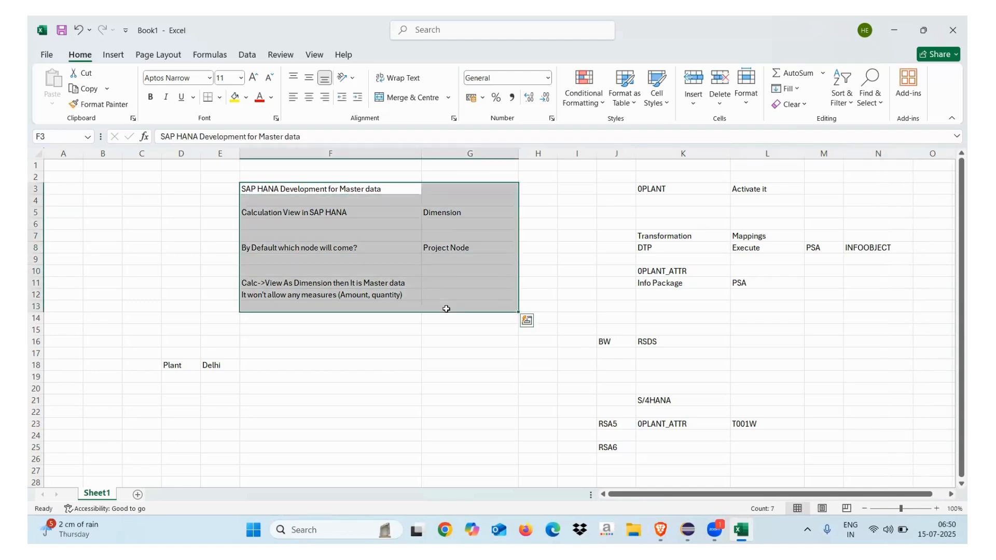
pyautogui.click(261, 286)
pyautogui.click(737, 425)
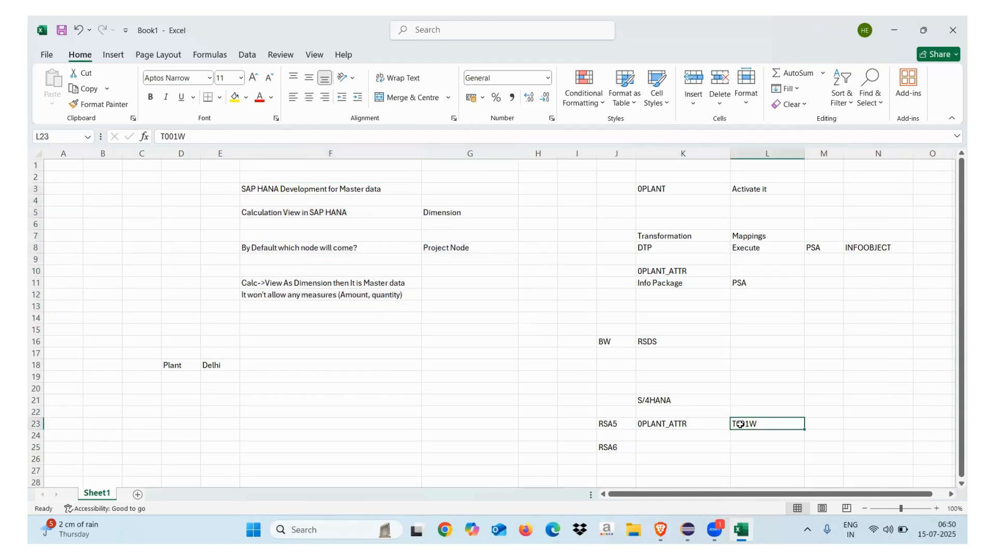
# Step: Review the notes in cells F11 and F12 on dimension calculation views and the measures restriction
pyautogui.click(300, 282)
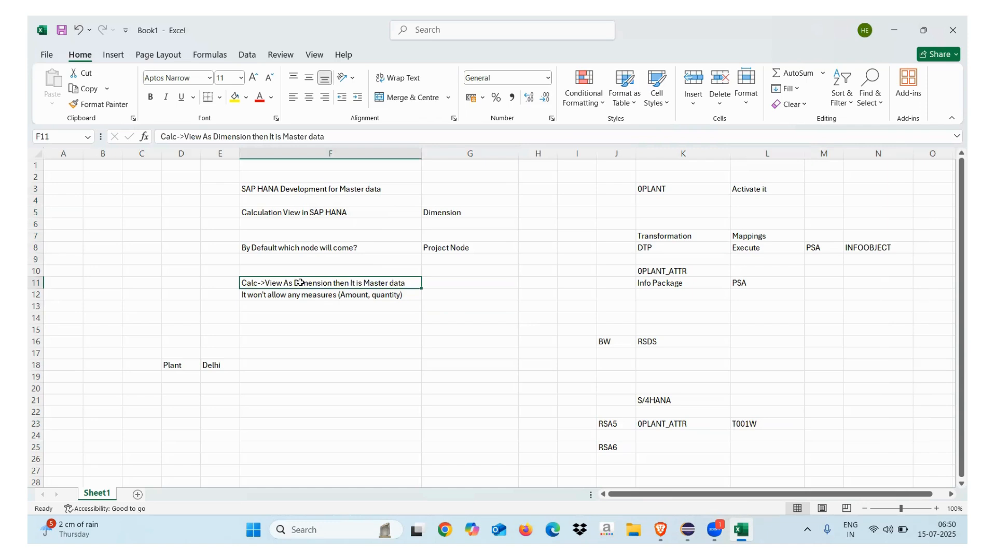
pyautogui.click(285, 299)
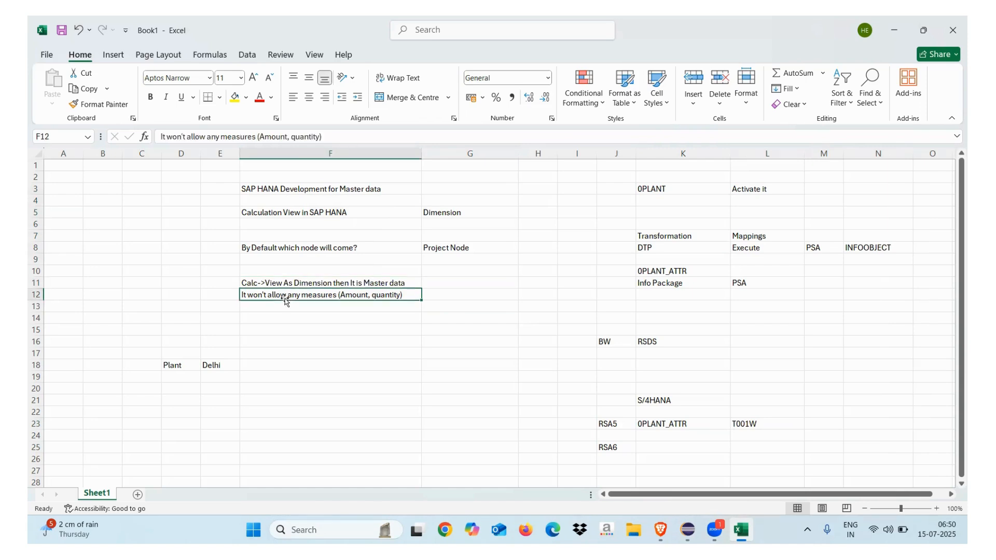
pyautogui.click(307, 281)
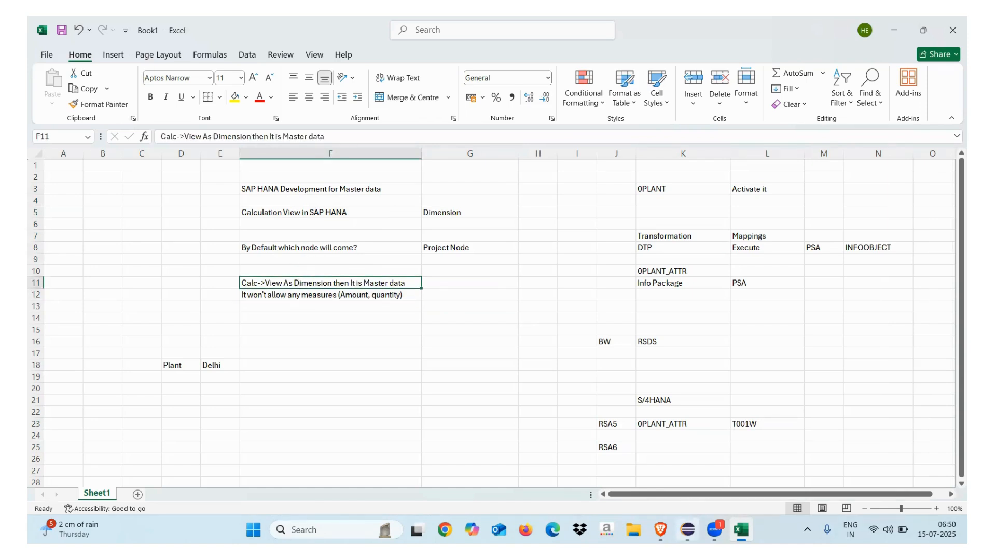
# Step: Switch to Eclipse and examine the PLANT_Address join between ADRNR and ADDRNUMBER and the Projection node of CV_T001W
pyautogui.click(687, 529)
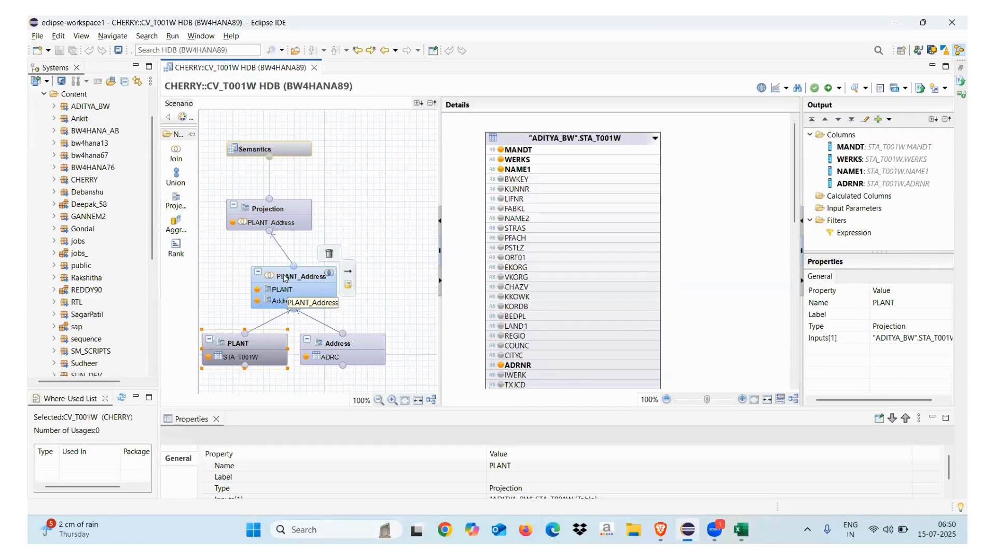
pyautogui.click(292, 291)
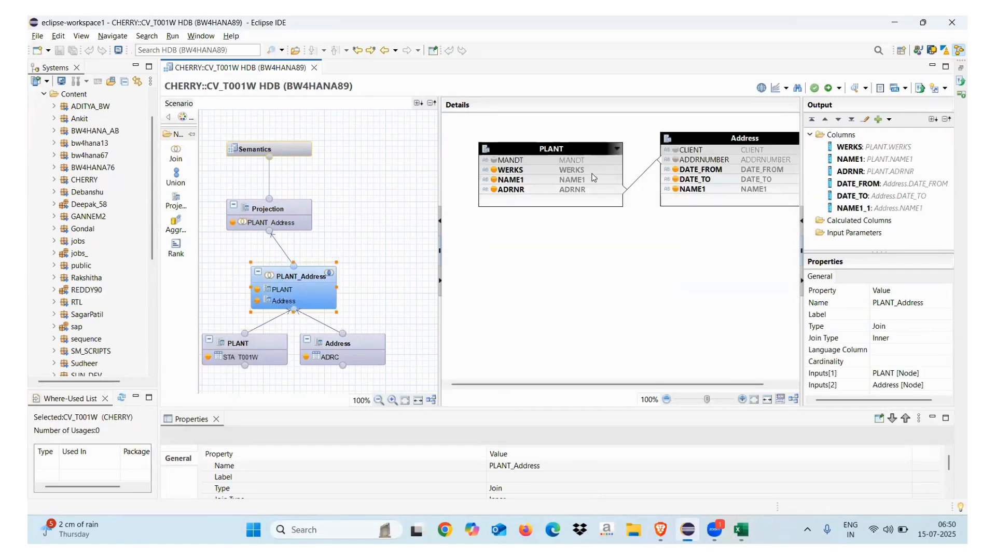
pyautogui.click(642, 176)
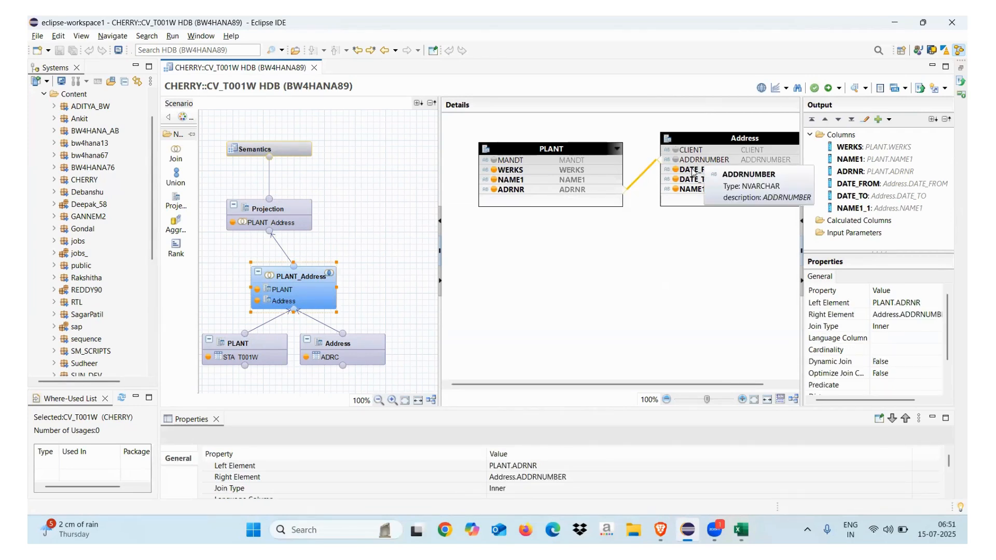
pyautogui.click(677, 256)
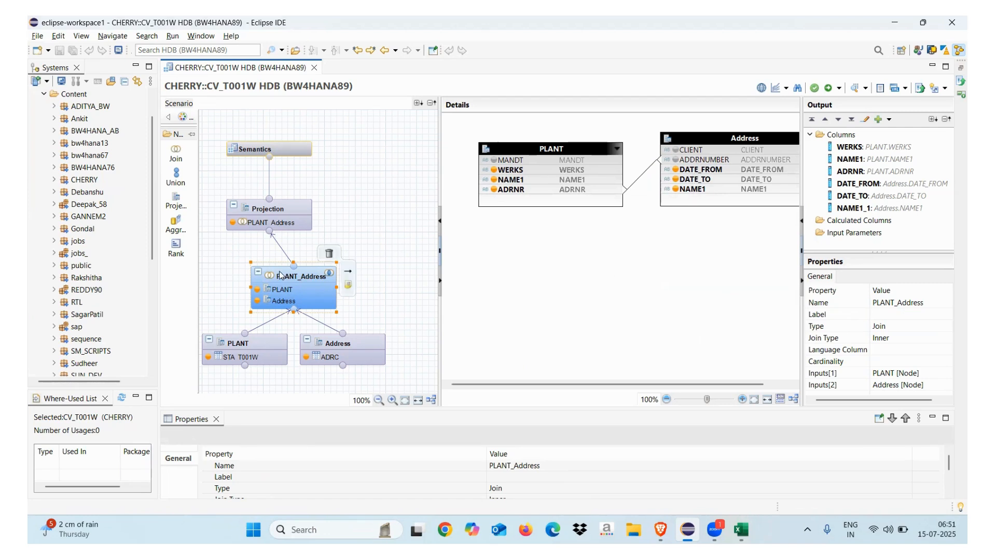
pyautogui.click(274, 205)
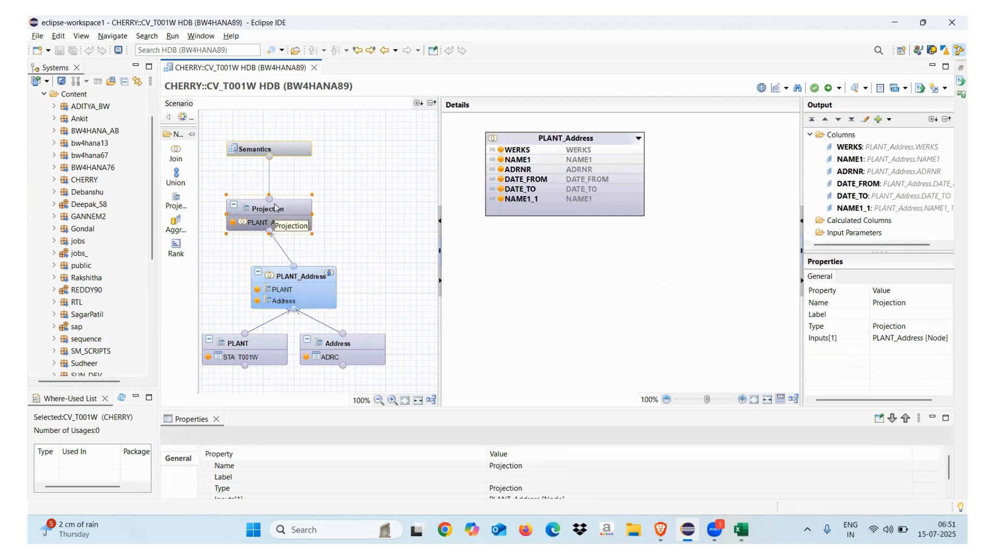
# Step: Preview the raw data of the PLANT projection node, and close the preview
pyautogui.rightClick(254, 338)
pyautogui.click(394, 231)
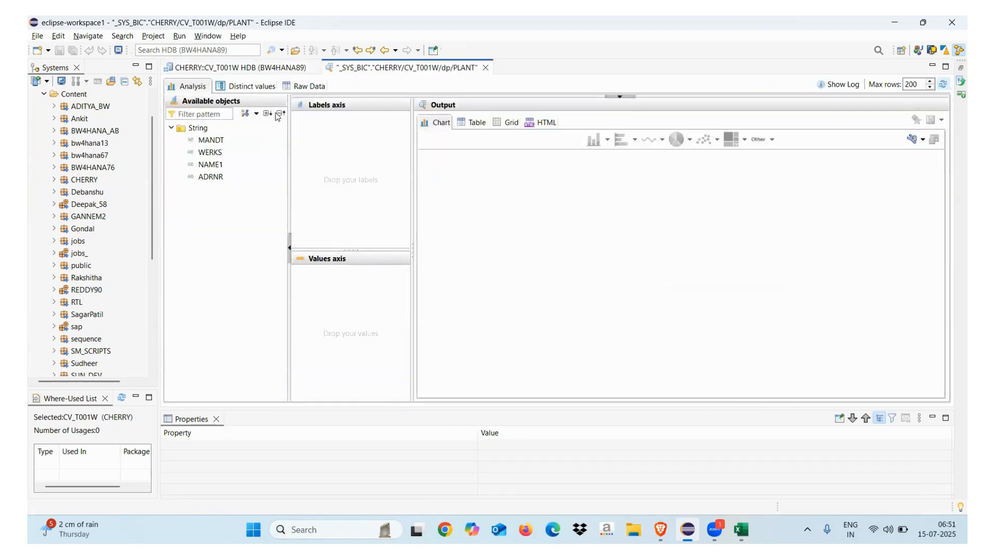
pyautogui.click(311, 89)
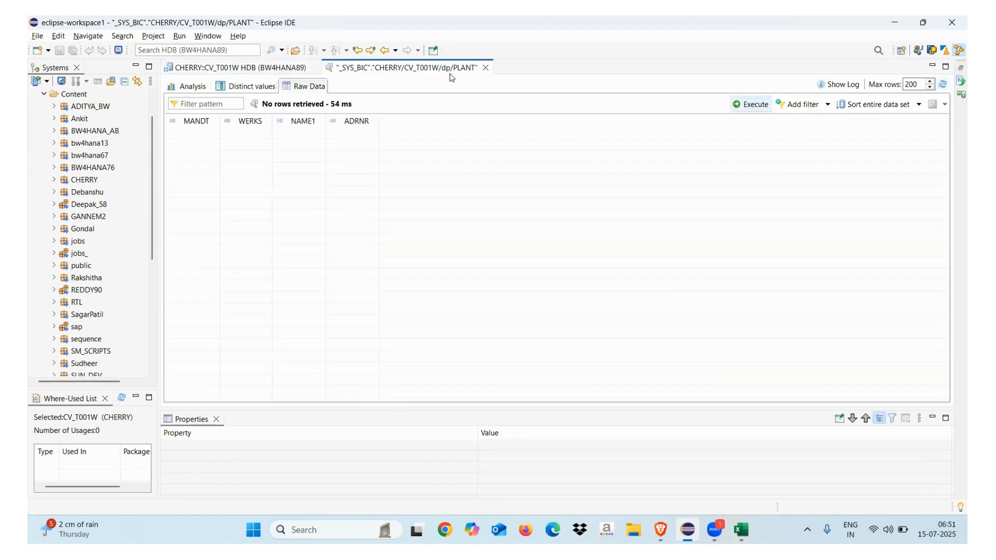
pyautogui.click(485, 67)
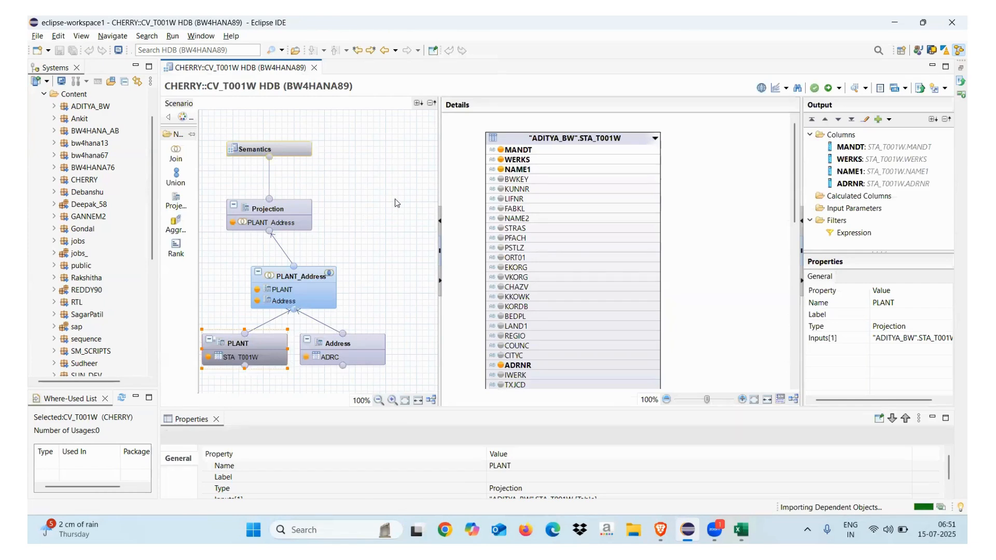
# Step: Widen the Scenario area slightly and save the CV_T001W calculation view
pyautogui.moveTo(439, 194); pyautogui.dragTo(448, 196)
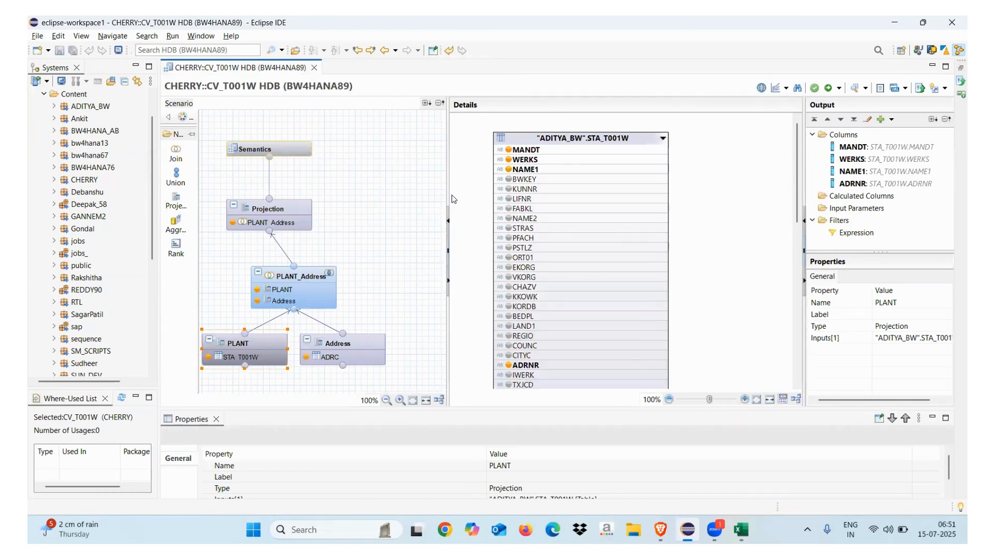
pyautogui.click(317, 68)
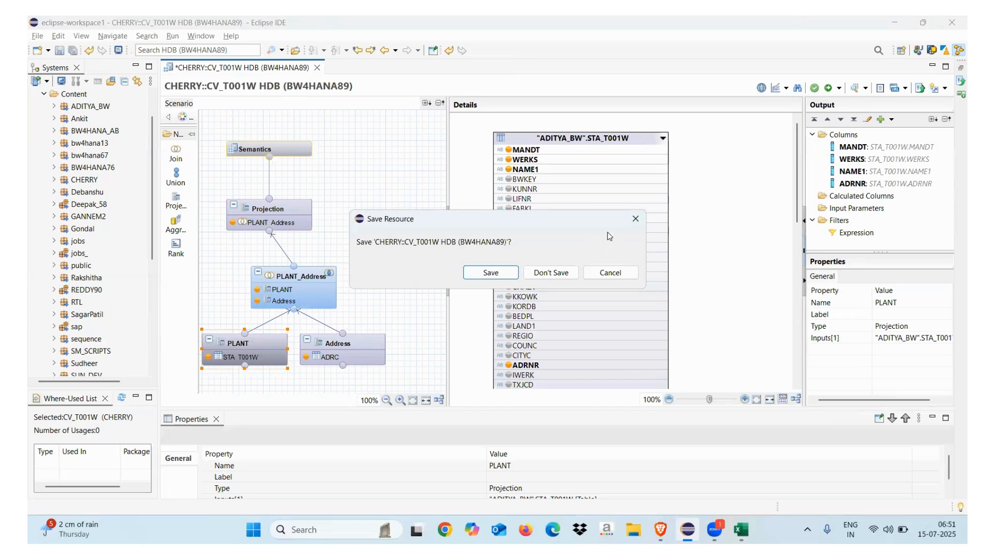
pyautogui.click(635, 219)
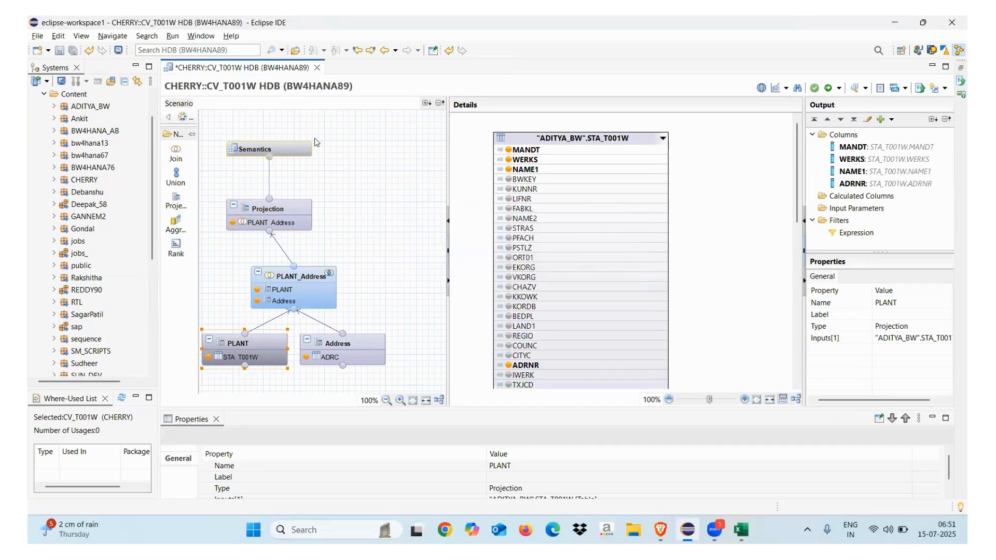
pyautogui.click(59, 52)
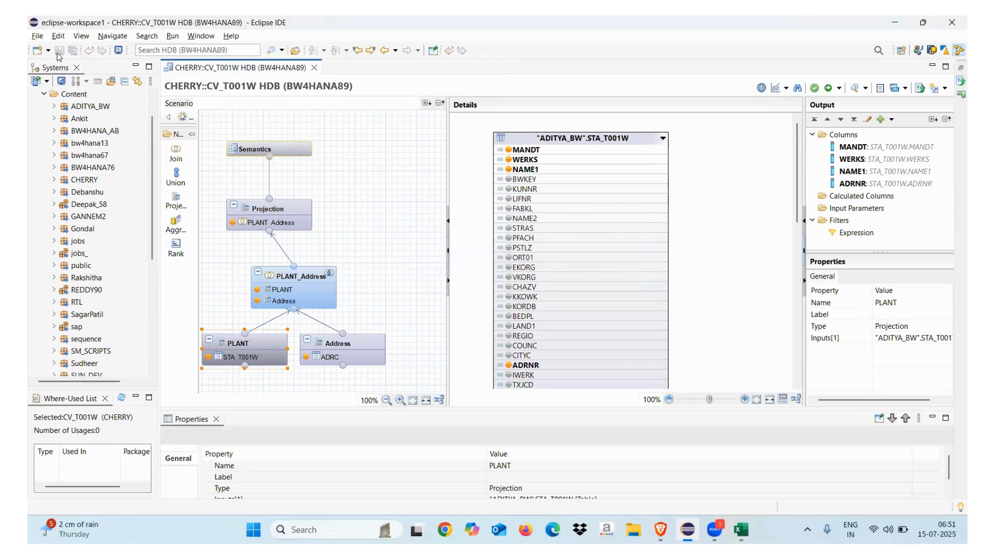
# Step: Save and activate the CV_T001W calculation view, and close its editor
pyautogui.click(838, 89)
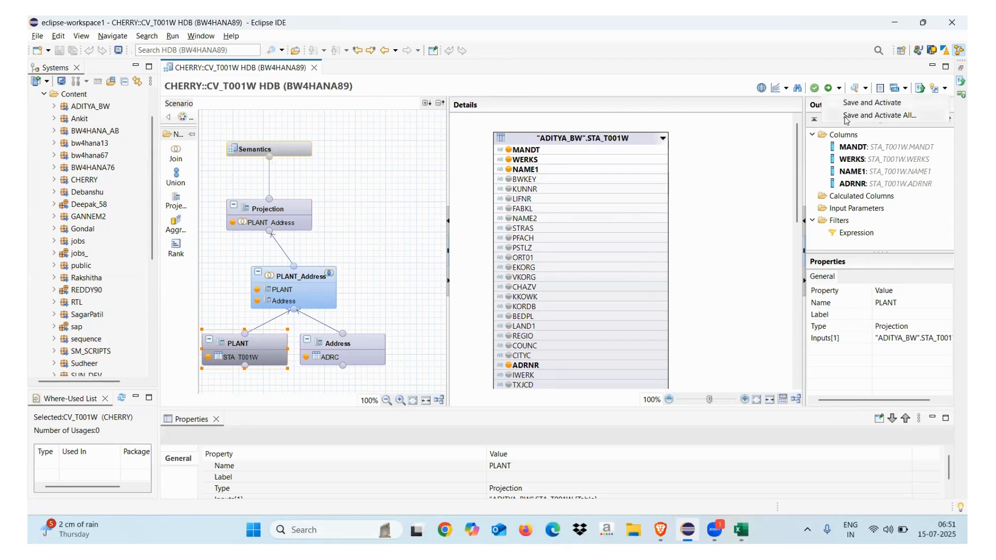
pyautogui.click(626, 73)
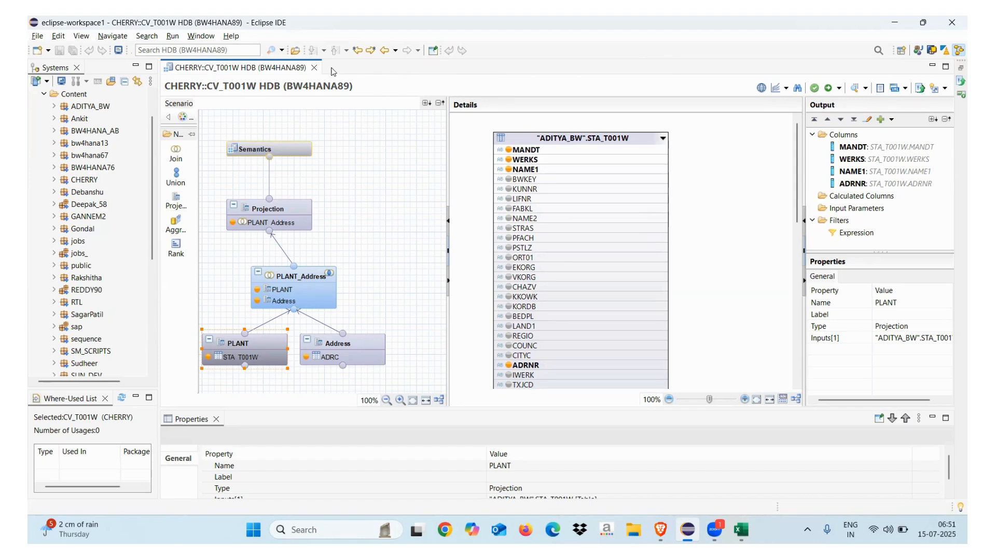
pyautogui.click(839, 89)
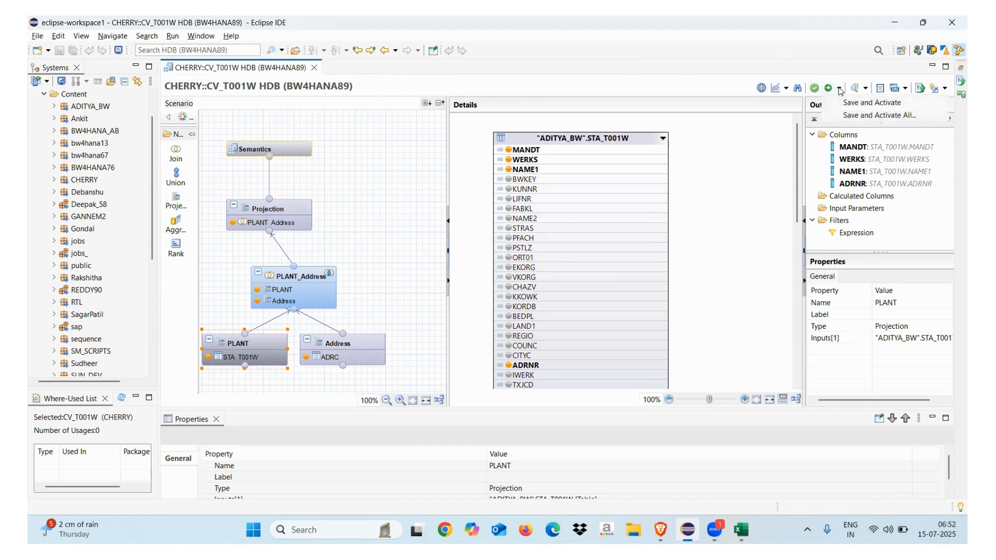
pyautogui.click(864, 104)
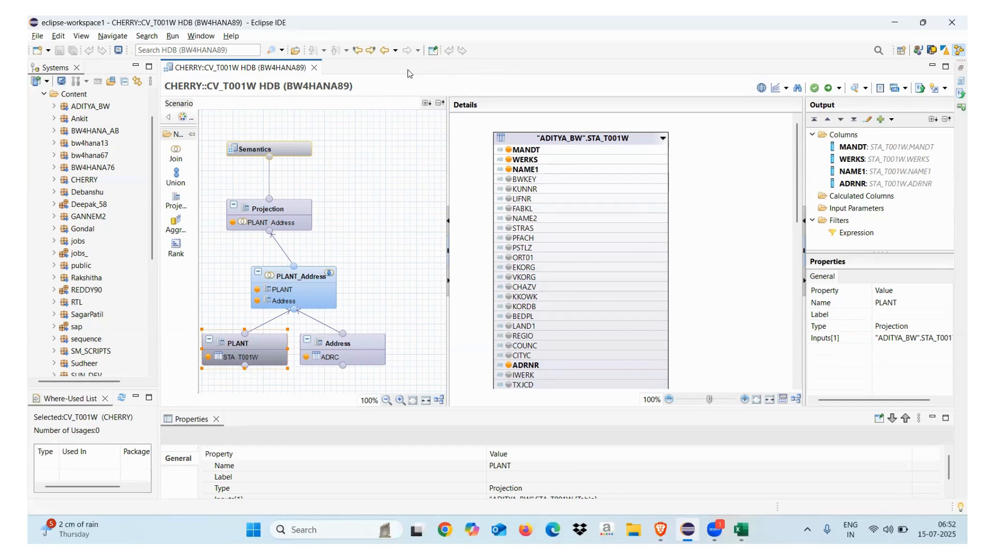
pyautogui.click(314, 68)
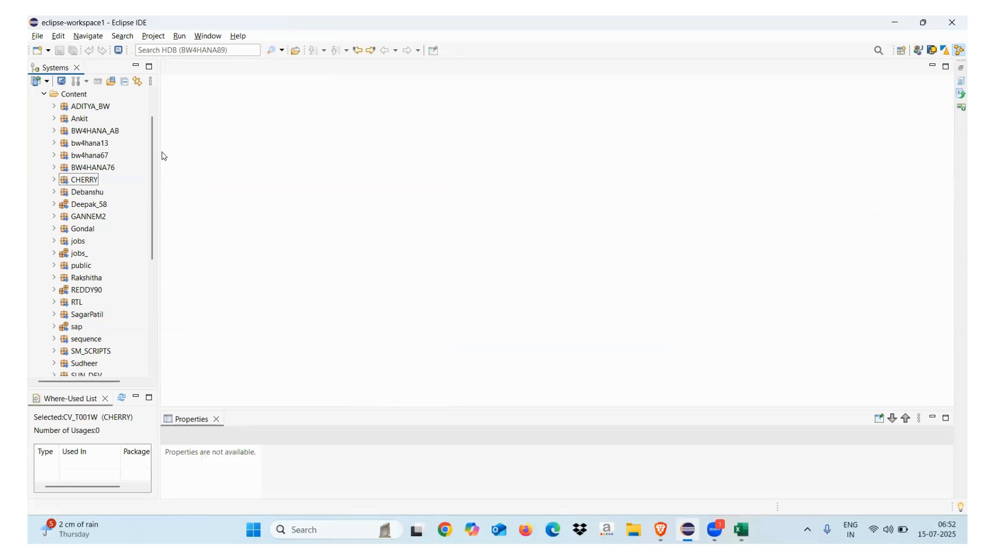
# Step: Start a new calculation view in the CHERRY package, named CV_MARA_MAKT and labelled "Material Master Data"
pyautogui.moveTo(159, 152); pyautogui.dragTo(213, 154)
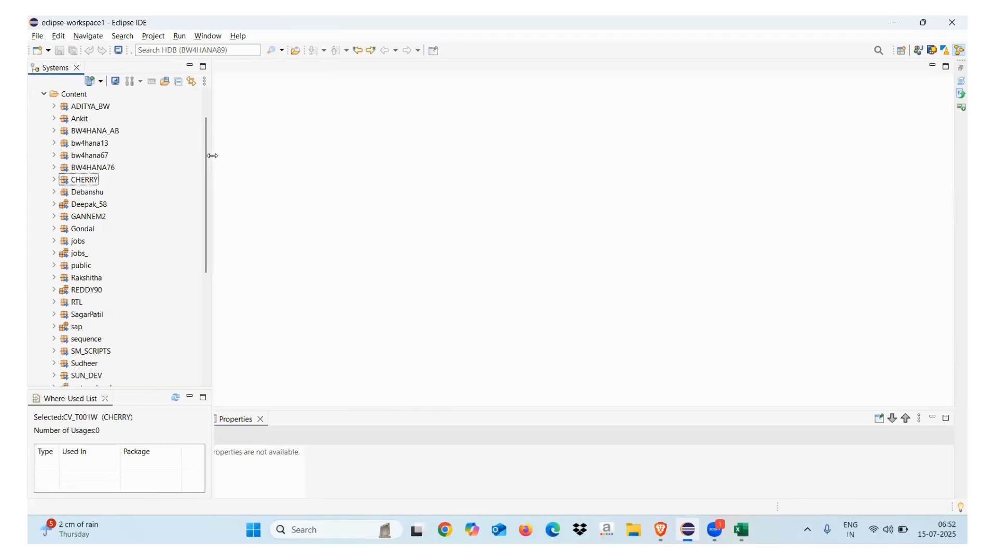
pyautogui.click(54, 181)
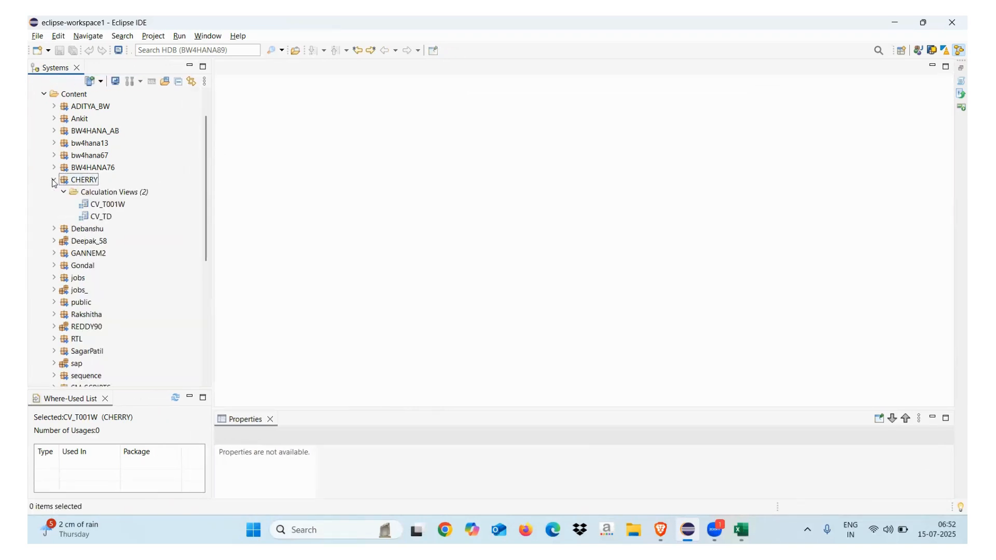
pyautogui.click(108, 193)
pyautogui.rightClick(108, 194)
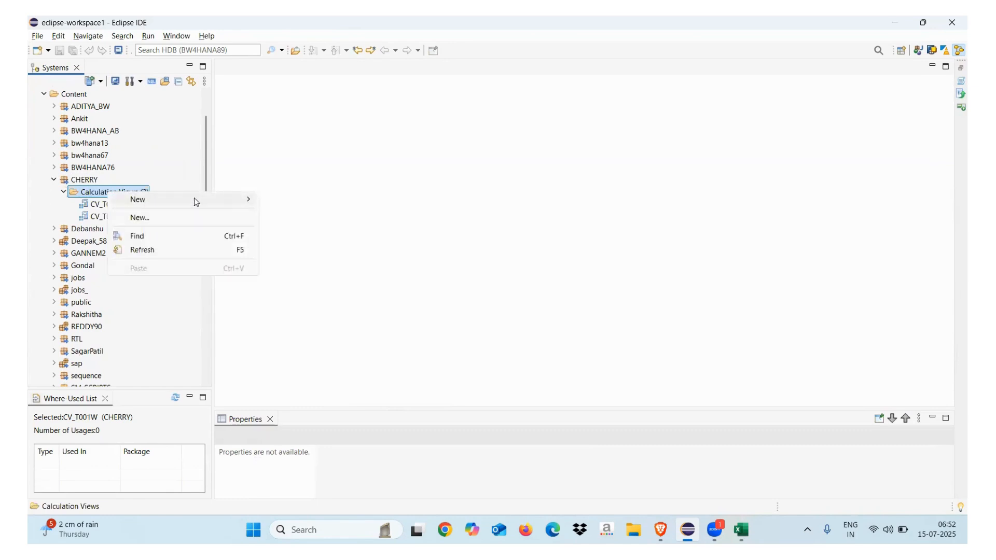
pyautogui.click(242, 218)
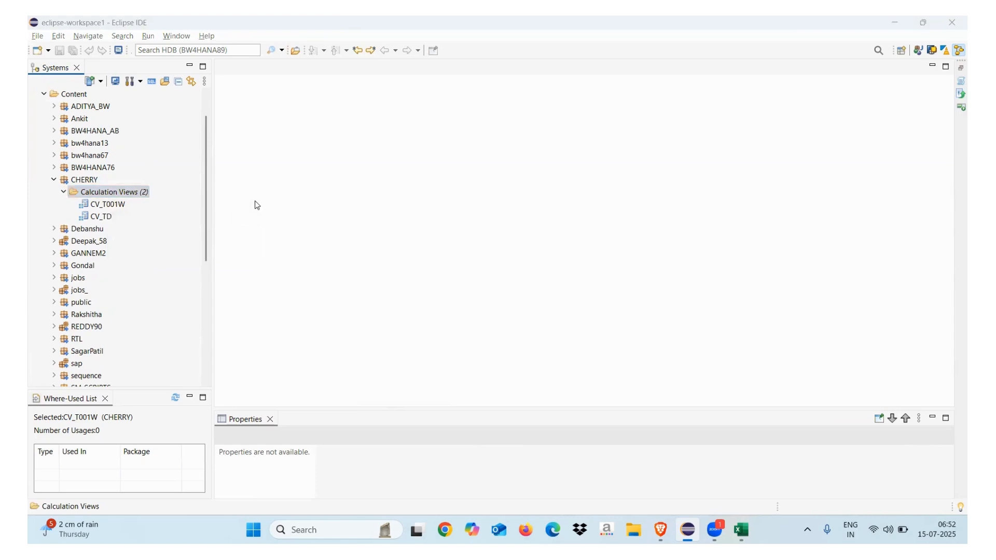
pyautogui.write('CV_MARA_MAKT')
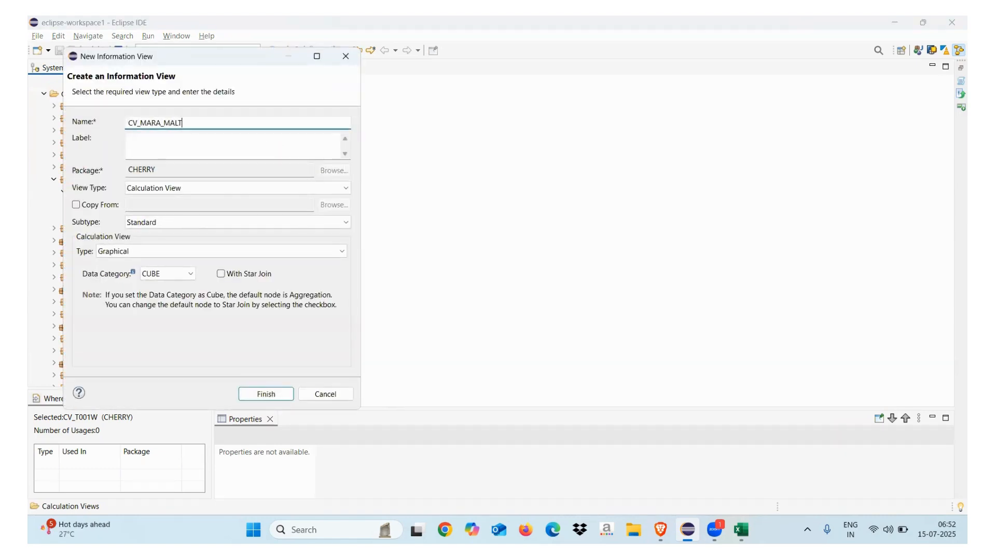
pyautogui.click(265, 151)
pyautogui.write('Material Master Data')
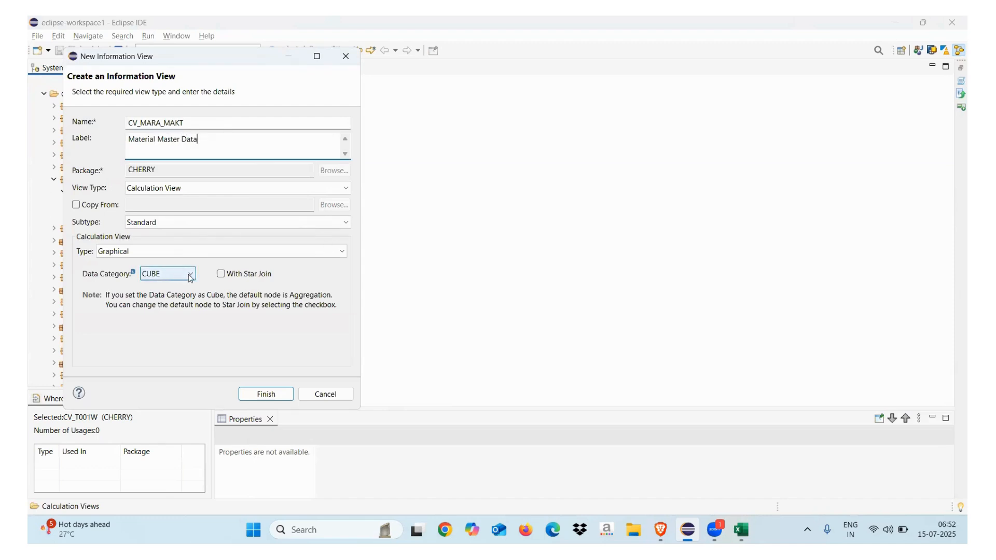
# Step: Set the new calculation view's data category to DIMENSION
pyautogui.moveTo(225, 65); pyautogui.dragTo(441, 87)
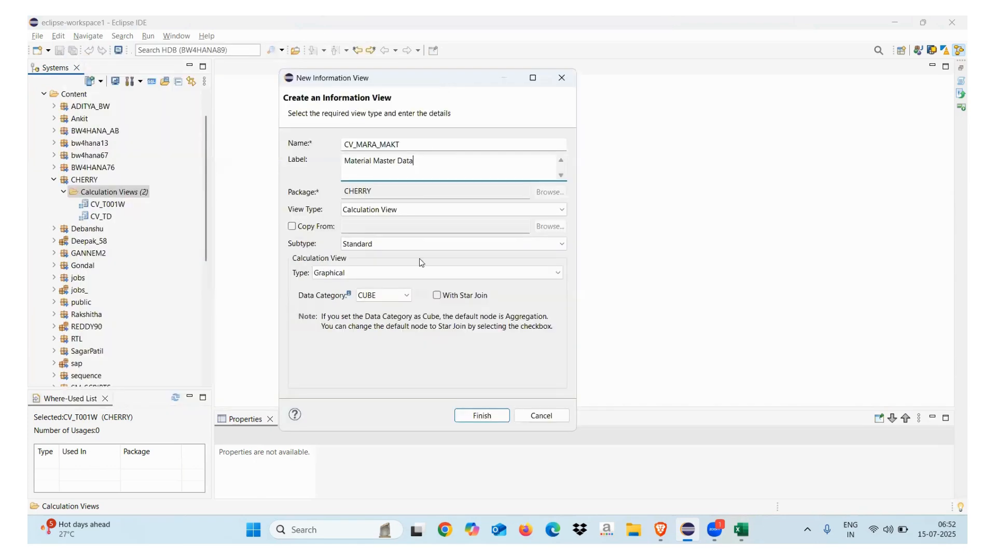
pyautogui.click(387, 296)
pyautogui.click(379, 317)
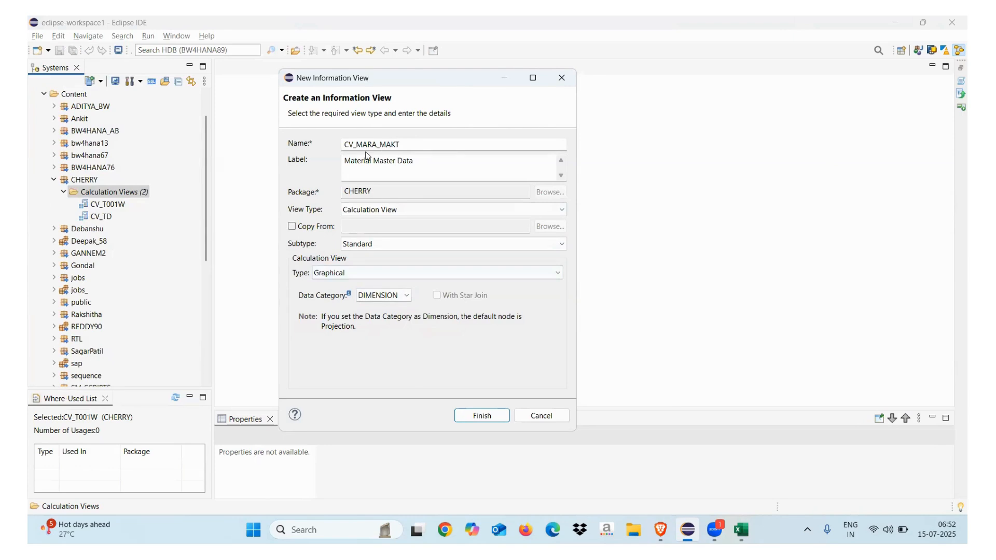
pyautogui.moveTo(431, 83); pyautogui.dragTo(365, 66)
# Step: Switch to Excel, enter MARA in cell D18 and MAKT in cell D19, and clear "Delhi" from cell E18
pyautogui.moveTo(742, 529)
pyautogui.click(741, 467)
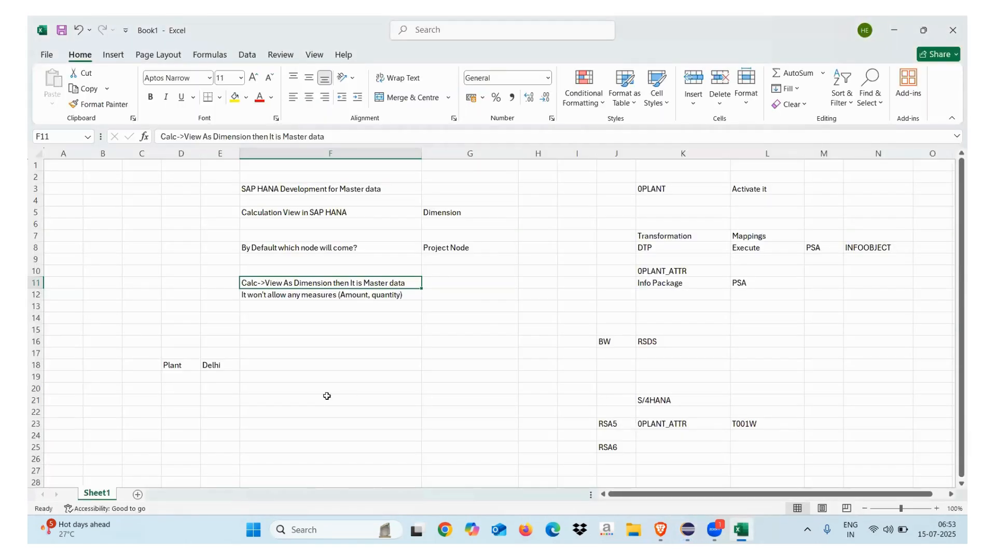
pyautogui.click(172, 369)
pyautogui.moveTo(172, 369); pyautogui.dragTo(225, 366)
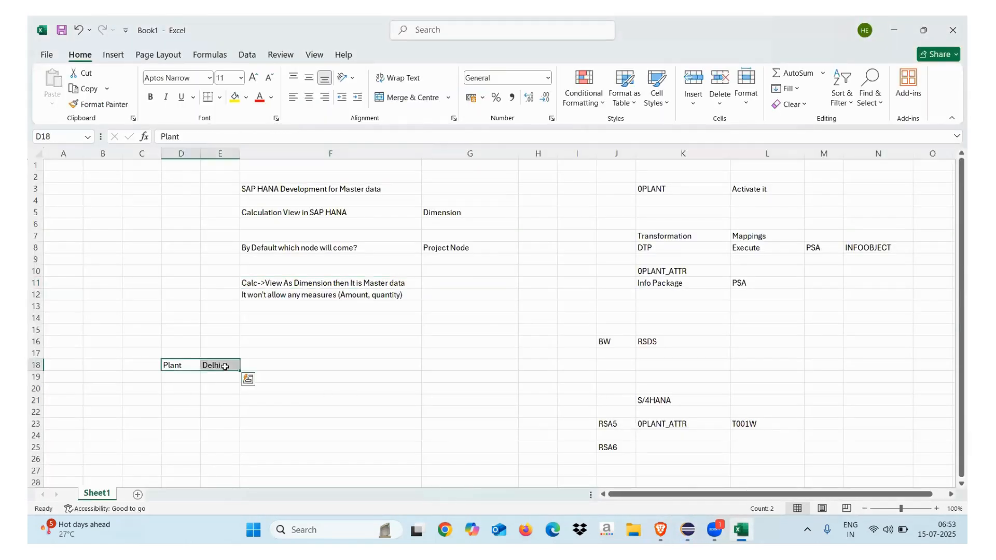
pyautogui.write('MARA')
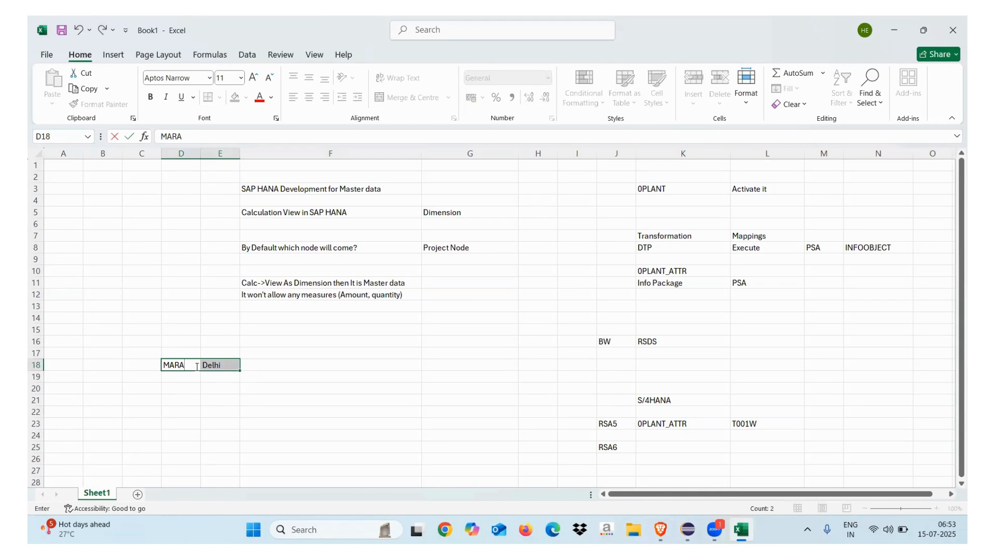
pyautogui.click(179, 374)
pyautogui.write('MAKT')
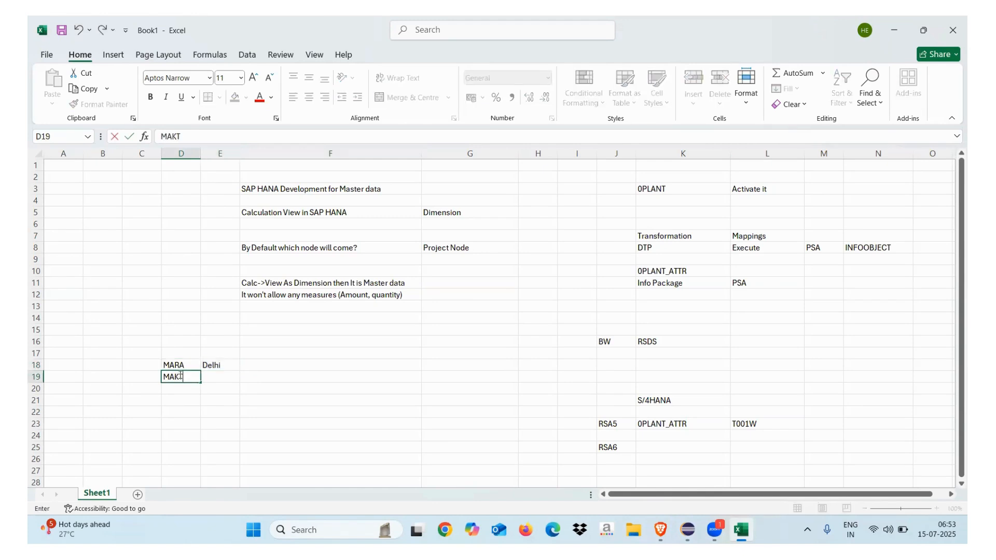
pyautogui.click(217, 365)
pyautogui.press('Delete')
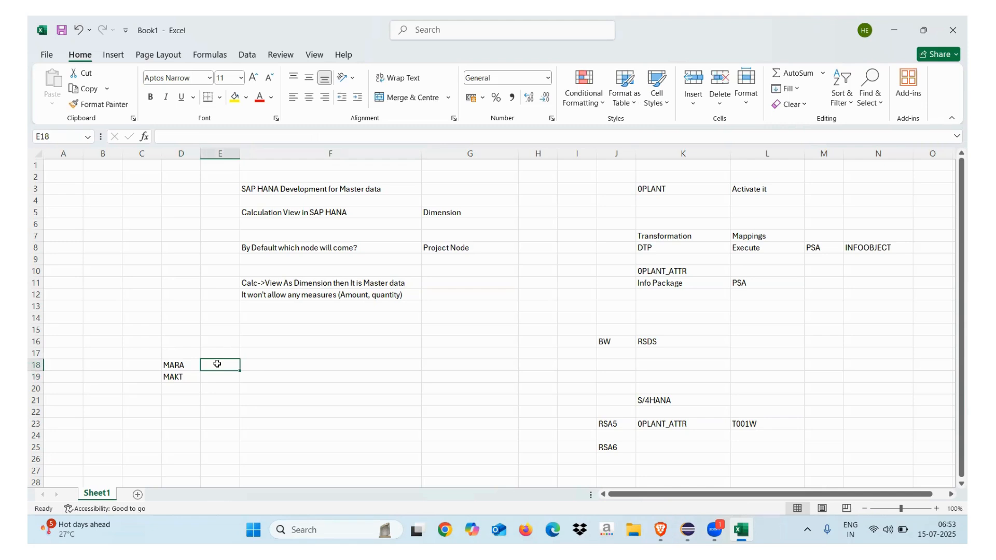
# Step: Enter T001W in cell D21 and ADRC in cell D22
pyautogui.click(176, 402)
pyautogui.write('T001W')
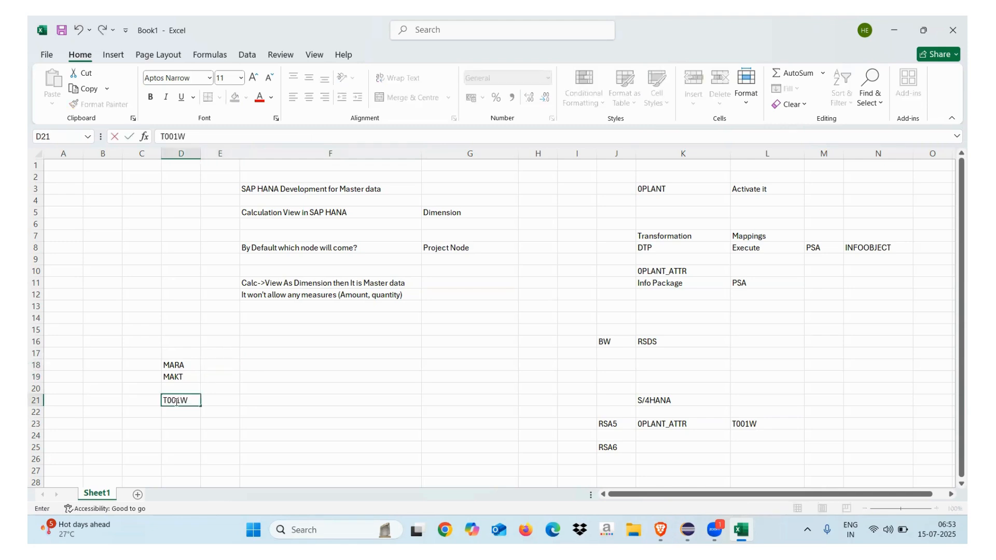
pyautogui.click(172, 413)
pyautogui.write('ADRC')
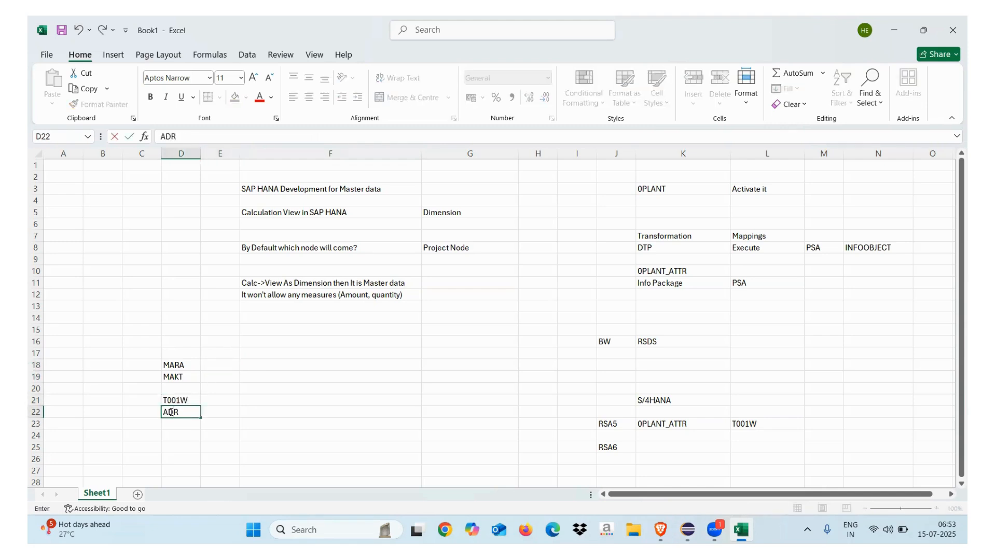
# Step: Enter KNA1 in cell D24 and T00UT in cell D25
pyautogui.click(169, 435)
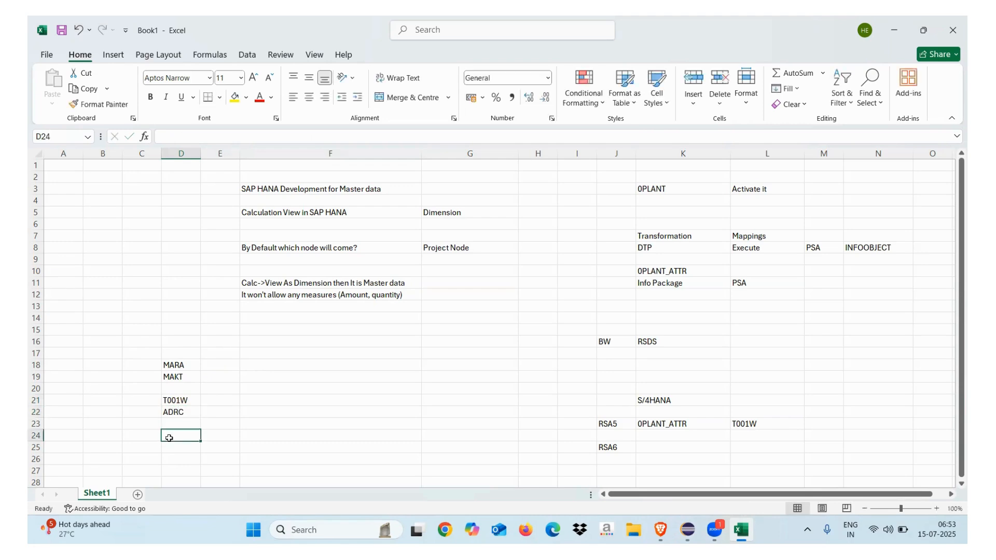
pyautogui.write('KNA1')
pyautogui.click(179, 451)
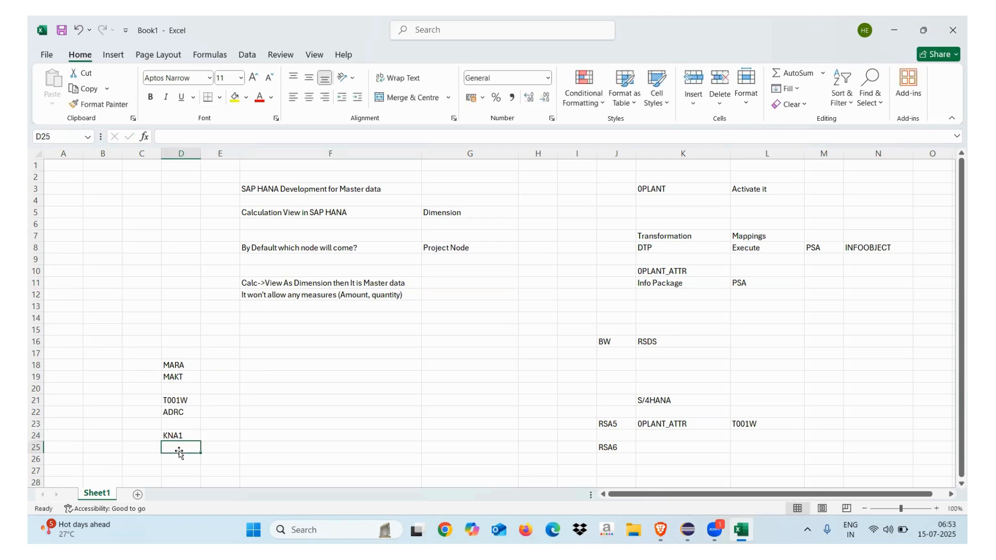
pyautogui.write('T00UT')
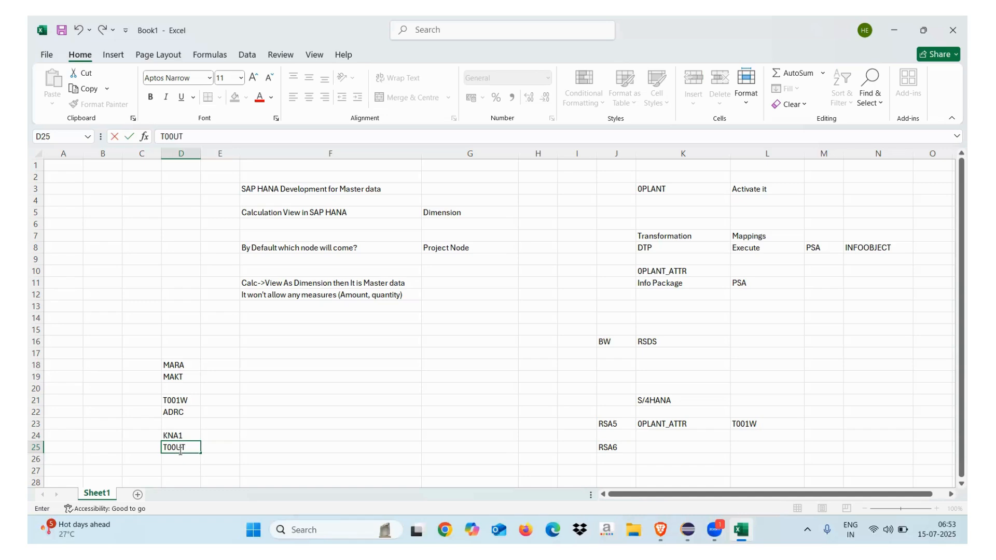
pyautogui.click(262, 458)
# Step: Enter LFA1 in cell D27 and T001 in cell F27
pyautogui.moveTo(189, 363); pyautogui.dragTo(181, 454)
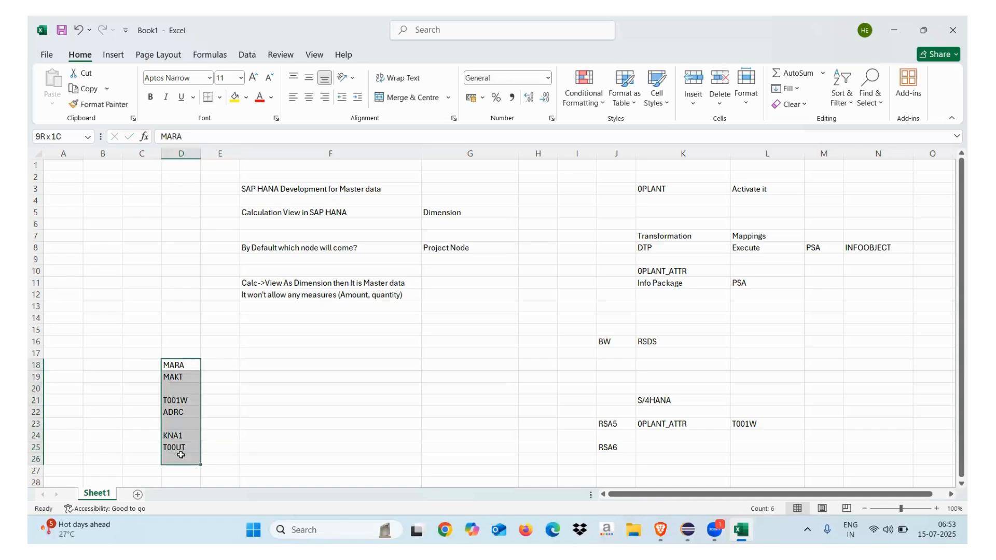
pyautogui.click(177, 469)
pyautogui.write('LF')
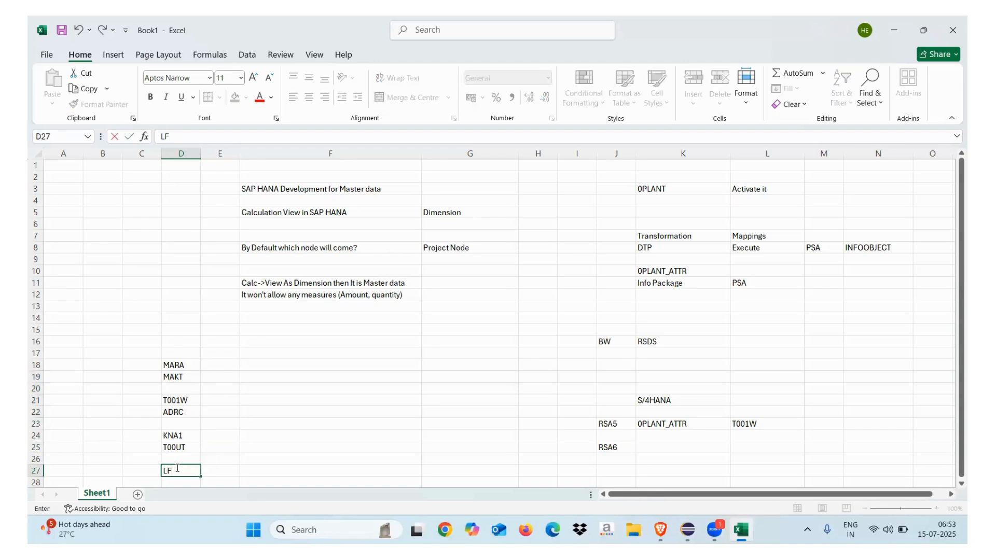
pyautogui.write('A1')
pyautogui.click(254, 471)
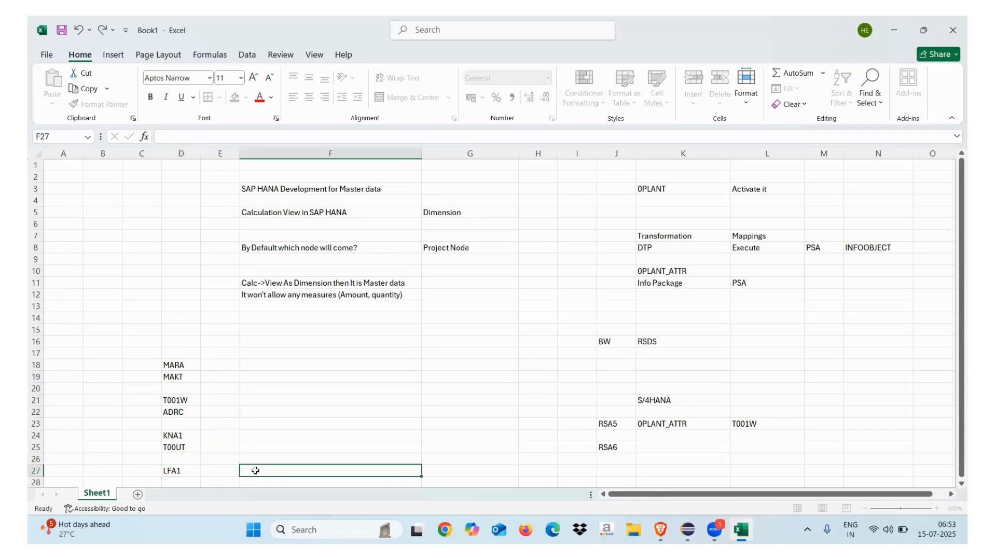
pyautogui.write('T001')
pyautogui.click(439, 473)
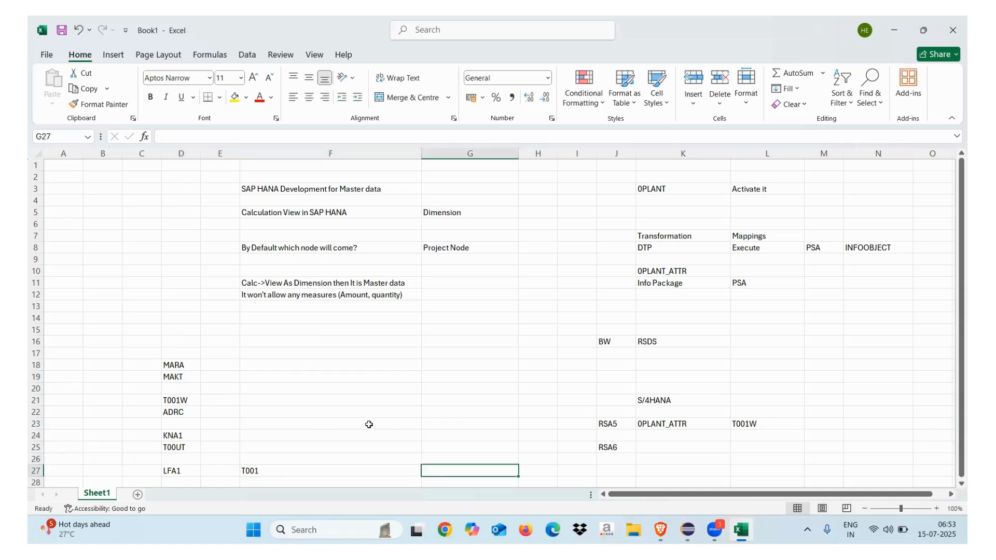
pyautogui.moveTo(184, 366); pyautogui.dragTo(262, 476)
# Step: Switch to Eclipse, finish creating the CV_MARA_MAKT view, and move its Projection node further below Semantics
pyautogui.hotkey('alt', 'Tab')
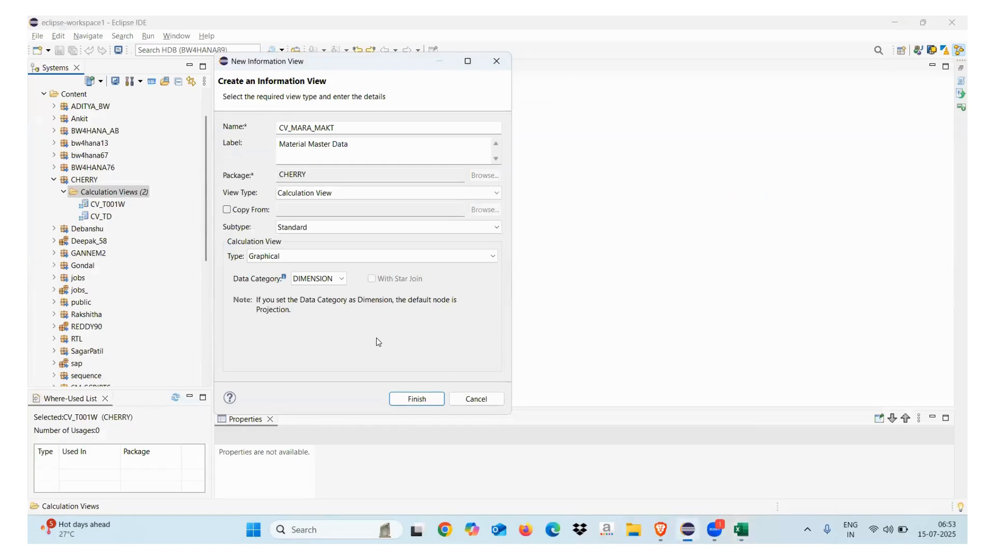
pyautogui.click(415, 399)
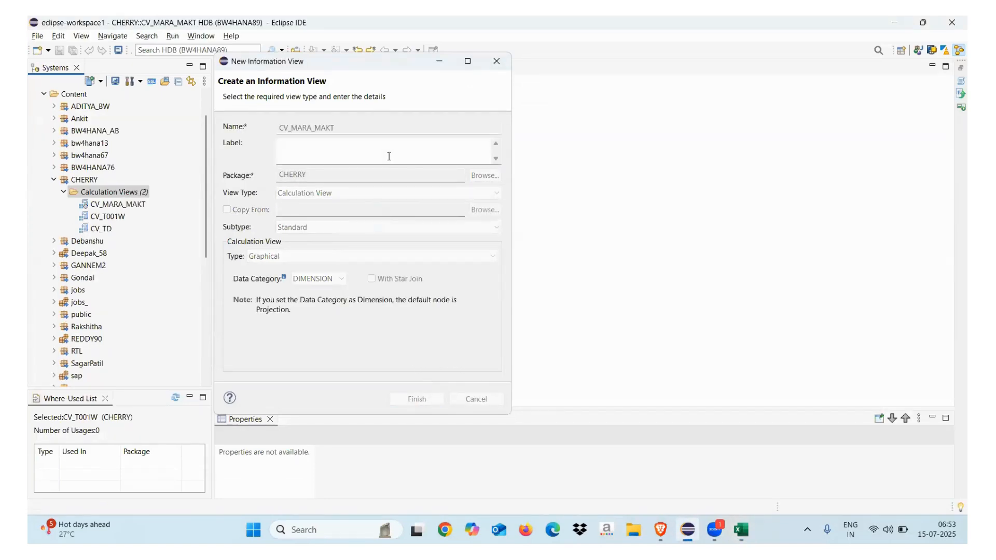
pyautogui.click(318, 180)
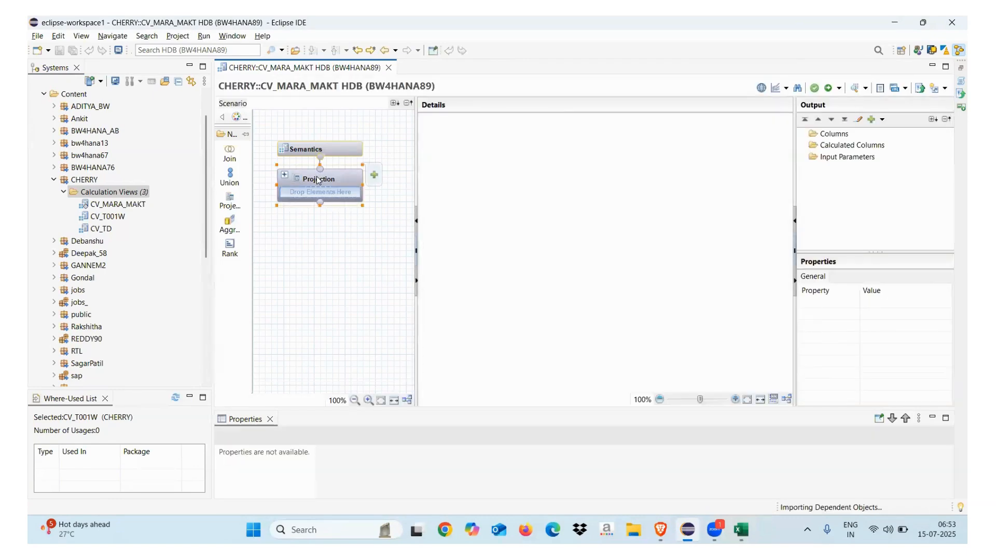
pyautogui.moveTo(318, 180); pyautogui.dragTo(329, 199)
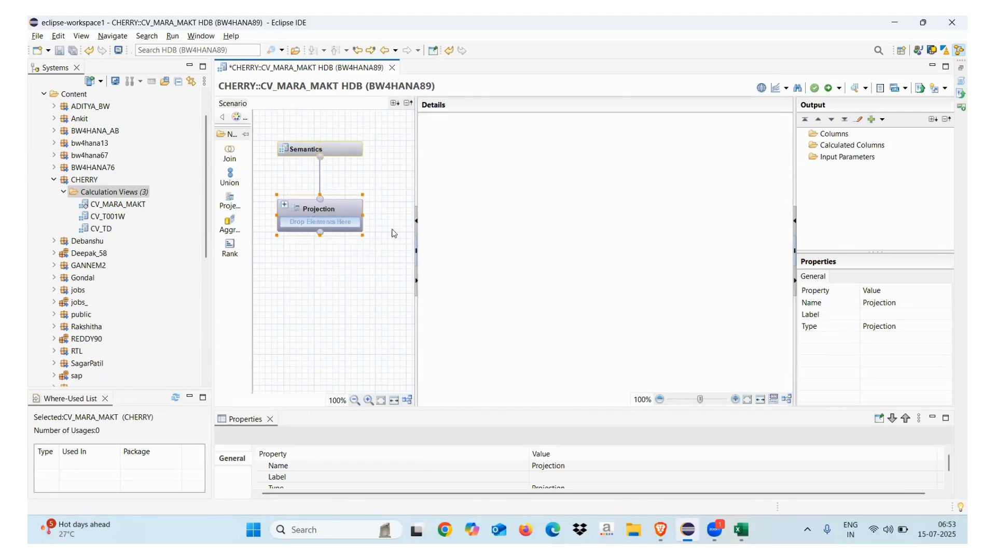
pyautogui.moveTo(211, 210); pyautogui.dragTo(151, 210)
pyautogui.click(170, 200)
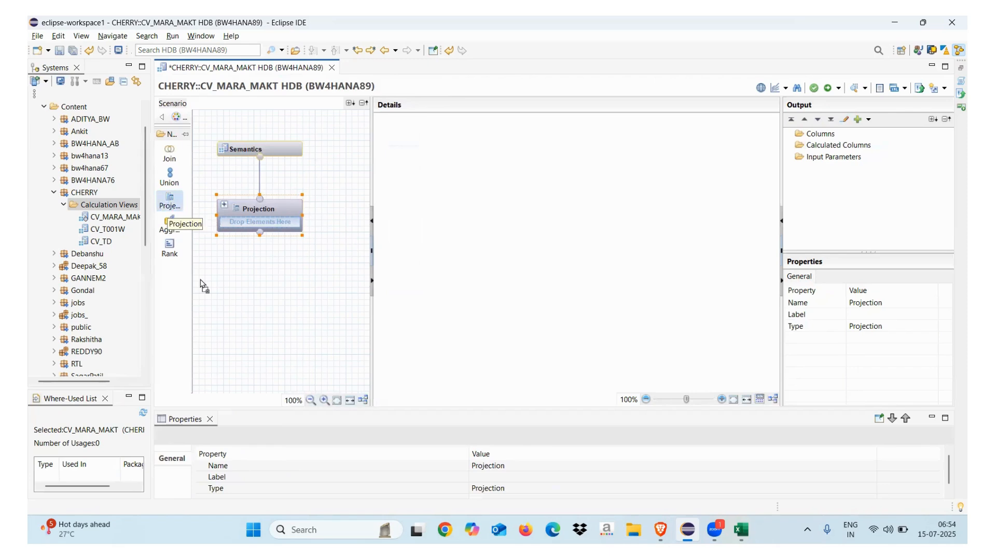
pyautogui.click(224, 347)
pyautogui.moveTo(254, 357); pyautogui.dragTo(233, 312)
pyautogui.click(169, 200)
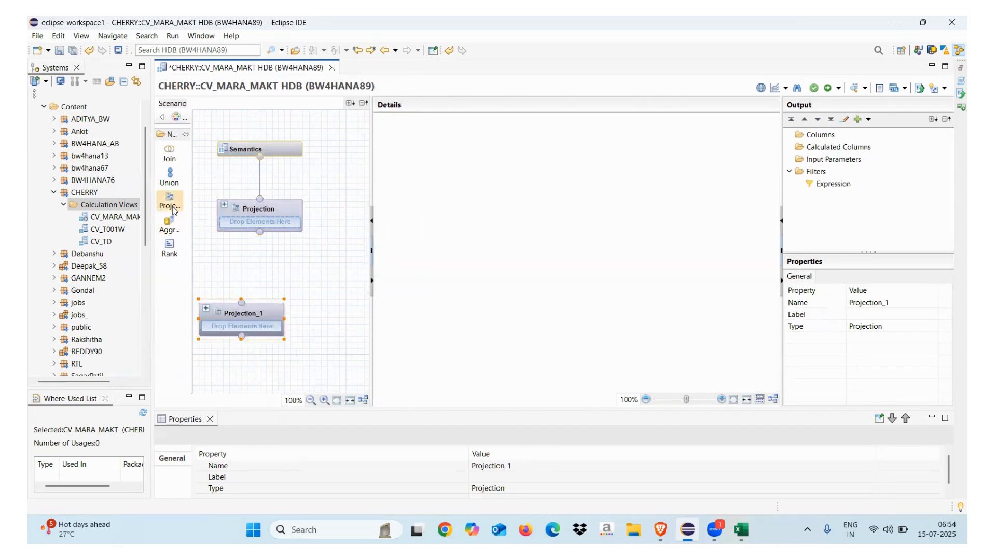
pyautogui.click(332, 322)
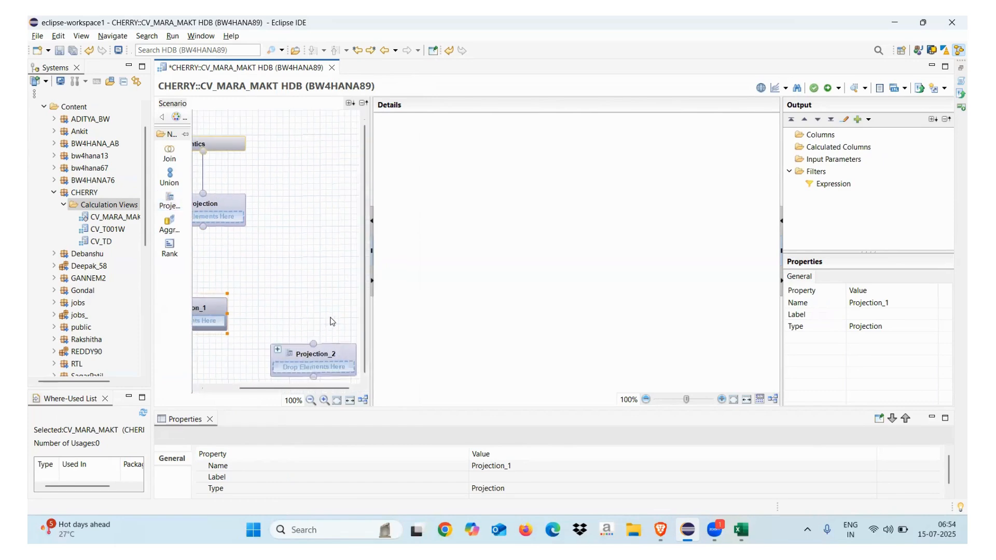
pyautogui.click(326, 353)
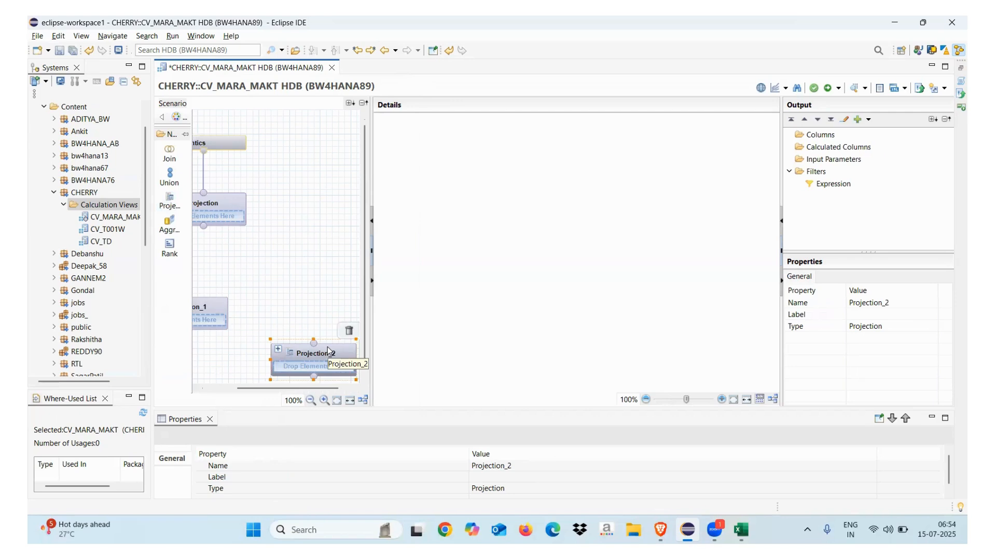
pyautogui.rightClick(327, 351)
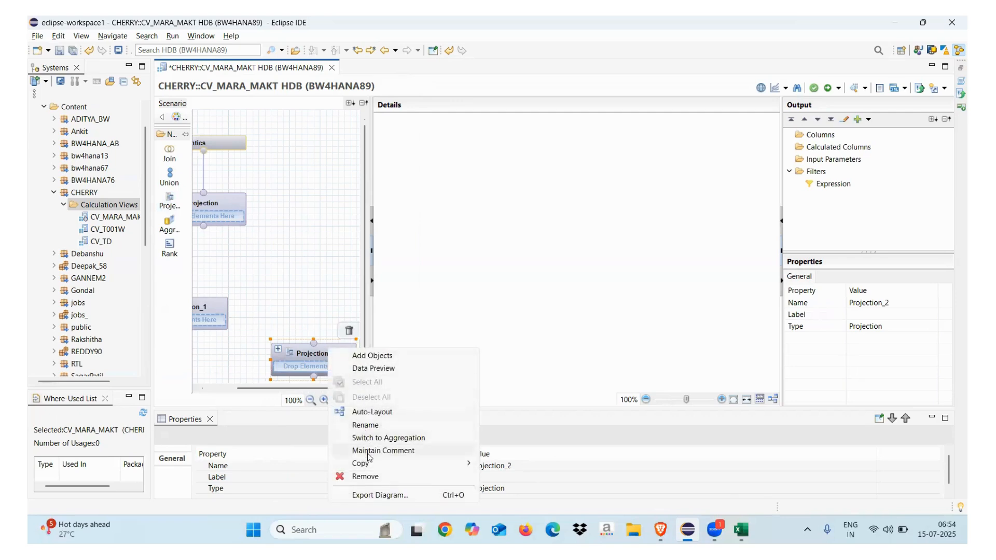
pyautogui.click(368, 476)
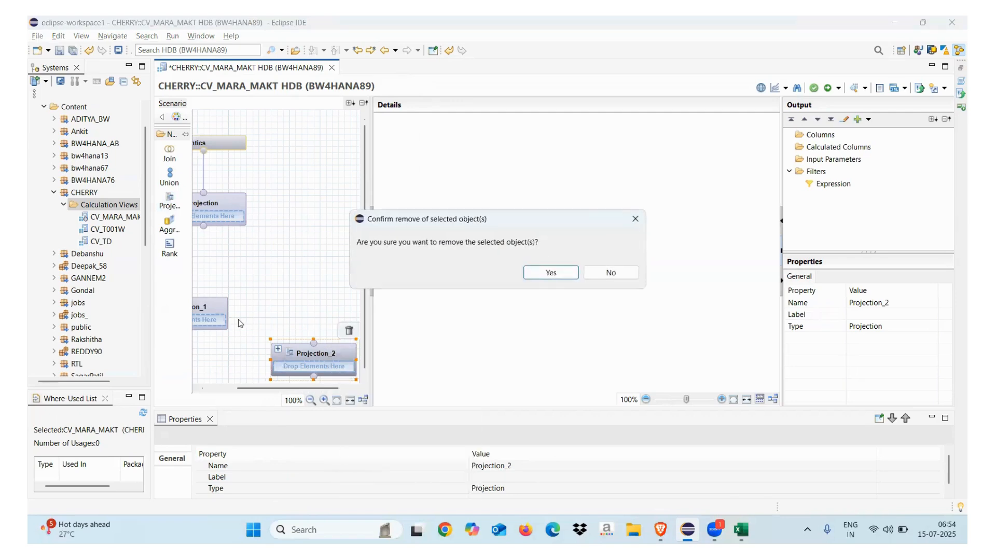
pyautogui.click(551, 273)
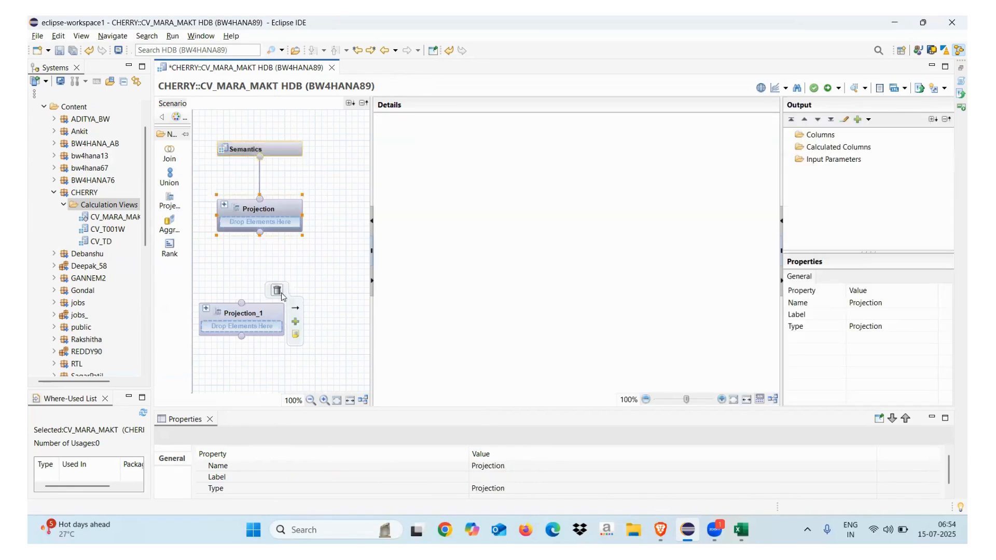
pyautogui.click(280, 293)
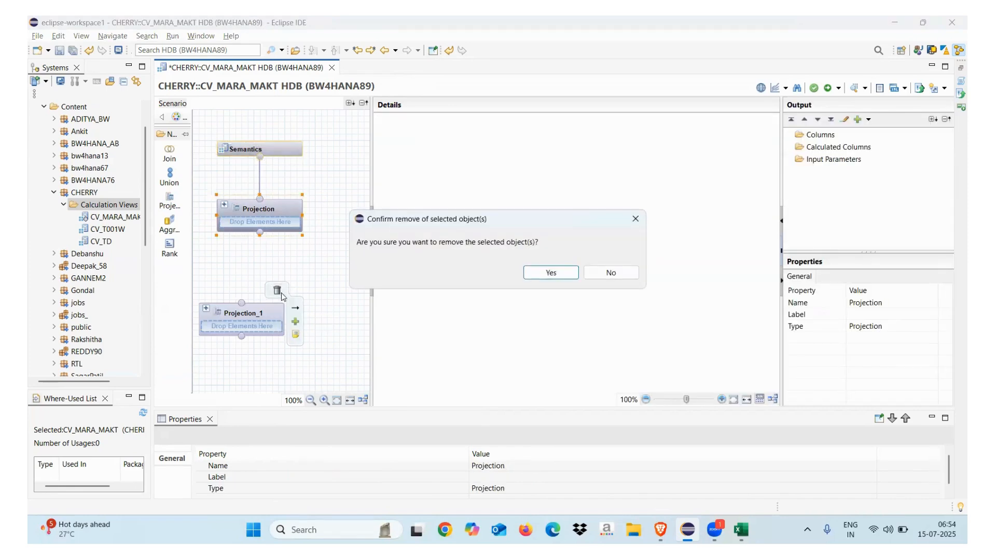
pyautogui.click(551, 273)
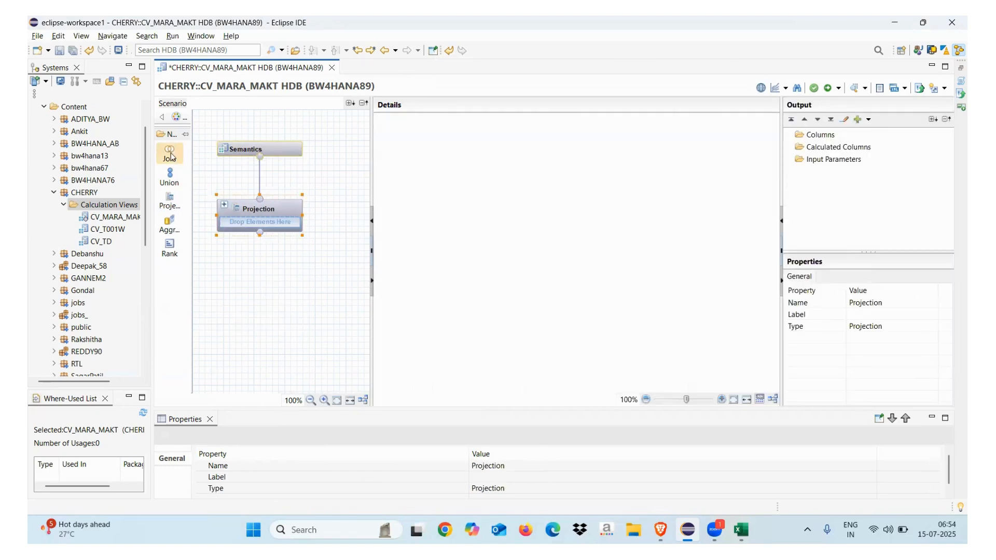
# Step: Place a Join node below the Projection node and add the table STA_MARA from schema VARUN_SDA to it
pyautogui.moveTo(171, 156); pyautogui.dragTo(245, 299)
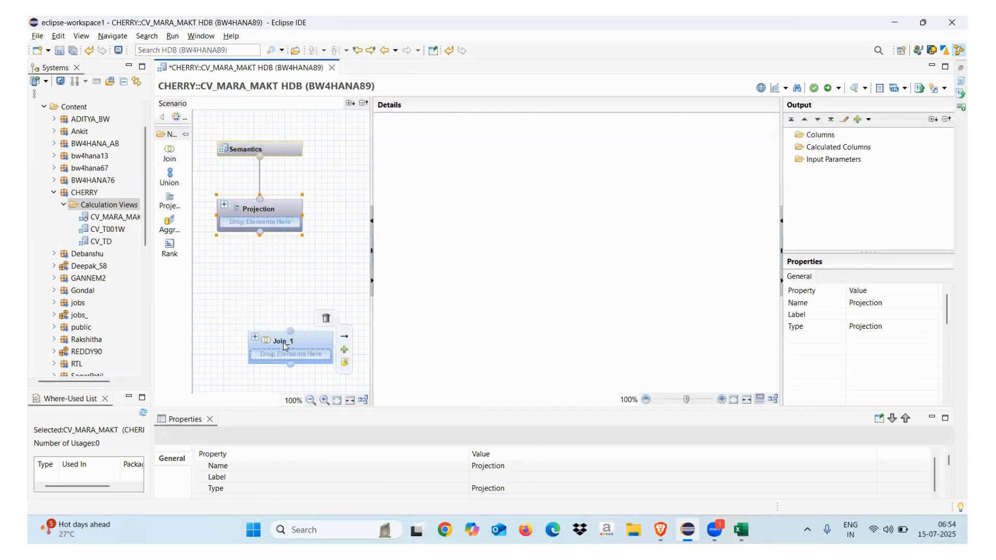
pyautogui.moveTo(283, 343); pyautogui.dragTo(240, 314)
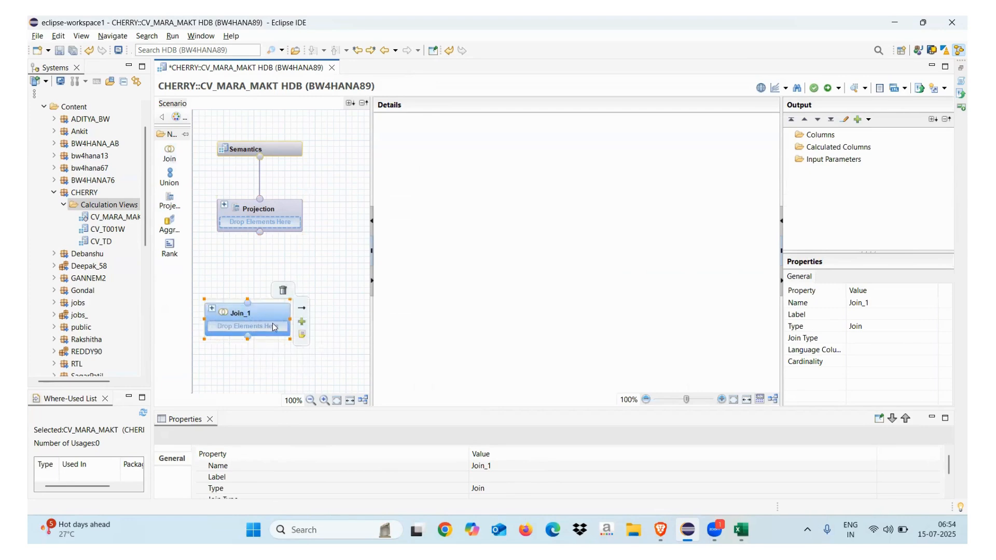
pyautogui.click(302, 322)
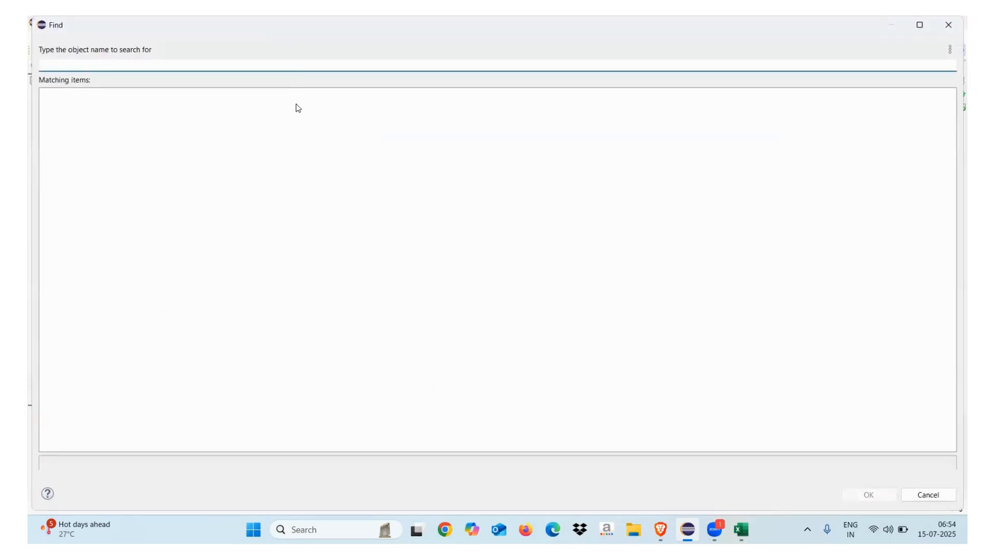
pyautogui.write('mara')
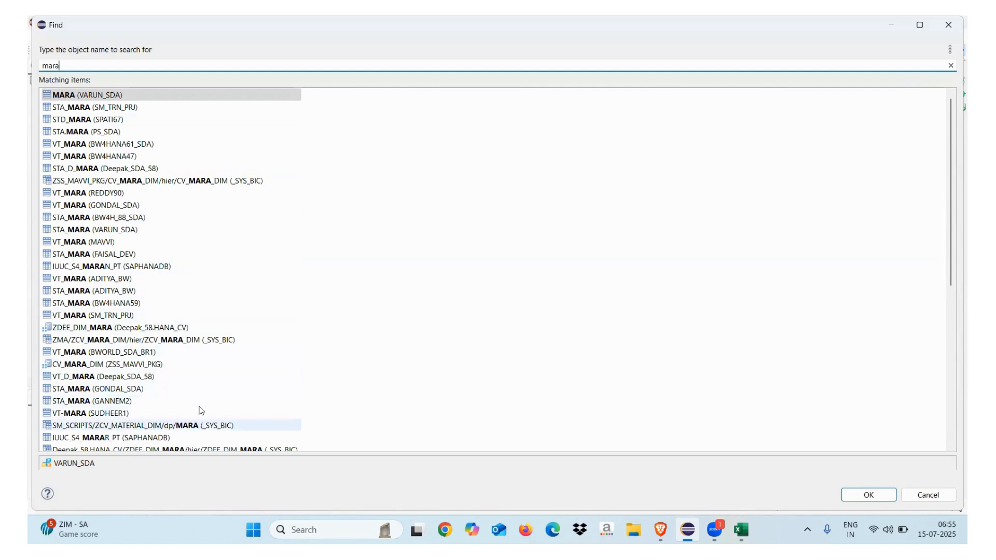
pyautogui.click(951, 357)
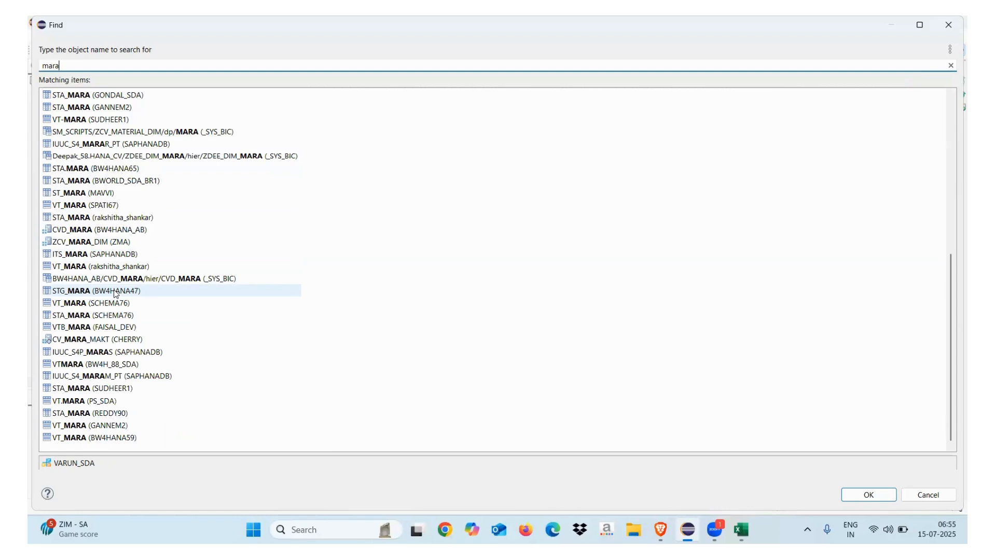
pyautogui.click(105, 197)
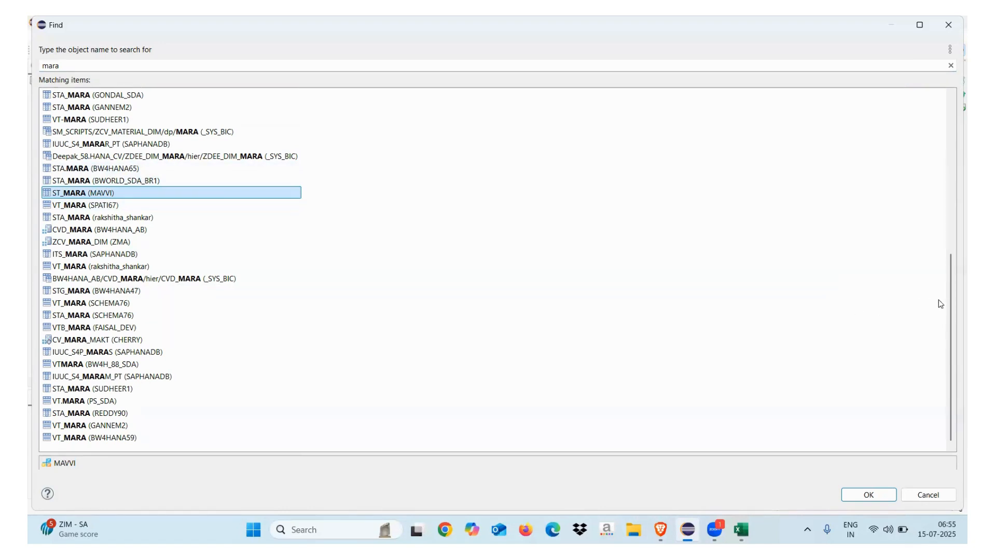
pyautogui.moveTo(944, 300); pyautogui.dragTo(945, 154)
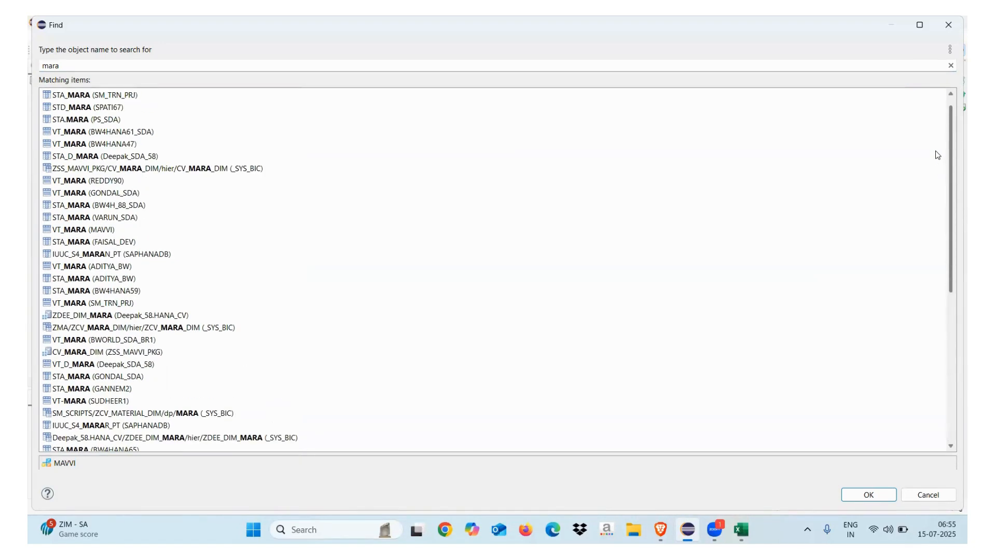
pyautogui.click(105, 222)
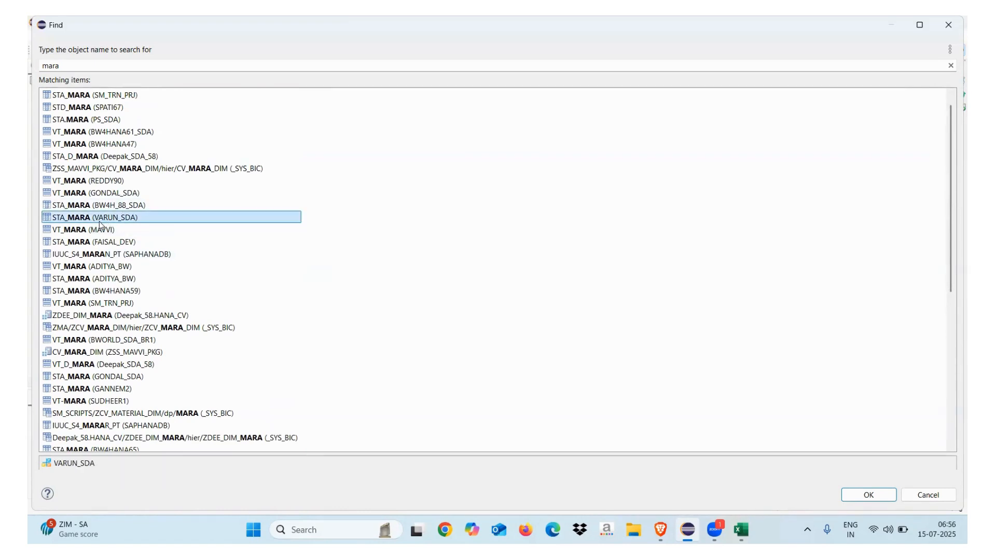
pyautogui.doubleClick(100, 225)
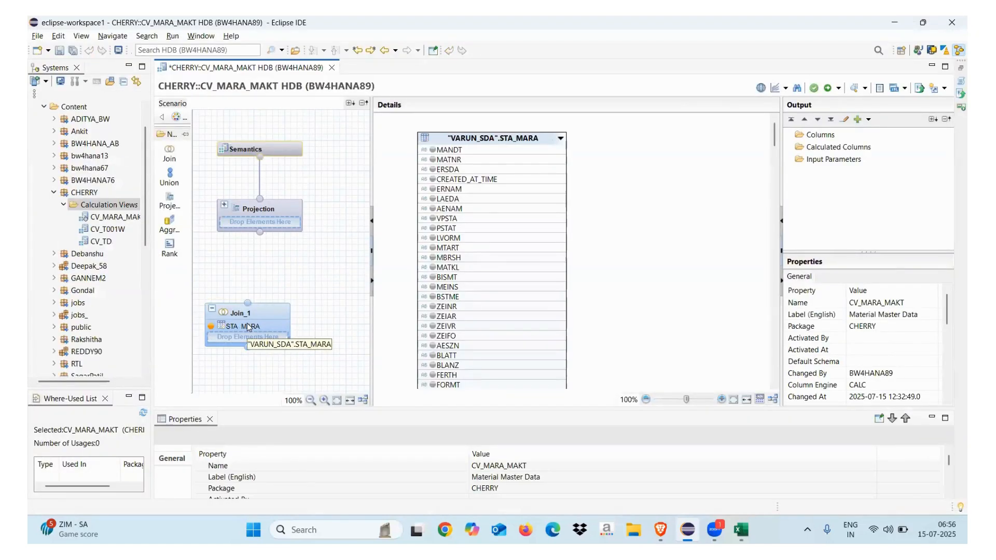
# Step: Try to preview the data of the STA_MARA table in the Join node
pyautogui.rightClick(247, 326)
pyautogui.press('Escape')
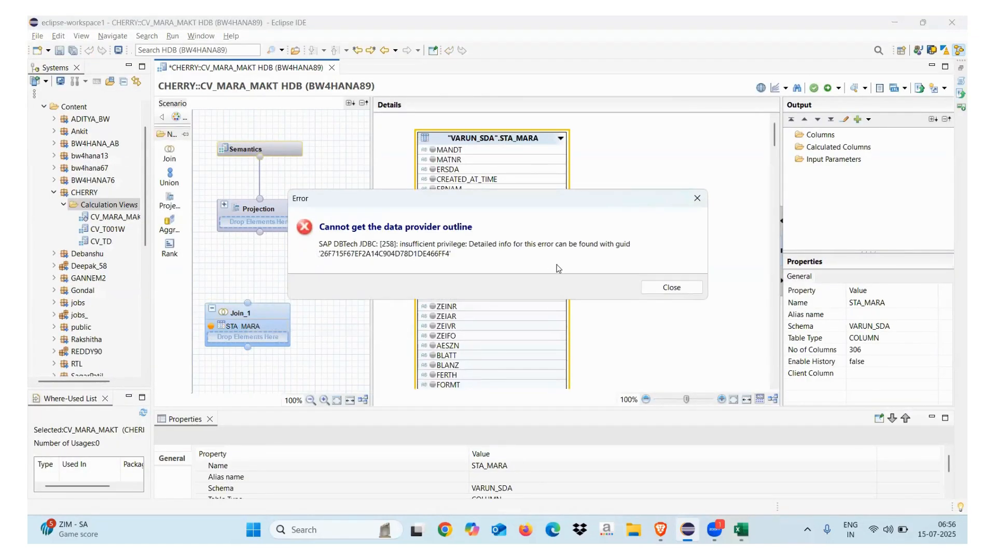
pyautogui.click(671, 288)
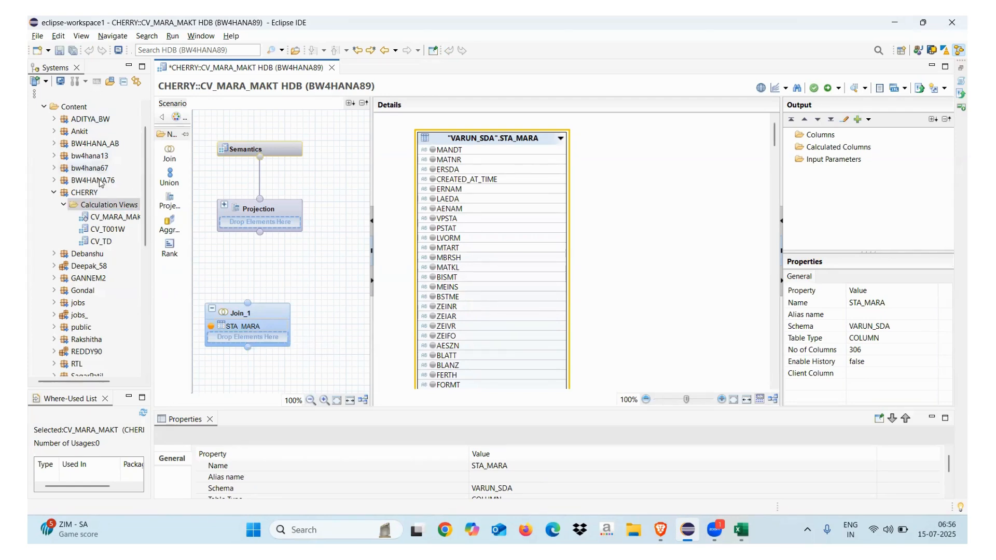
# Step: Open an SQL console for the HDB system and enter the query select * from STA.MARA;
pyautogui.click(82, 193)
pyautogui.click(97, 82)
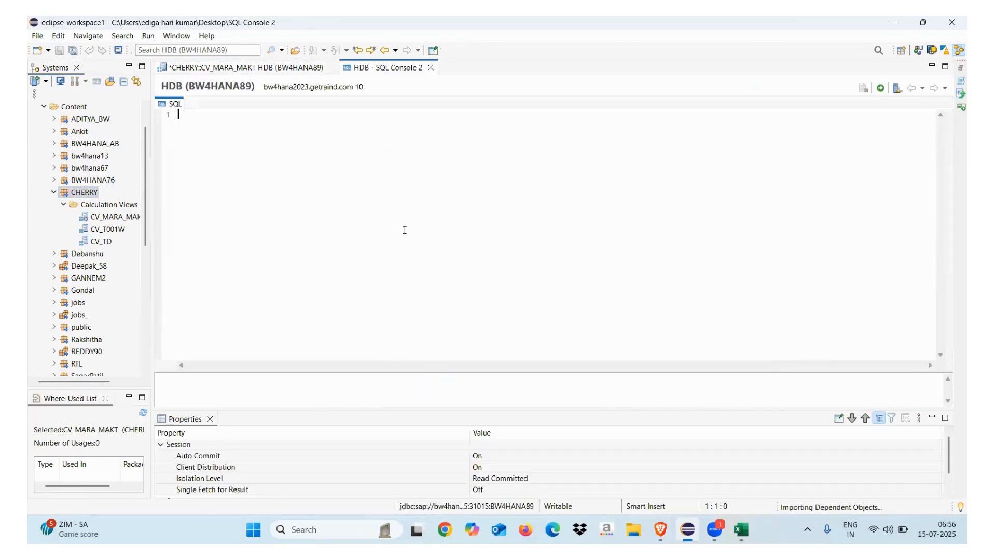
pyautogui.write('se')
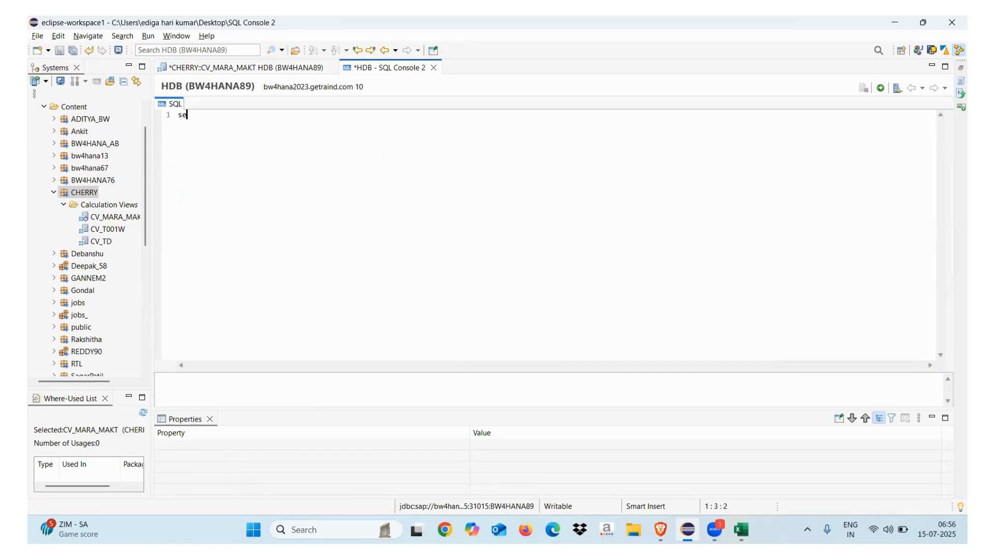
pyautogui.write('lect * from')
pyautogui.click(209, 71)
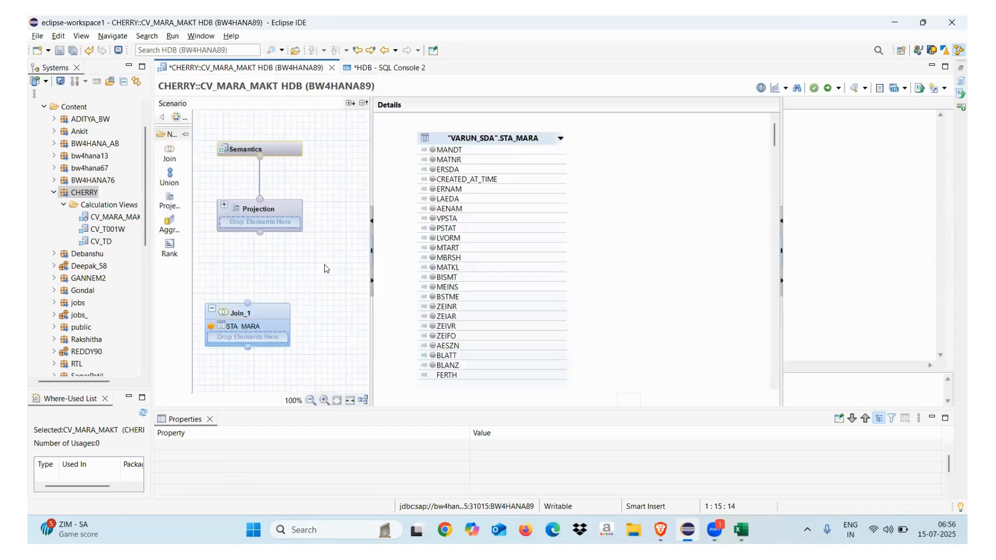
pyautogui.click(387, 68)
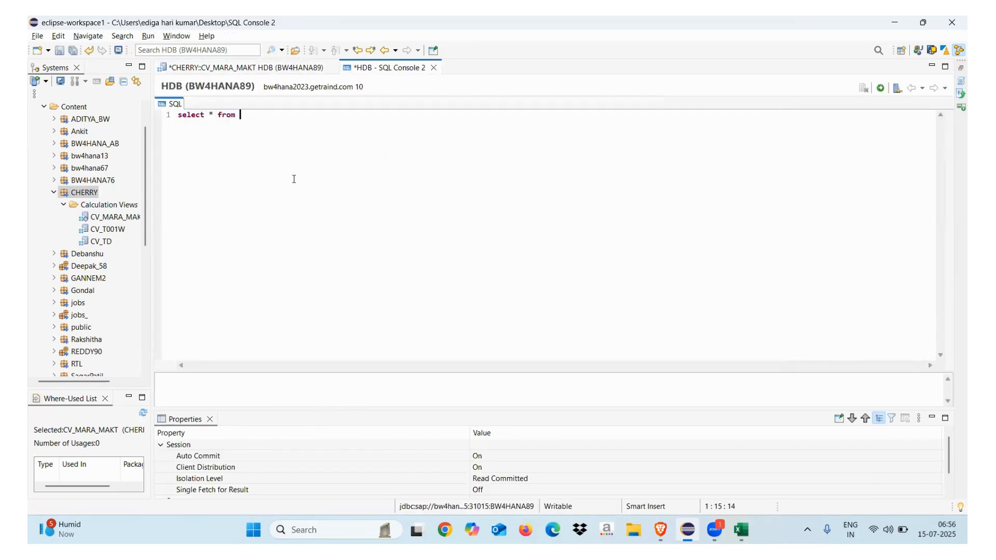
pyautogui.write('STA')
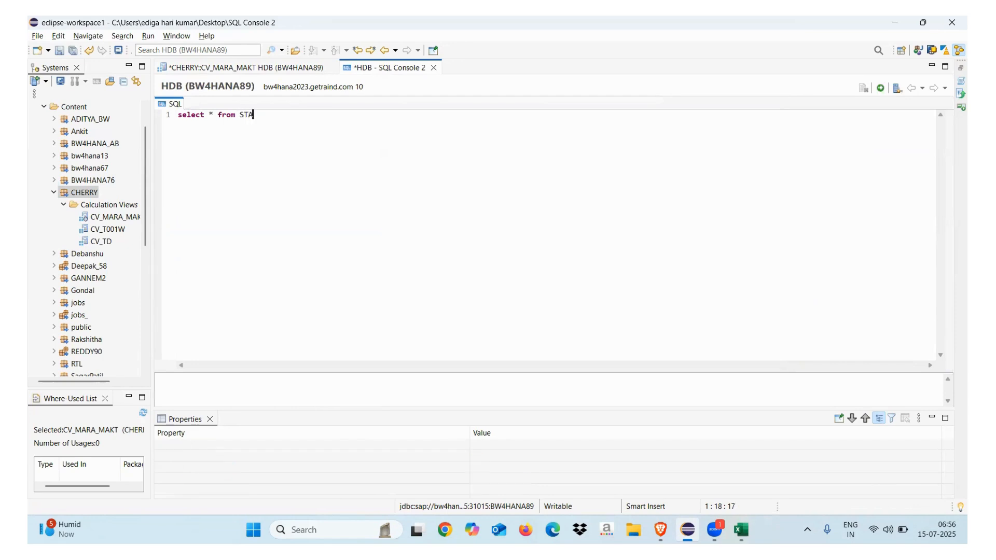
pyautogui.write('.MARA;')
# Step: Return to the CV_MARA_MAKT view, and in the widened Systems tree collapse Content and list the schemas under Catalog
pyautogui.hotkey('alt', 'Tab')
pyautogui.hotkey('alt', 'Tab')
pyautogui.click(220, 68)
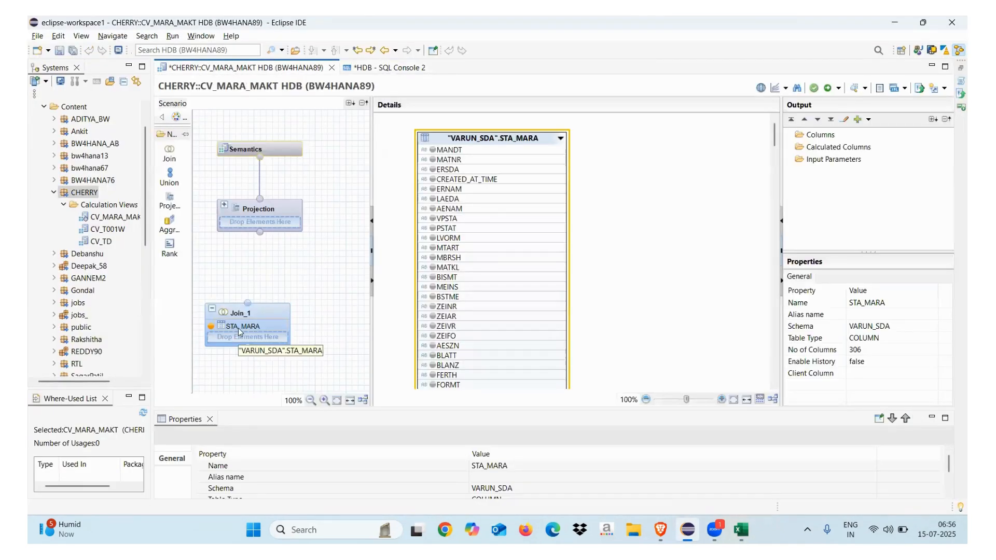
pyautogui.click(53, 193)
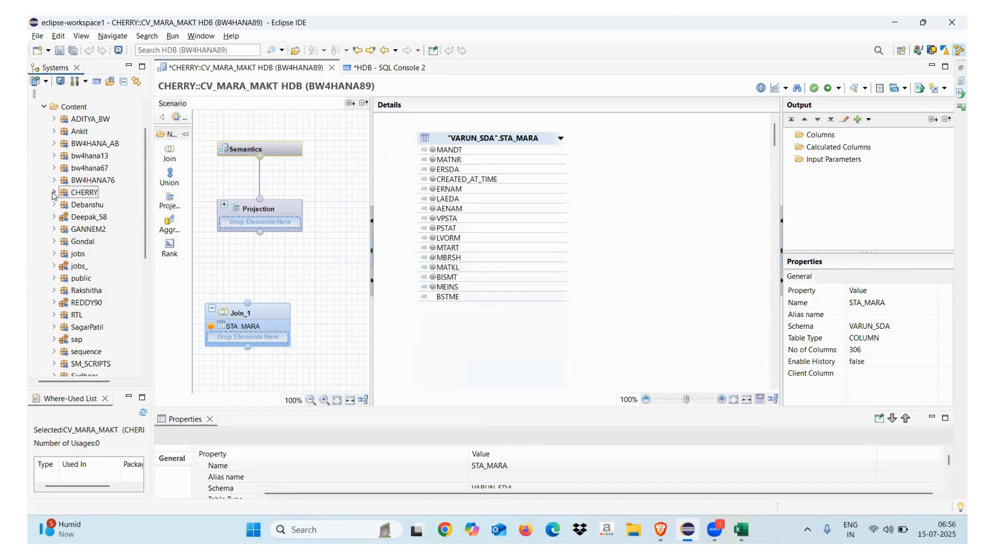
pyautogui.click(44, 107)
pyautogui.click(45, 131)
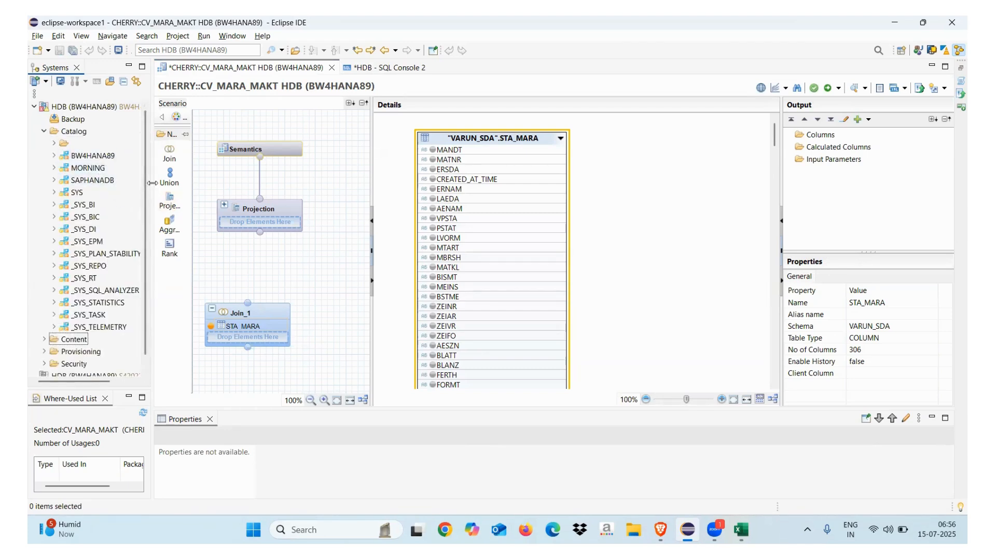
pyautogui.moveTo(152, 182); pyautogui.dragTo(185, 186)
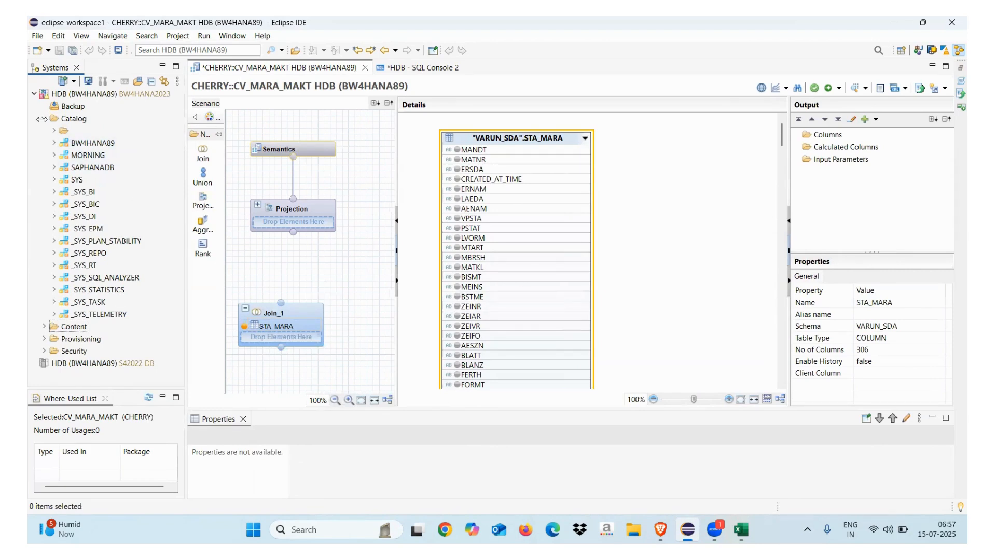
# Step: Look through the objects in the unnamed Catalog folder for the STA_MARA table and collapse the folder again
pyautogui.click(53, 131)
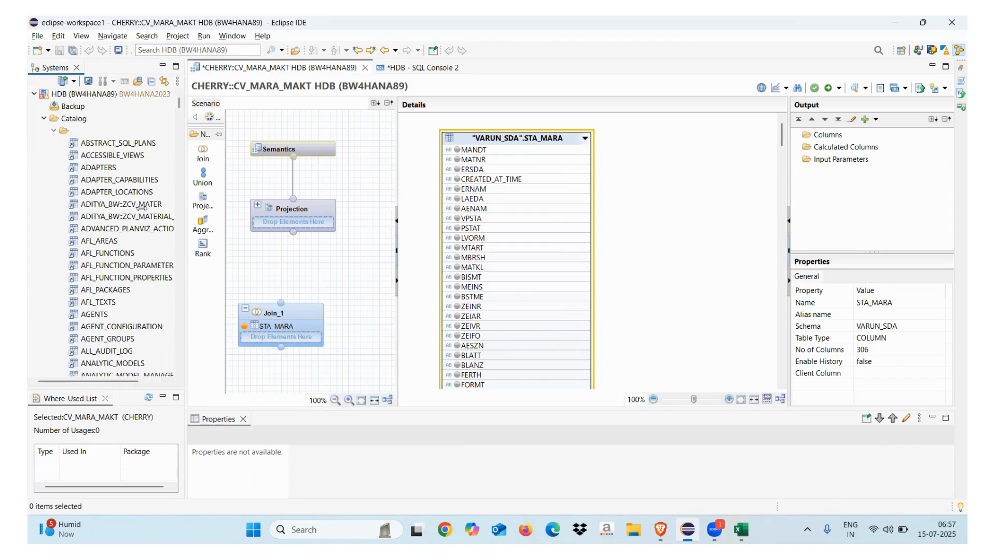
pyautogui.scroll(-15, 181, 223)
pyautogui.scroll(-20, 180, 223)
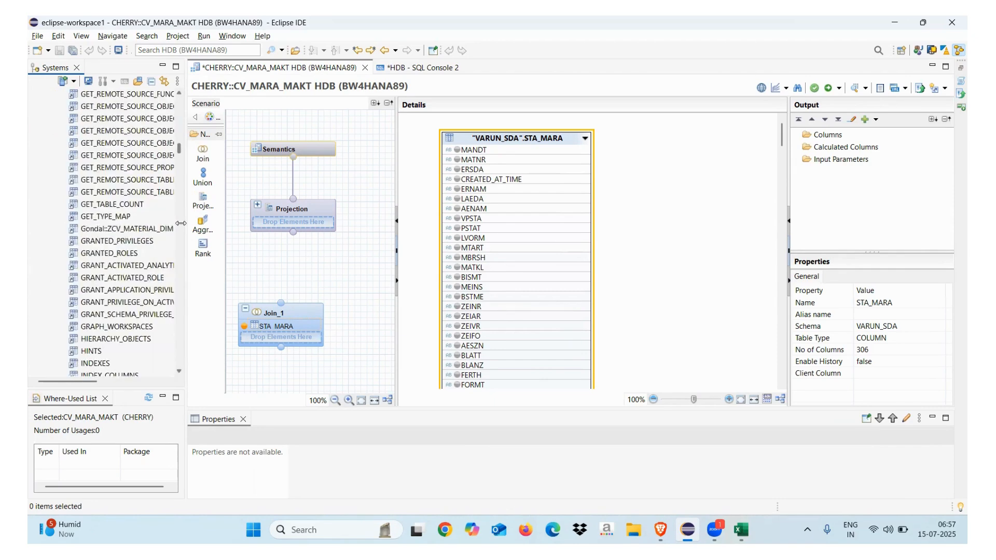
pyautogui.moveTo(177, 180); pyautogui.dragTo(179, 101)
pyautogui.click(52, 130)
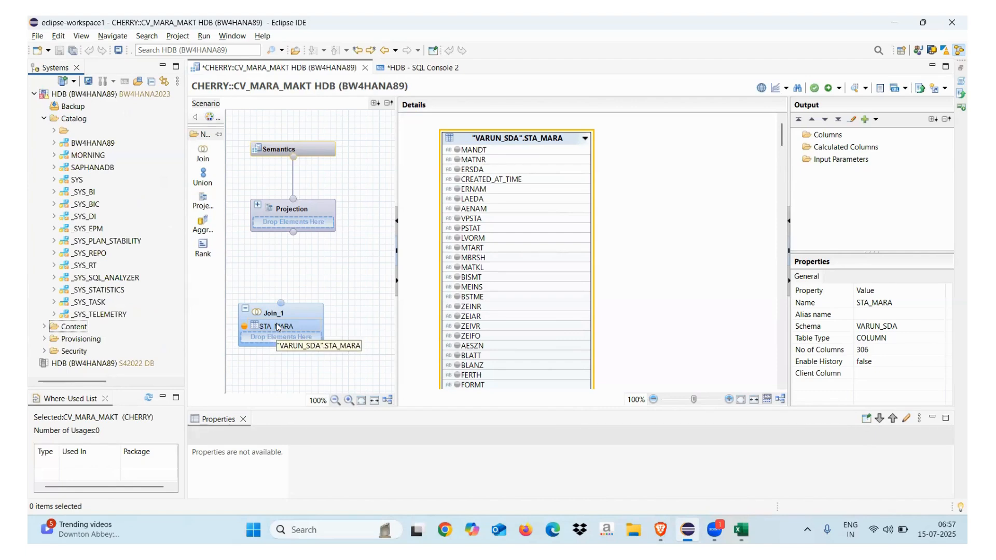
# Step: Change the SQL query to select * from "VARUN_STA"."STA.MARA"; and execute it
pyautogui.click(421, 67)
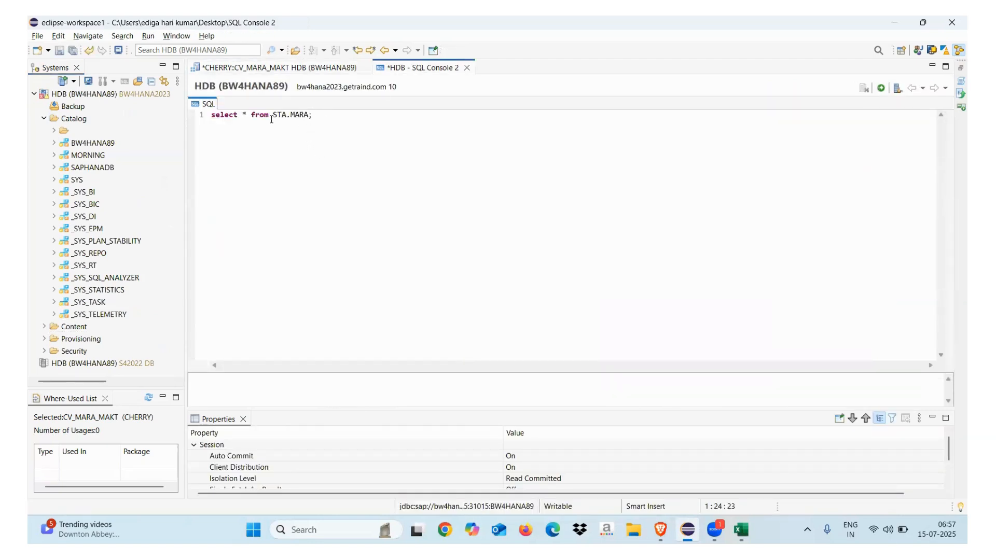
pyautogui.click(274, 115)
pyautogui.write('VARUN')
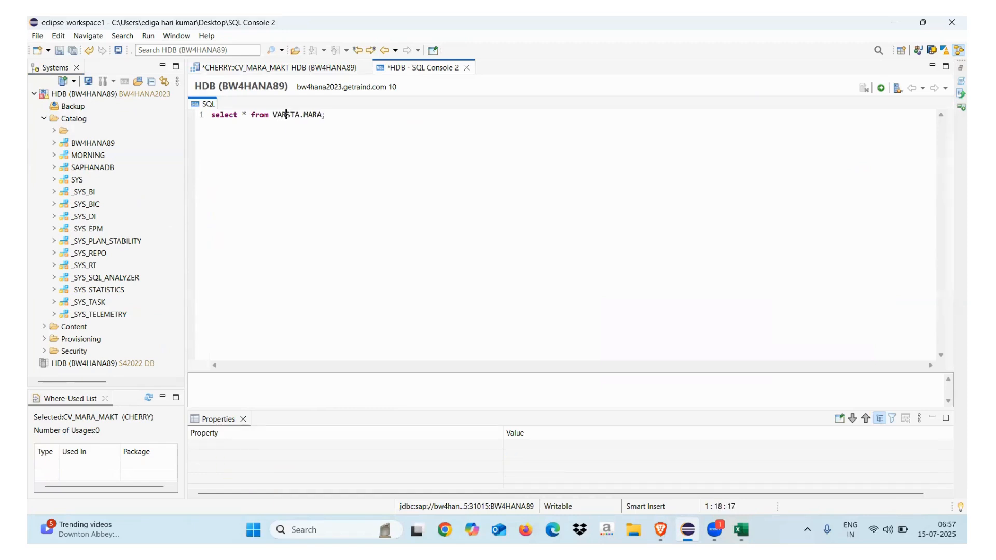
pyautogui.write('_STA')
pyautogui.write('"')
pyautogui.write('"')
pyautogui.write('."')
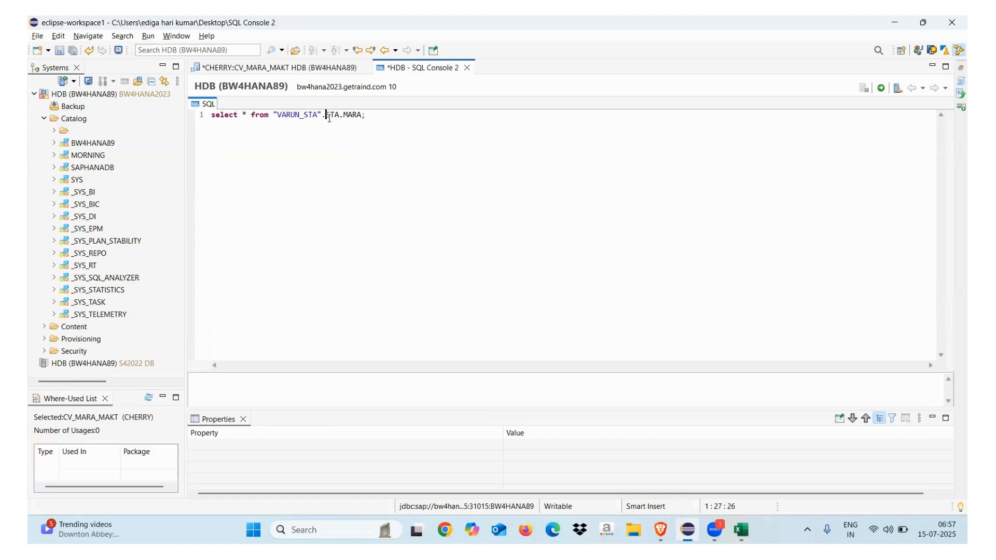
pyautogui.click(366, 115)
pyautogui.write('"')
pyautogui.click(881, 88)
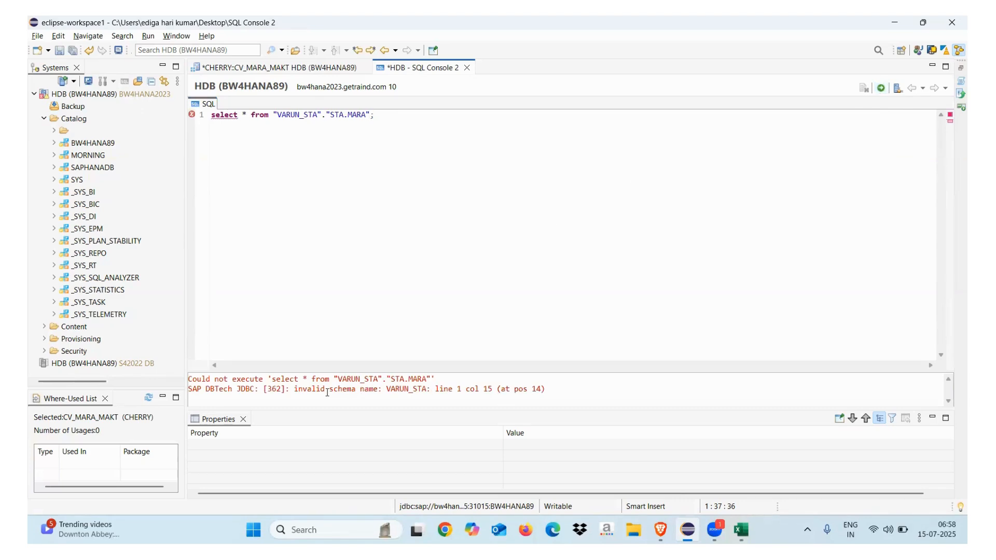
# Step: Cut the table name in the query back to STA and check the table's schema and name in the CV_MARA_MAKT Join node
pyautogui.click(381, 113)
pyautogui.press('BackSpace')
pyautogui.press('BackSpace')
pyautogui.press('BackSpace')
pyautogui.press('BackSpace')
pyautogui.press('BackSpace')
pyautogui.press('BackSpace')
pyautogui.press('BackSpace')
pyautogui.press('BackSpace')
pyautogui.press('BackSpace')
pyautogui.write('TA')
pyautogui.click(288, 68)
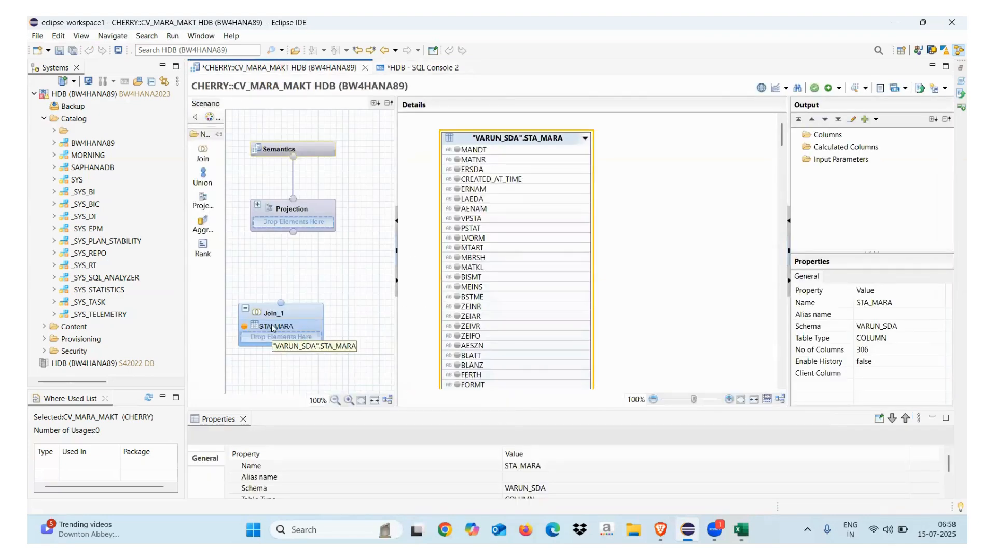